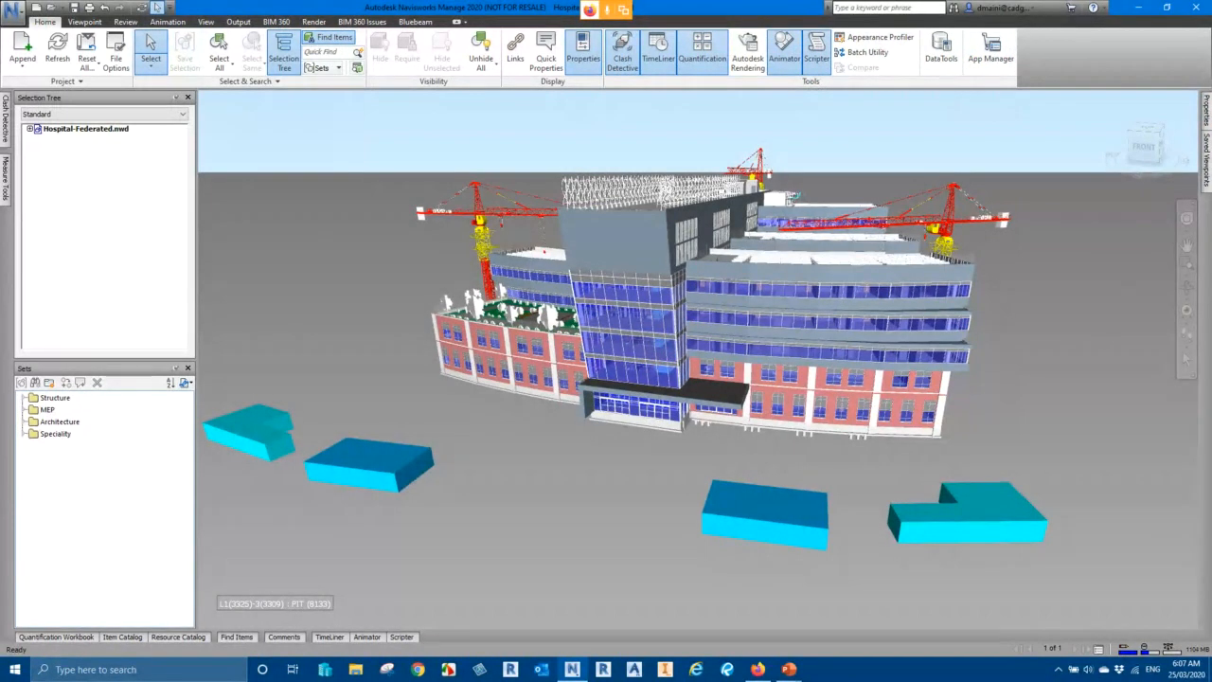
# Step: Expand Hospital-Federated.nwd in the selection tree and isolate Hospital_Structural.rvt by hiding all unselected items
pyautogui.keyDown('shift'); pyautogui.moveTo(615, 394); pyautogui.dragTo(837, 383, button='middle'); pyautogui.keyUp('shift')
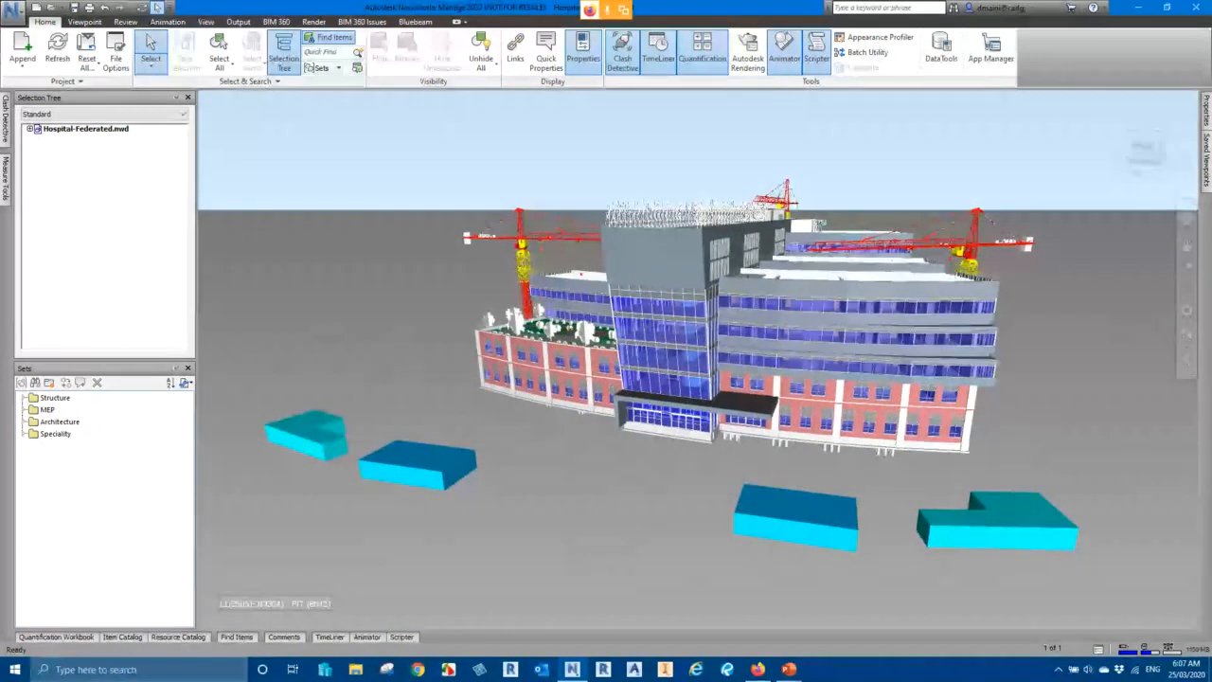
pyautogui.moveTo(863, 536); pyautogui.dragTo(811, 536, button='middle')
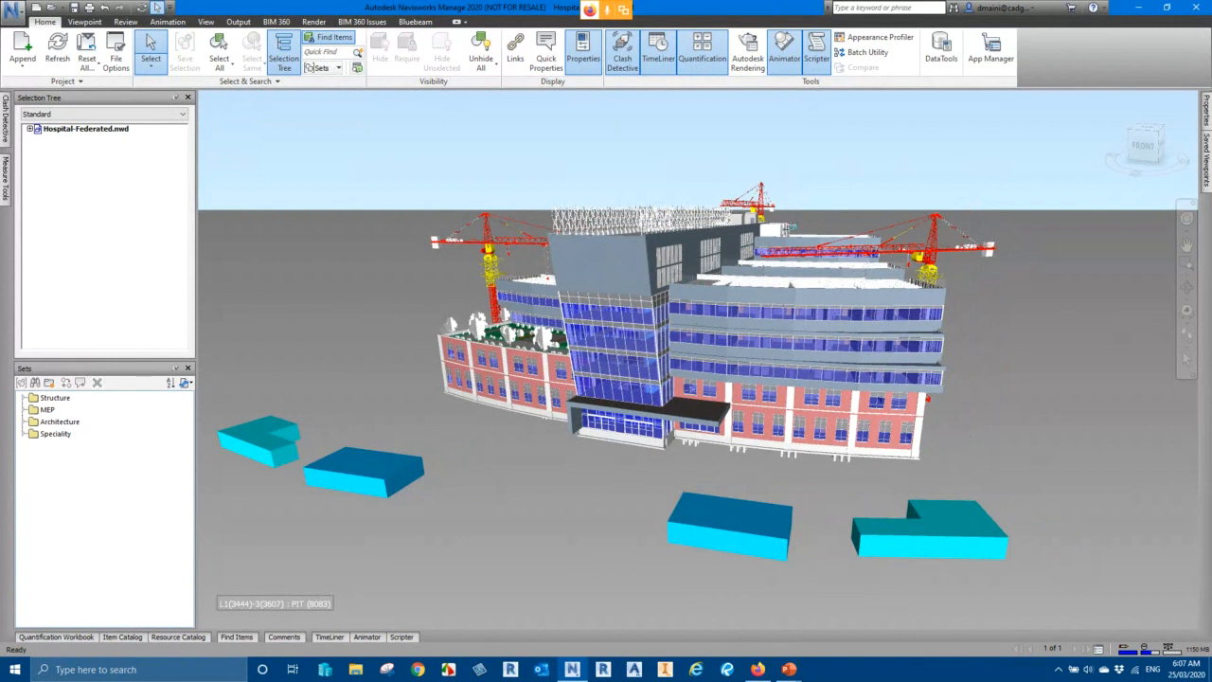
pyautogui.moveTo(782, 494); pyautogui.dragTo(748, 489, button='middle')
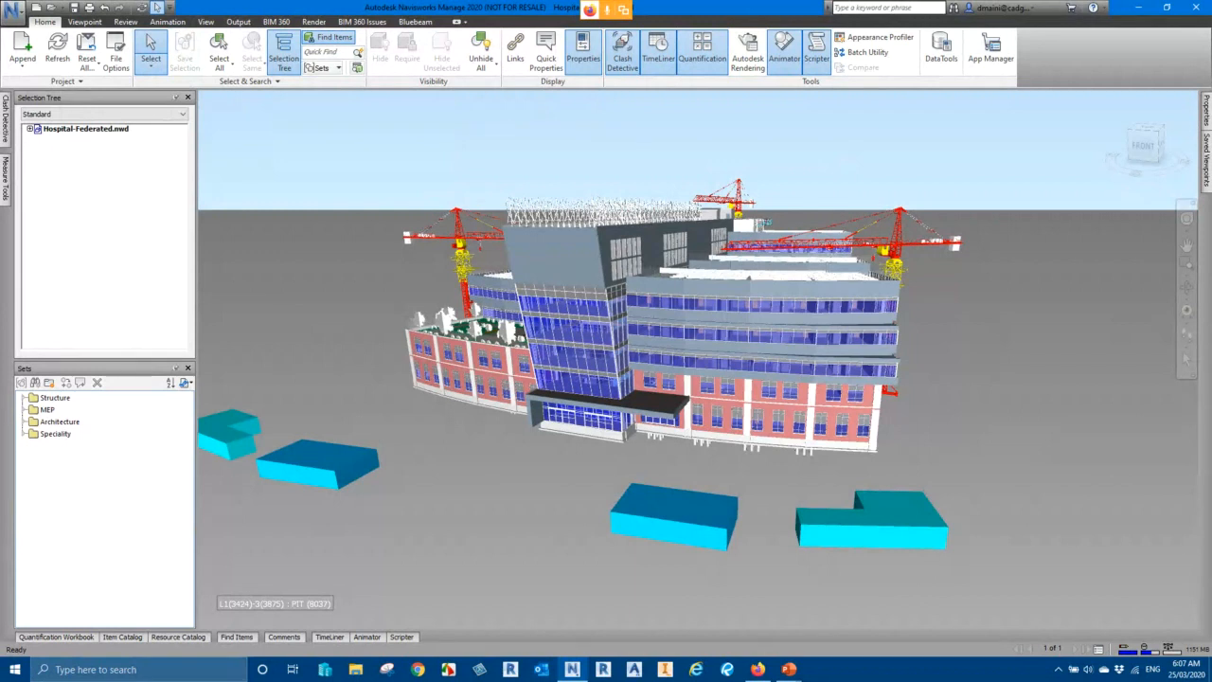
pyautogui.click(29, 128)
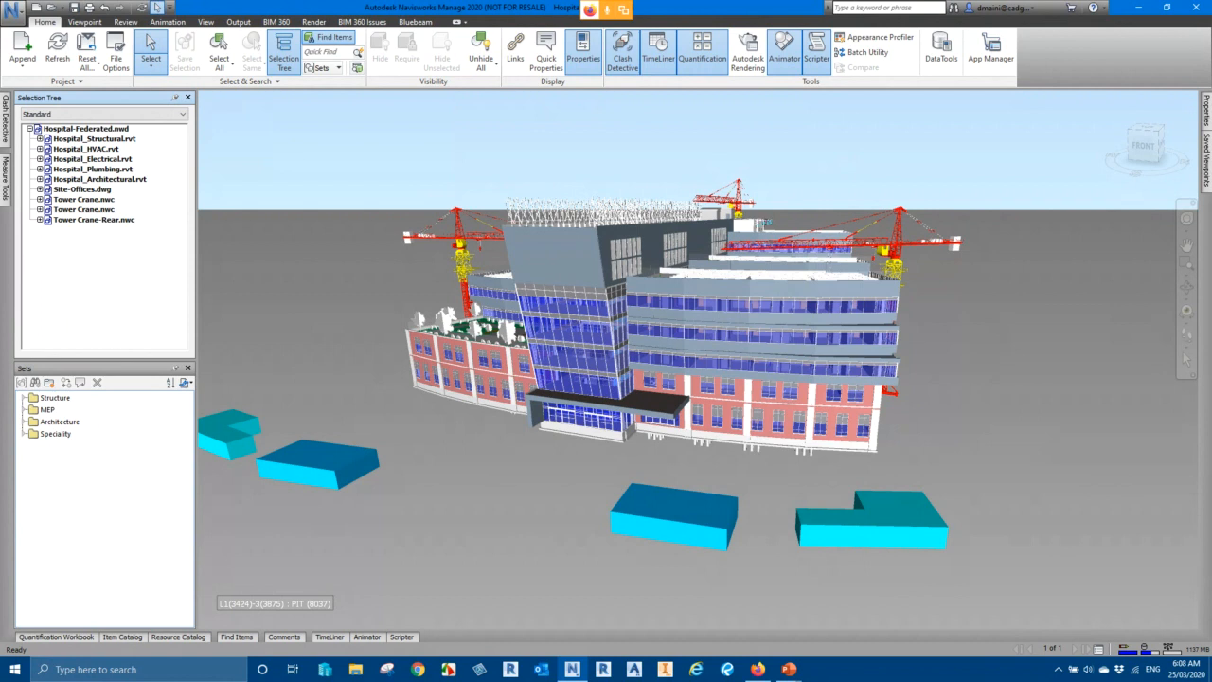
pyautogui.click(95, 139)
pyautogui.rightClick(124, 139)
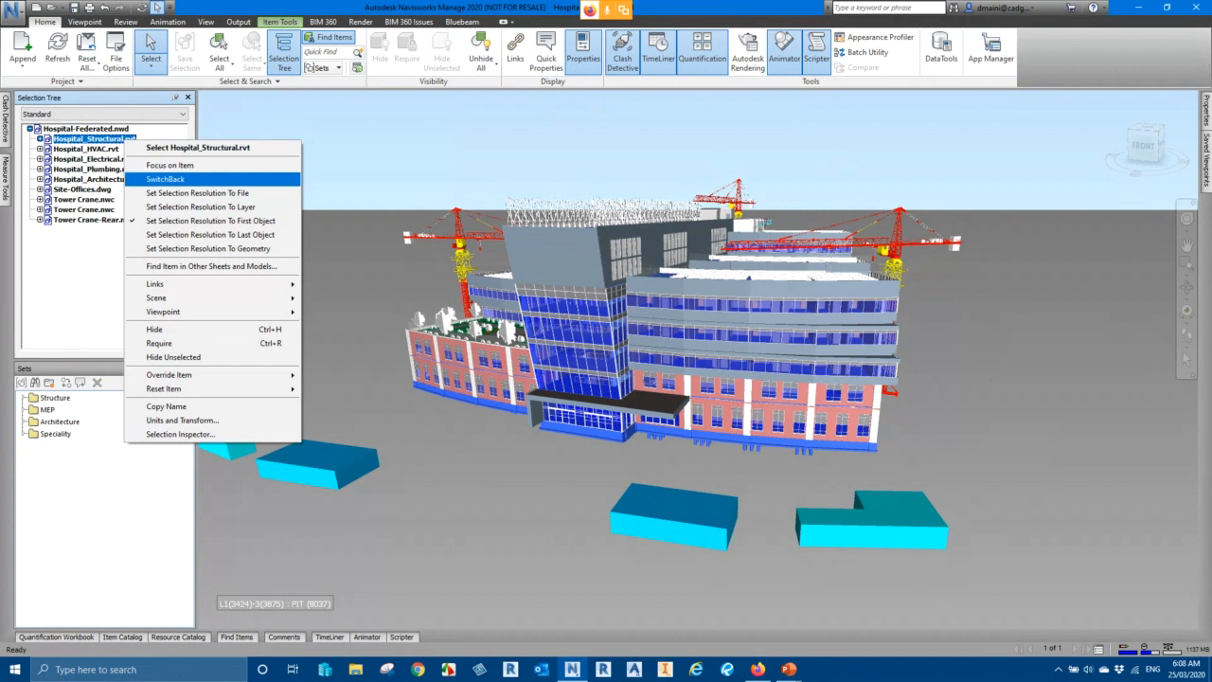
pyautogui.click(173, 357)
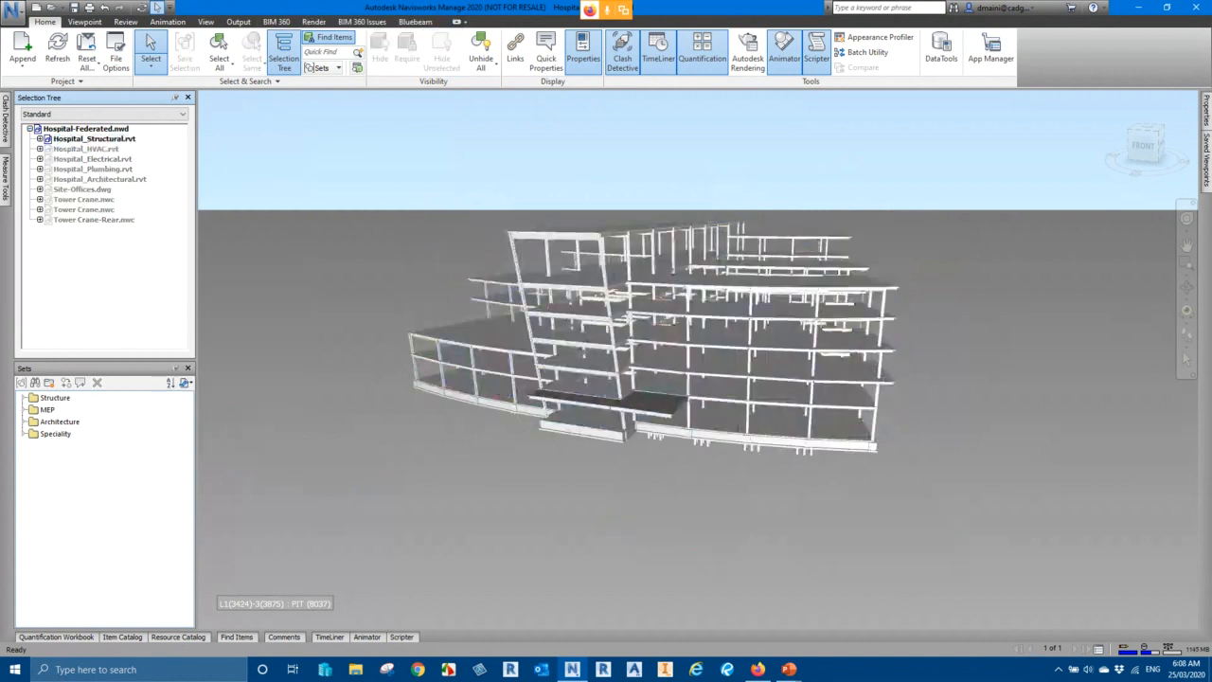
# Step: Examine the isolated structural frame of the hospital up close from the front
pyautogui.scroll(2, 635, 383)
pyautogui.keyDown('shift'); pyautogui.moveTo(635, 388); pyautogui.dragTo(611, 364, button='middle'); pyautogui.keyUp('shift')
pyautogui.scroll(2, 642, 335)
pyautogui.keyDown('shift'); pyautogui.moveTo(646, 315); pyautogui.dragTo(650, 355, button='middle'); pyautogui.keyUp('shift')
pyautogui.scroll(1, 623, 352)
pyautogui.scroll(1, 601, 341)
pyautogui.scroll(-1, 671, 338)
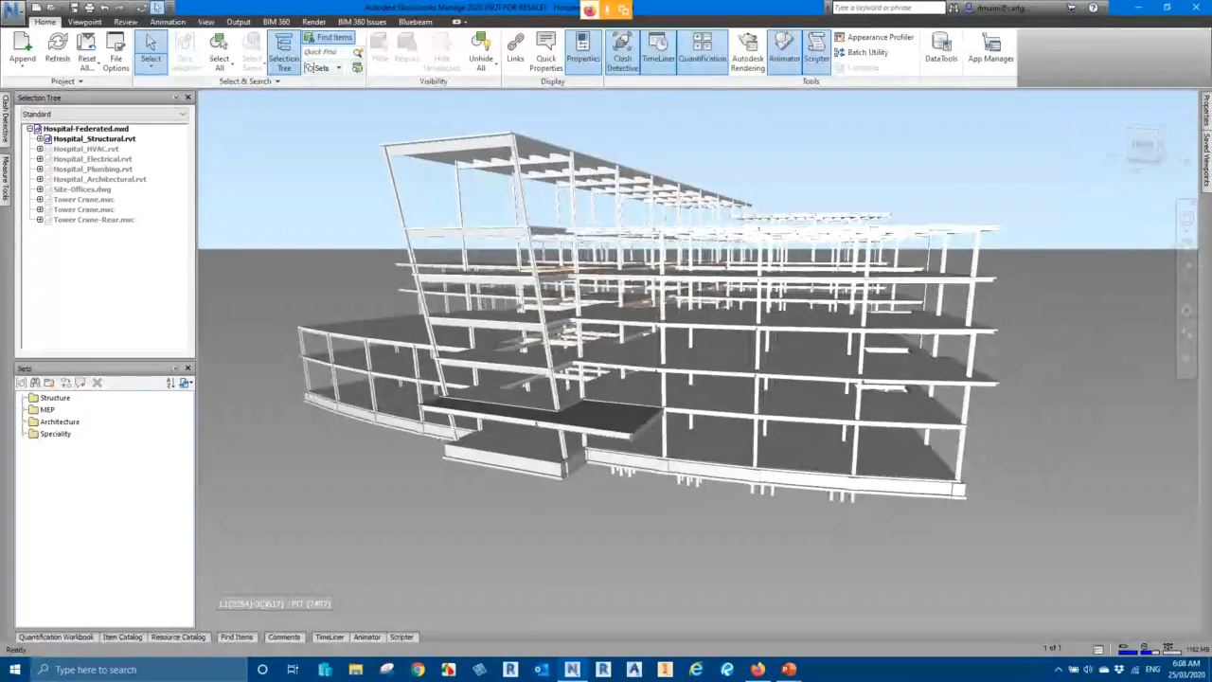
# Step: Review the file types available for opening a model, and cancel without opening a file
pyautogui.click(52, 7)
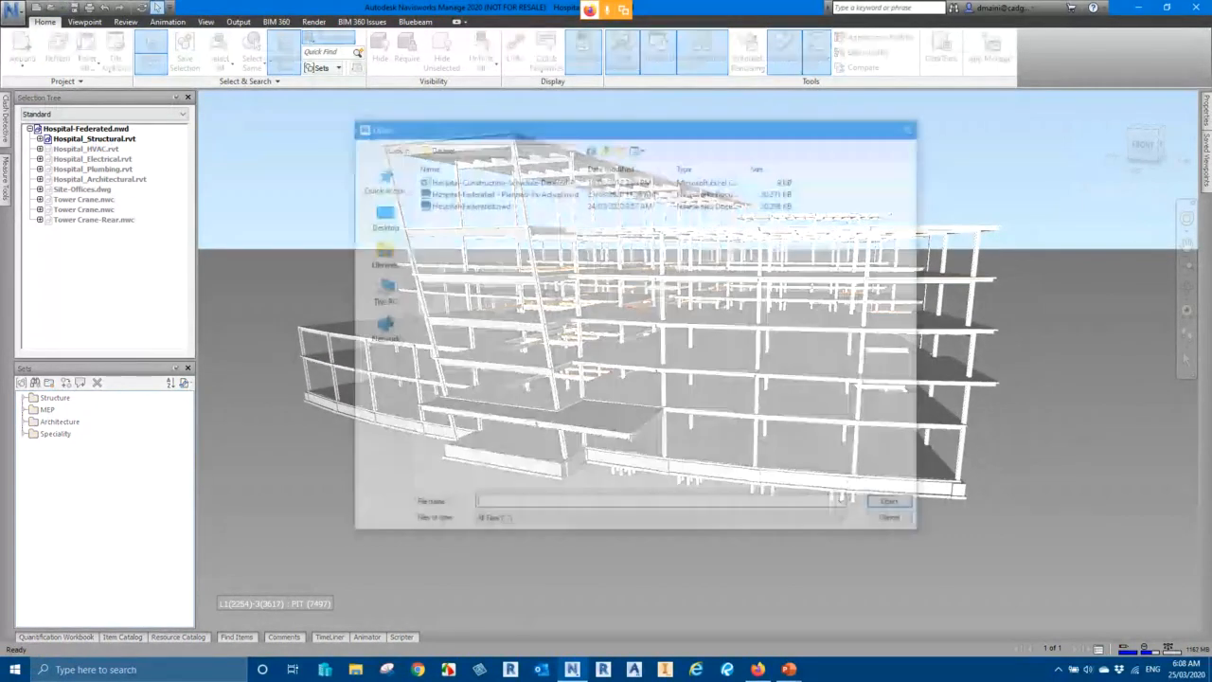
pyautogui.click(661, 522)
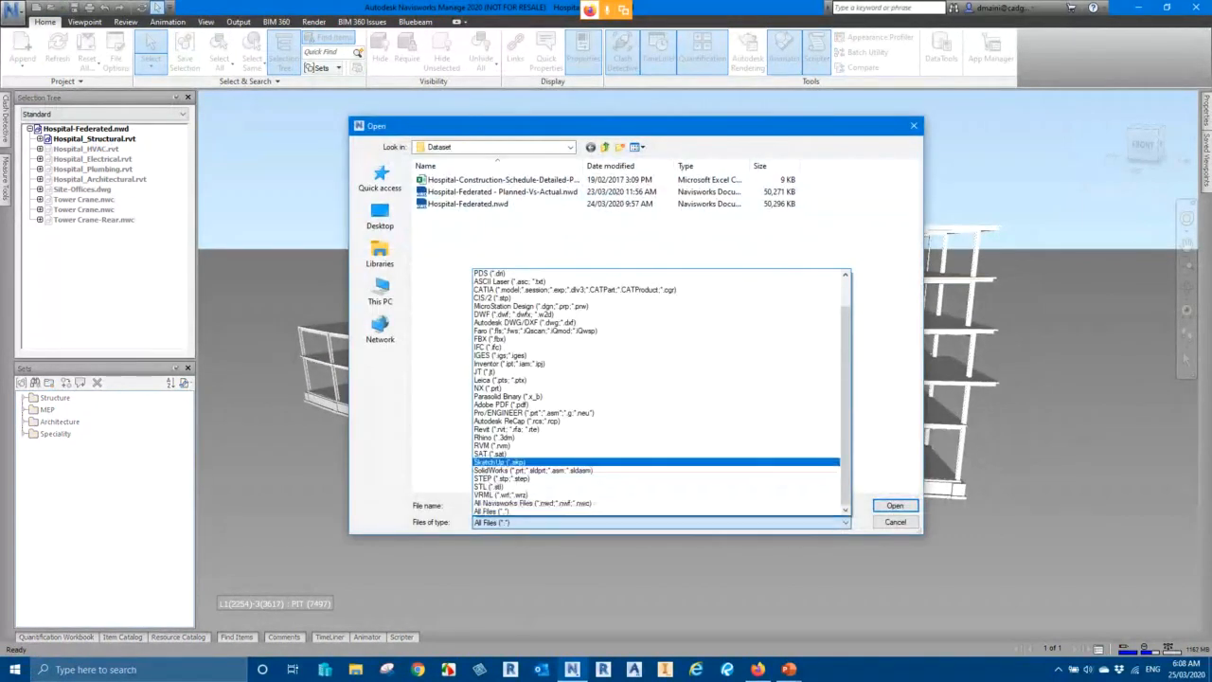
pyautogui.scroll(2, 656, 320)
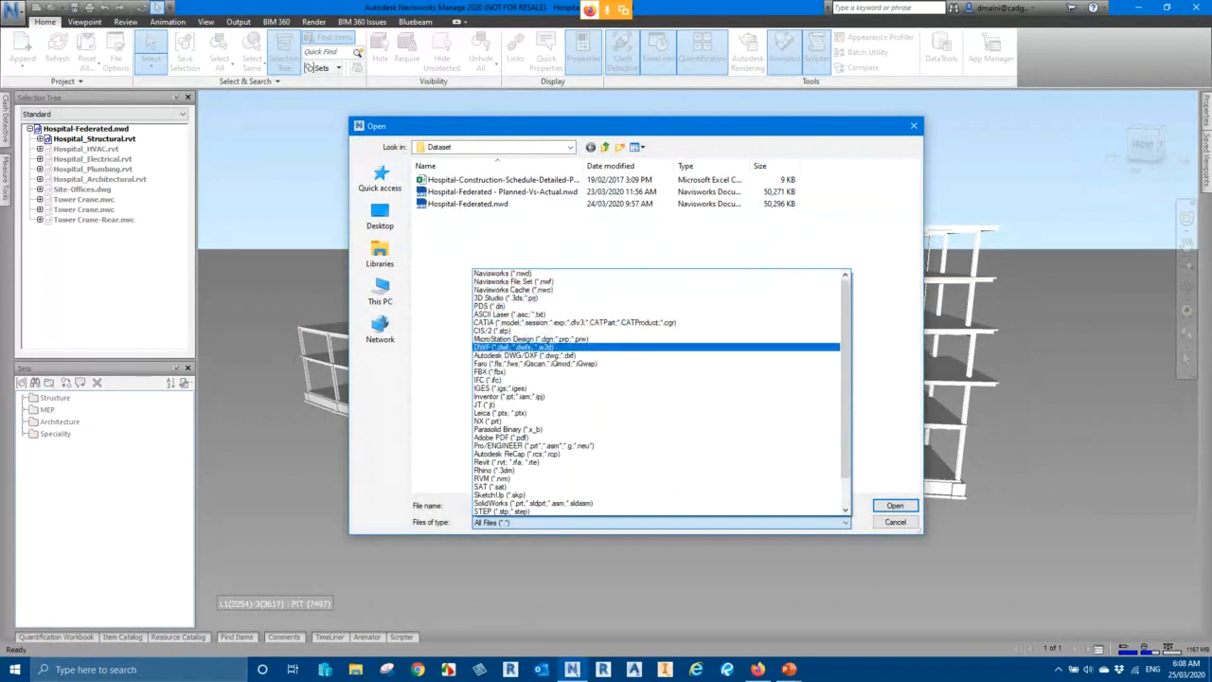
pyautogui.scroll(-2, 656, 428)
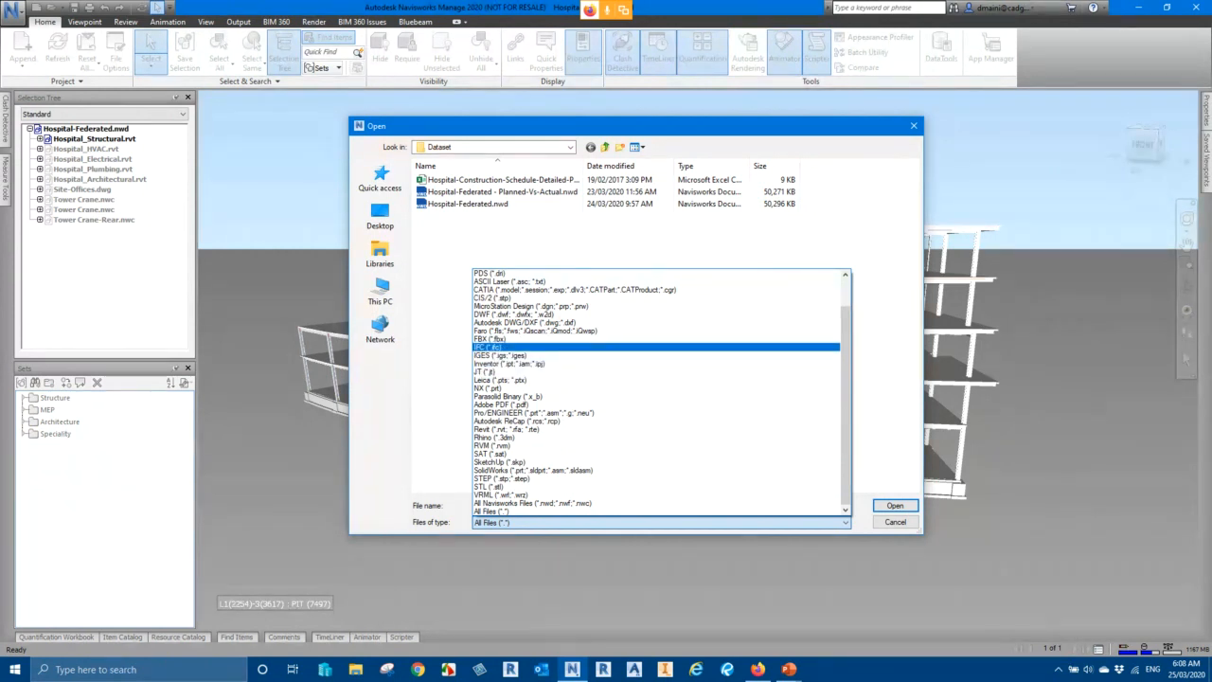
pyautogui.click(882, 459)
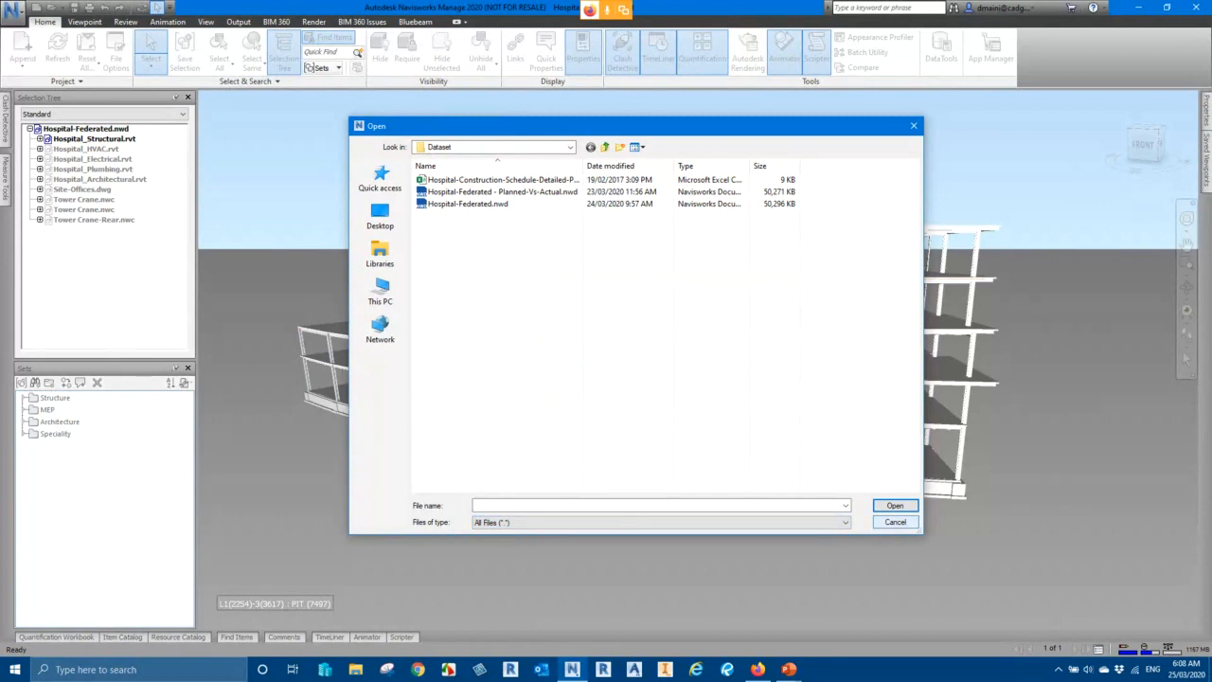
pyautogui.click(895, 521)
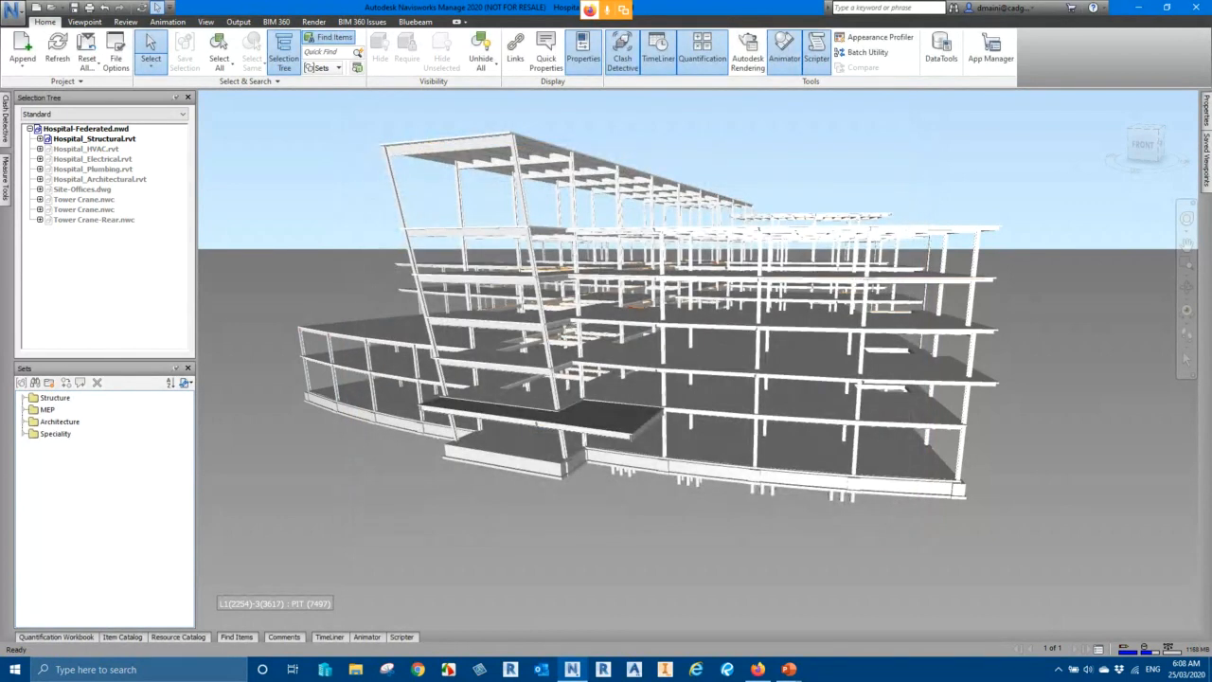
# Step: Inspect the element properties of the sloped W14X145 column at the top of the front tower, and clear the selection
pyautogui.moveTo(625, 286); pyautogui.dragTo(638, 297, button='middle')
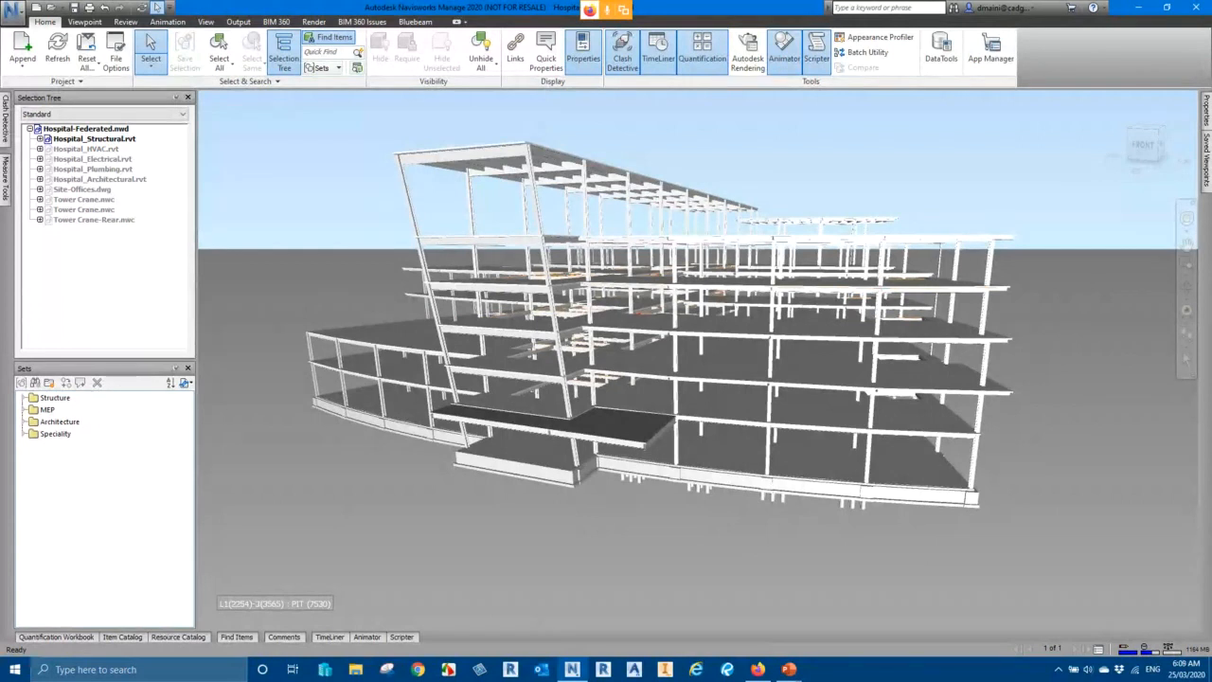
pyautogui.click(537, 208)
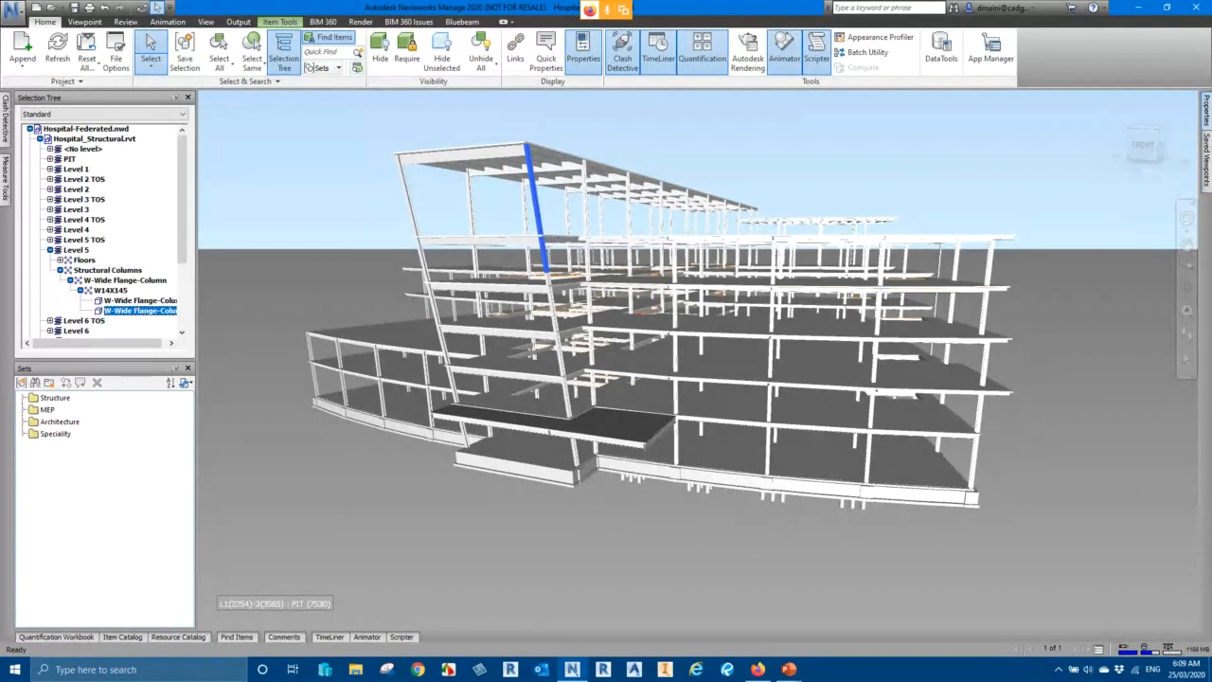
pyautogui.moveTo(1206, 110)
pyautogui.click(1178, 97)
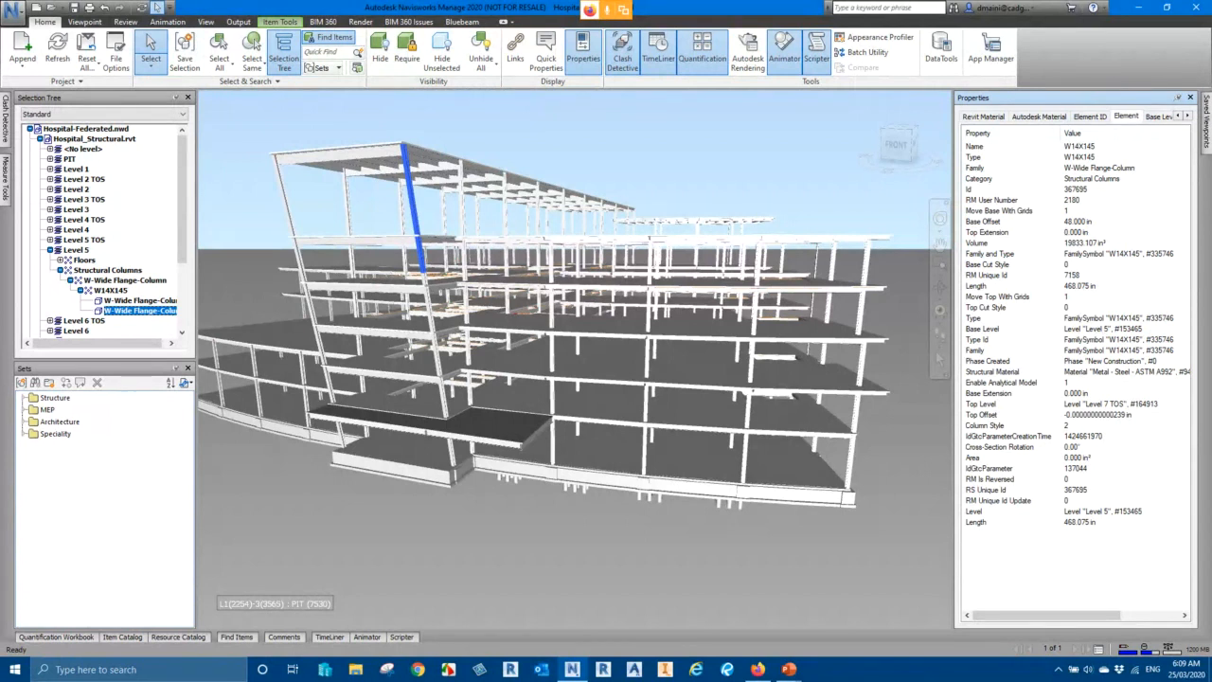
pyautogui.press('Escape')
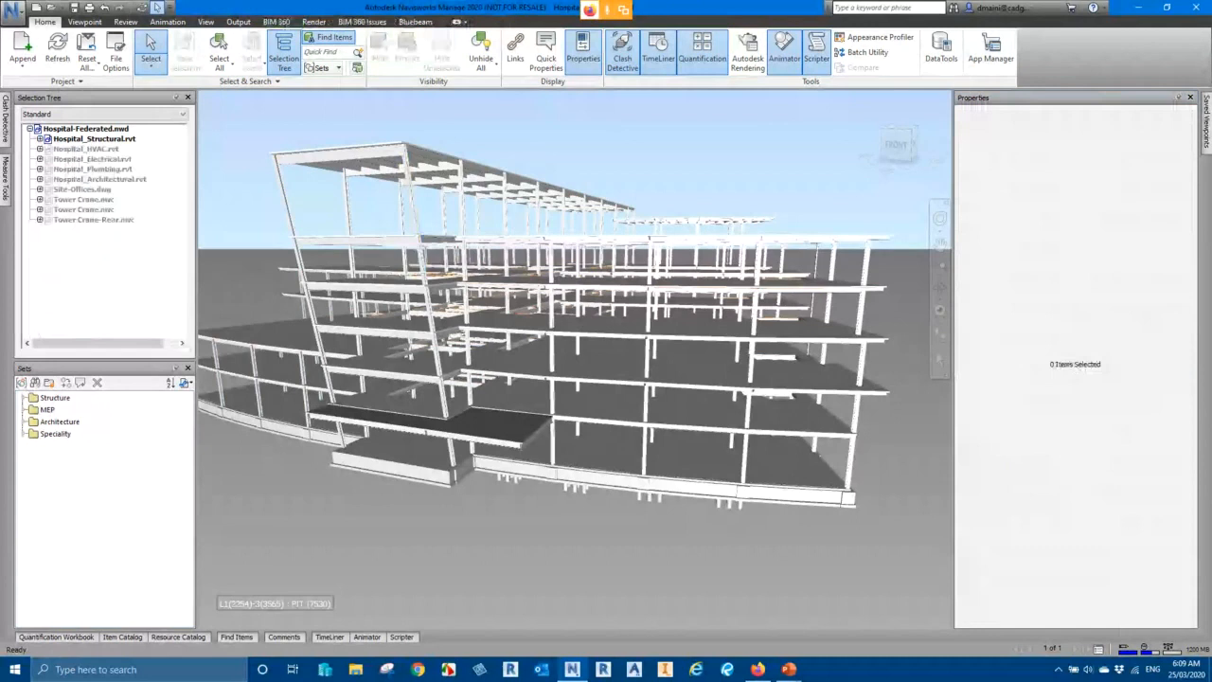
# Step: Isolate Hospital_HVAC.rvt instead of the structural model and inspect the element properties of a tall vertical rectangular duct
pyautogui.click(481, 45)
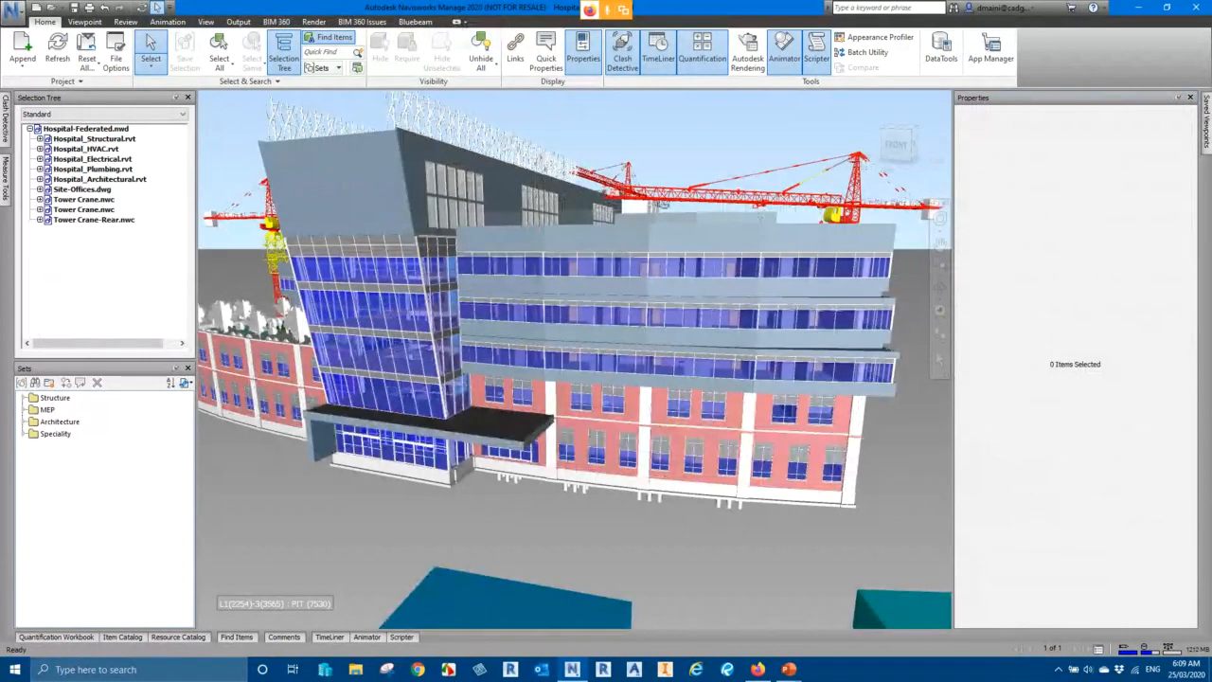
pyautogui.rightClick(85, 149)
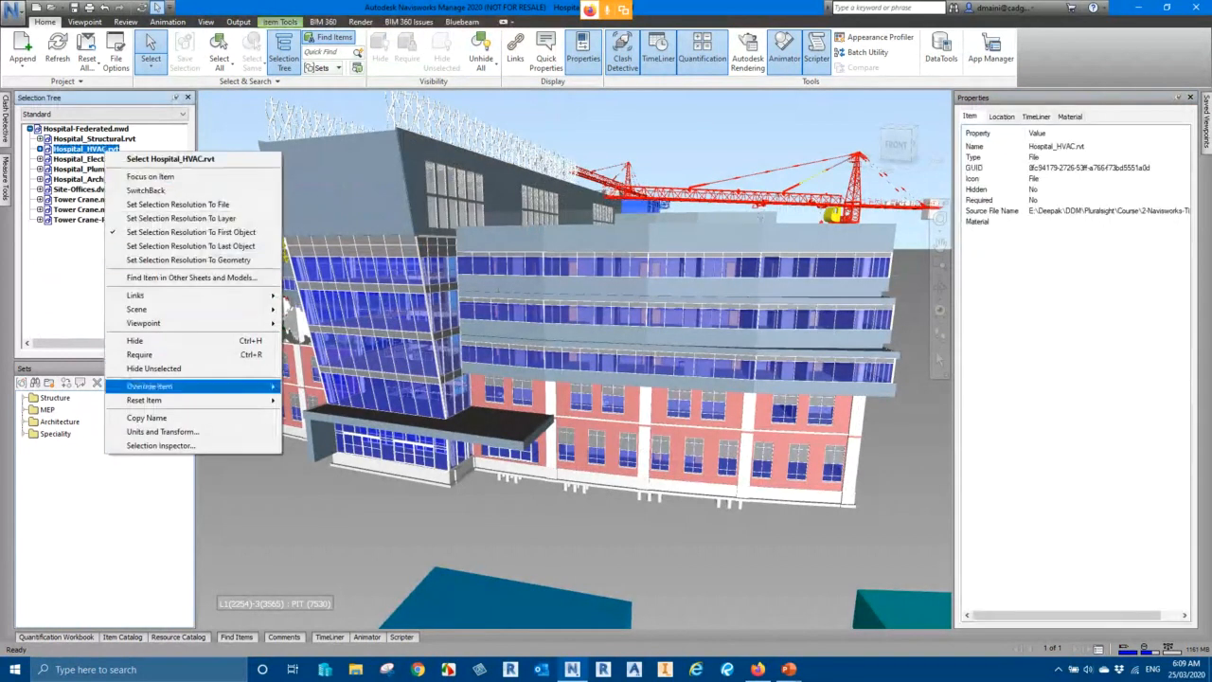
pyautogui.click(153, 368)
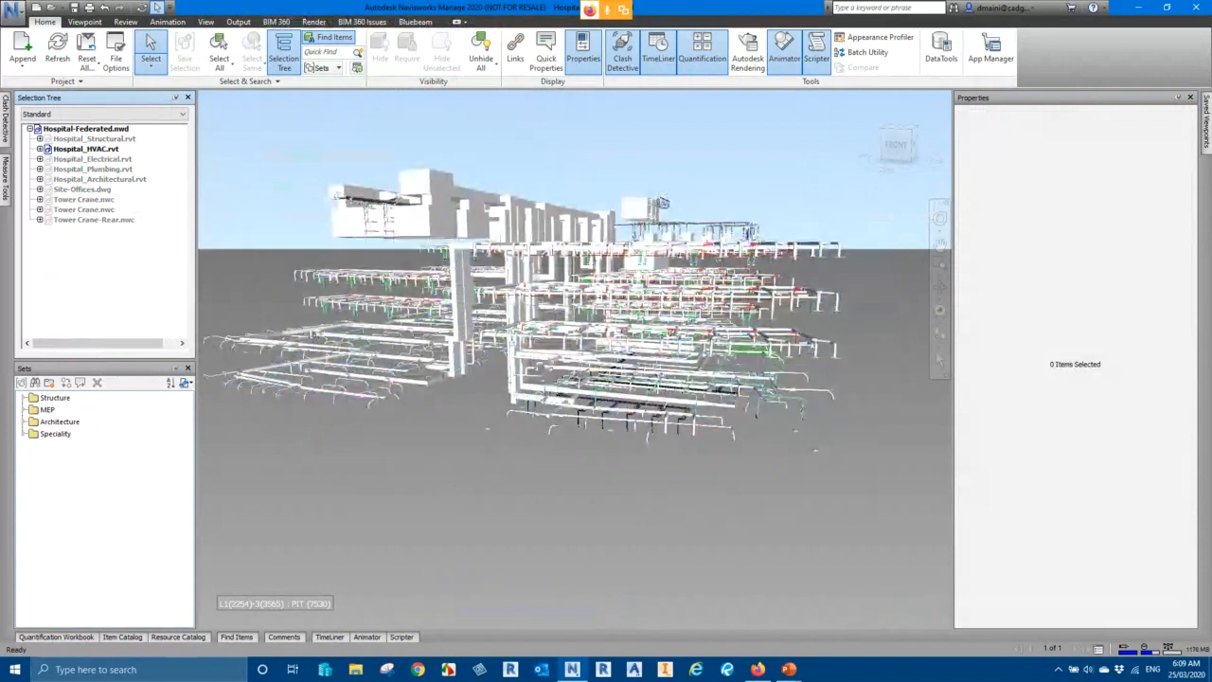
pyautogui.click(459, 298)
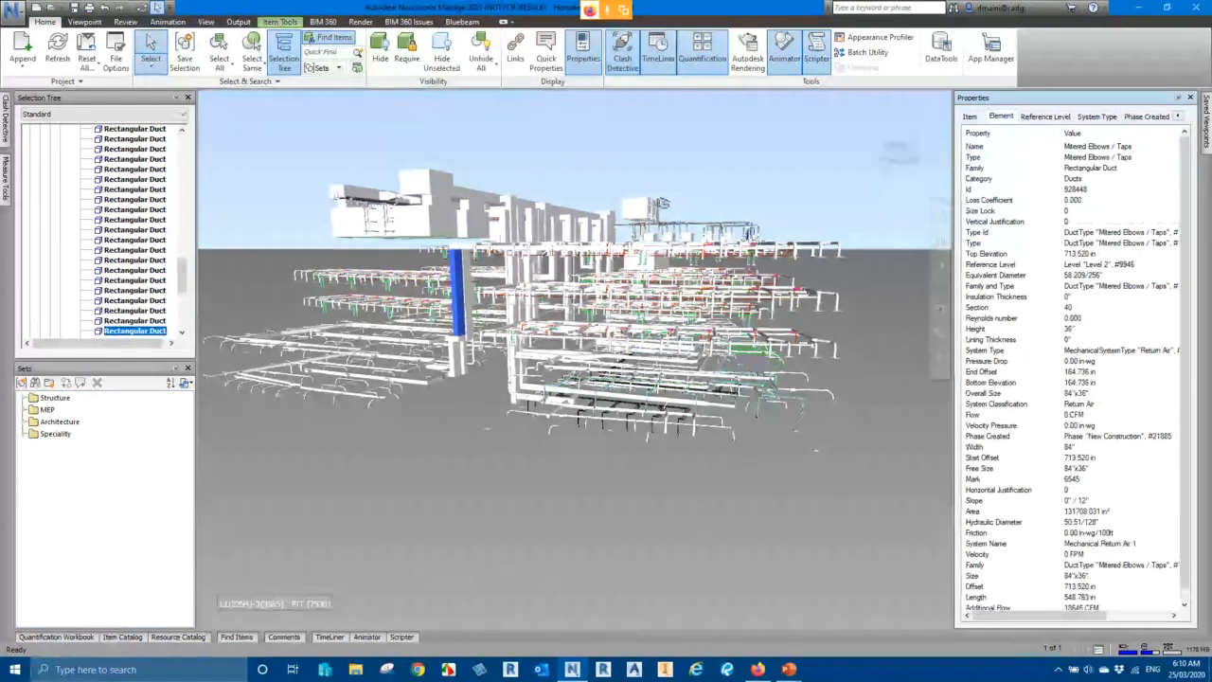
pyautogui.press('Escape')
# Step: Unhide all models to show the whole hospital site, and collapse the element properties display
pyautogui.click(481, 52)
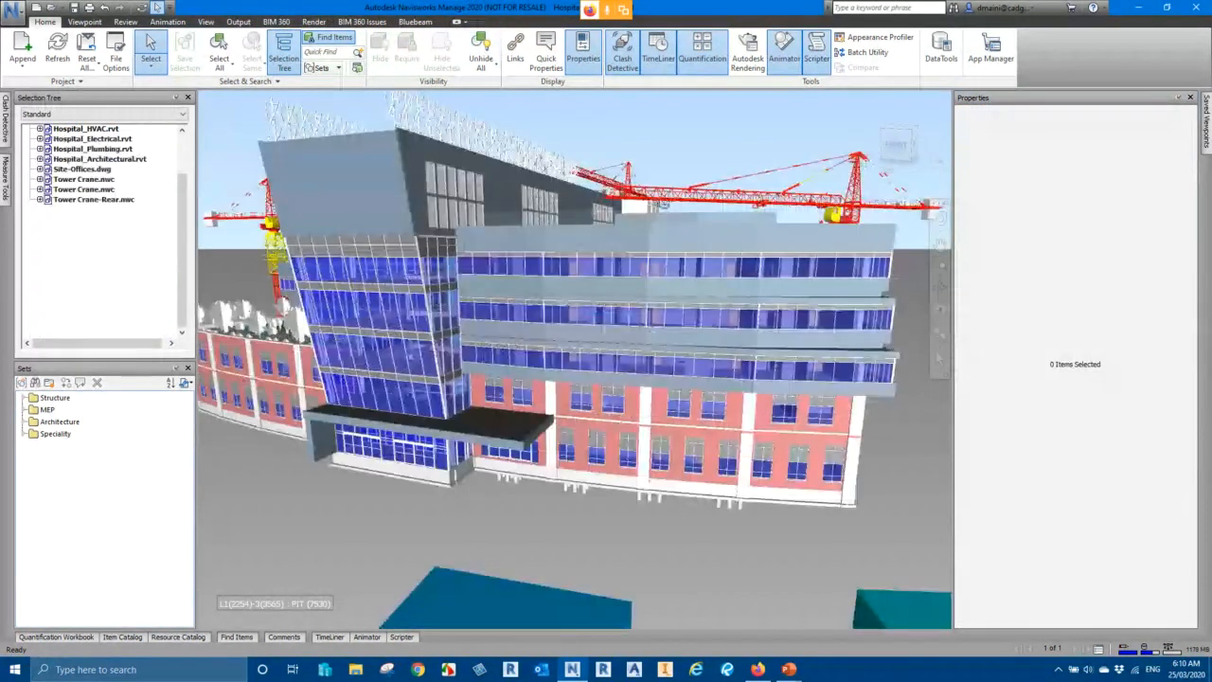
pyautogui.scroll(-3, 574, 359)
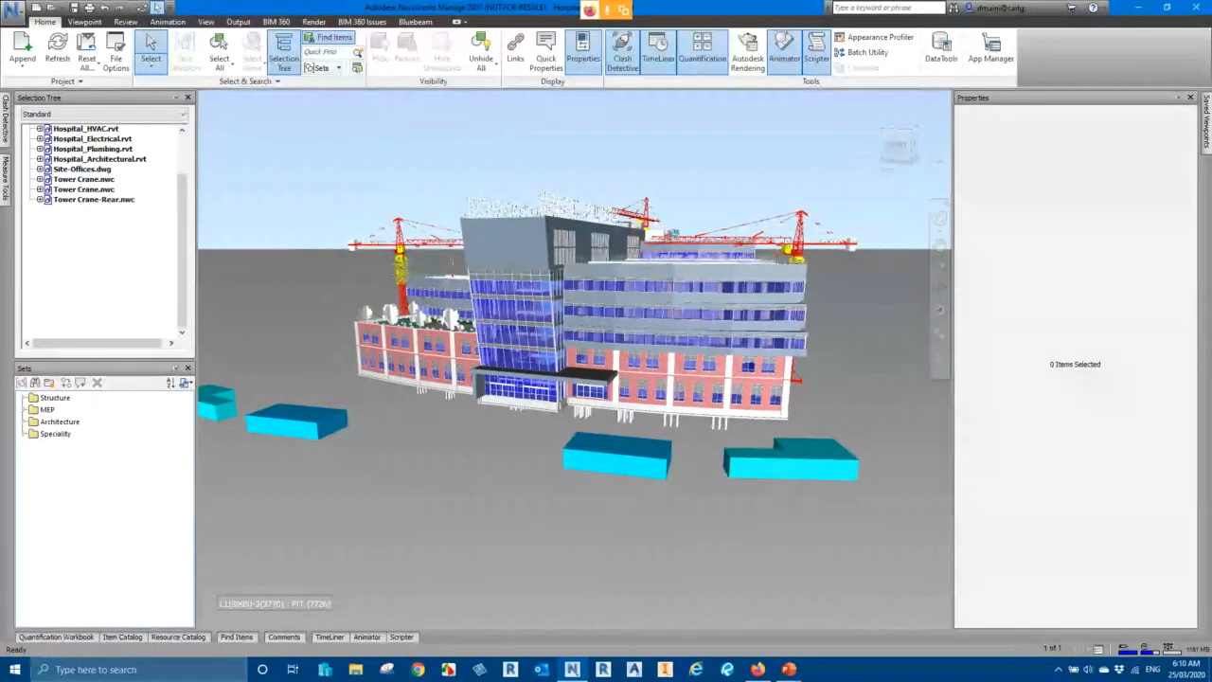
pyautogui.click(1178, 97)
pyautogui.moveTo(656, 288); pyautogui.dragTo(639, 288, button='middle')
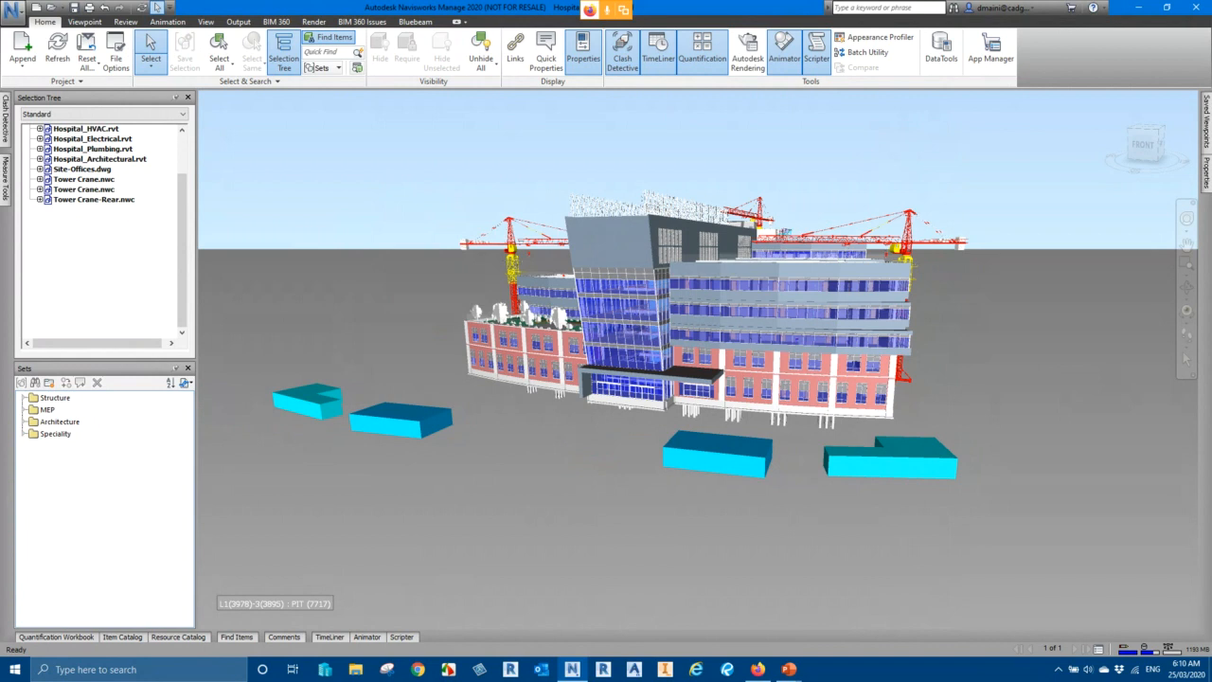
# Step: Open TimeLiner and automatically add a task for every topmost item in the federated model
pyautogui.click(329, 636)
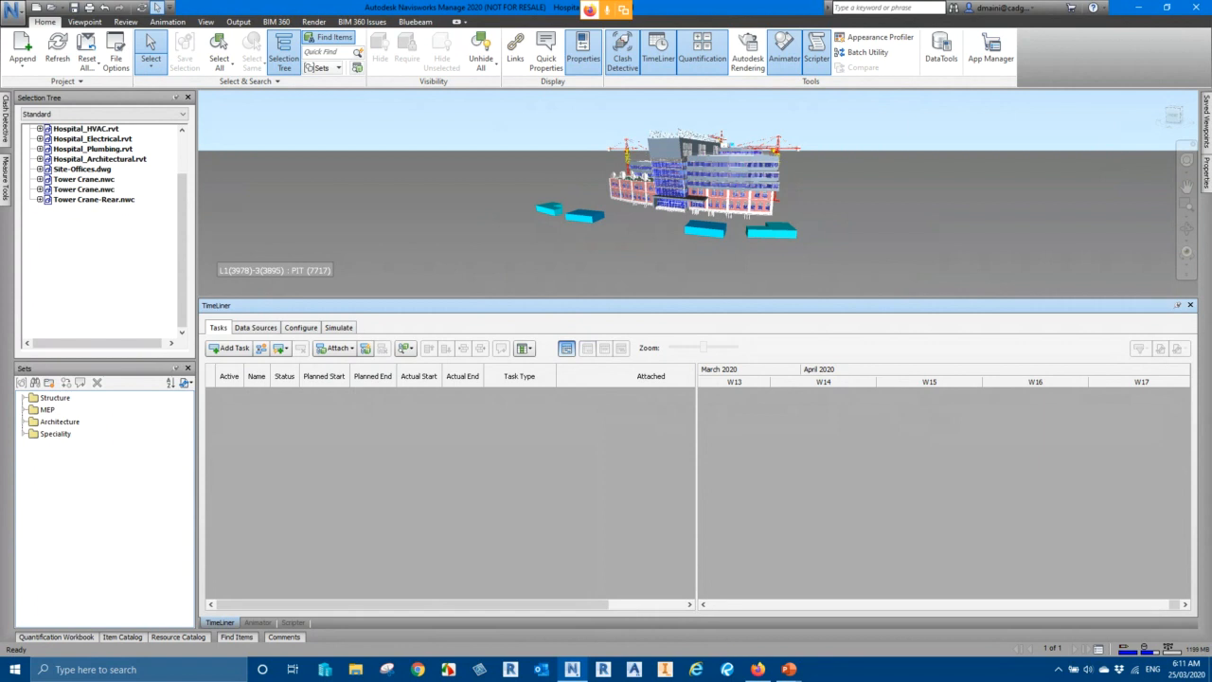
pyautogui.rightClick(290, 431)
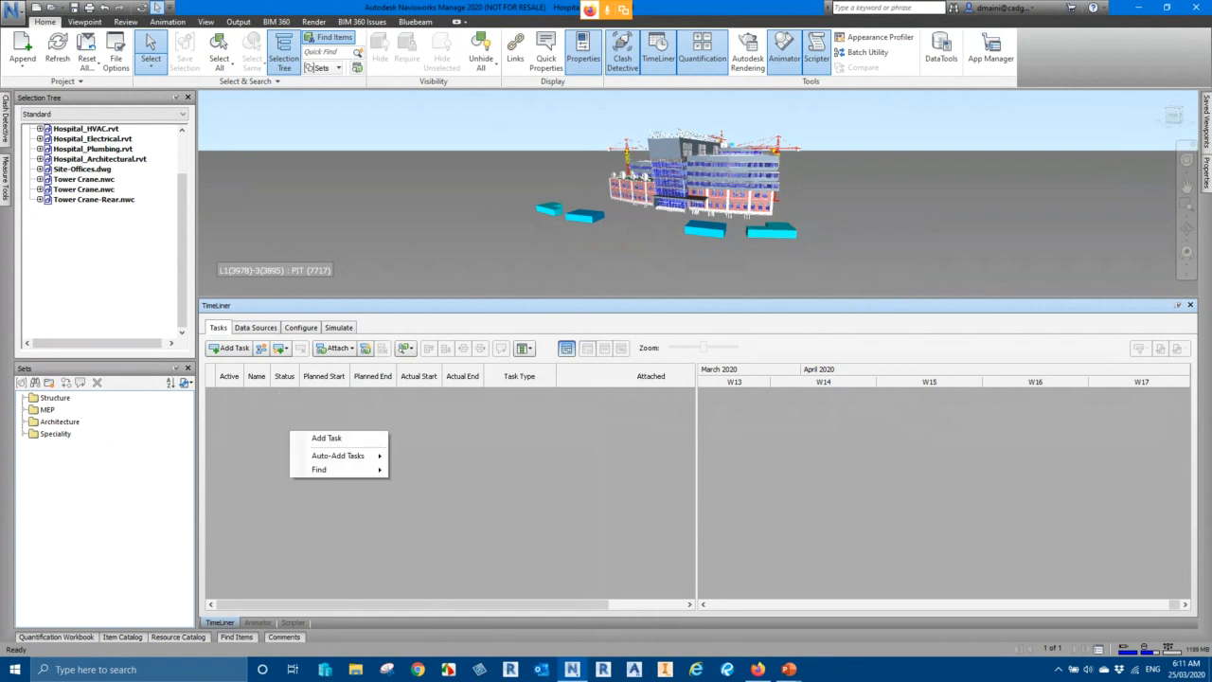
pyautogui.moveTo(338, 456)
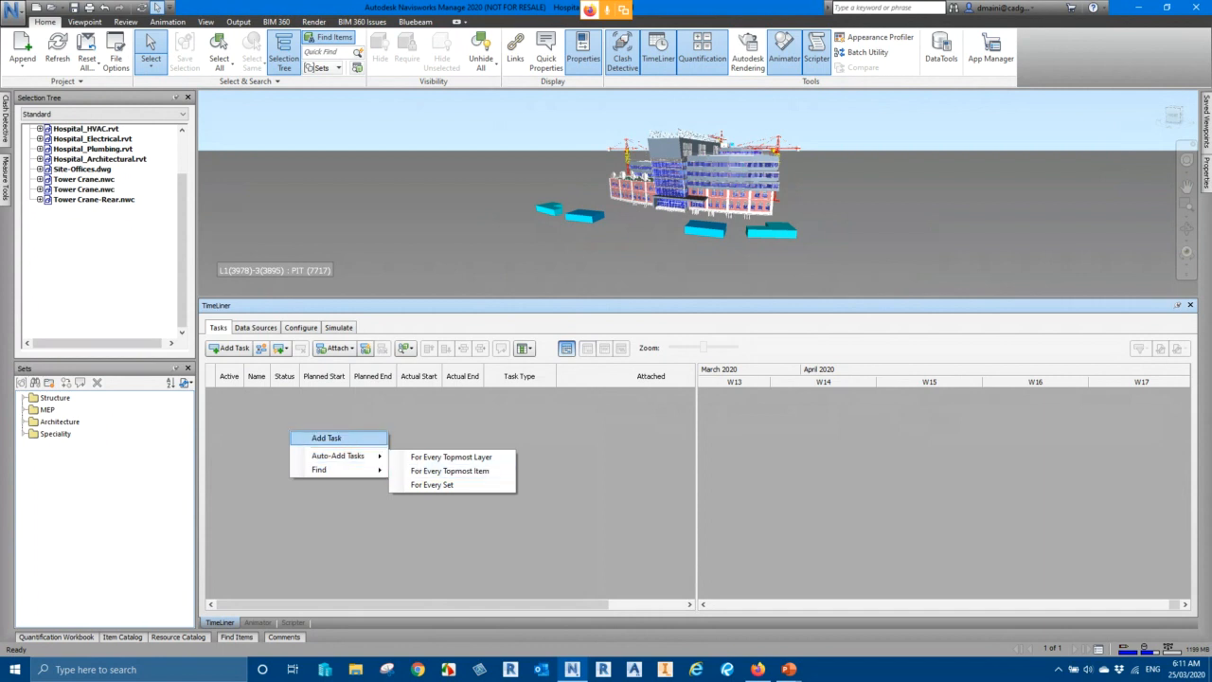
pyautogui.press('Escape')
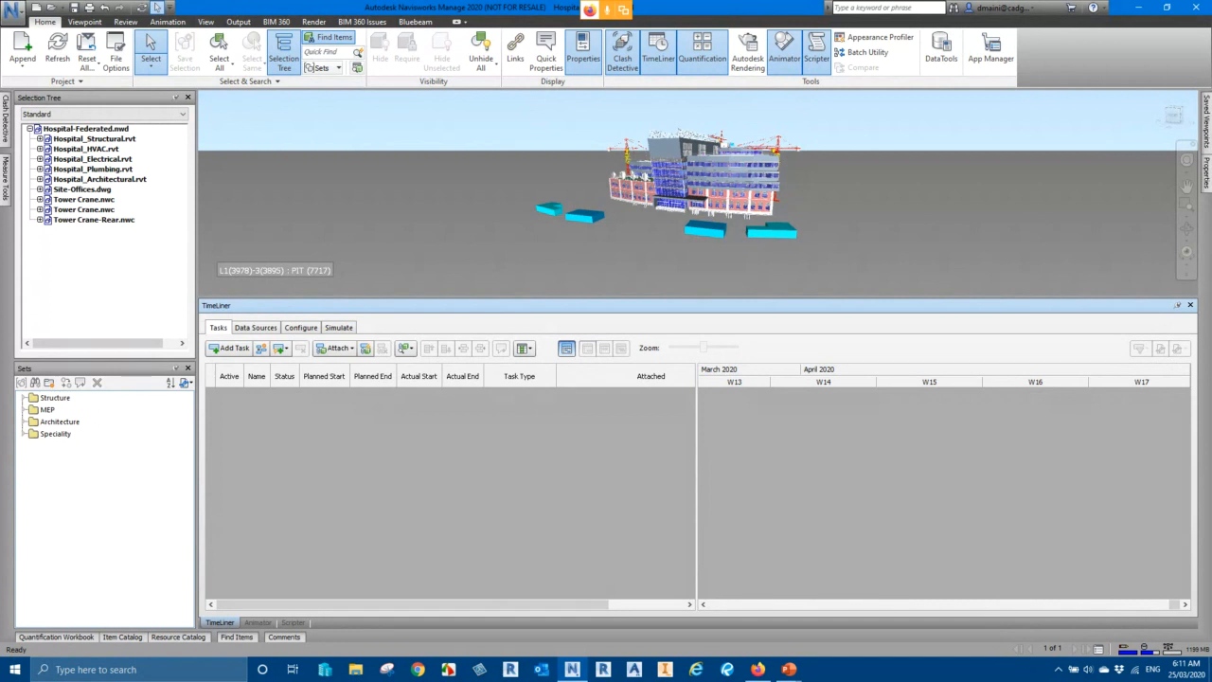
pyautogui.rightClick(346, 425)
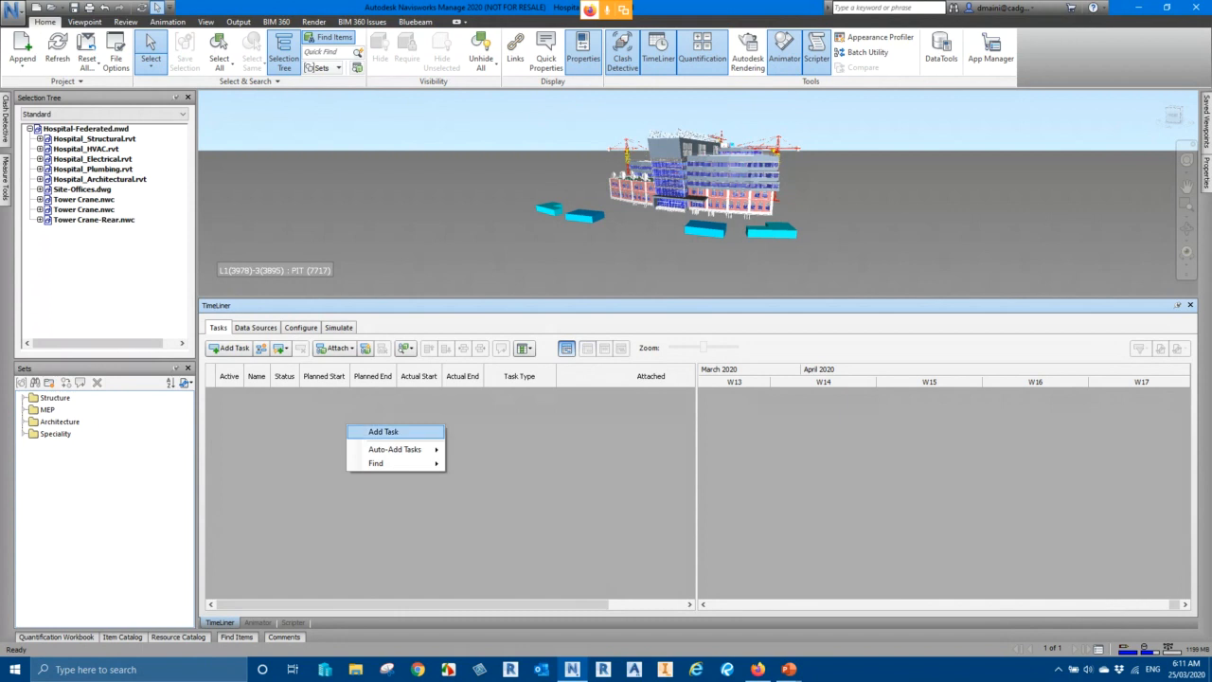
pyautogui.moveTo(396, 449)
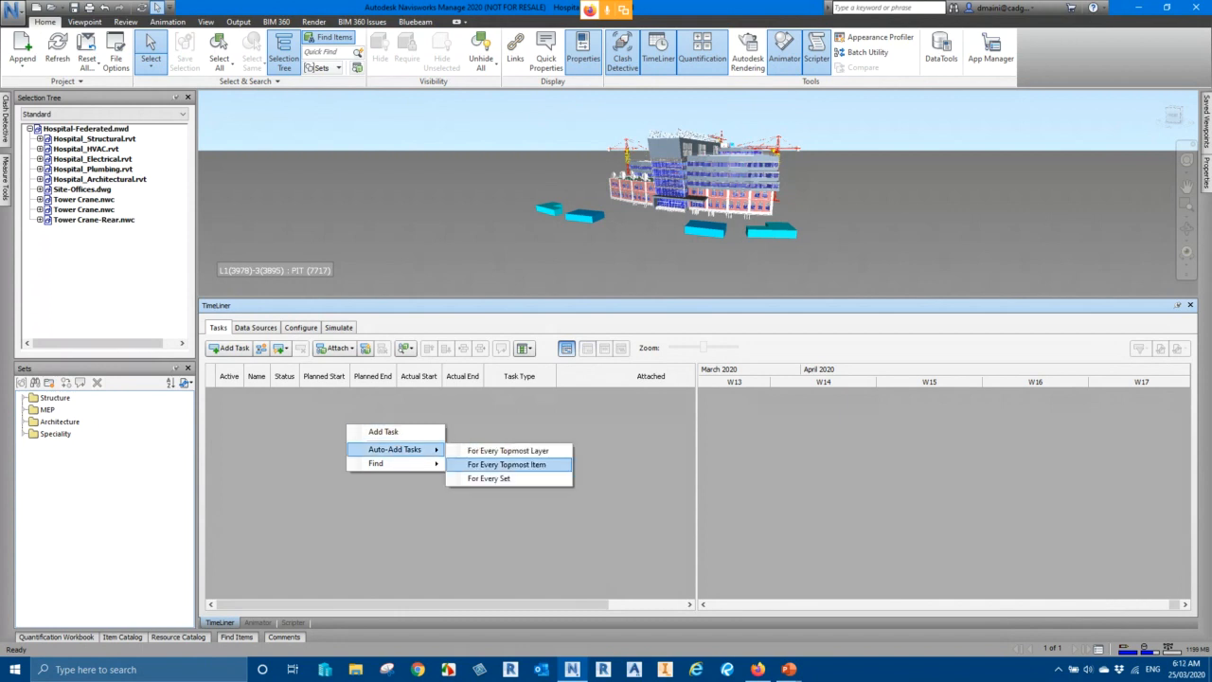
pyautogui.click(507, 464)
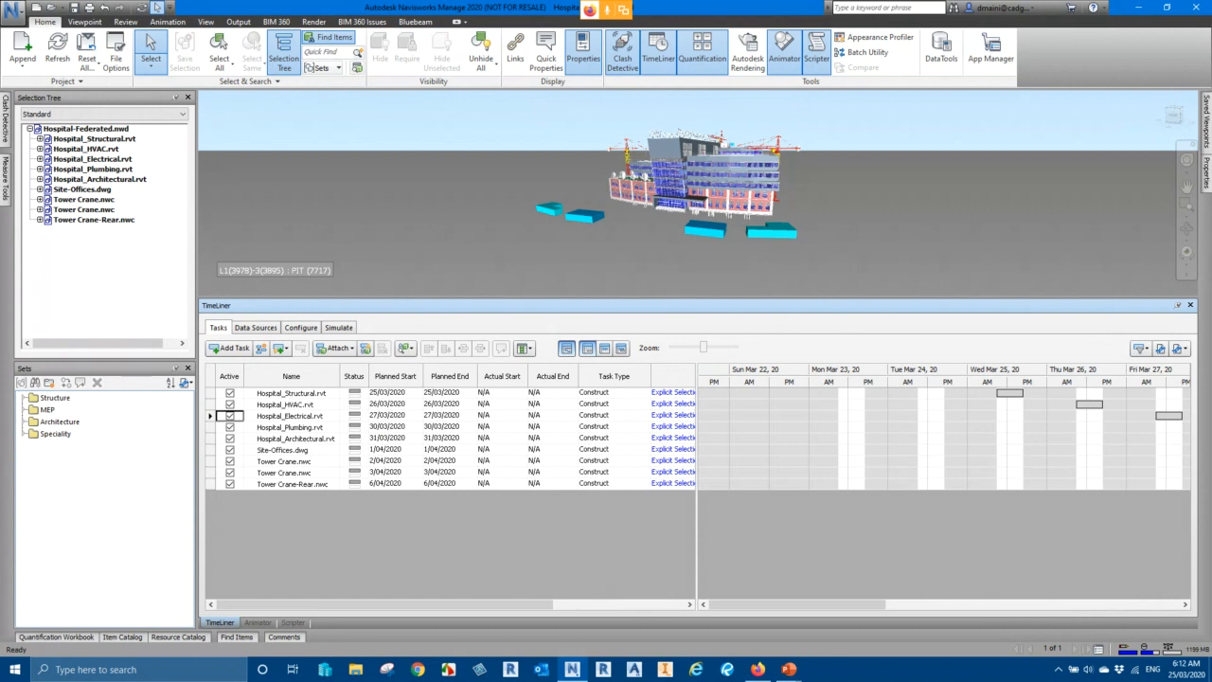
# Step: Widen the task table to show the Attached column and check which items are attached to the Hospital_Structural.rvt task
pyautogui.moveTo(797, 604)
pyautogui.mouseDown()
pyautogui.moveTo(1047, 604)
pyautogui.moveTo(798, 604)
pyautogui.mouseUp()
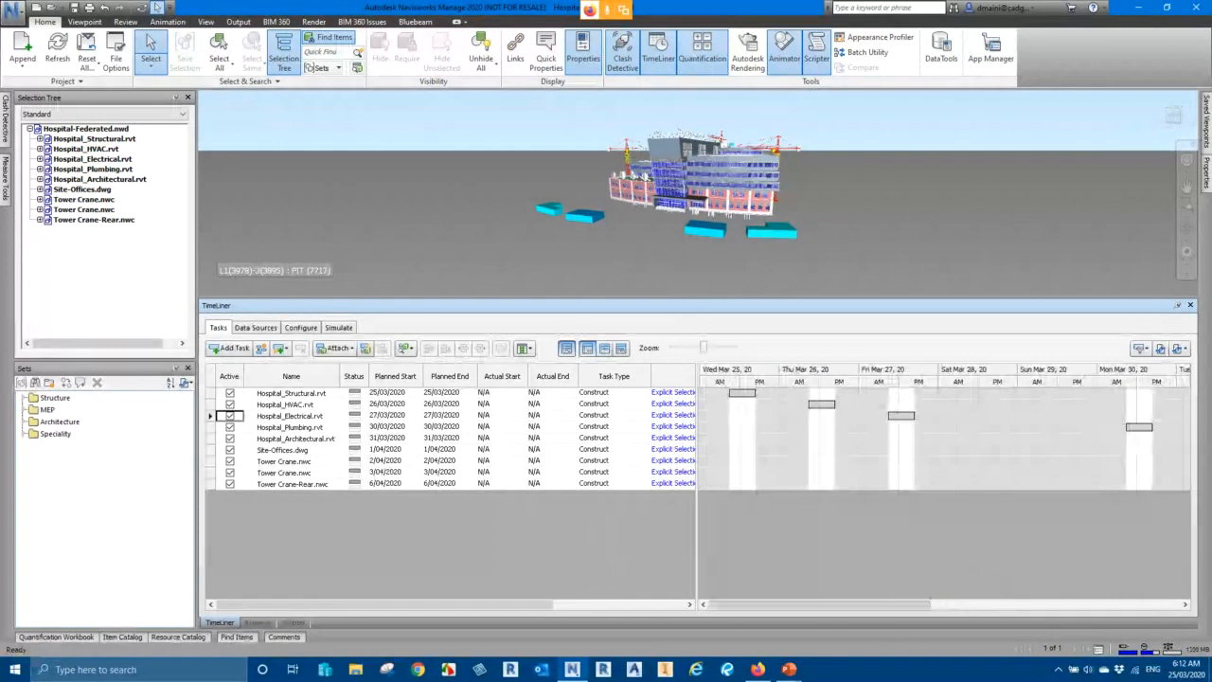
pyautogui.moveTo(698, 405); pyautogui.dragTo(784, 405)
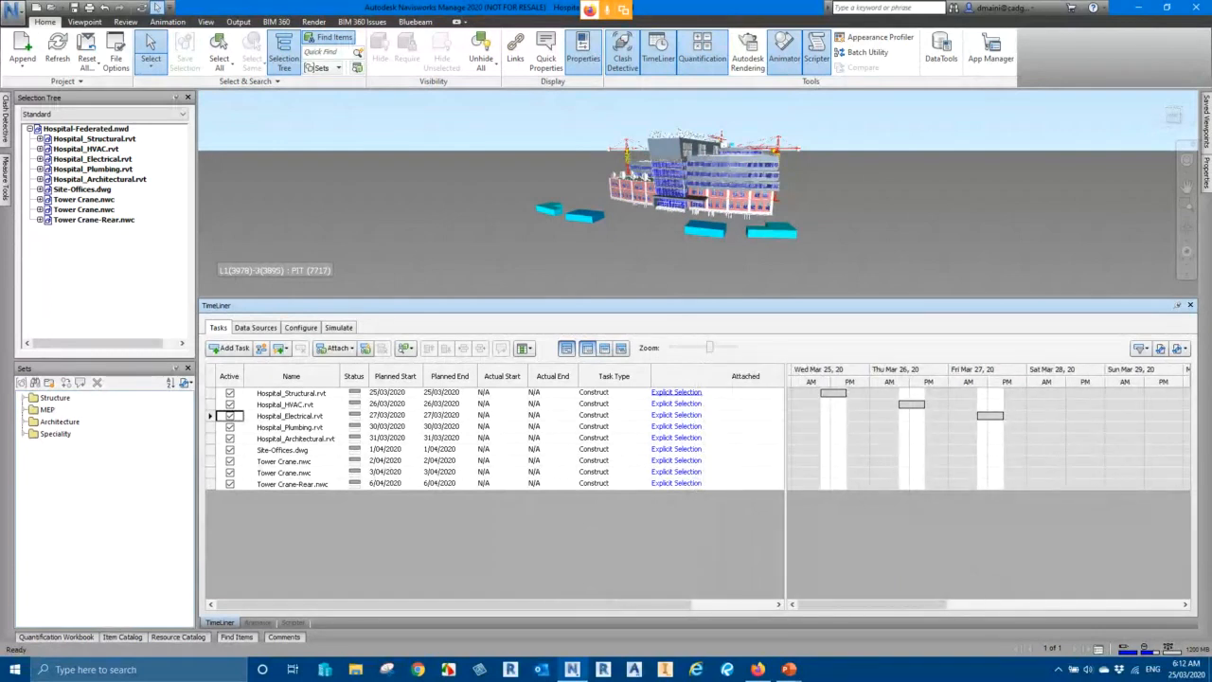
pyautogui.click(676, 392)
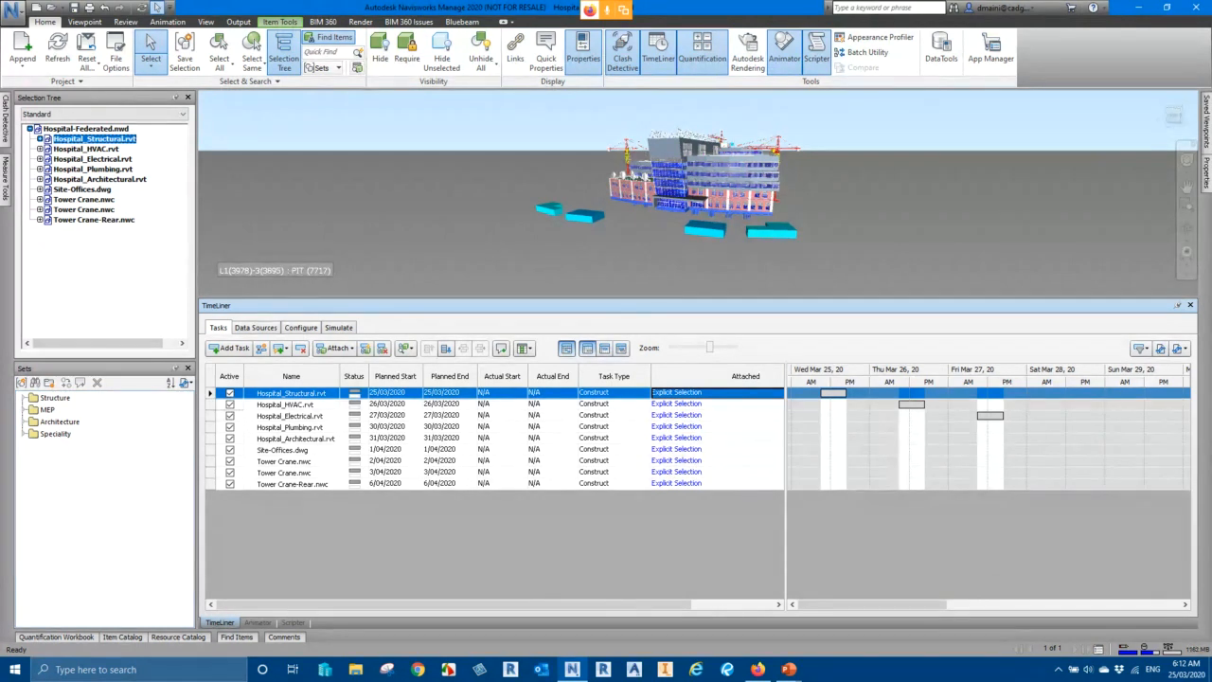
pyautogui.click(473, 249)
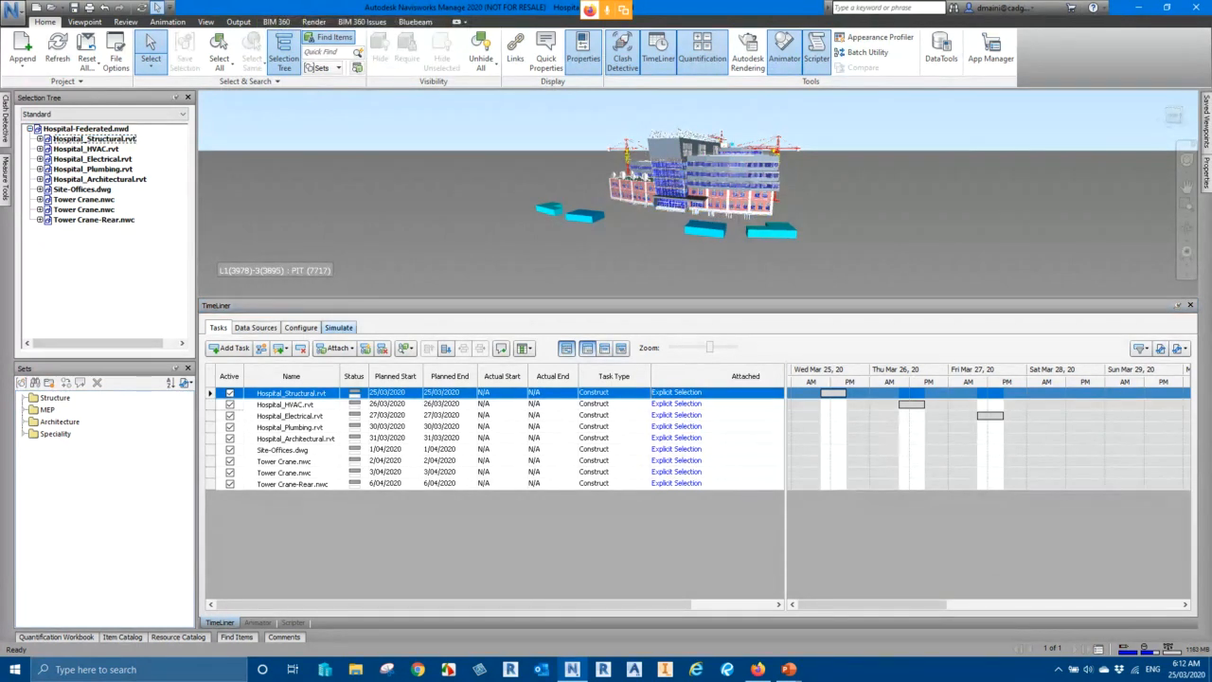
# Step: Play the 4D simulation of the topmost-item tasks, stop it partway and return to the task list
pyautogui.click(338, 327)
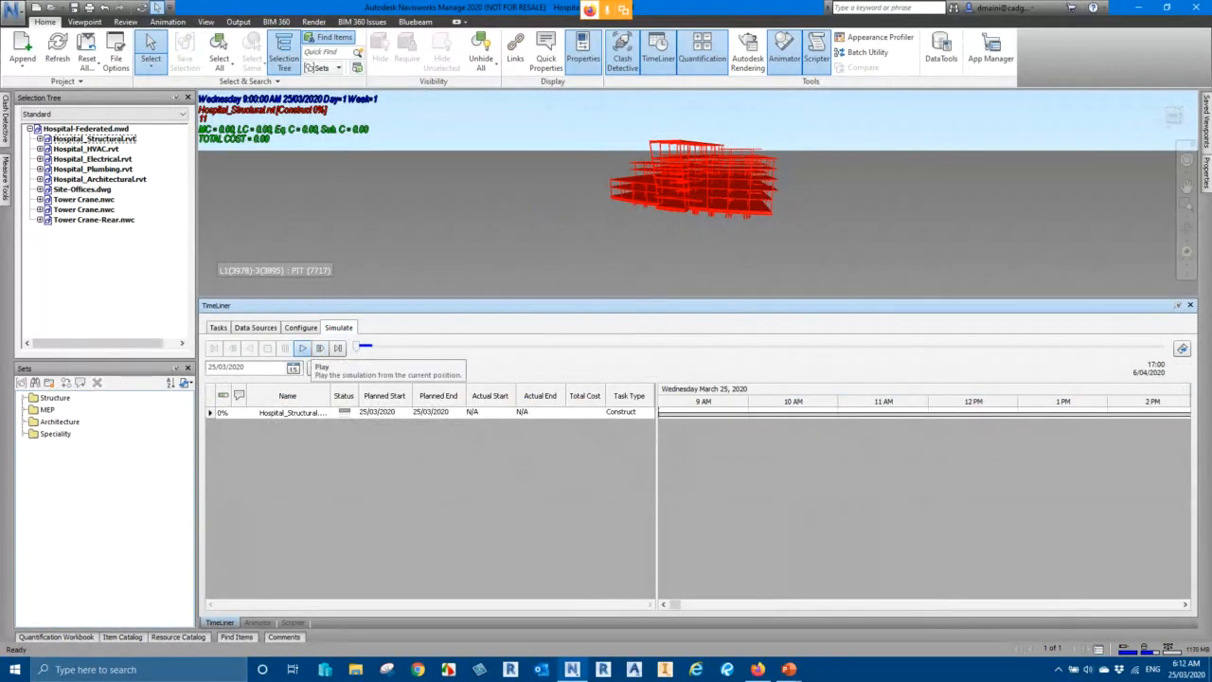
pyautogui.click(302, 347)
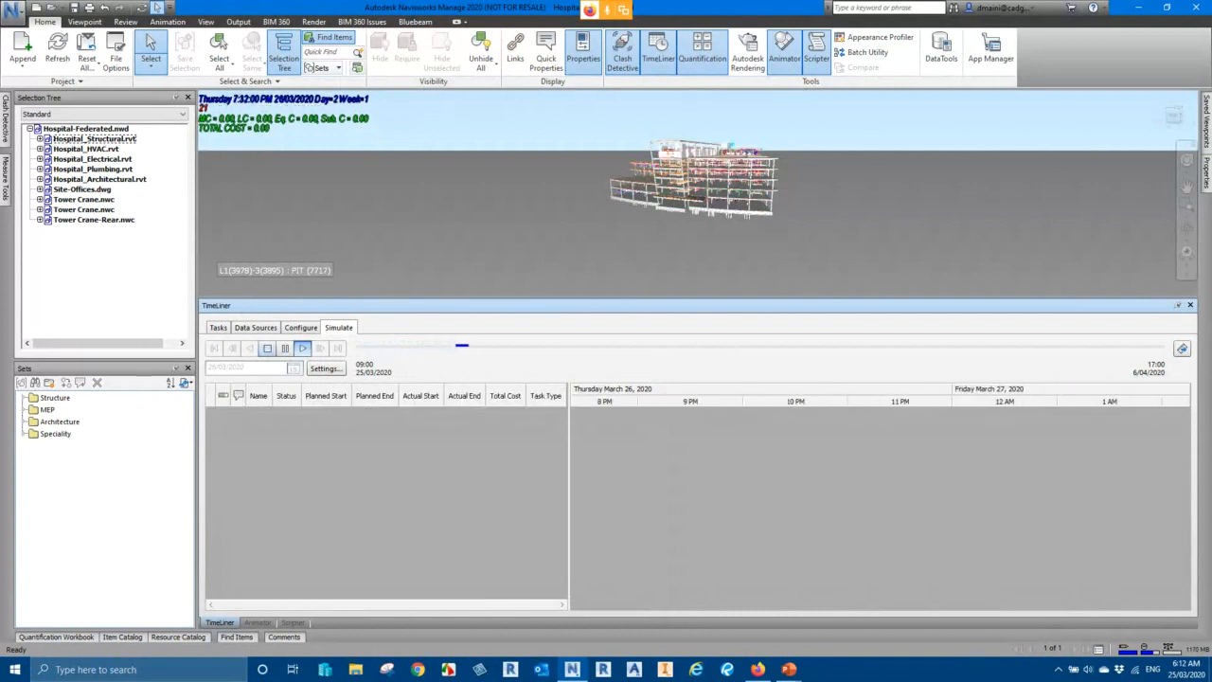
pyautogui.click(267, 348)
pyautogui.click(218, 327)
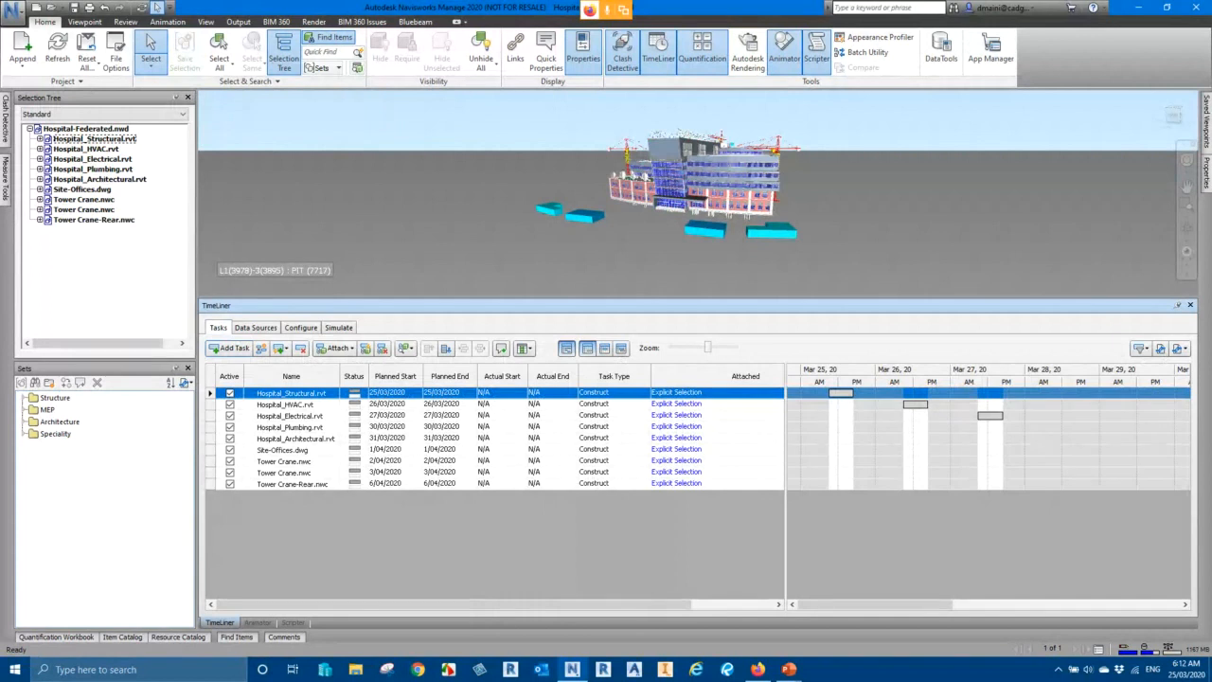
# Step: Delete all the topmost-item tasks from TimeLiner and check the available options for automatically adding tasks
pyautogui.hotkey('ctrl', 'a')
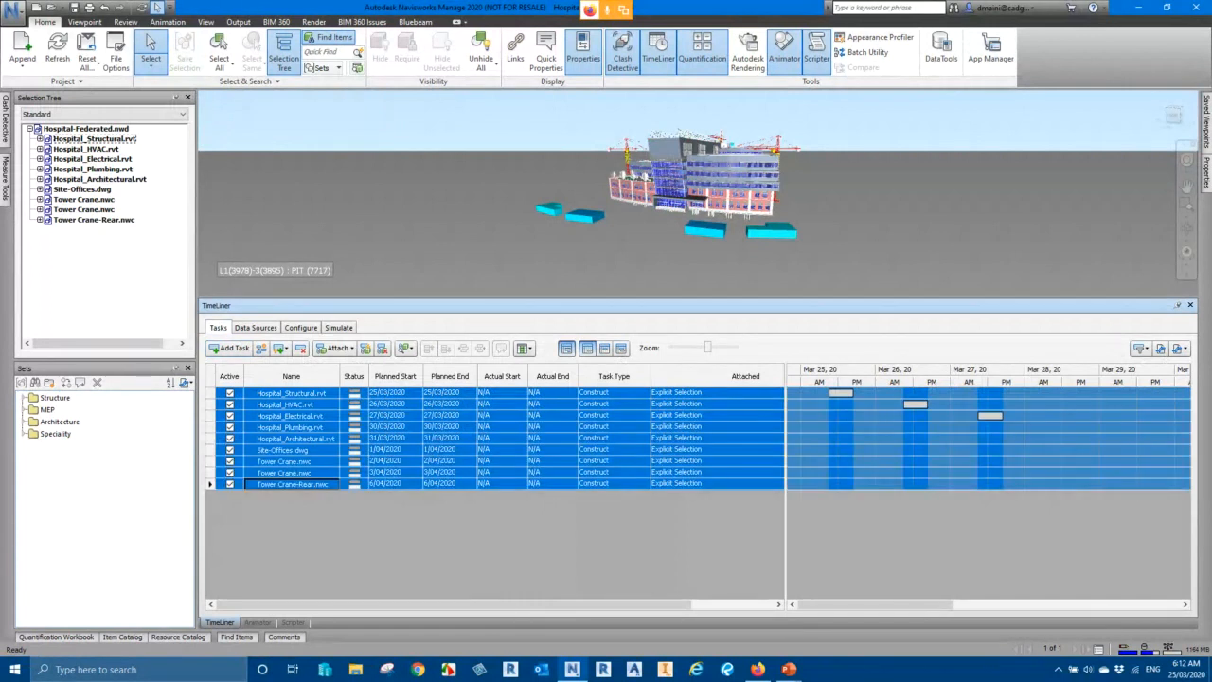
pyautogui.press('Delete')
pyautogui.rightClick(350, 423)
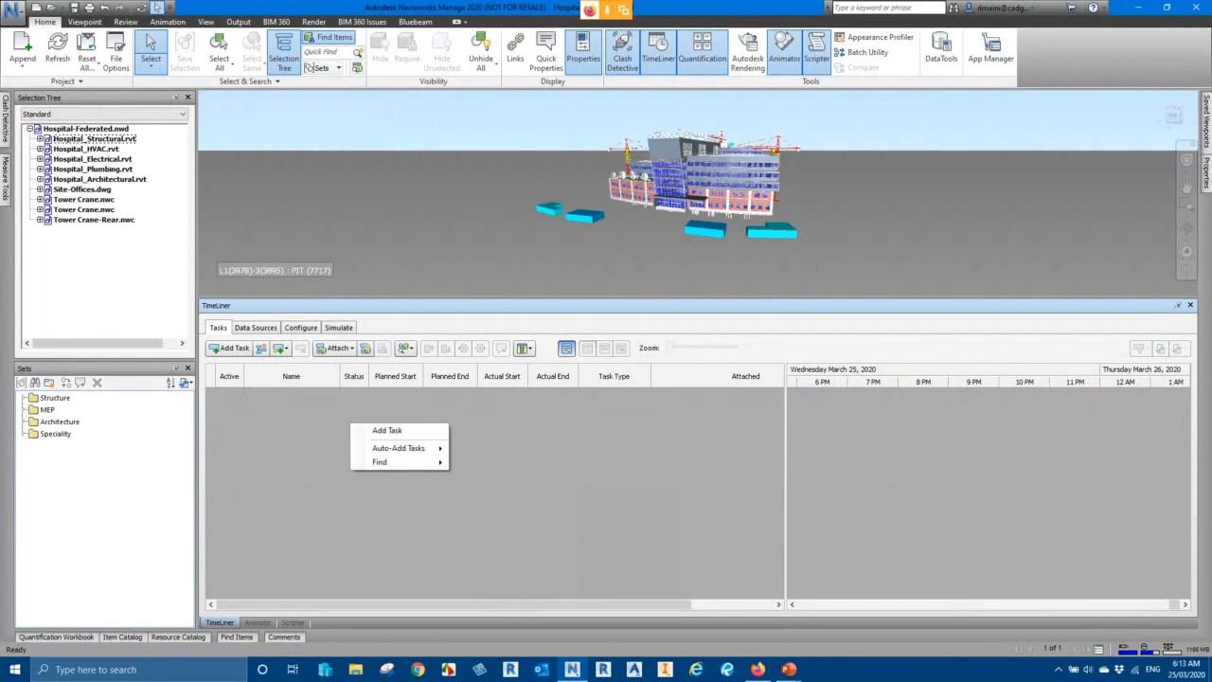
pyautogui.moveTo(398, 447)
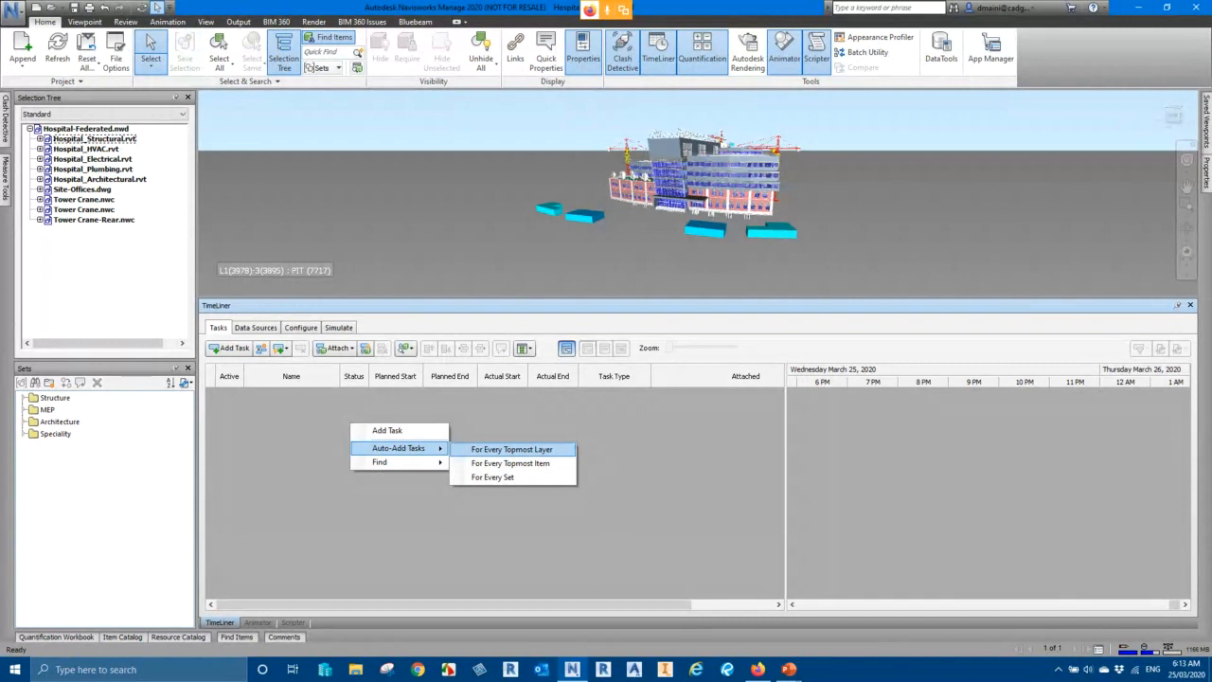
pyautogui.press('Escape')
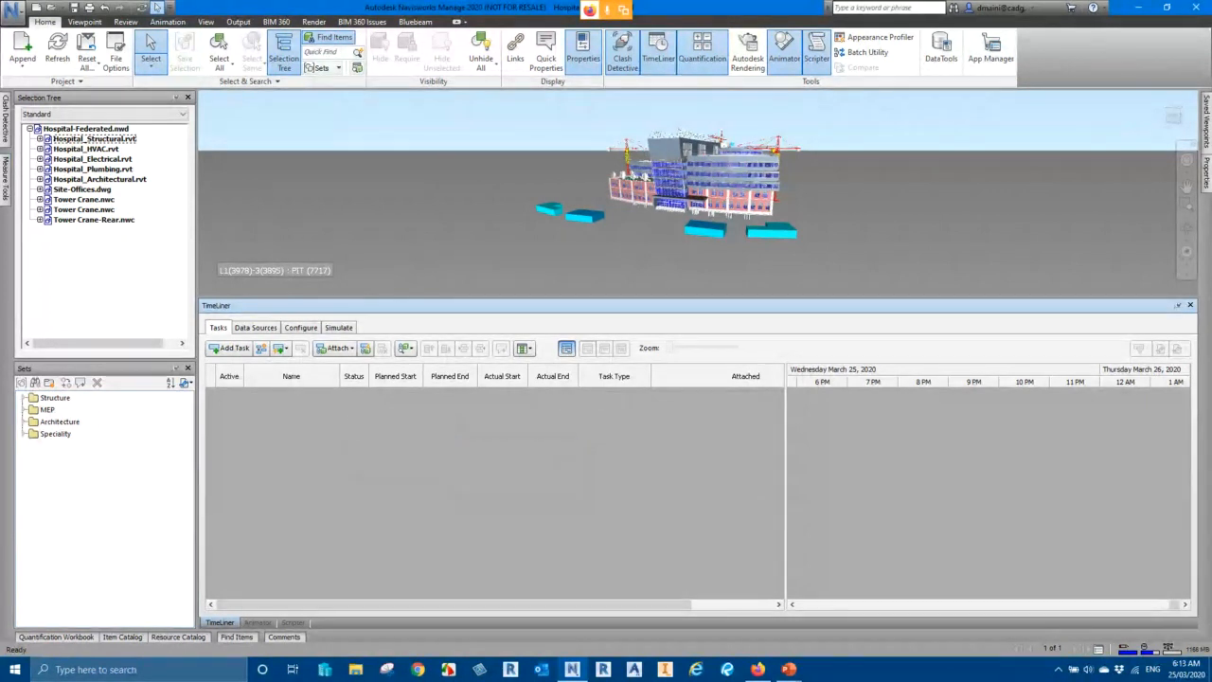
# Step: Expand Hospital_Structural.rvt and Hospital_HVAC.rvt to their levels, and automatically add a TimeLiner task for every topmost layer
pyautogui.click(40, 139)
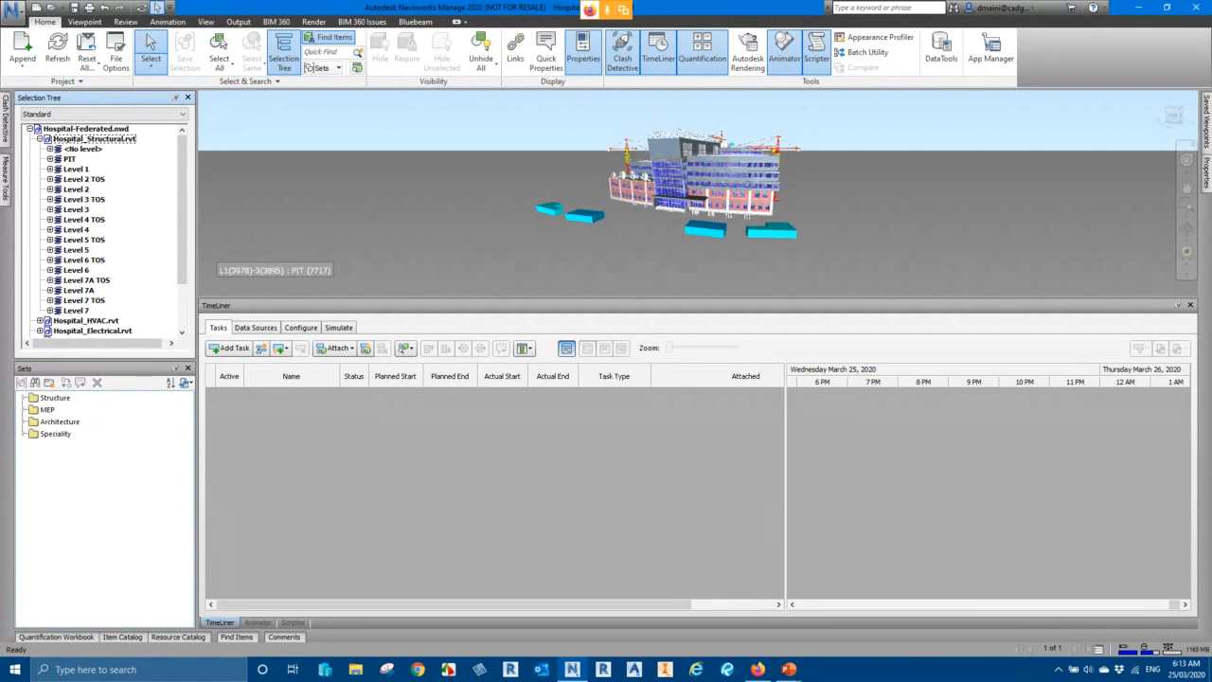
pyautogui.click(40, 321)
pyautogui.moveTo(181, 232); pyautogui.dragTo(181, 195)
pyautogui.rightClick(369, 439)
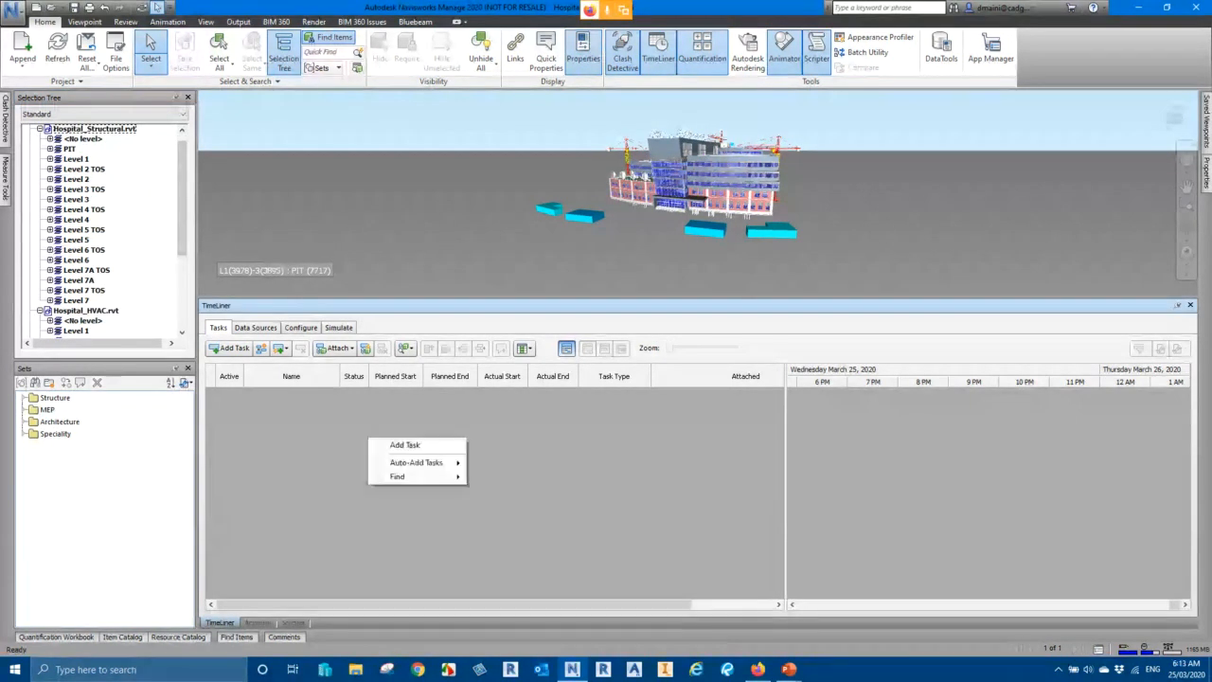
pyautogui.moveTo(417, 462)
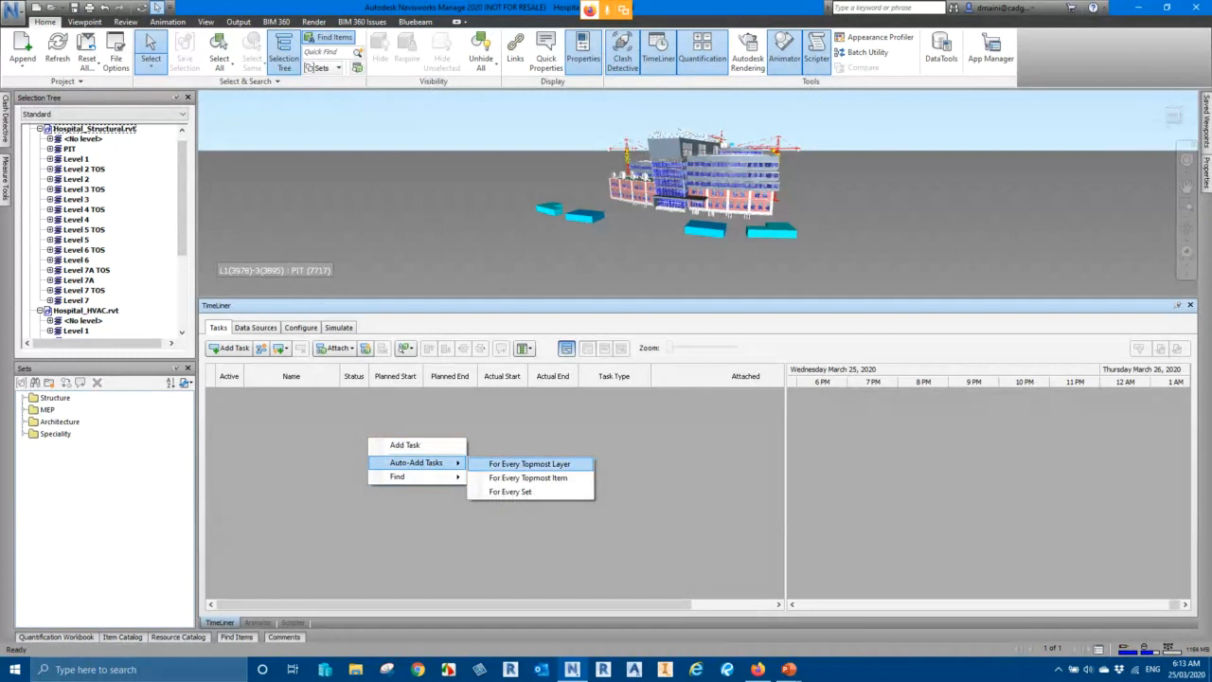
pyautogui.click(529, 463)
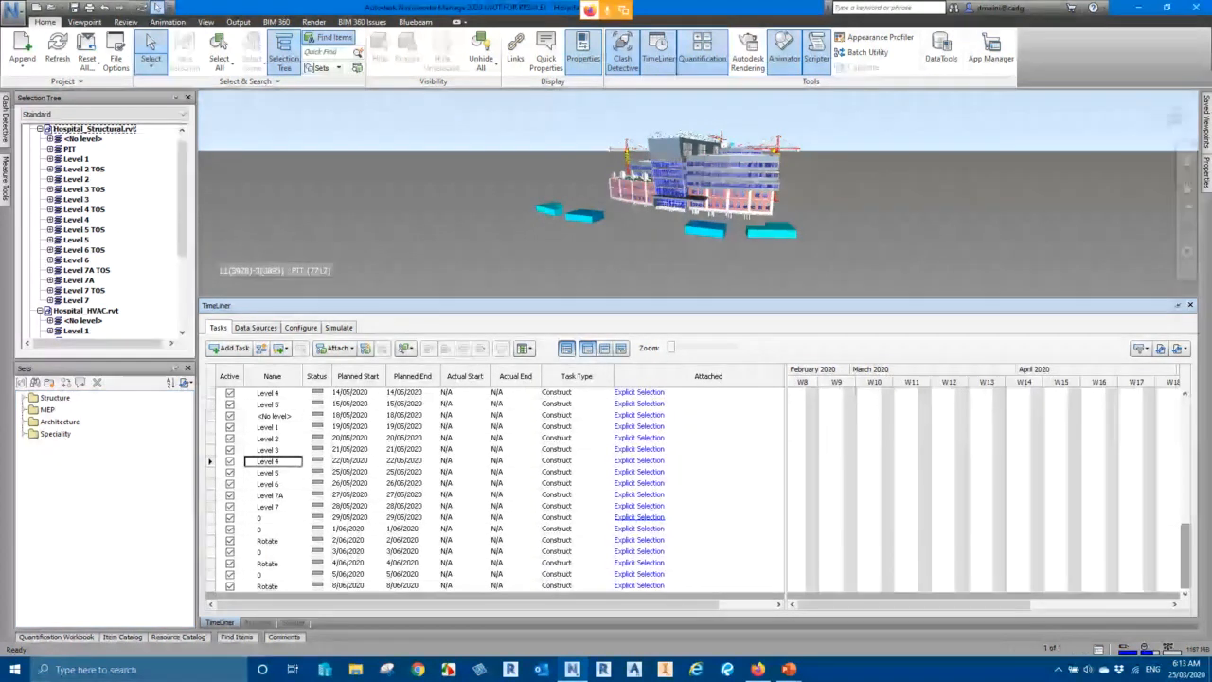
# Step: Check the items attached to the first <No level> task, and play and stop the simulation of the layer-based tasks
pyautogui.scroll(5, 493, 492)
pyautogui.scroll(7, 493, 492)
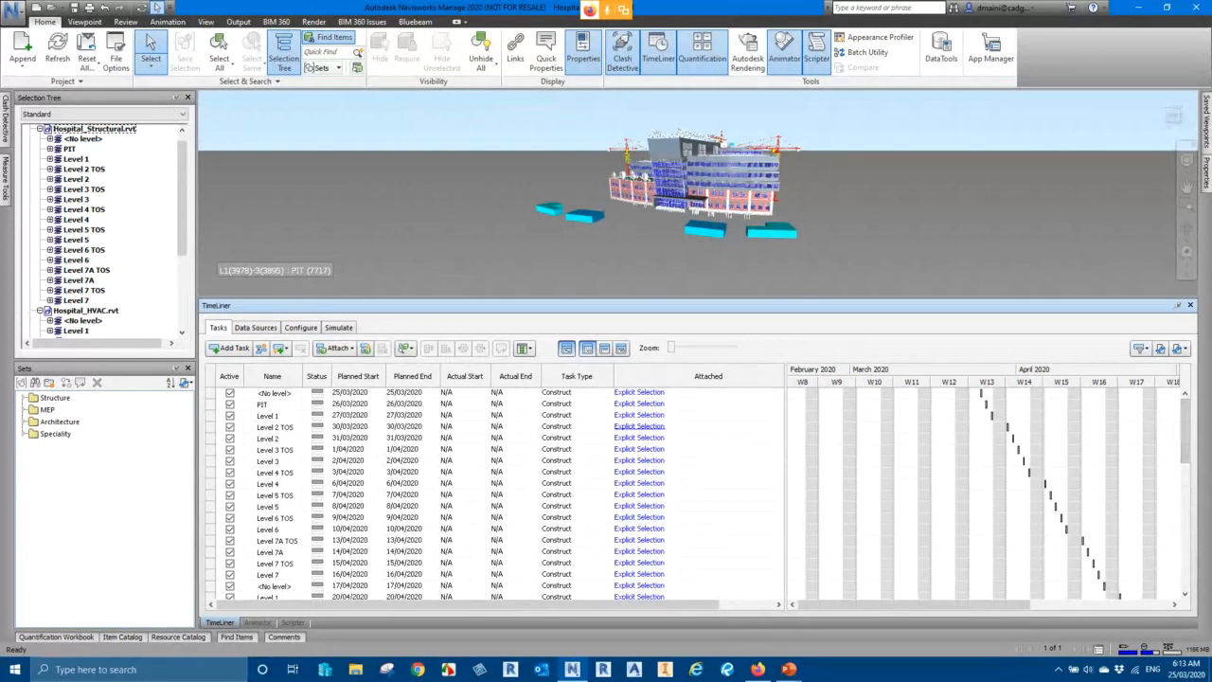
pyautogui.click(639, 392)
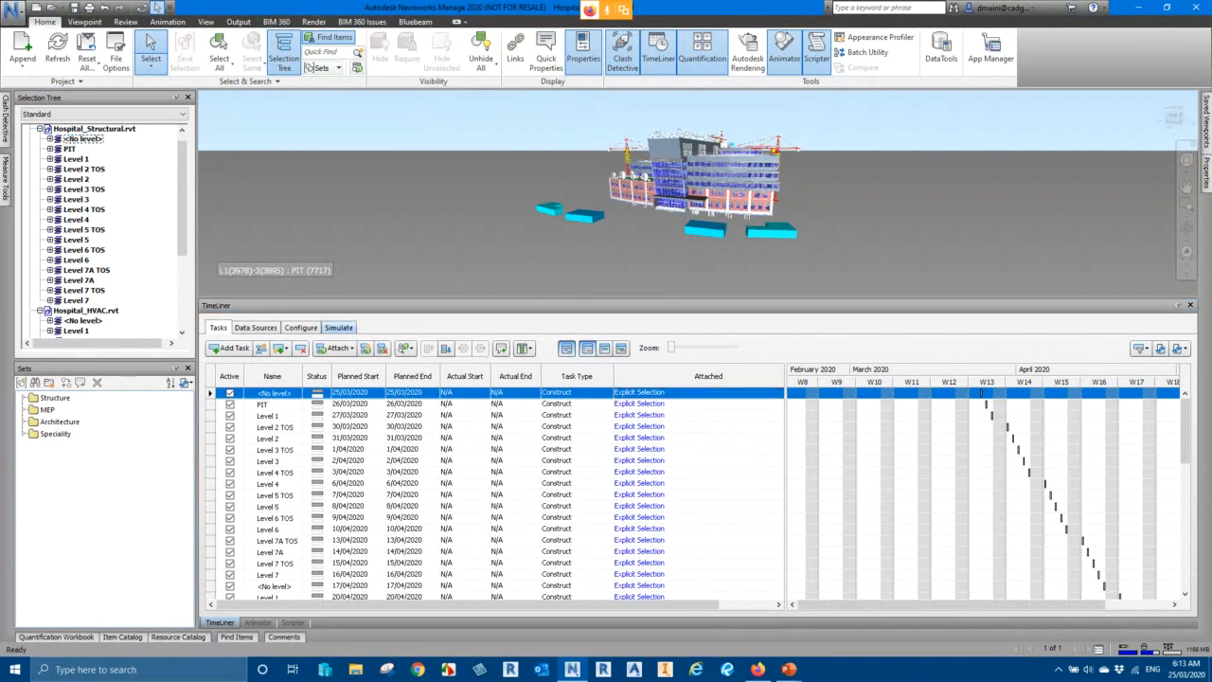
pyautogui.click(338, 327)
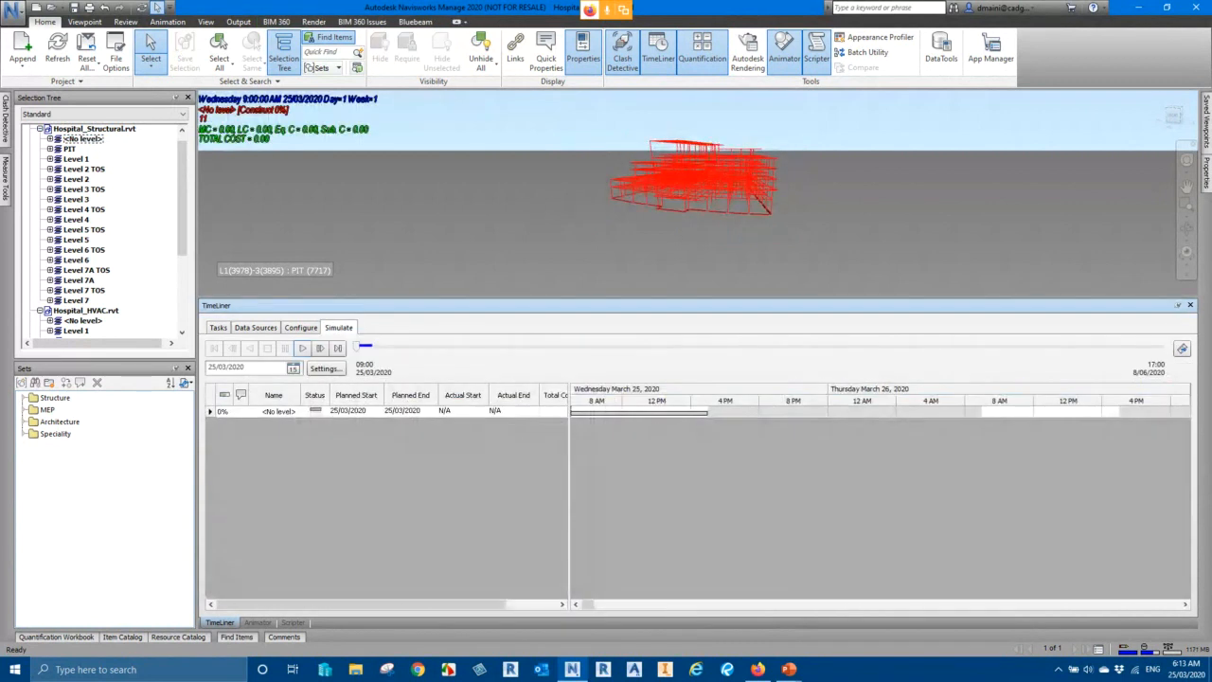
pyautogui.click(302, 347)
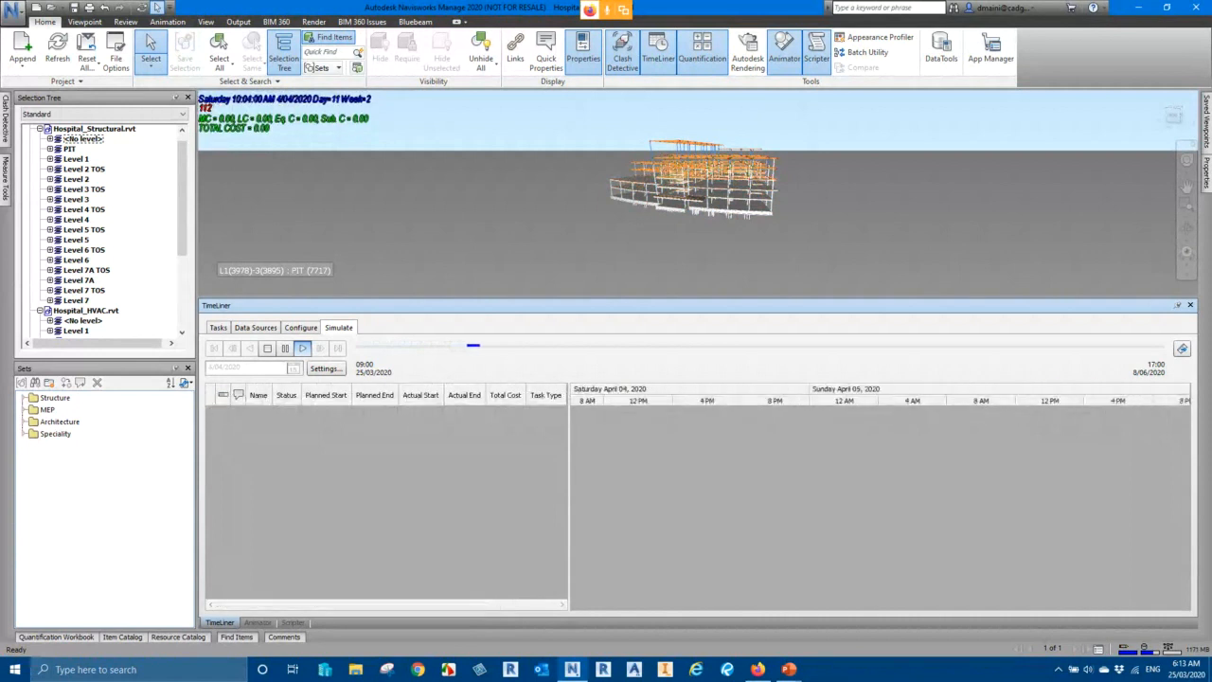
pyautogui.click(267, 349)
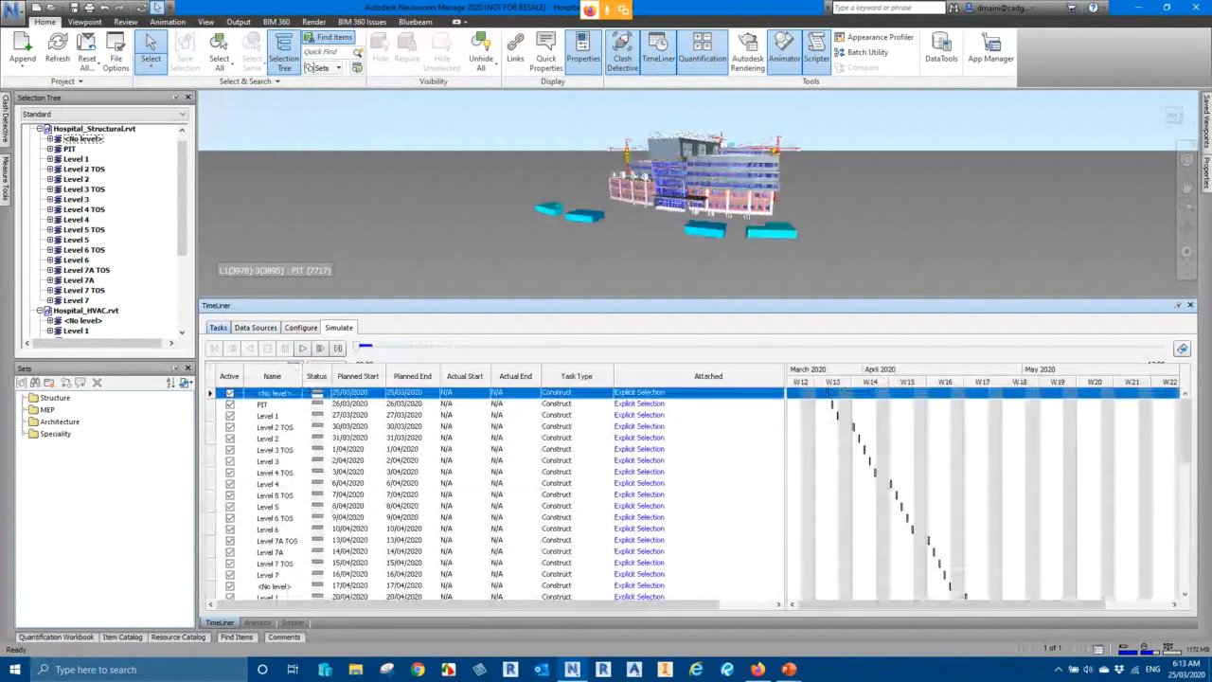
# Step: Delete all the layer-based tasks from TimeLiner and choose to automatically add a task for every set
pyautogui.scroll(-10, 497, 492)
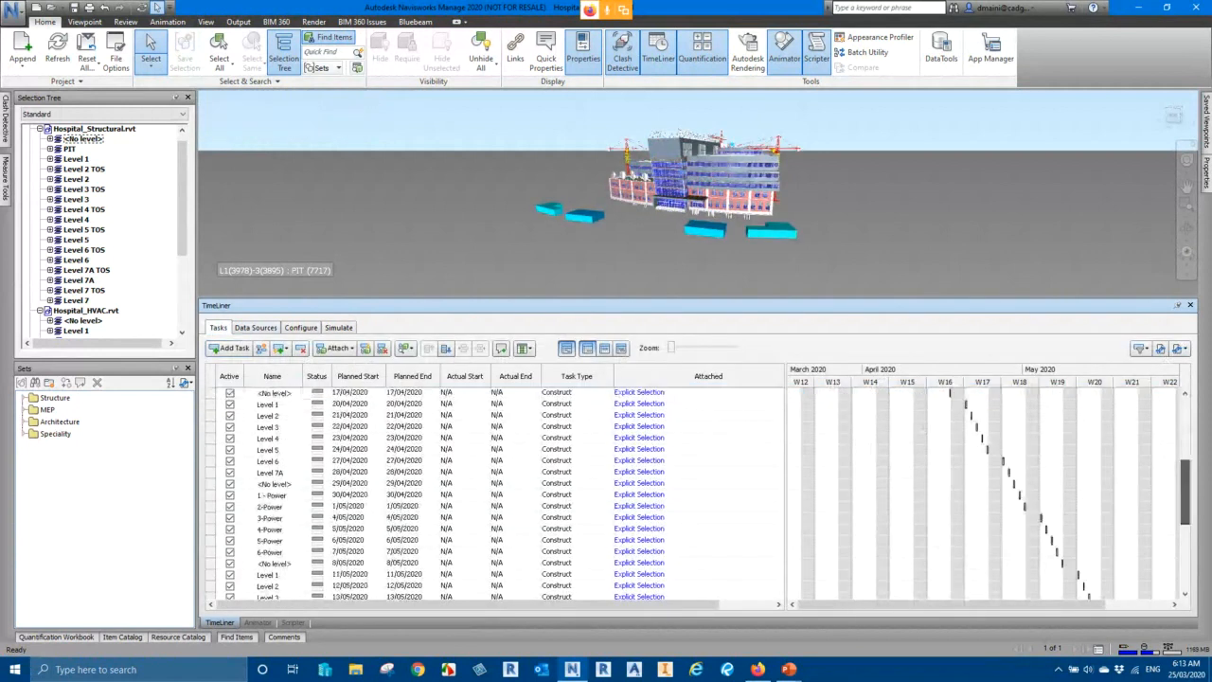
pyautogui.hotkey('ctrl', 'a')
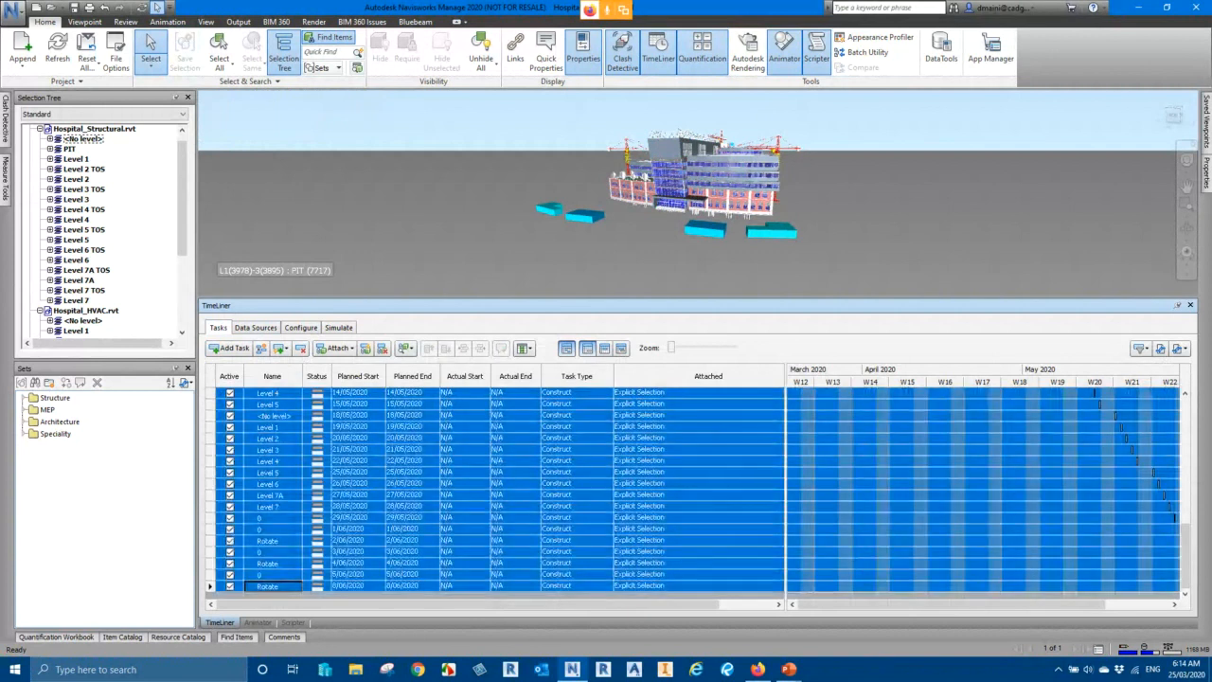
pyautogui.press('Delete')
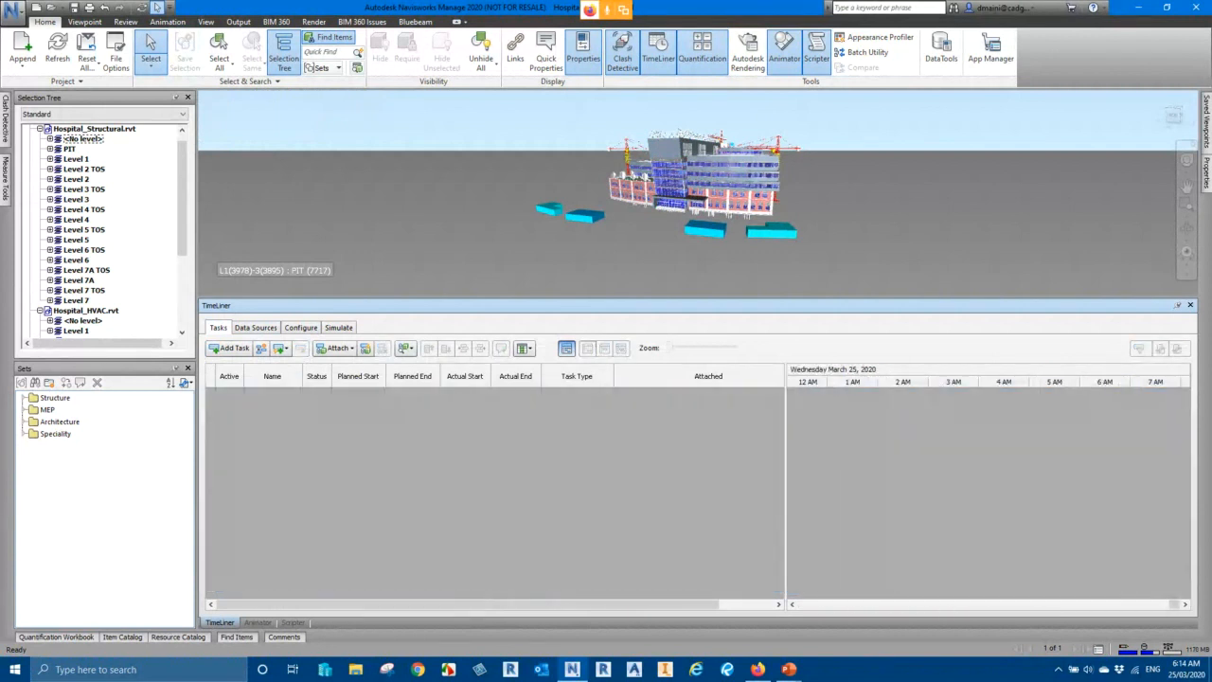
pyautogui.rightClick(387, 433)
pyautogui.moveTo(434, 458)
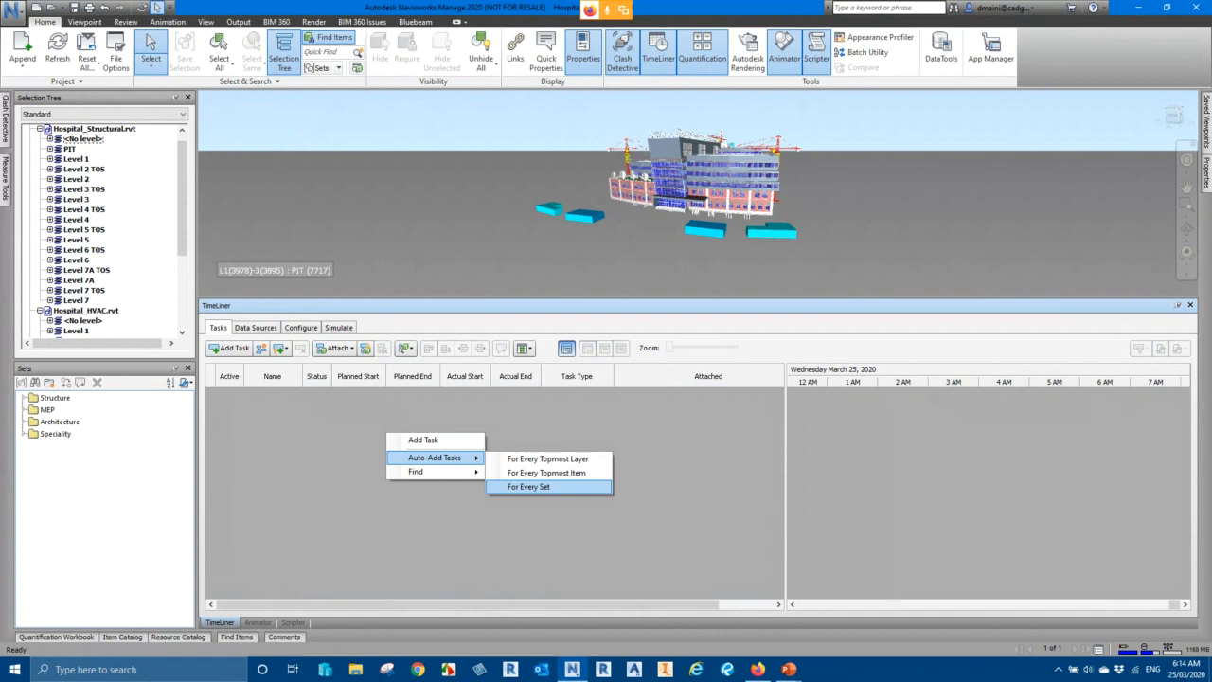
pyautogui.press('Return')
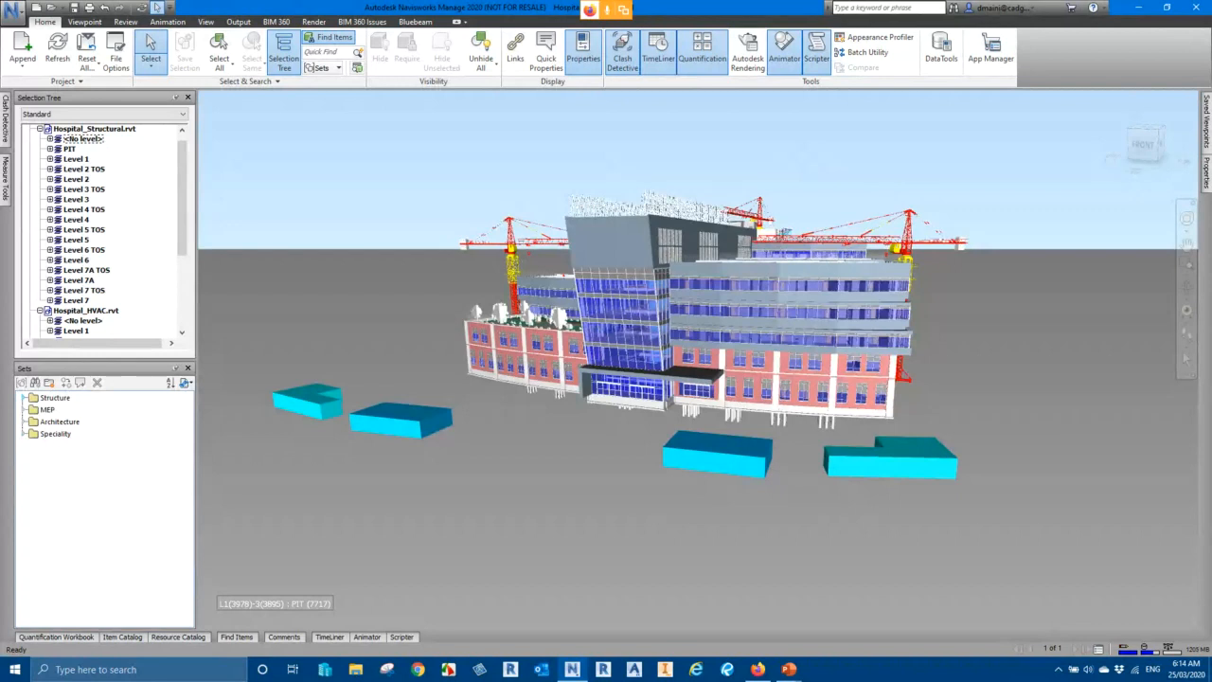
# Step: Expand the Structure folder of sets, and select the four site-office blocks together in the view before clearing the selection
pyautogui.click(23, 398)
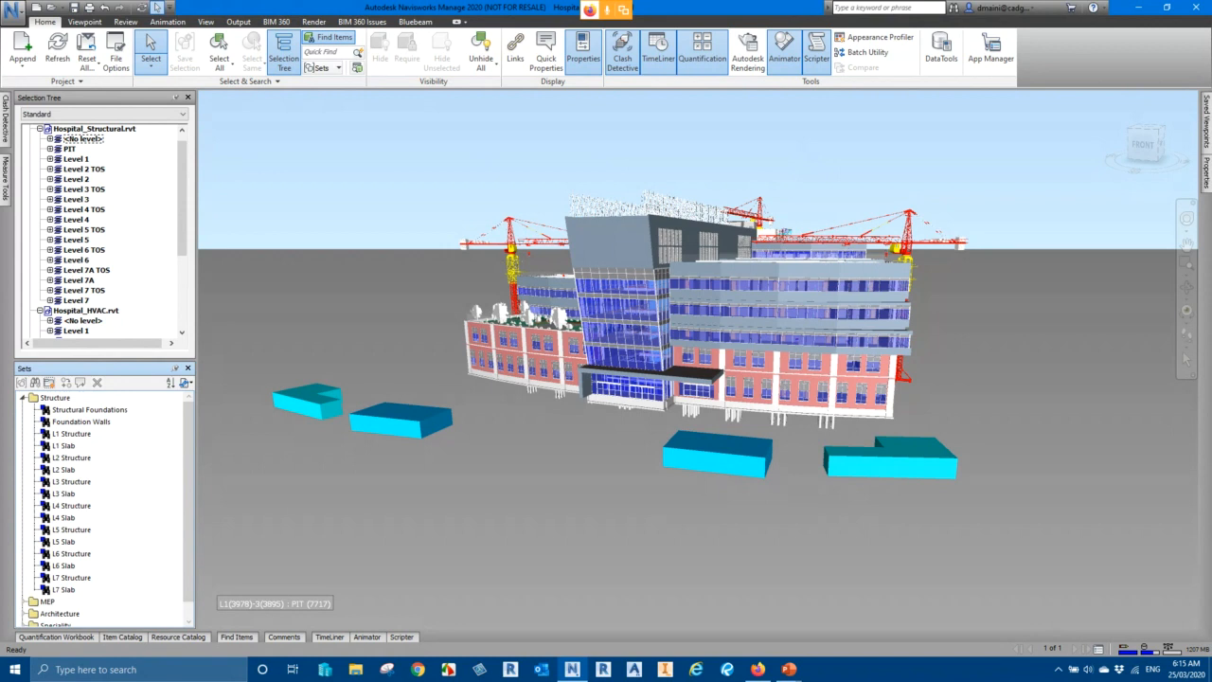
pyautogui.click(308, 401)
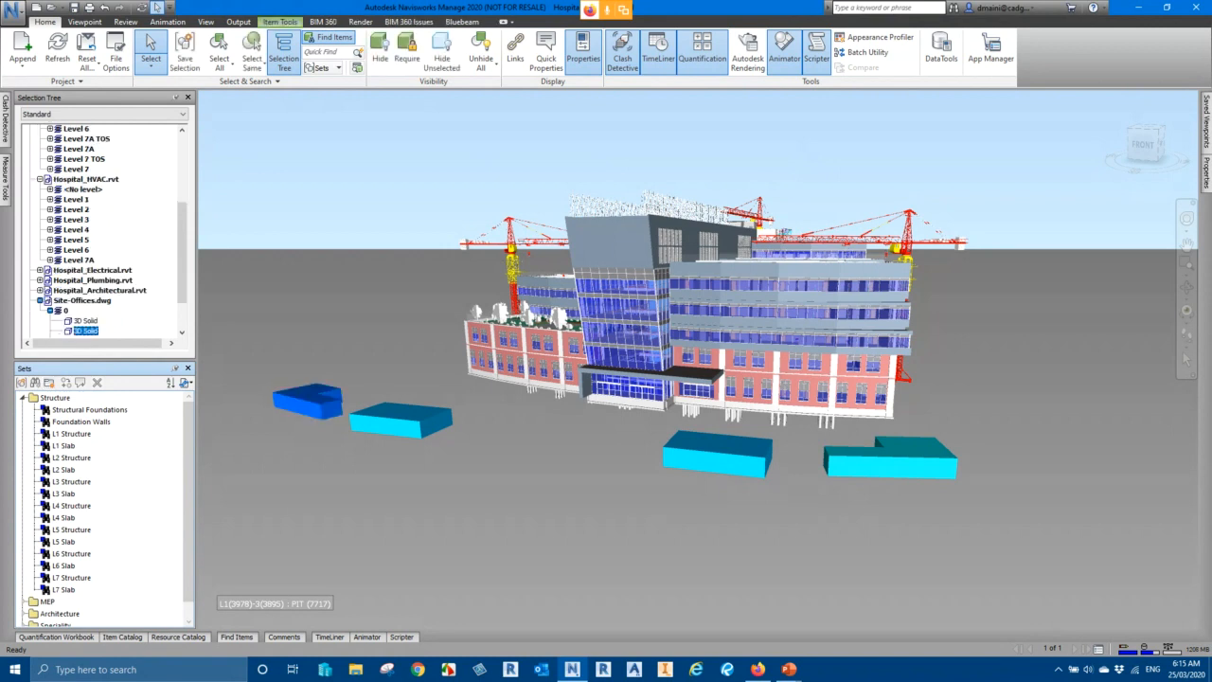
pyautogui.keyDown('ctrl'); pyautogui.click(401, 421); pyautogui.keyUp('ctrl')
pyautogui.keyDown('ctrl'); pyautogui.click(716, 456); pyautogui.keyUp('ctrl')
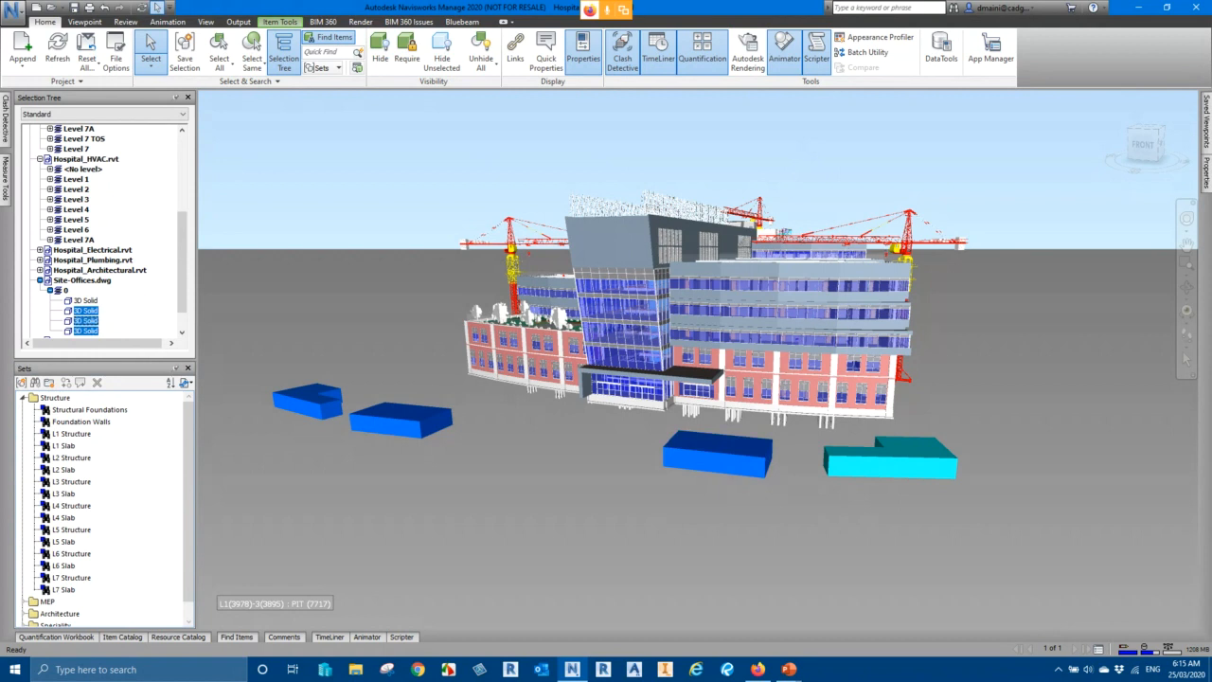
pyautogui.keyDown('ctrl'); pyautogui.click(889, 460); pyautogui.keyUp('ctrl')
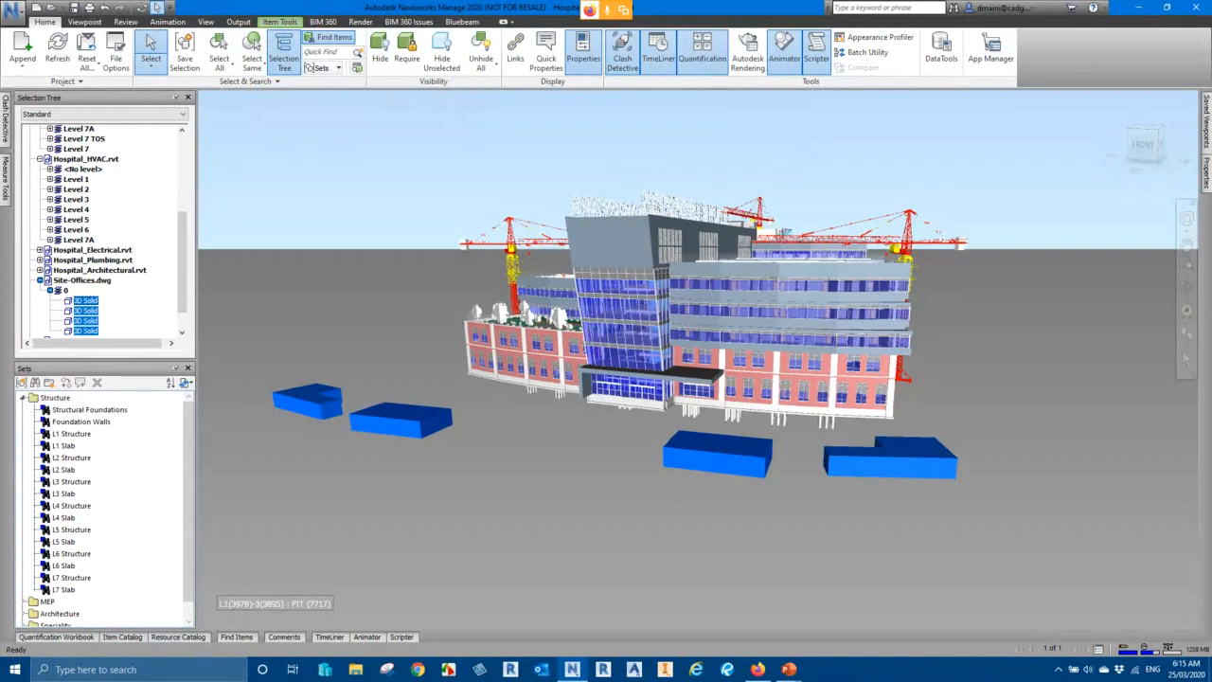
pyautogui.press('Escape')
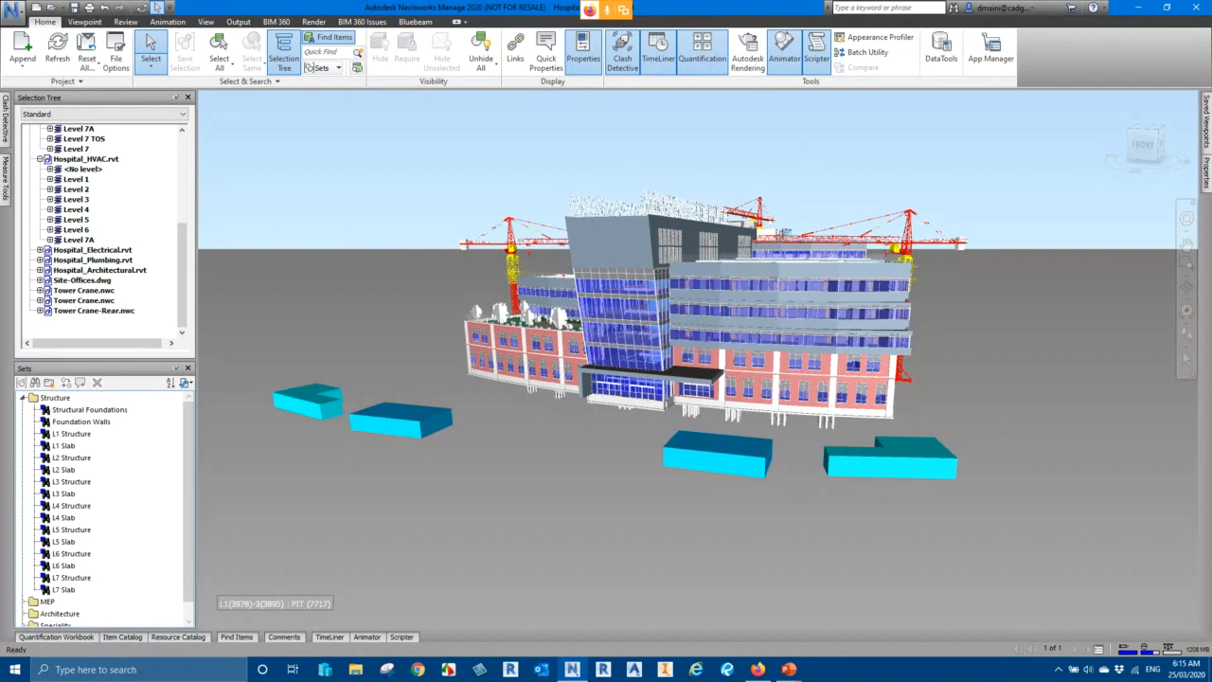
# Step: Open Find Items and keep it docked open, and hide everything except Hospital_Structural.rvt
pyautogui.click(237, 636)
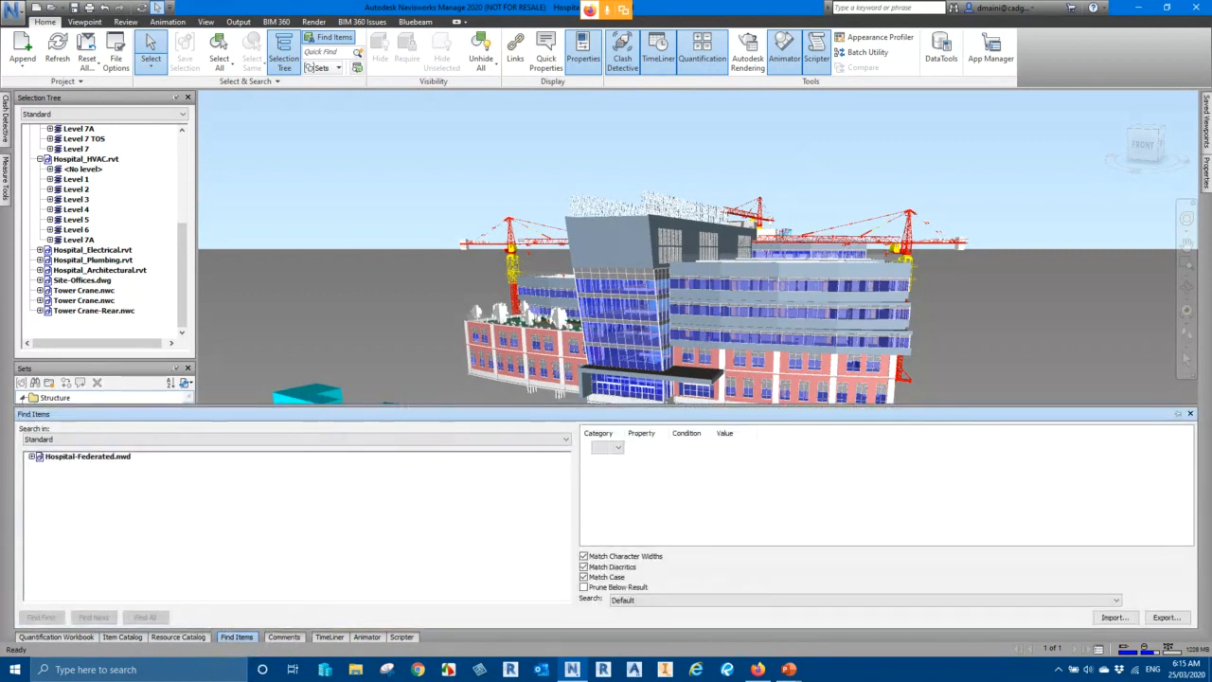
pyautogui.click(1178, 413)
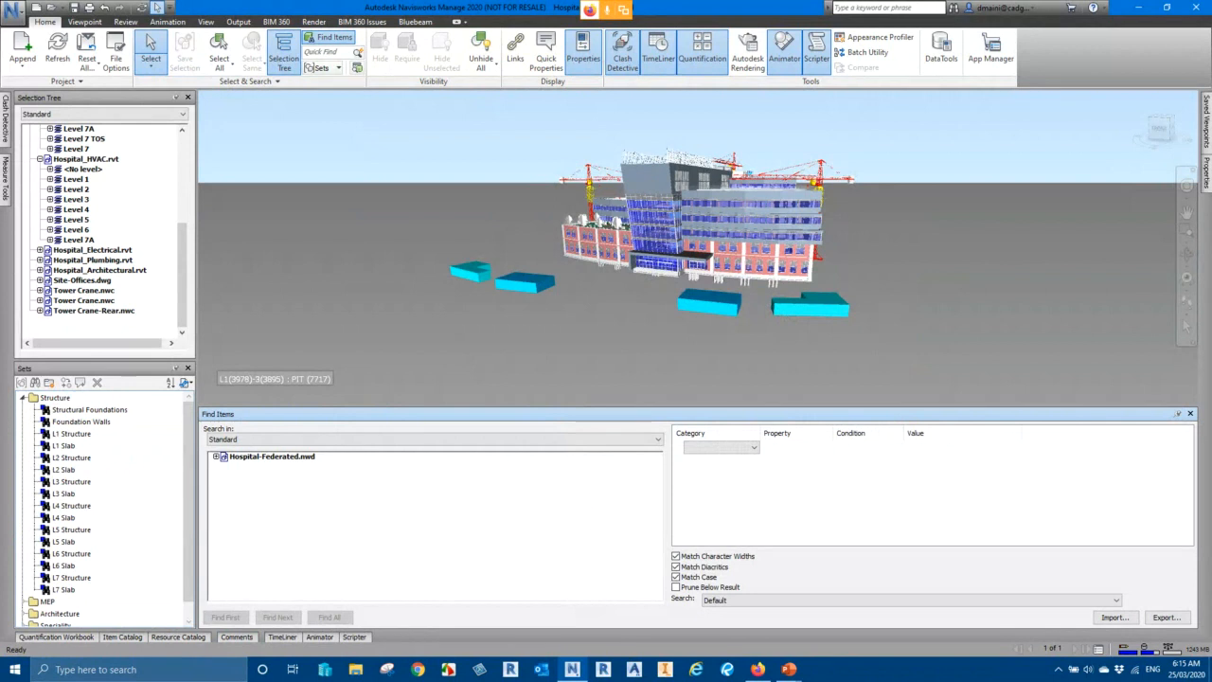
pyautogui.scroll(5, 104, 228)
pyautogui.rightClick(103, 139)
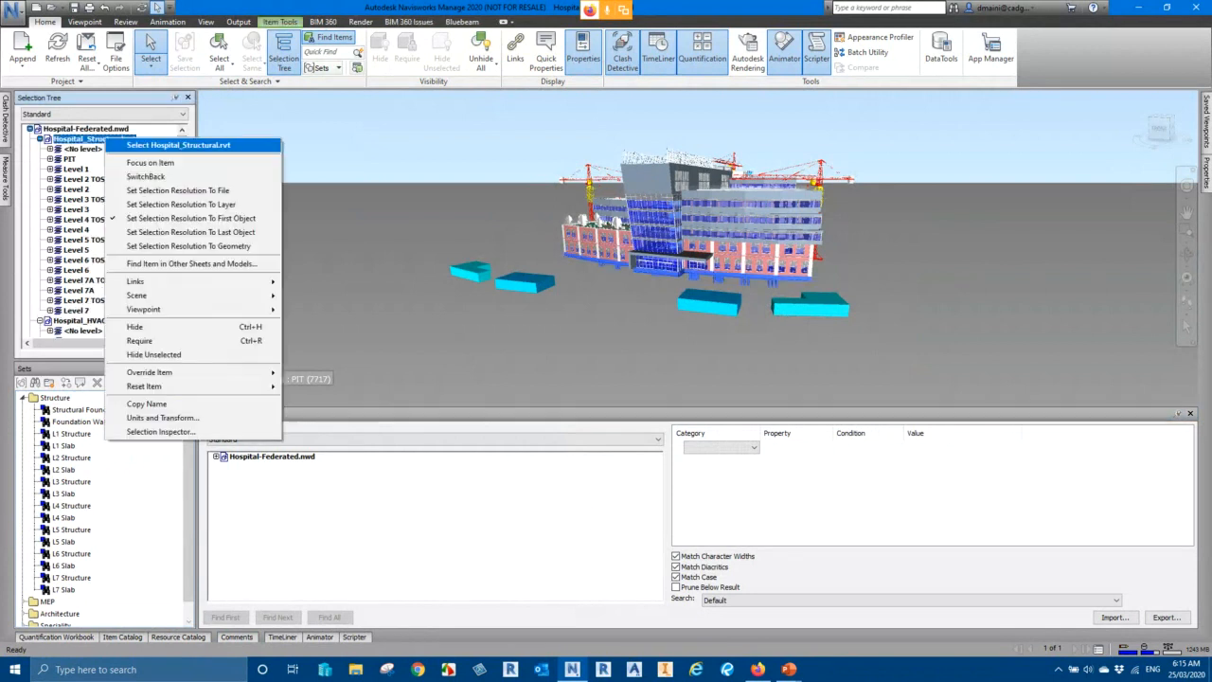
pyautogui.click(152, 354)
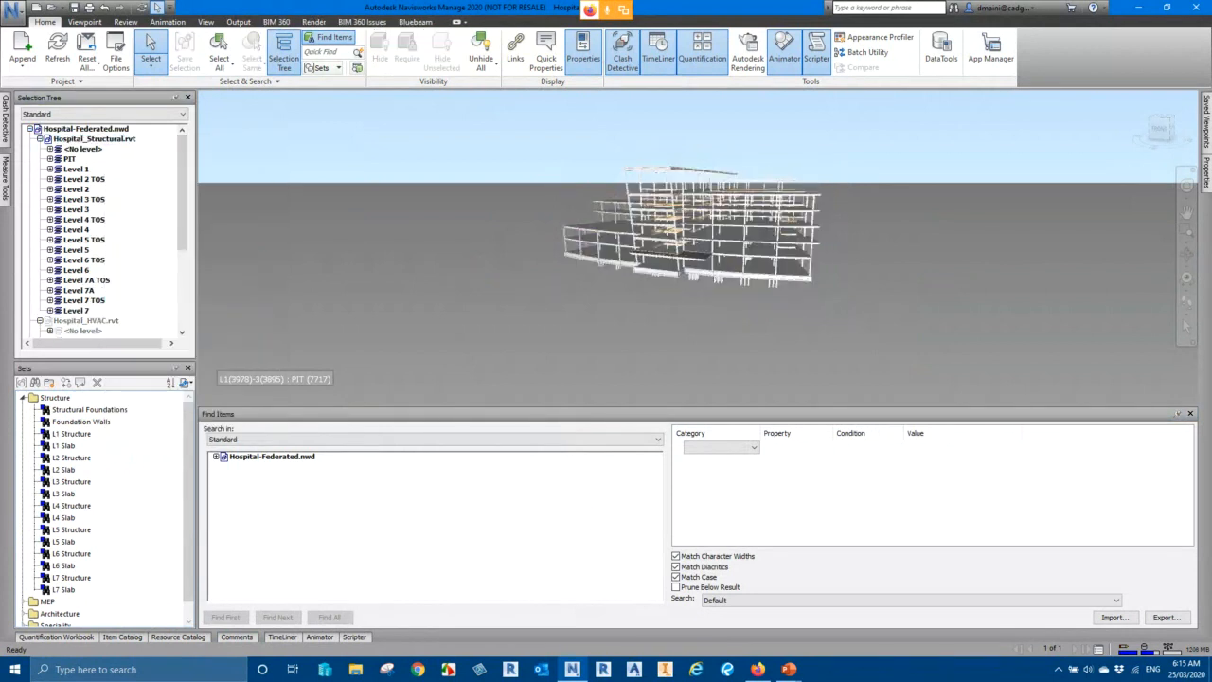
# Step: Inspect the element properties of the upper sloping front column, keep the properties display docked open and clear the selection
pyautogui.scroll(6, 657, 211)
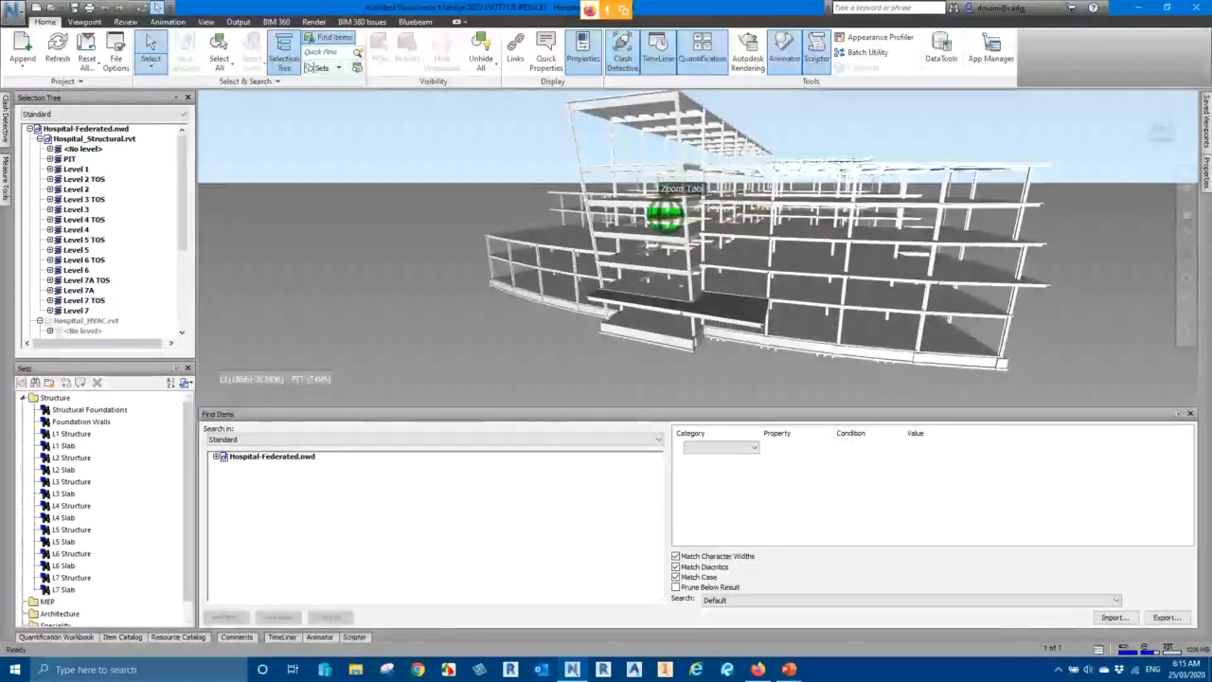
pyautogui.click(575, 144)
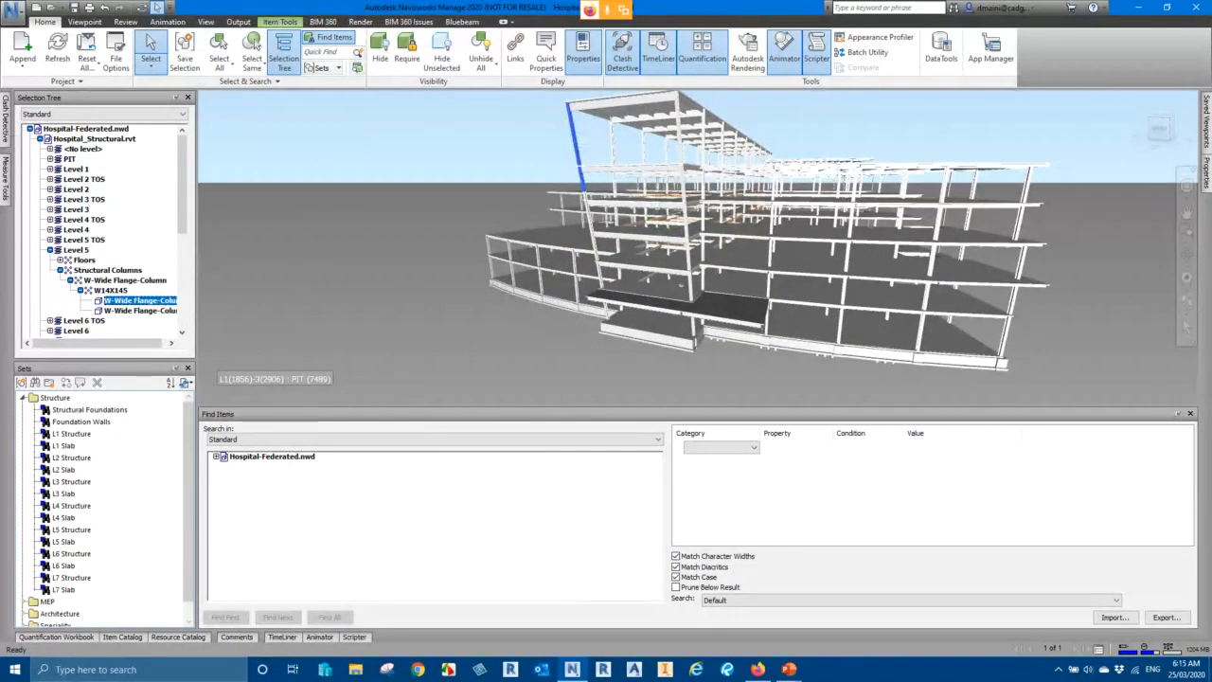
pyautogui.moveTo(1206, 173)
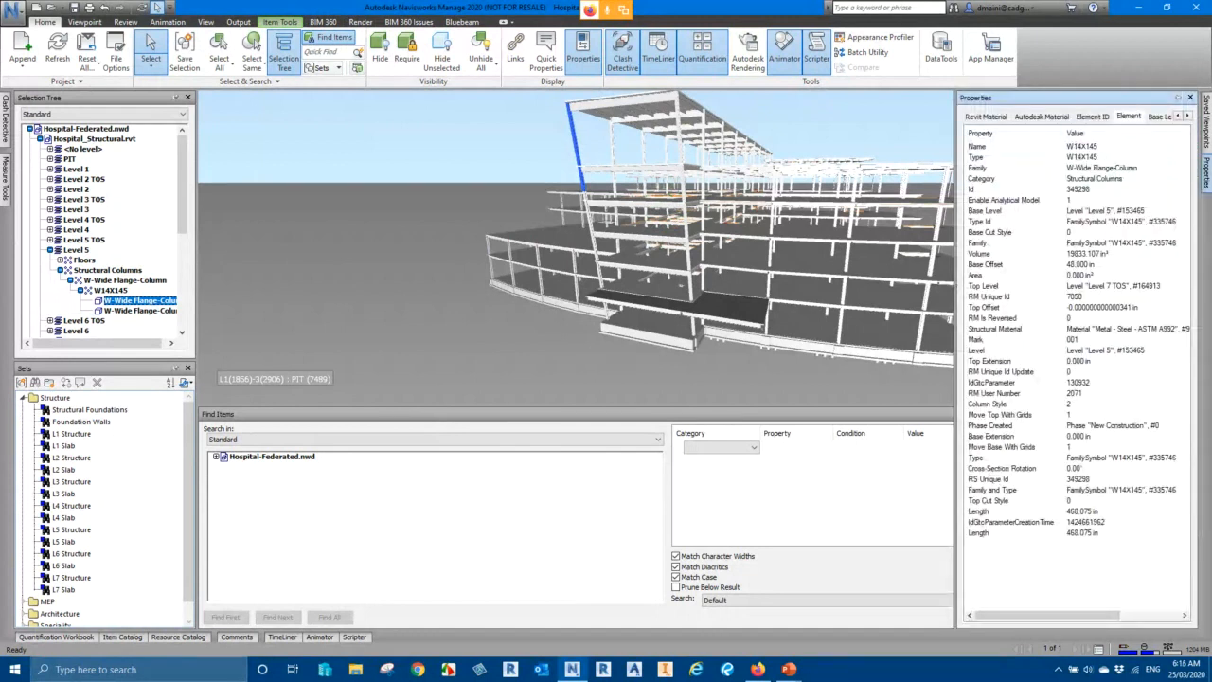
pyautogui.click(1177, 97)
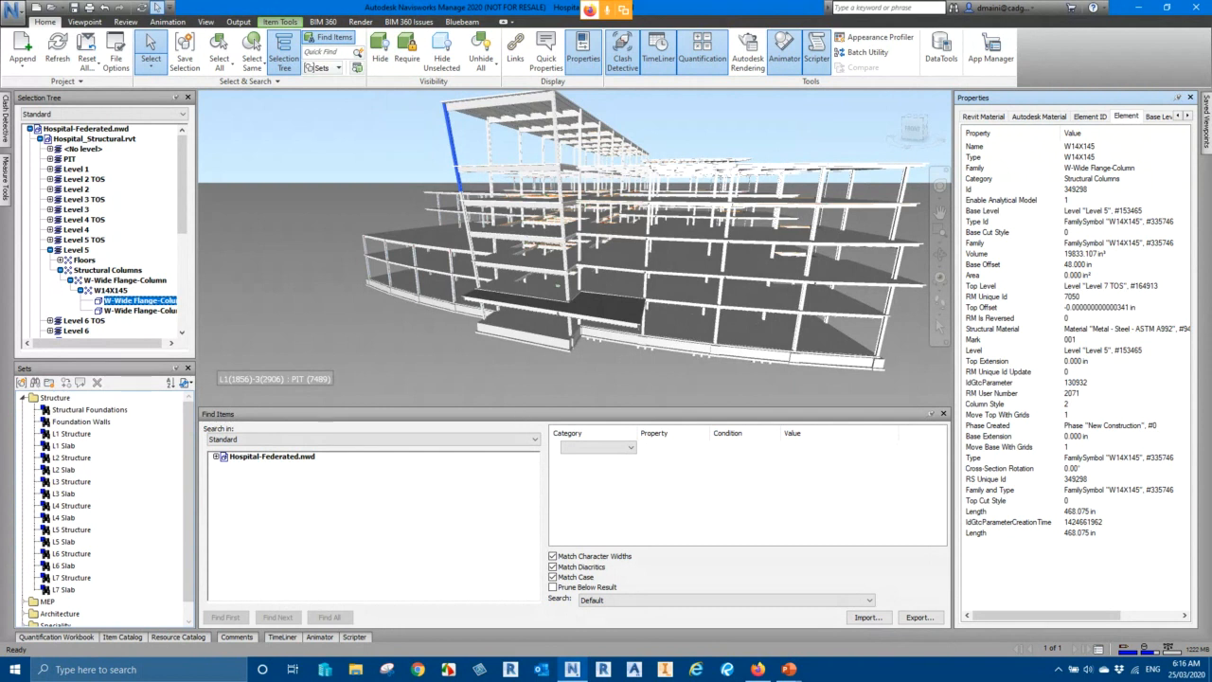
pyautogui.press('Escape')
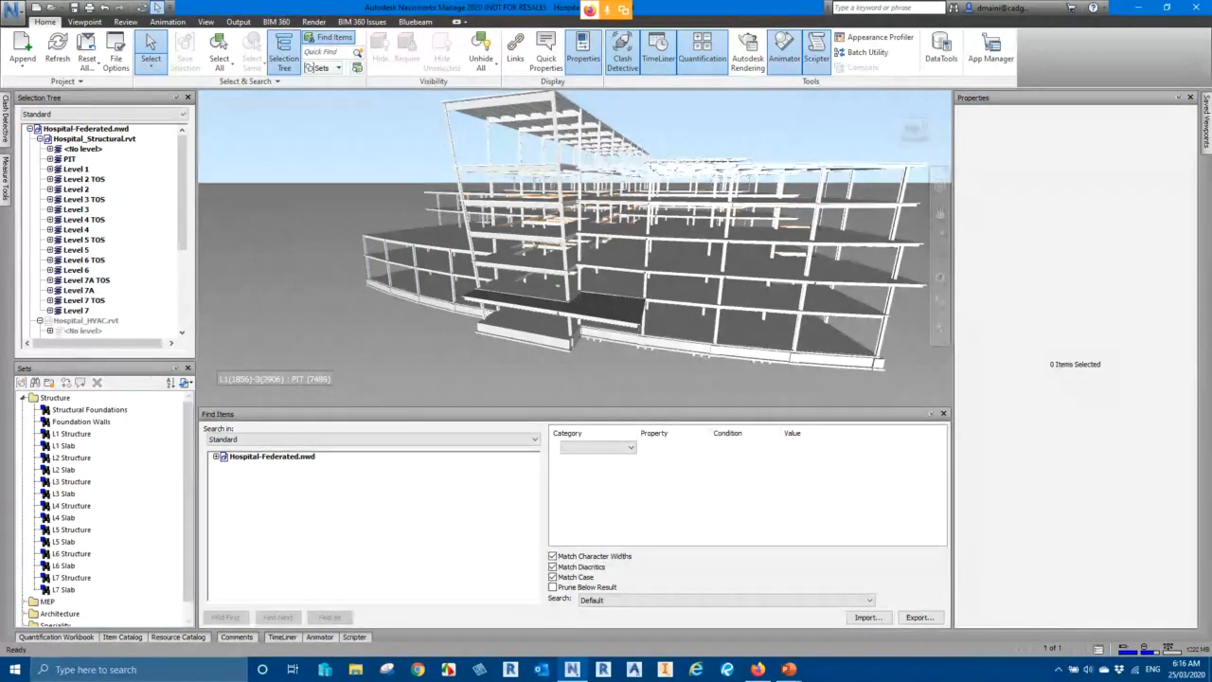
# Step: Select the upper sloping front column and show its element properties in the docked properties display
pyautogui.click(1179, 97)
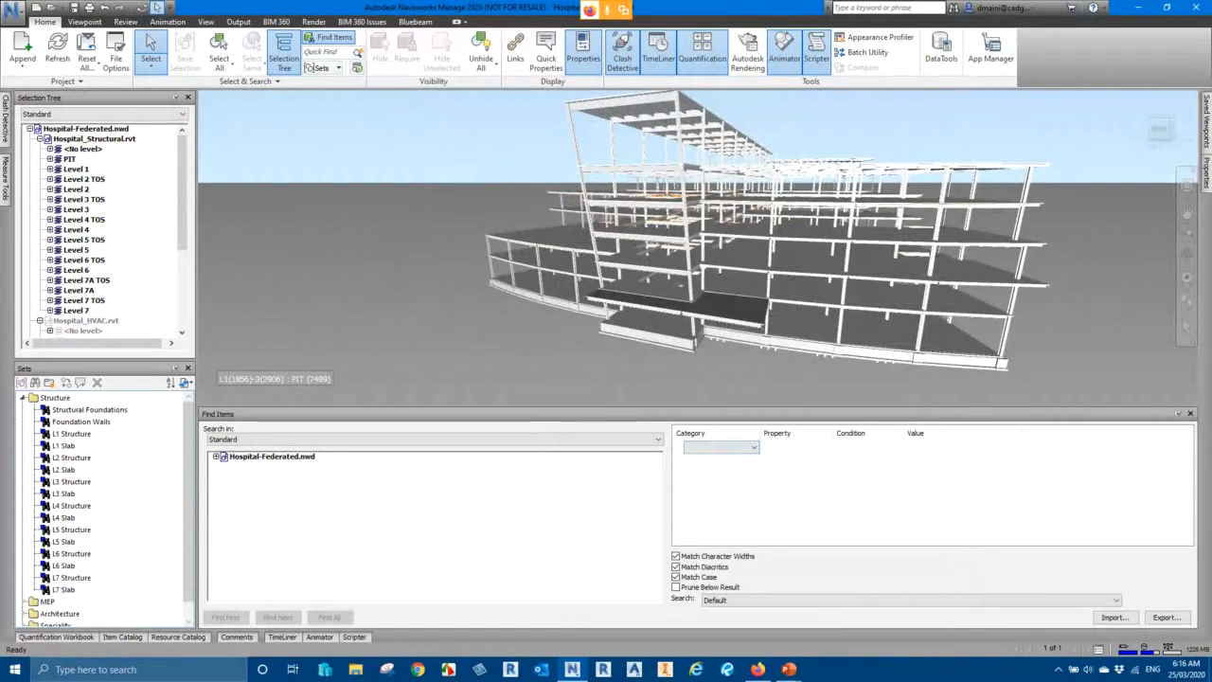
pyautogui.click(576, 145)
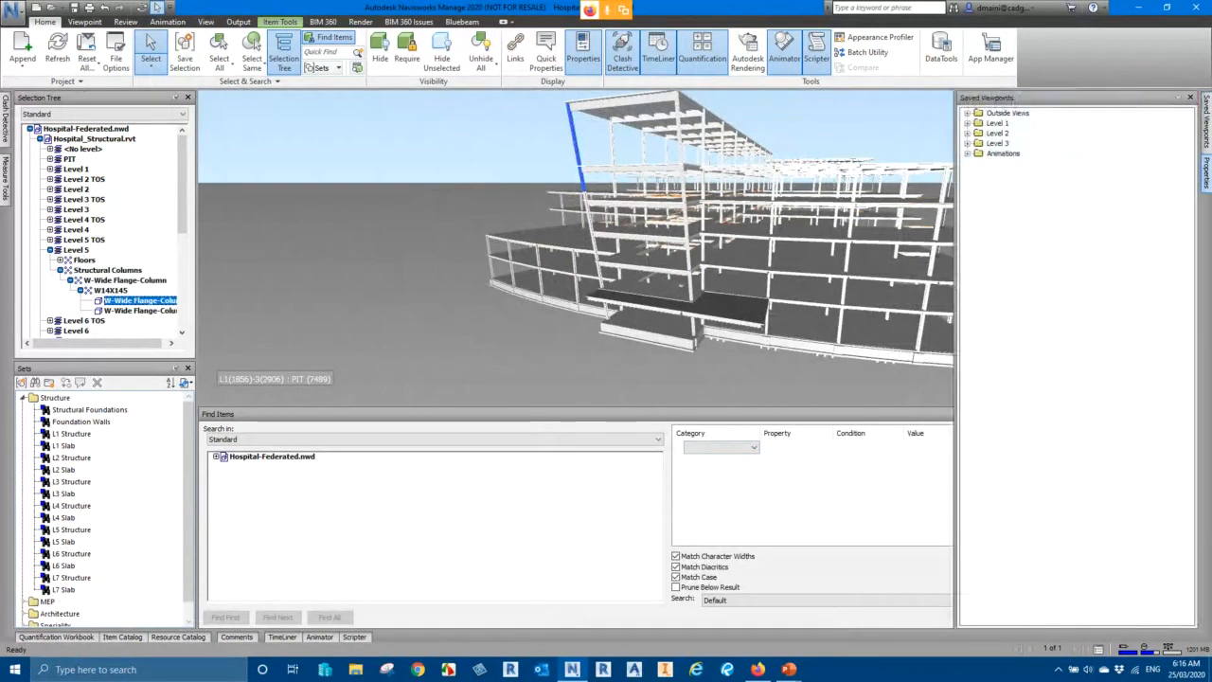
pyautogui.moveTo(1206, 173)
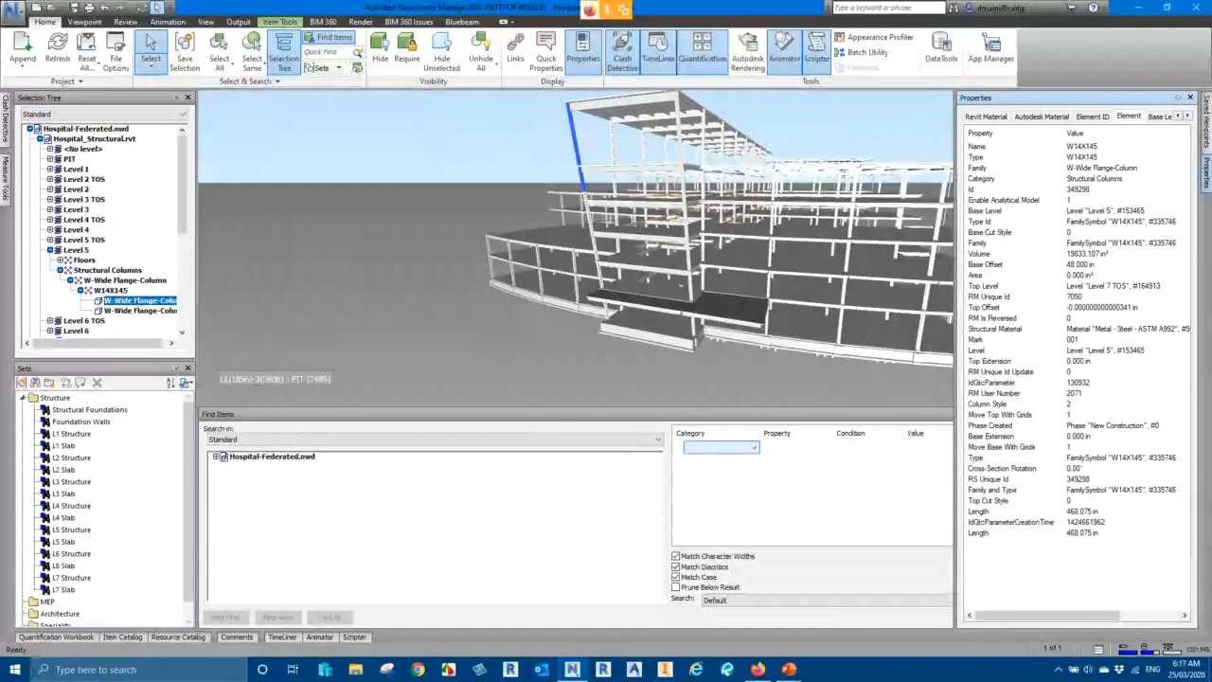
pyautogui.click(1178, 97)
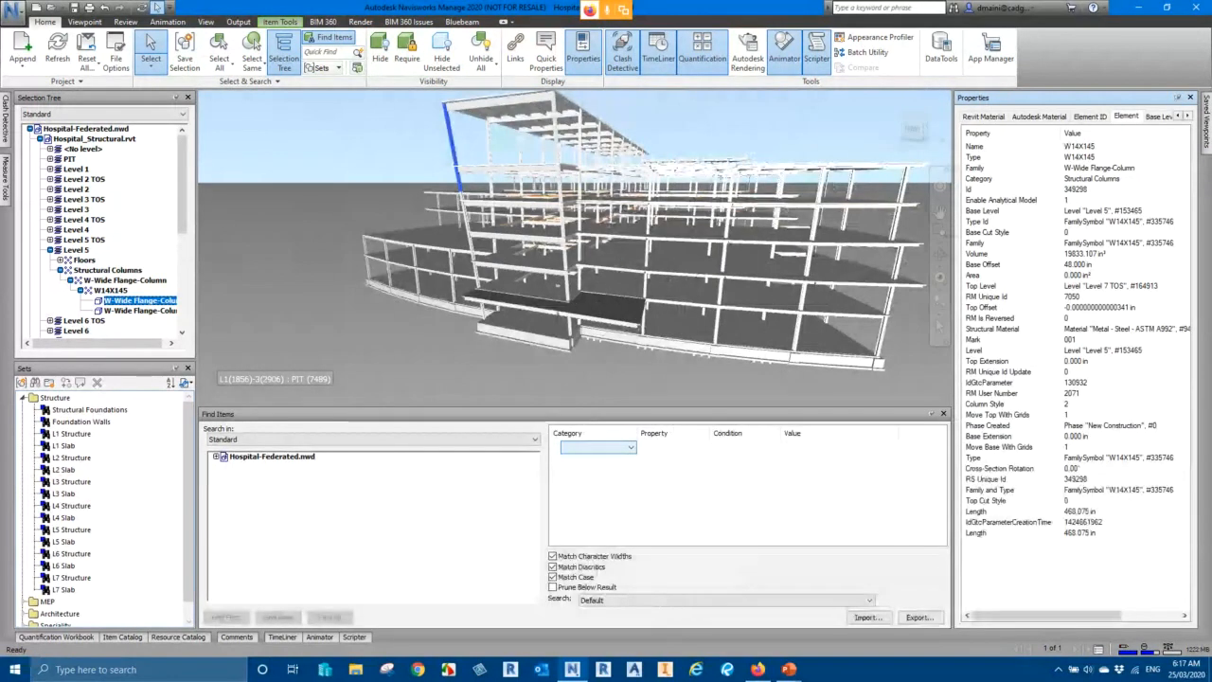
pyautogui.press('ctrl')
pyautogui.press('ctrl')
pyautogui.press('ctrl')
pyautogui.press('ctrl')
pyautogui.press('ctrl')
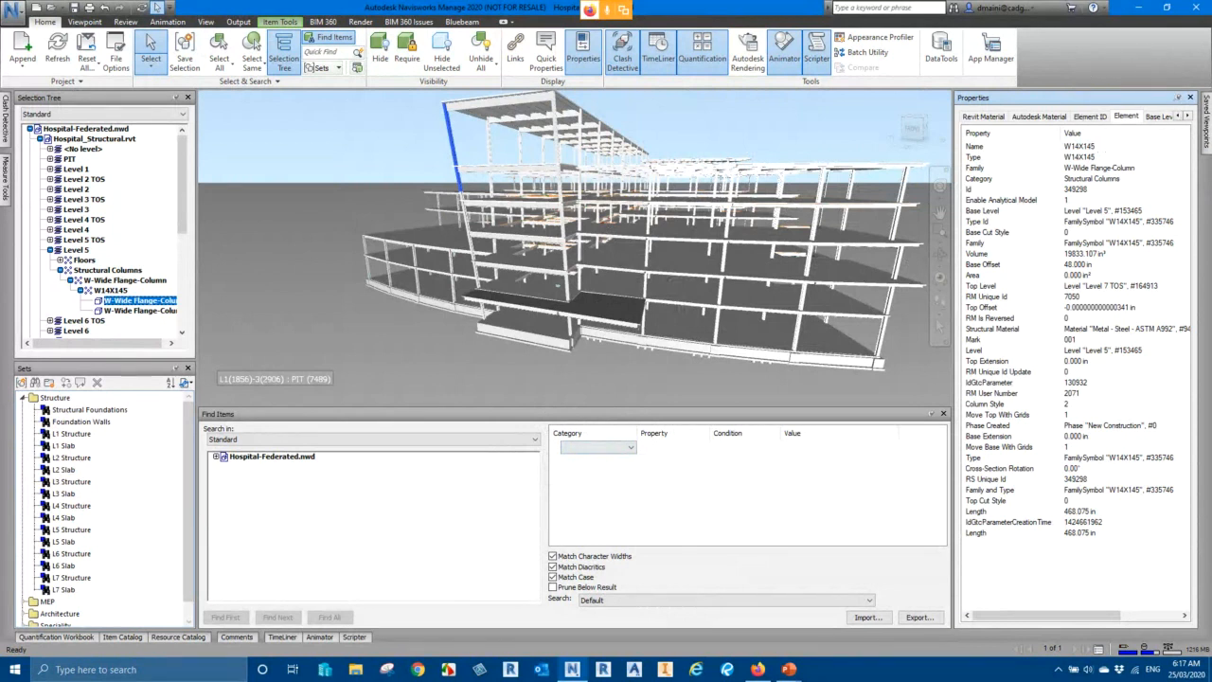
# Step: Define a search condition Element, Category = Structural Columns, clear the selection and find all matching items
pyautogui.click(597, 447)
pyautogui.click(575, 254)
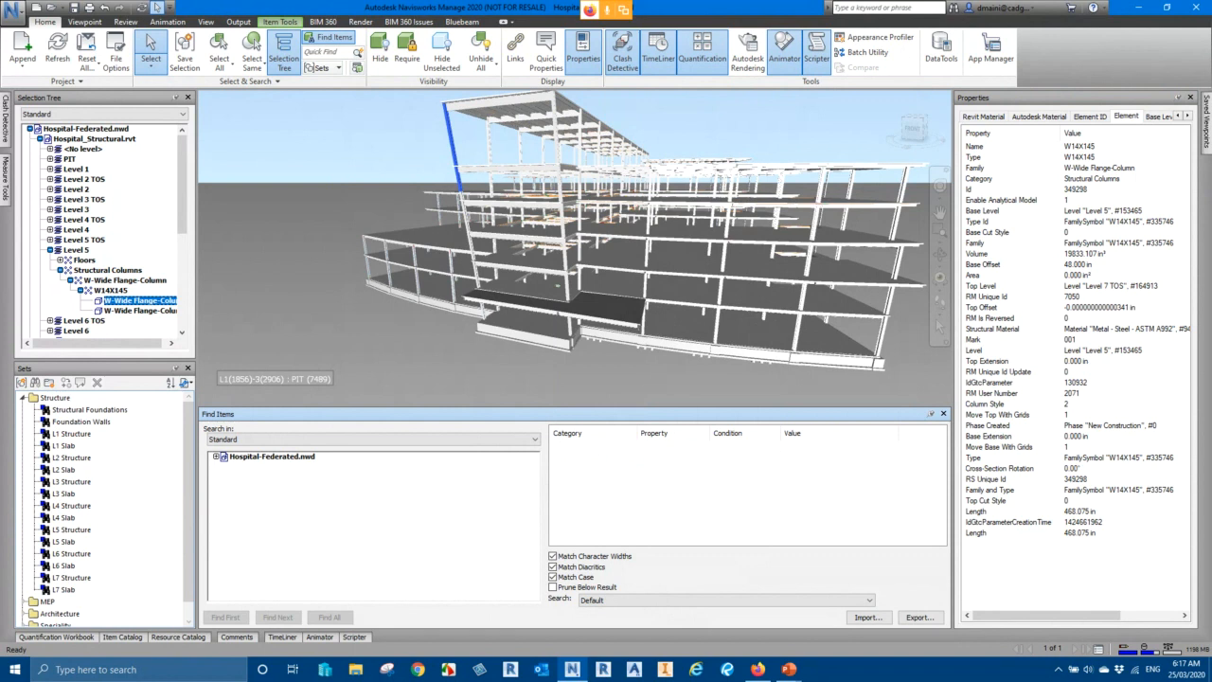
pyautogui.click(673, 447)
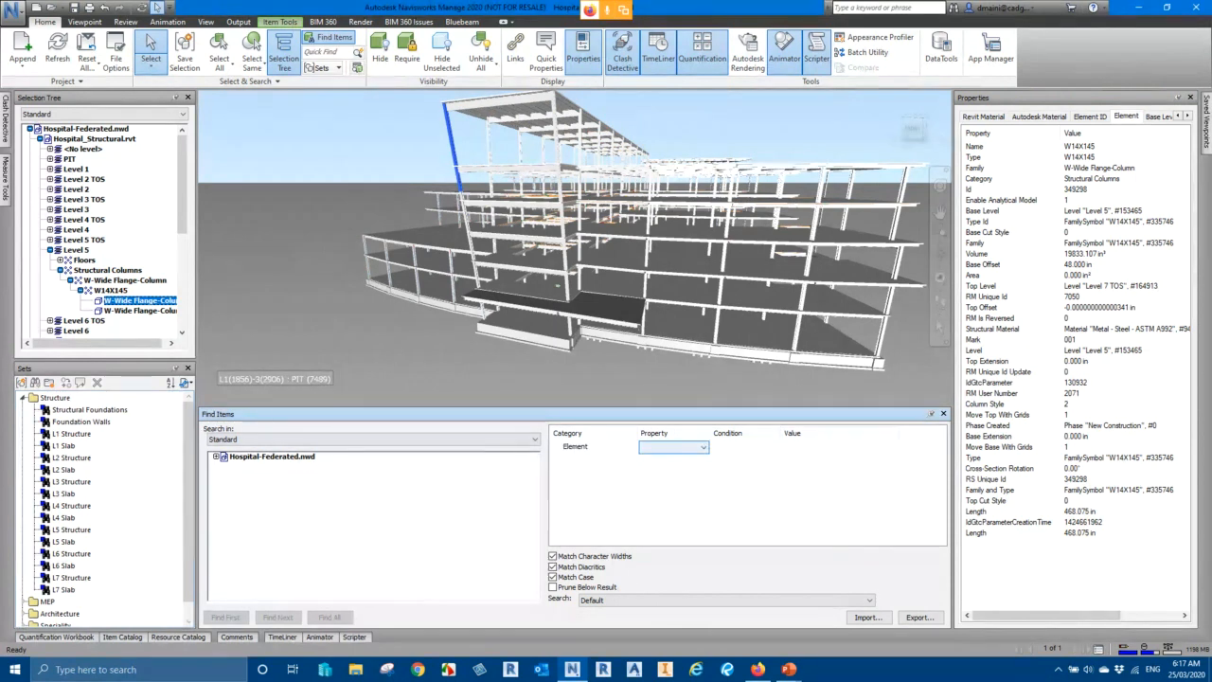
pyautogui.click(673, 447)
pyautogui.click(654, 436)
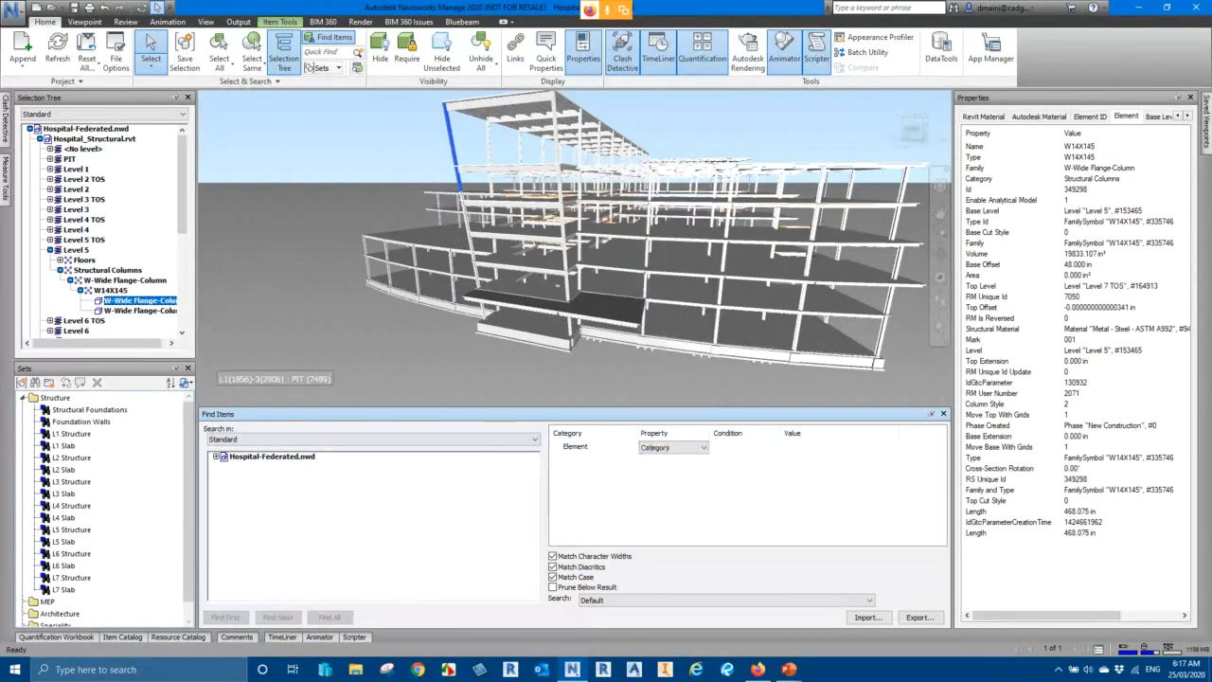
pyautogui.click(745, 447)
pyautogui.click(745, 446)
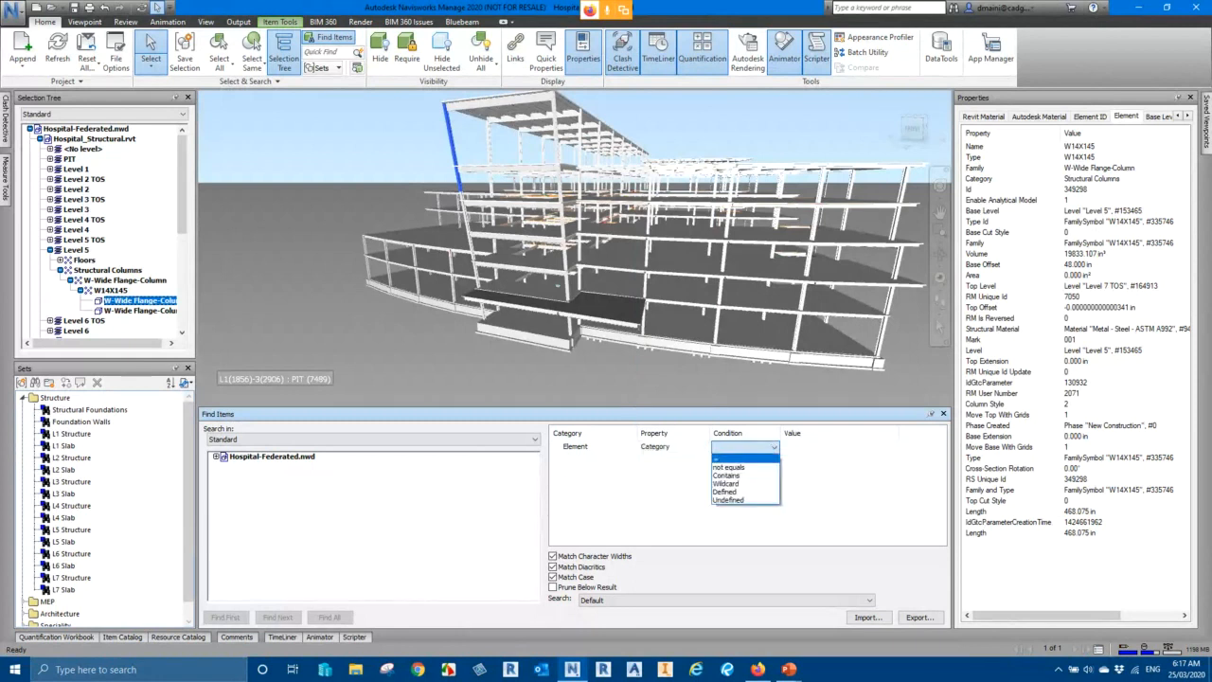
pyautogui.click(734, 459)
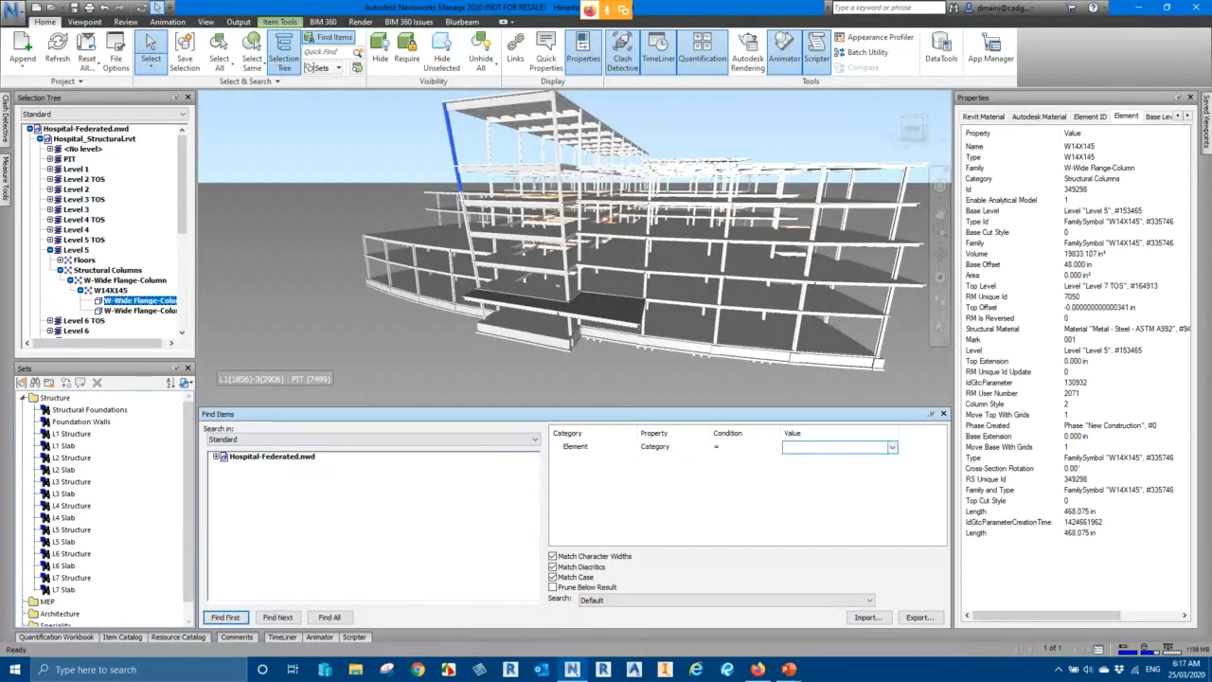
pyautogui.click(891, 446)
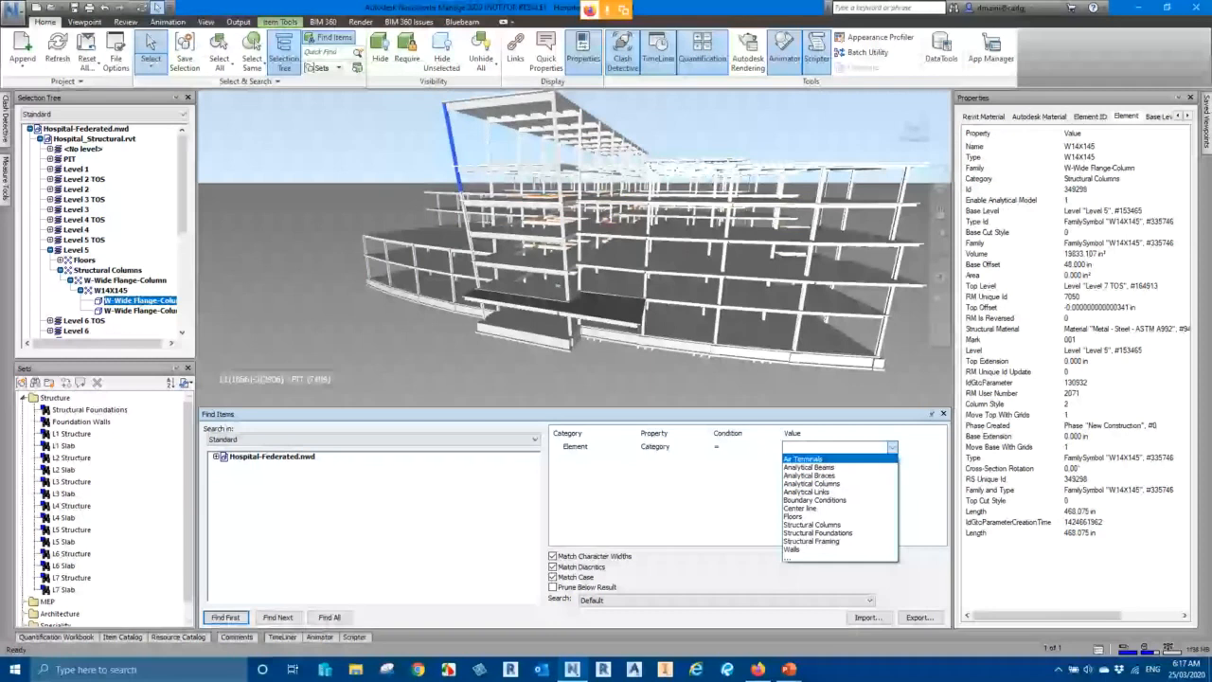
pyautogui.click(811, 524)
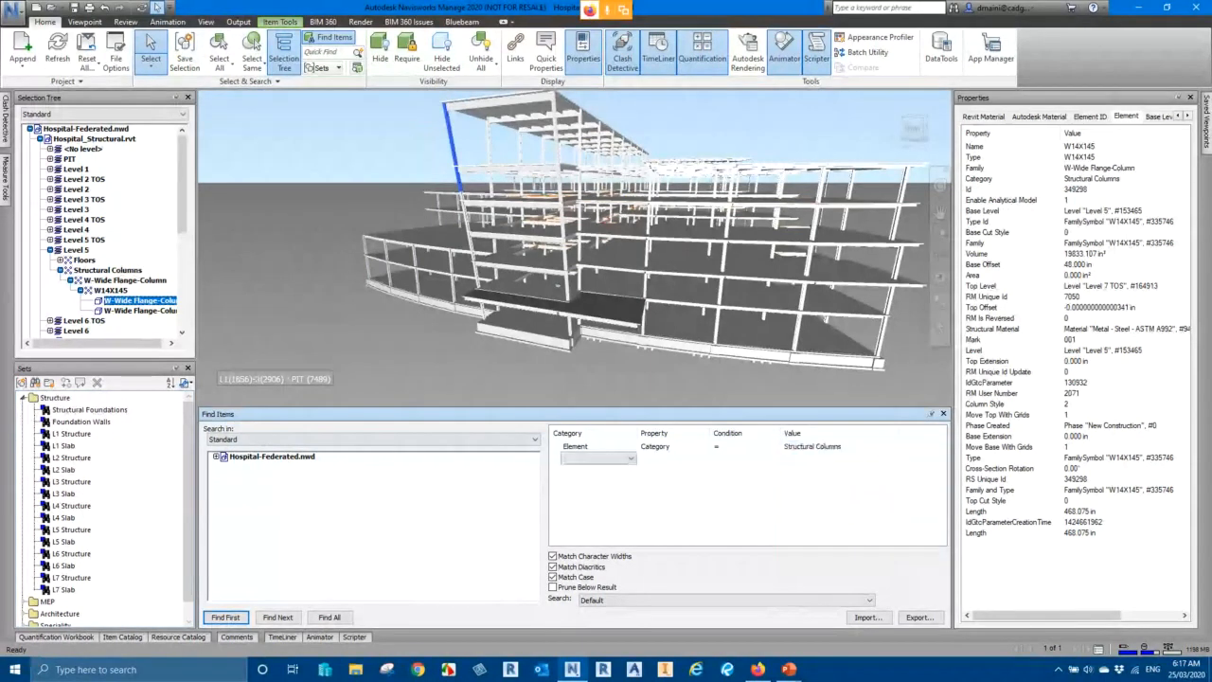
pyautogui.press('Escape')
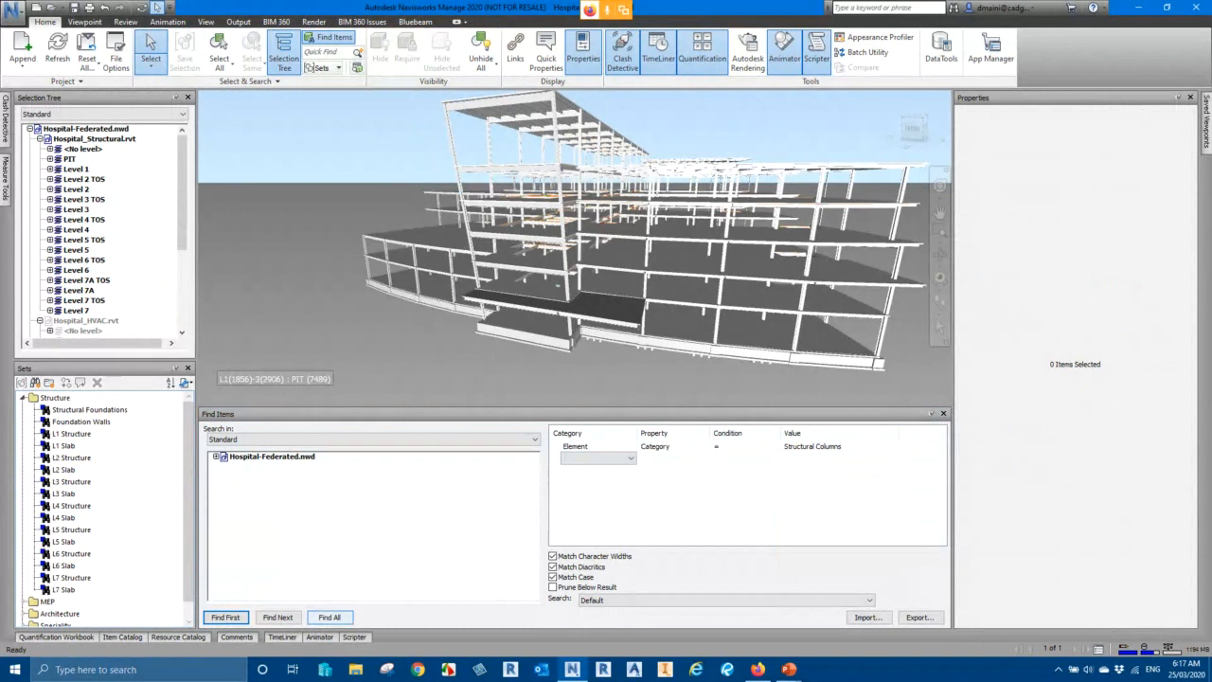
pyautogui.click(329, 618)
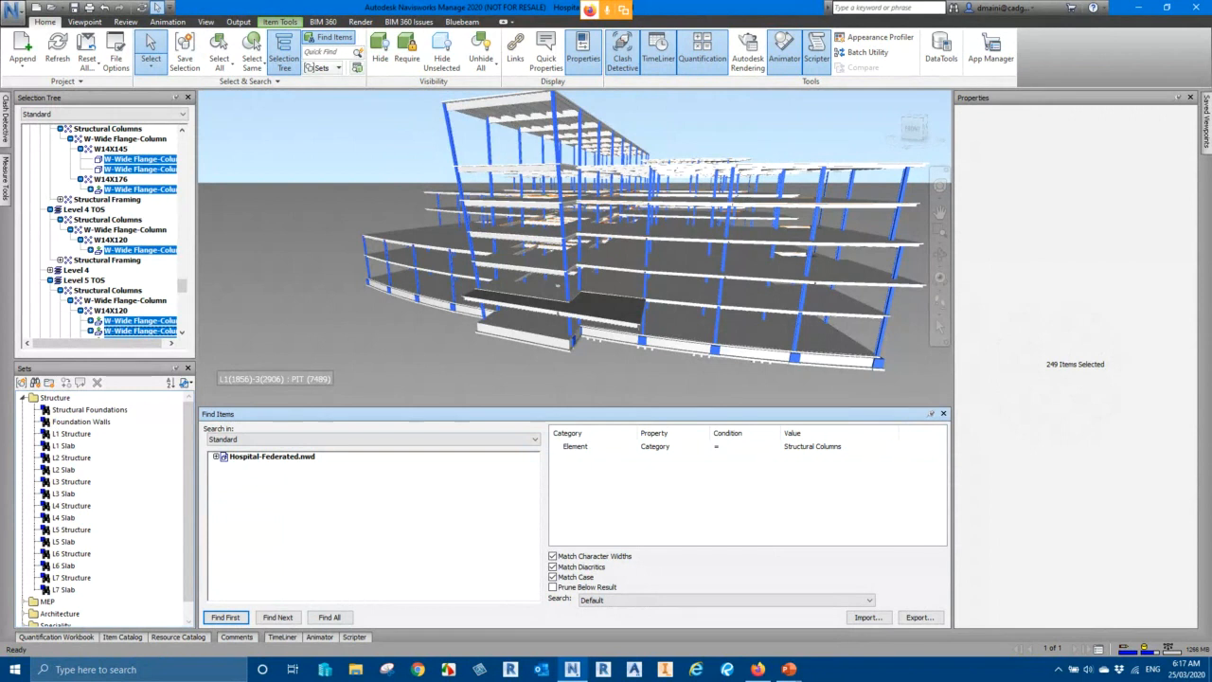
# Step: Inspect the front roof-edge beam's properties and add a second search condition, Element, Category = Structural Framing
pyautogui.click(500, 101)
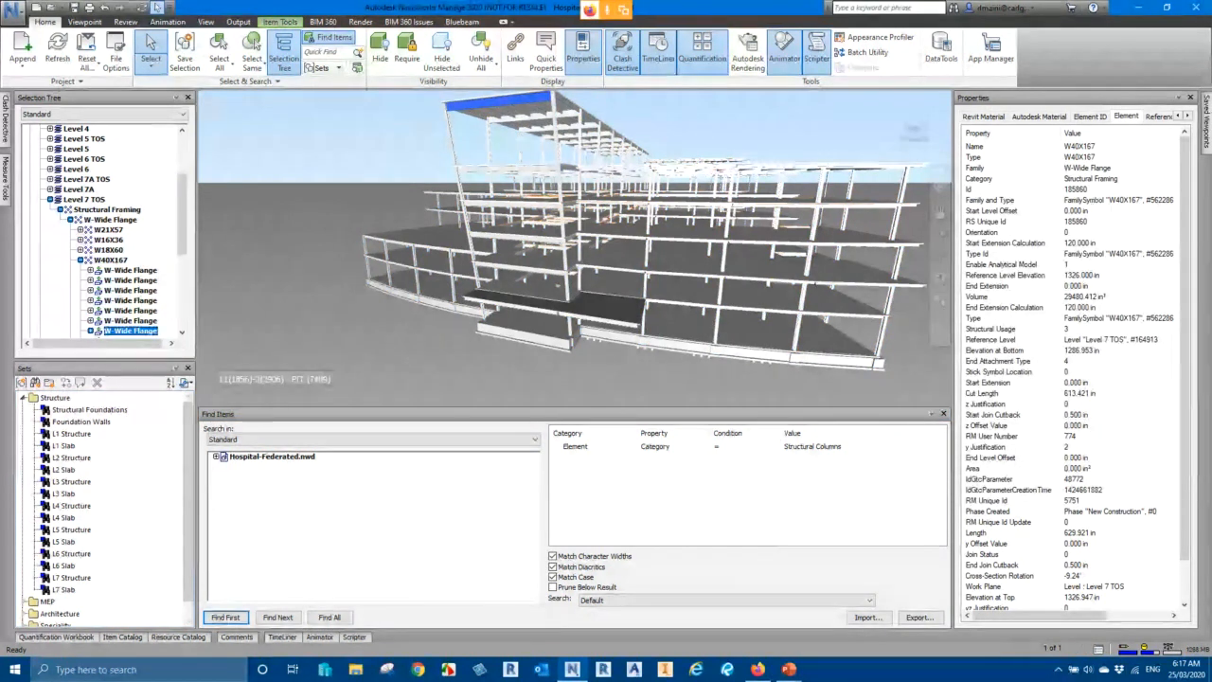
pyautogui.click(598, 458)
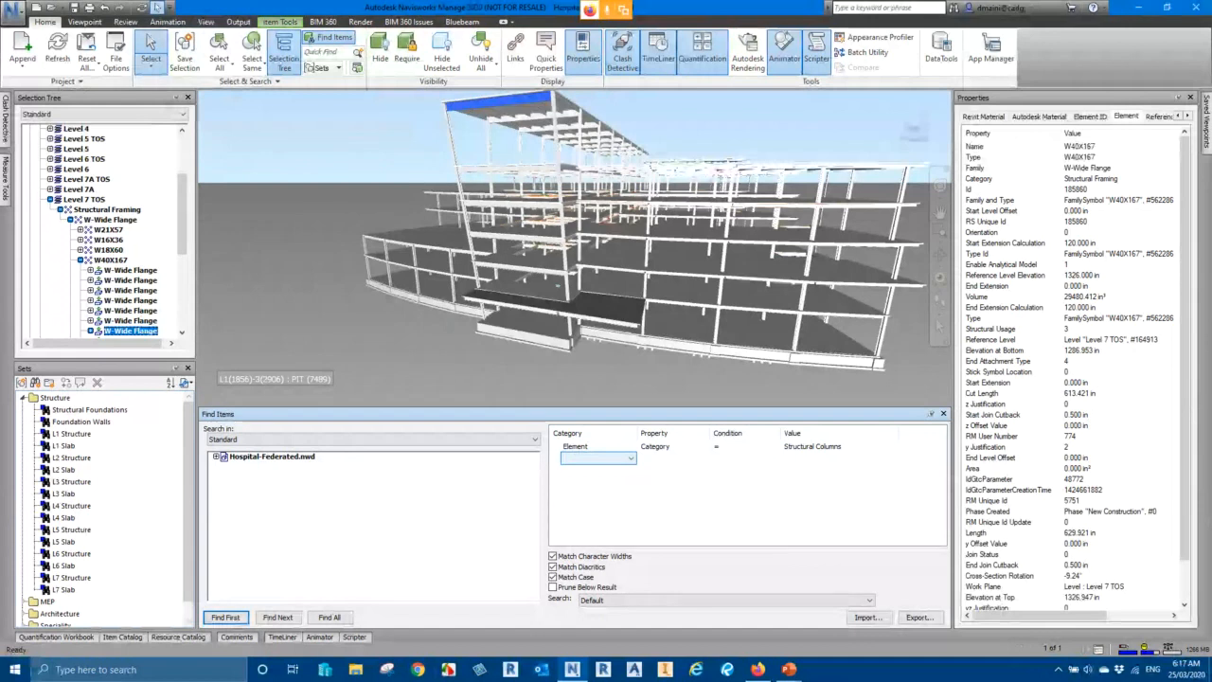
pyautogui.click(598, 458)
pyautogui.click(592, 265)
pyautogui.click(672, 458)
pyautogui.click(668, 416)
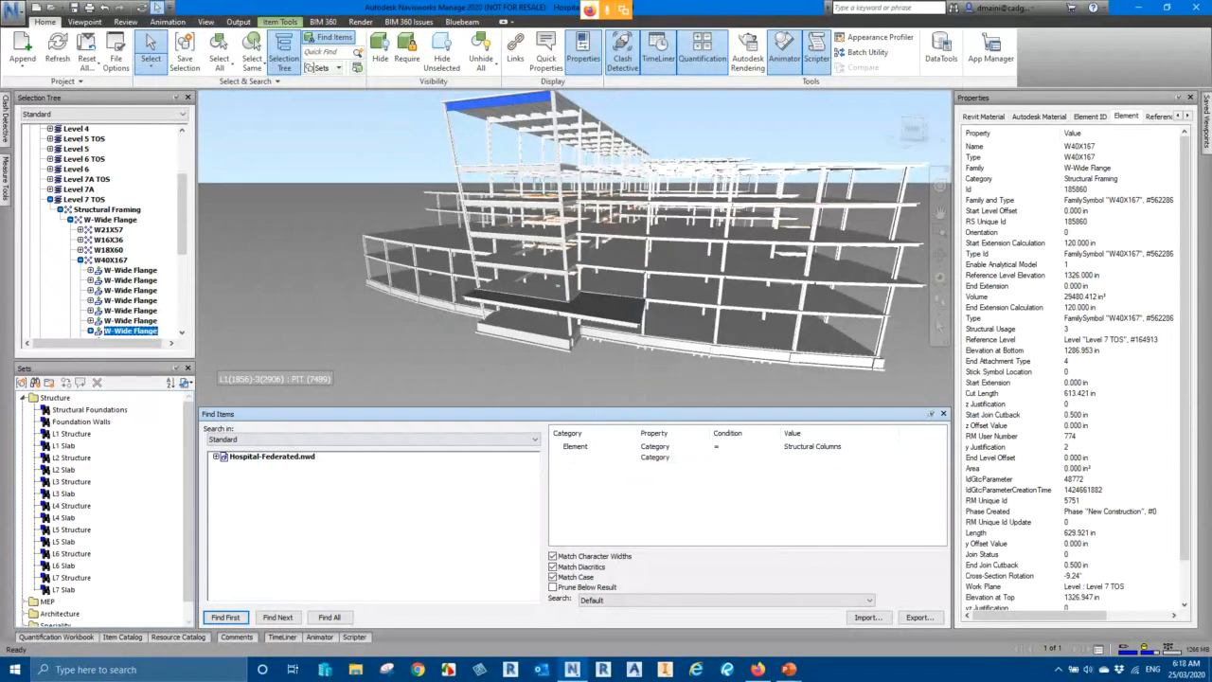
pyautogui.click(745, 457)
pyautogui.click(773, 457)
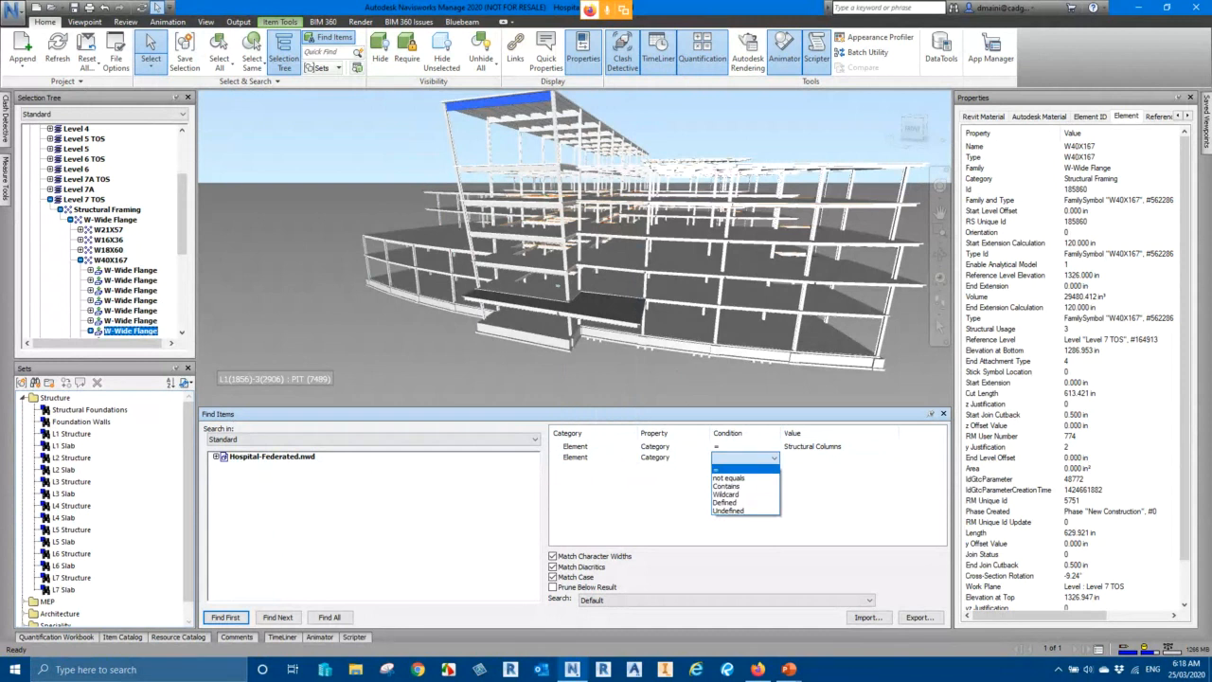
pyautogui.click(717, 468)
pyautogui.click(891, 457)
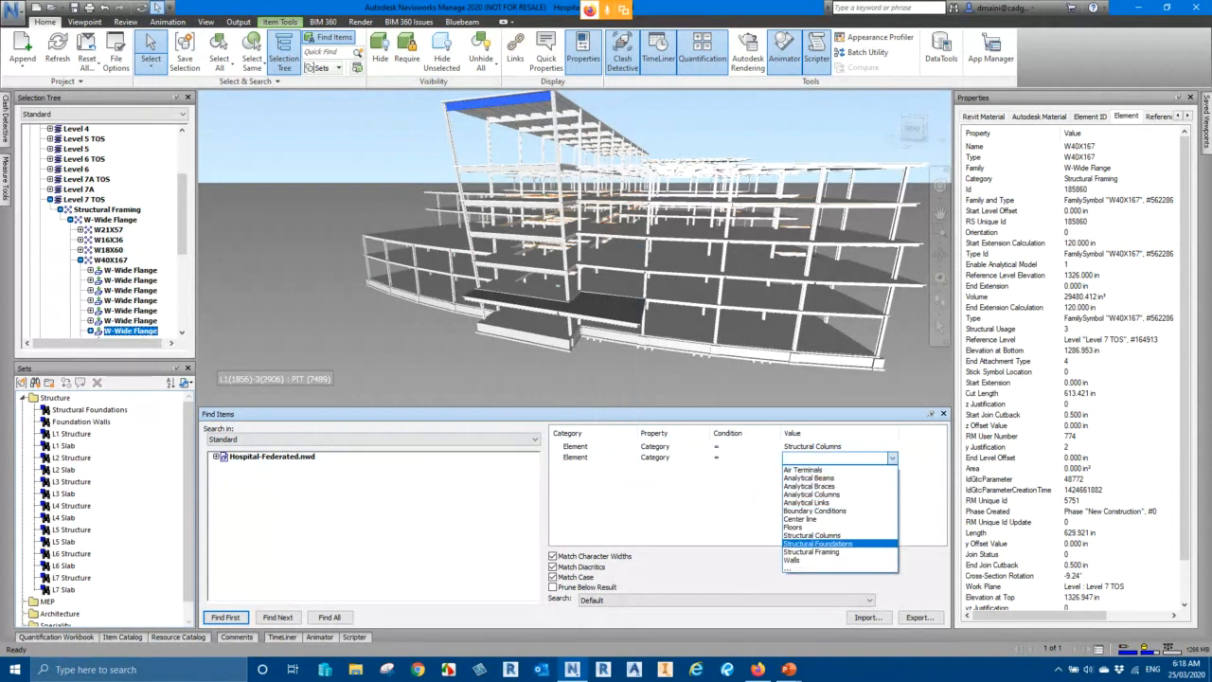
pyautogui.click(811, 551)
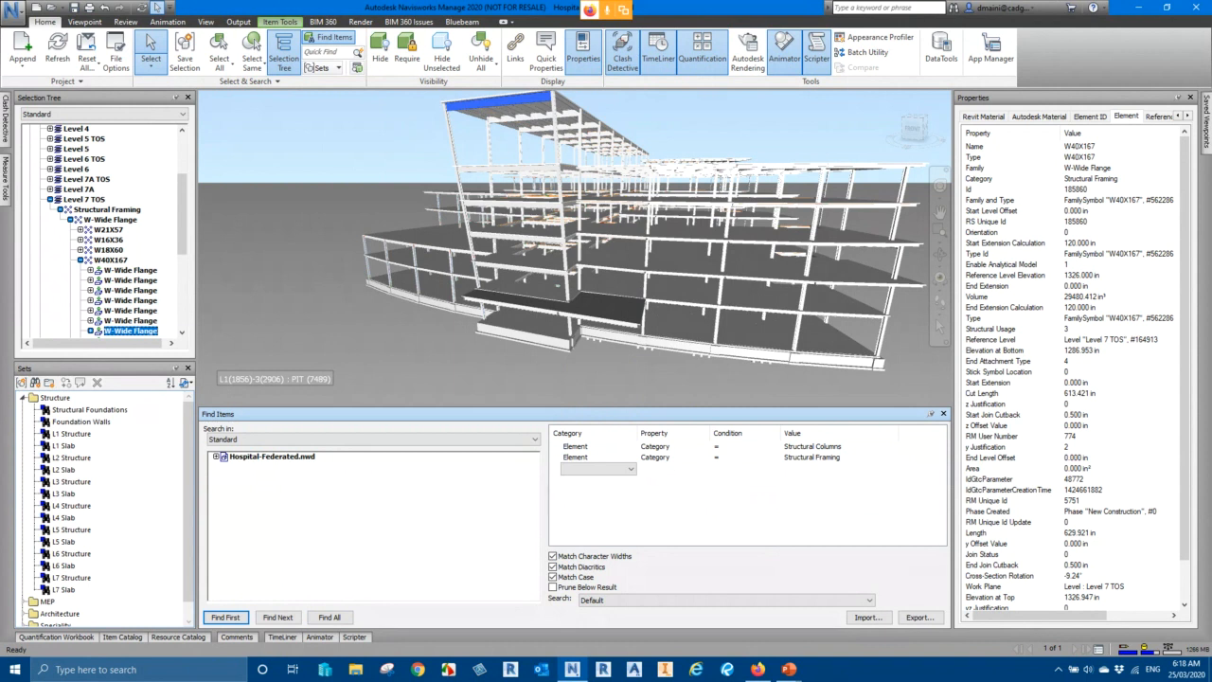
# Step: Clear the selection and try to find all items matching both the Structural Columns and Structural Framing conditions
pyautogui.press('Escape')
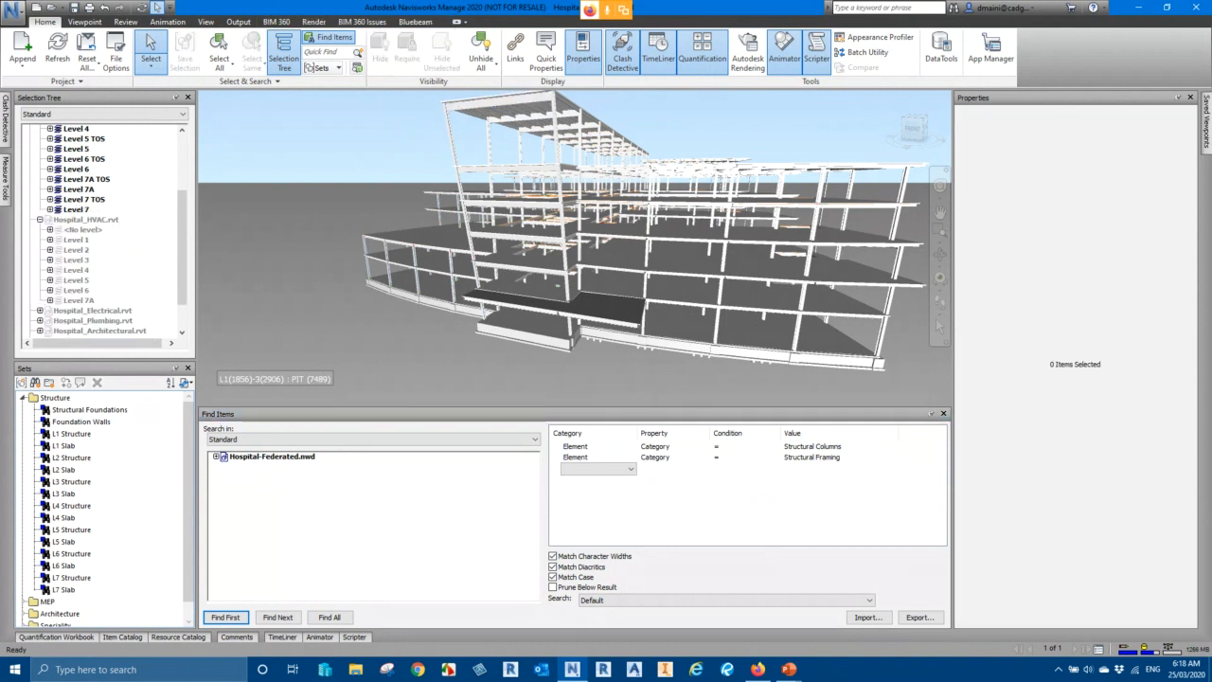
pyautogui.click(330, 618)
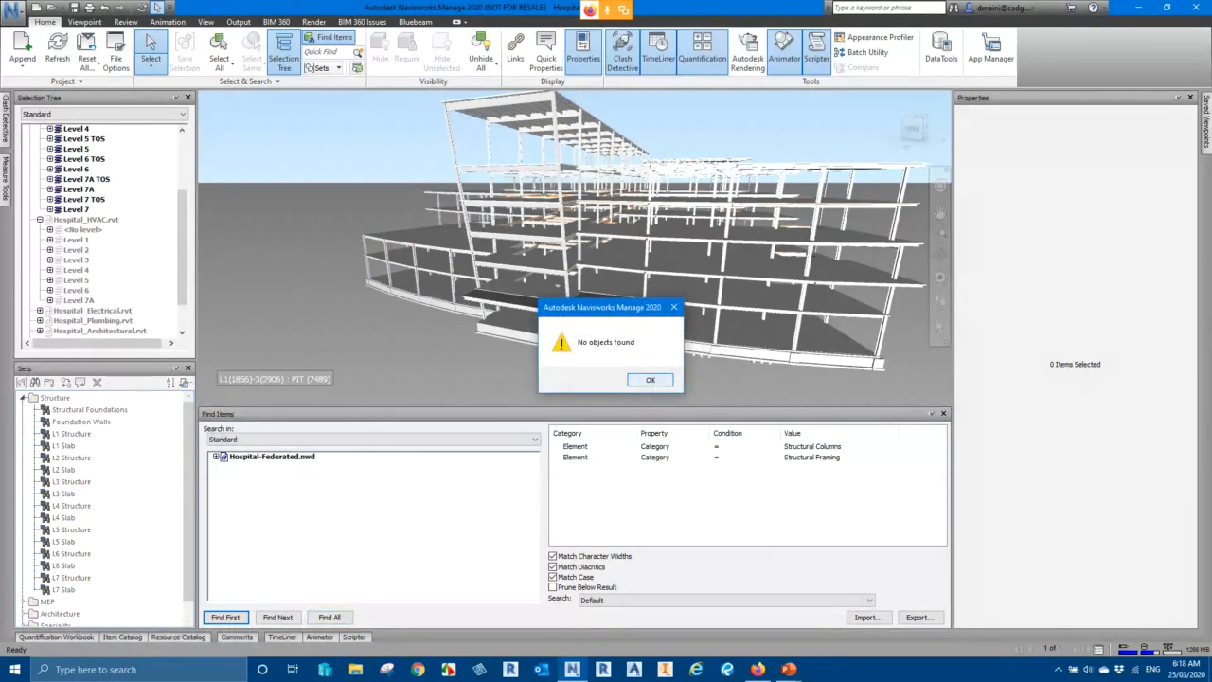
pyautogui.click(651, 380)
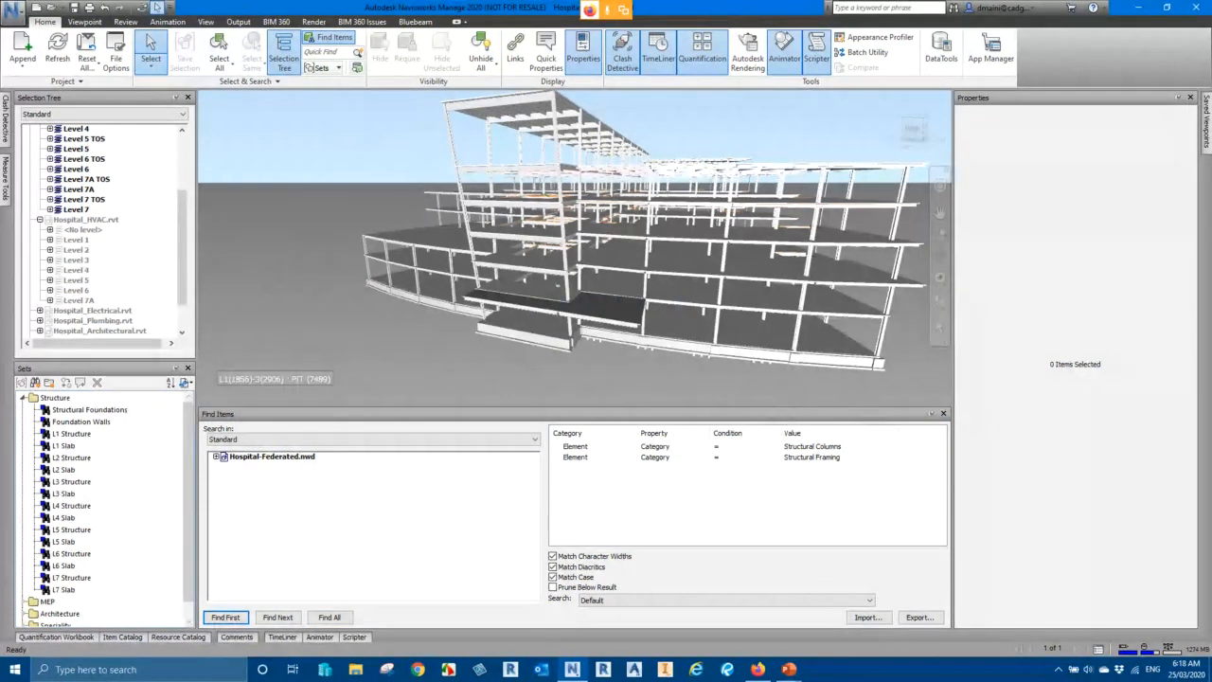
# Step: Make the Structural Framing condition an Or condition and find all items that match either category
pyautogui.press('ctrl')
pyautogui.rightClick(575, 457)
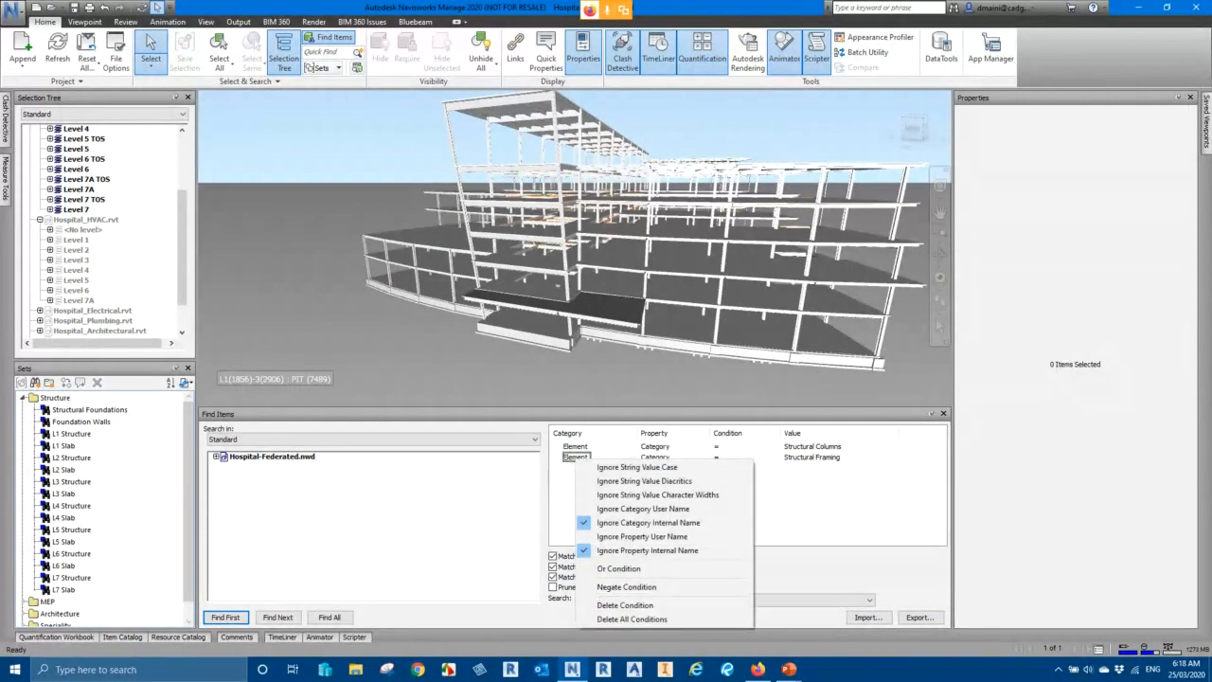
pyautogui.click(620, 568)
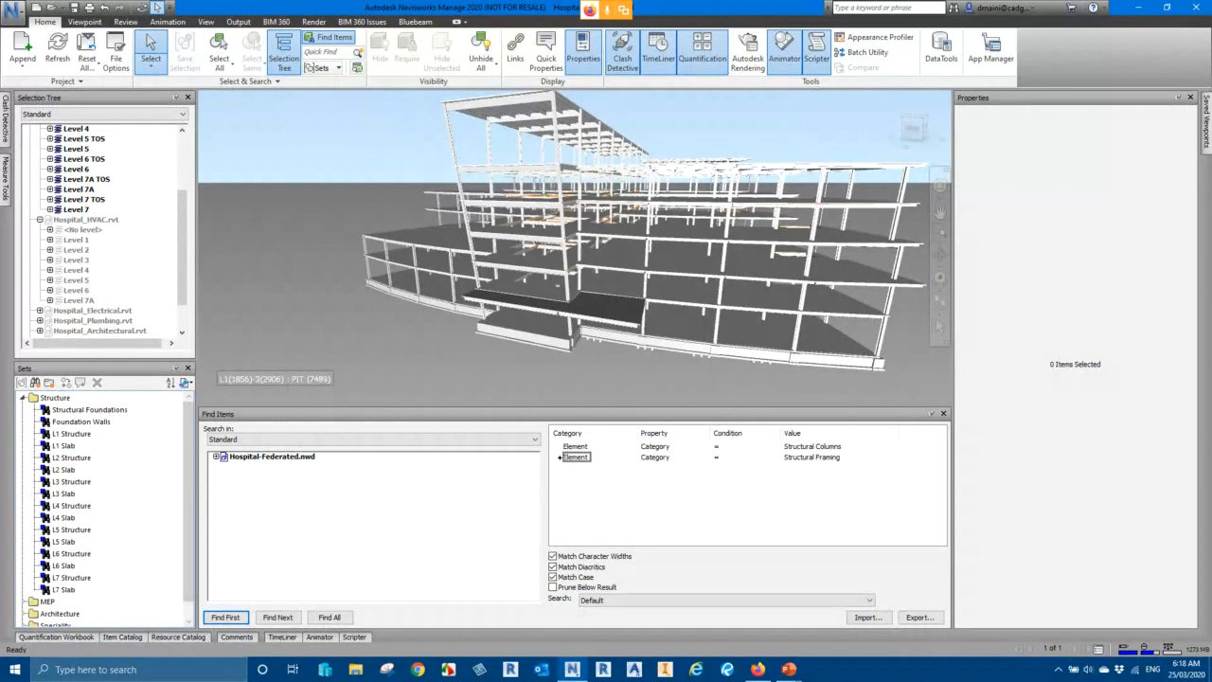
pyautogui.click(329, 616)
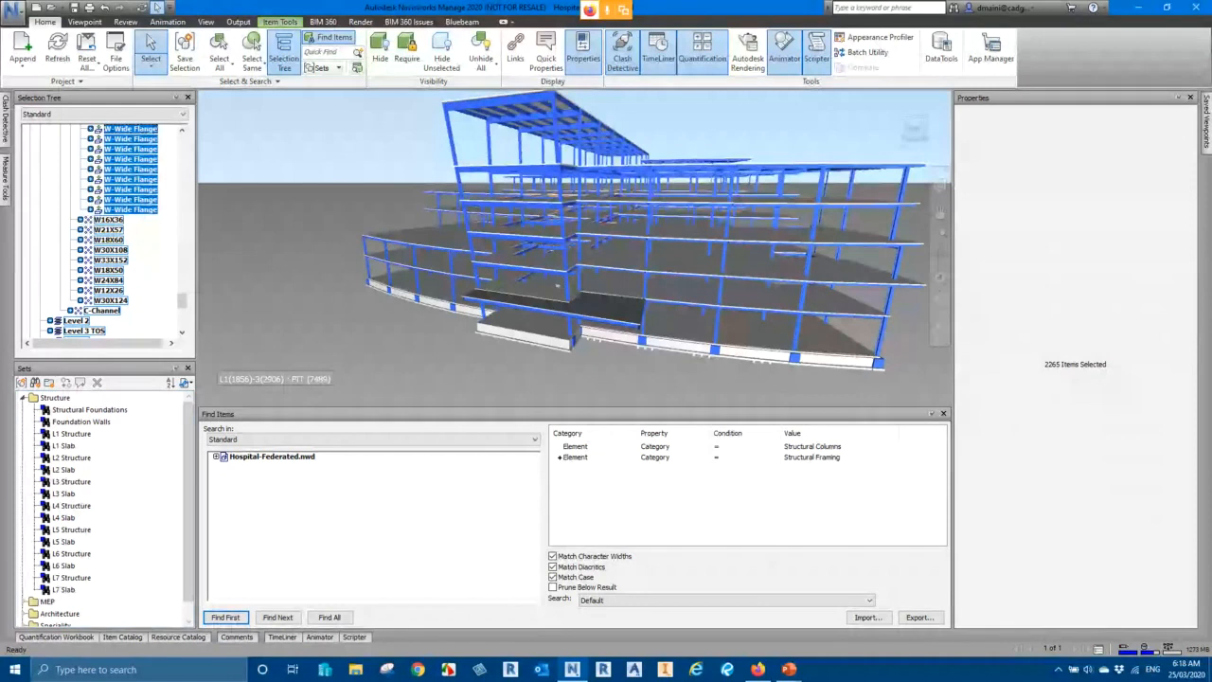
# Step: Delete the Structural Framing condition from the search
pyautogui.press('ctrl')
pyautogui.press('ctrl')
pyautogui.press('ctrl')
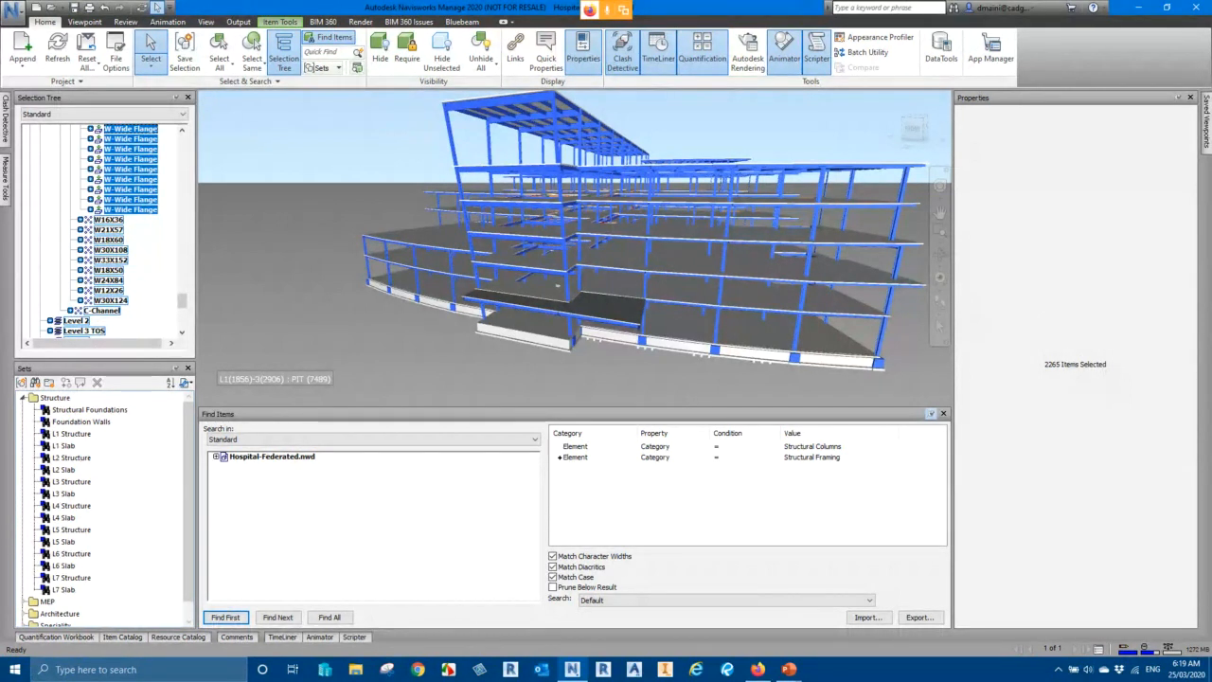
pyautogui.rightClick(575, 457)
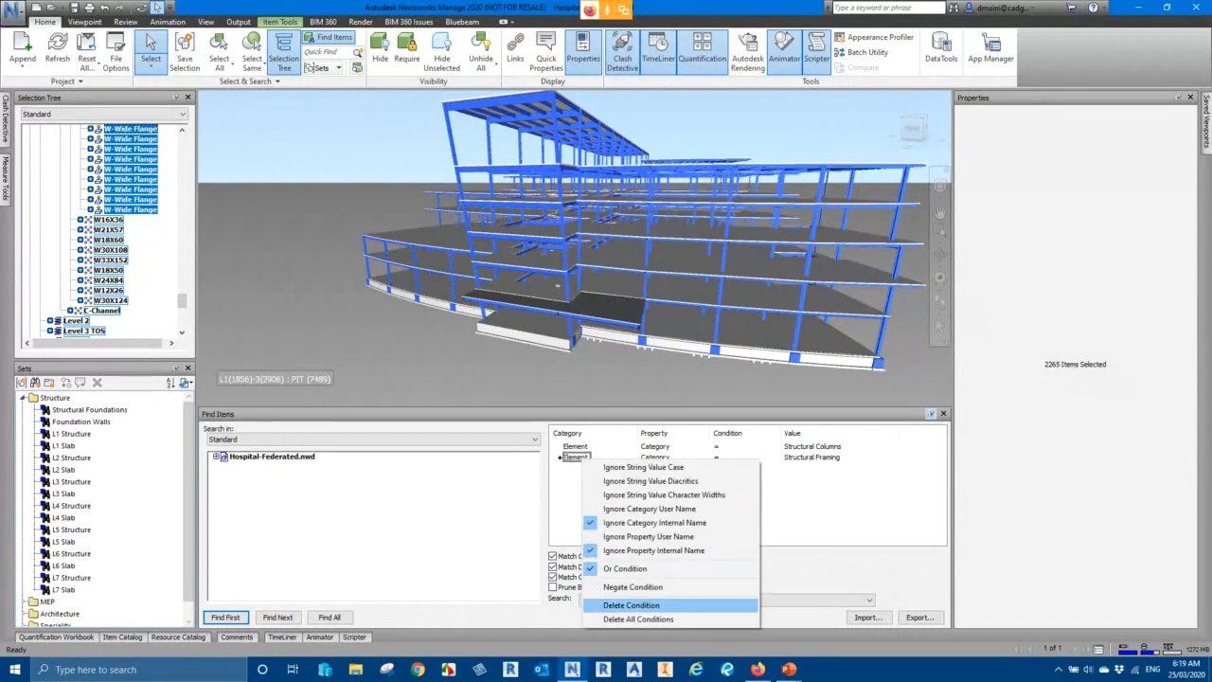
pyautogui.click(630, 605)
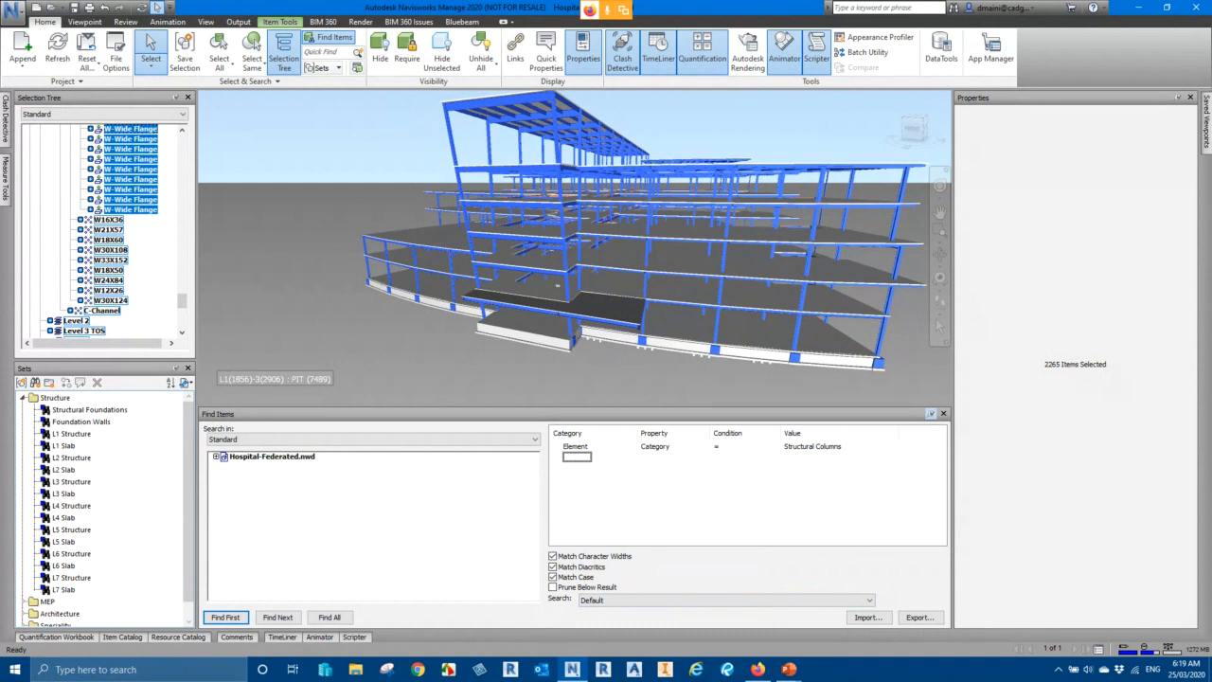
# Step: Change the remaining Category condition to Contains with the value Structural
pyautogui.click(744, 447)
pyautogui.click(772, 447)
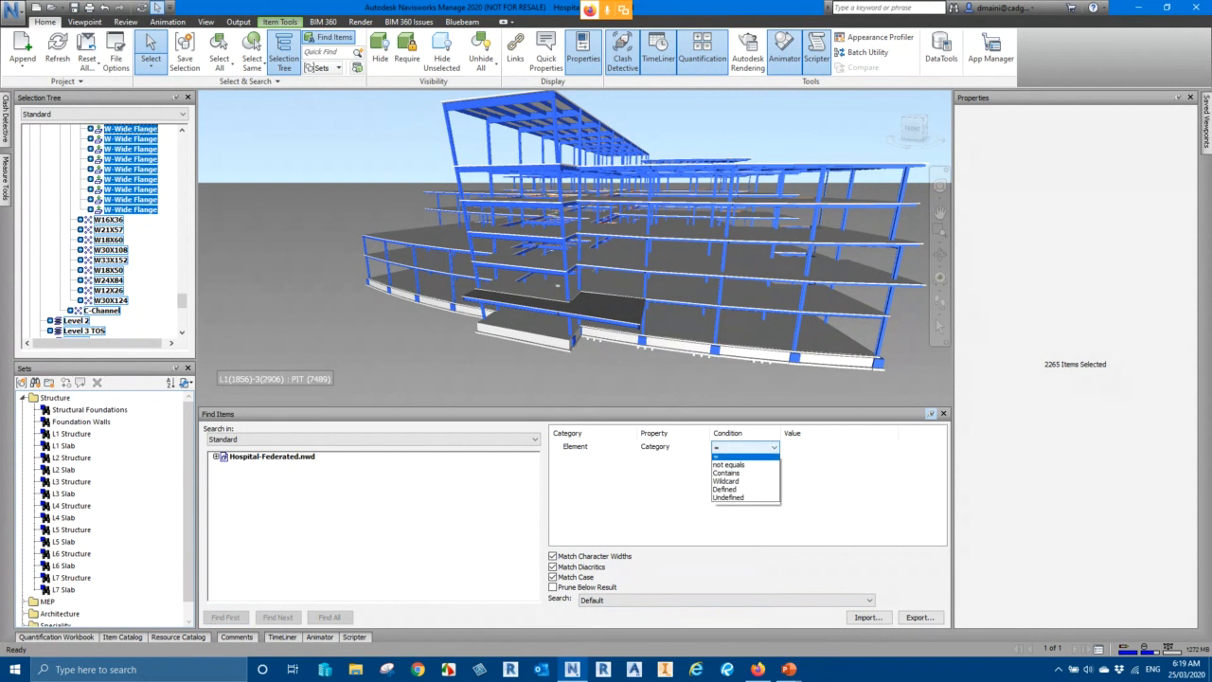
pyautogui.click(727, 475)
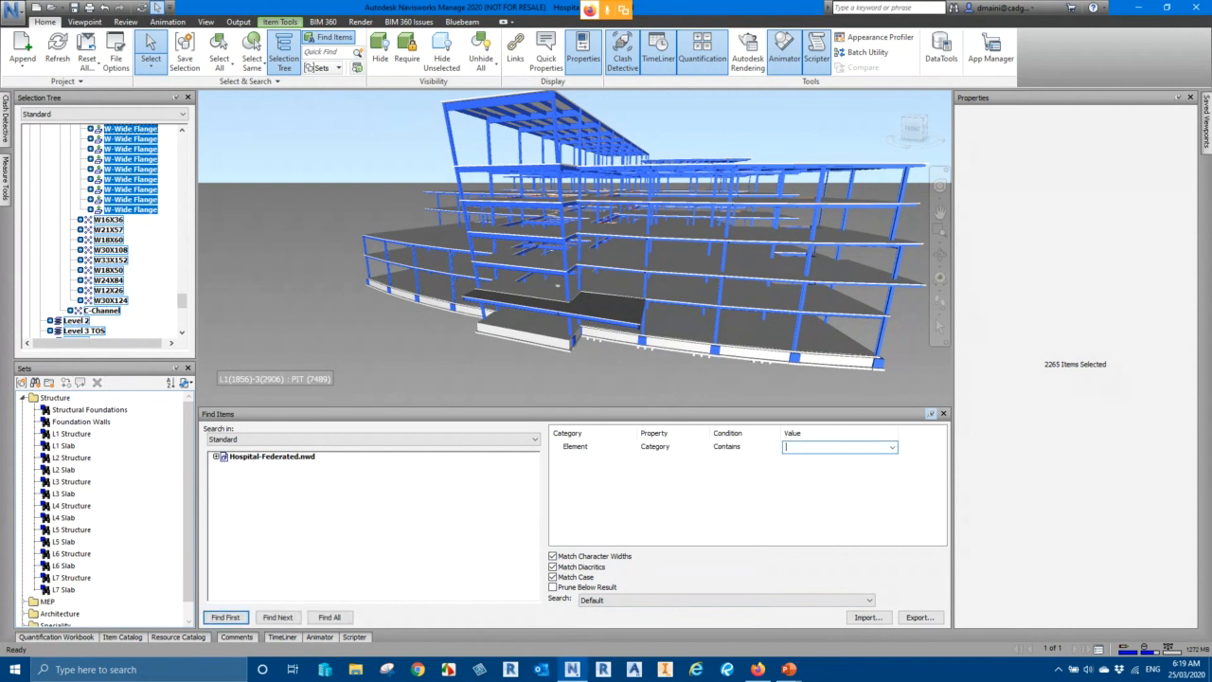
pyautogui.write('Structural')
pyautogui.press('Return')
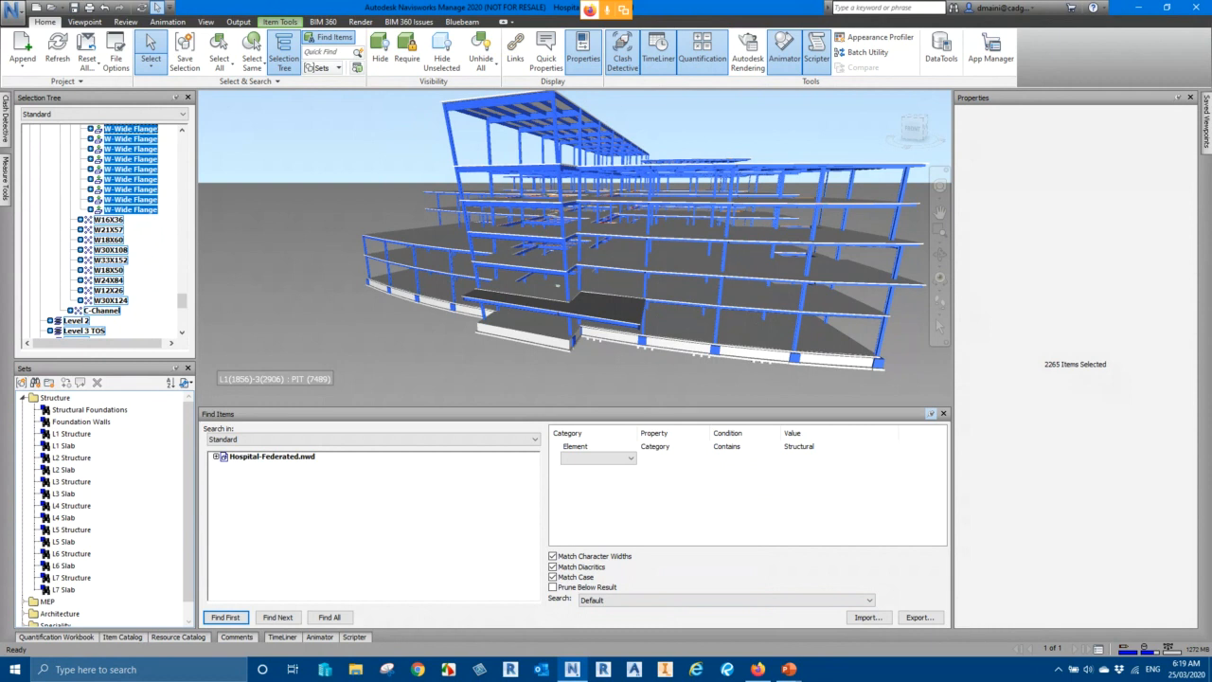
# Step: Clear the selection and inspect the element properties of a W30X108 beam on Level 3 TOS and a W14X145 column on Level 3
pyautogui.press('Escape')
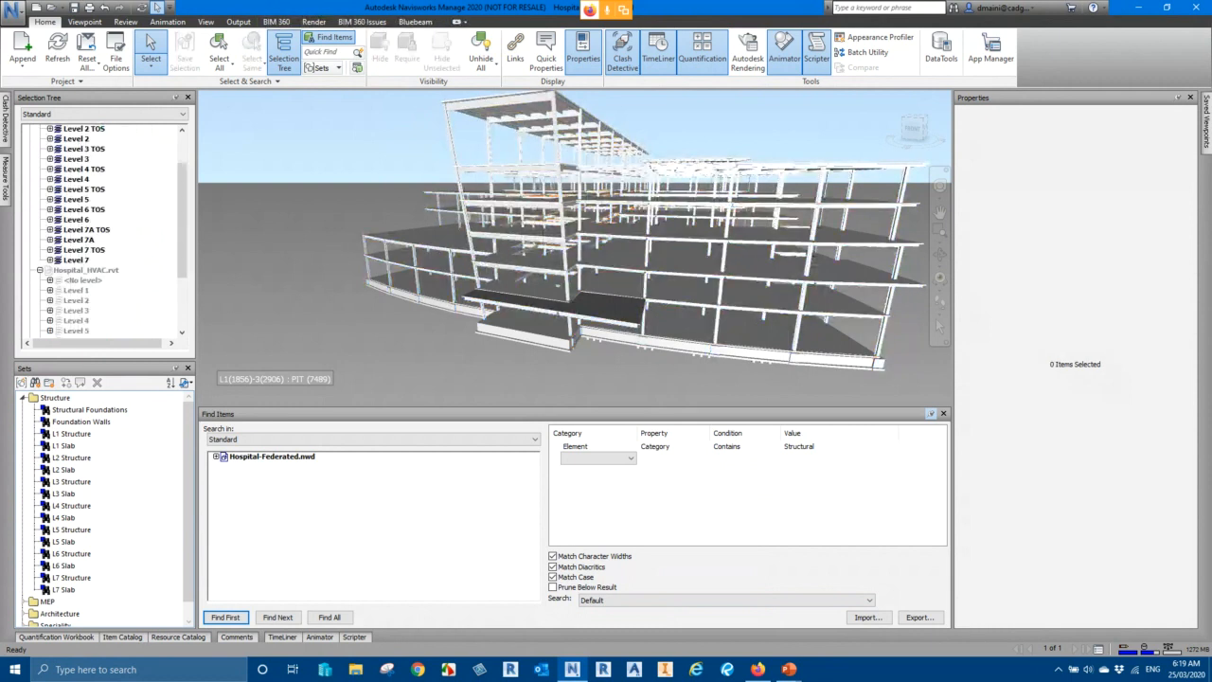
pyautogui.click(544, 247)
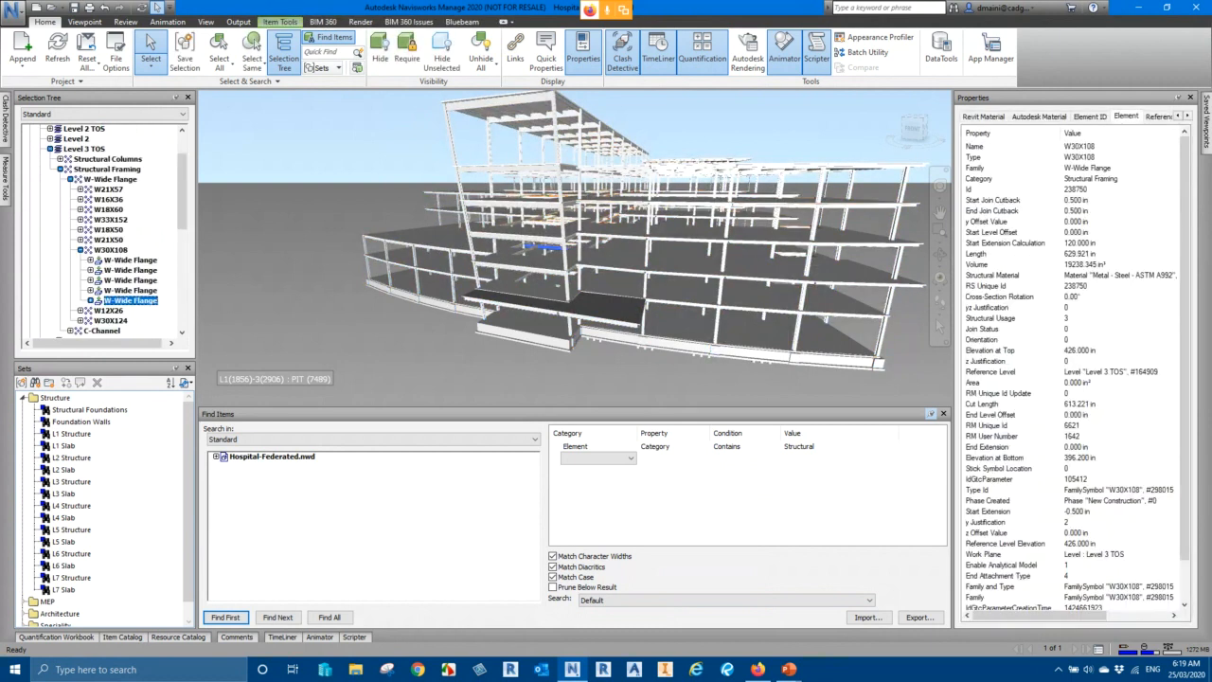
pyautogui.click(563, 233)
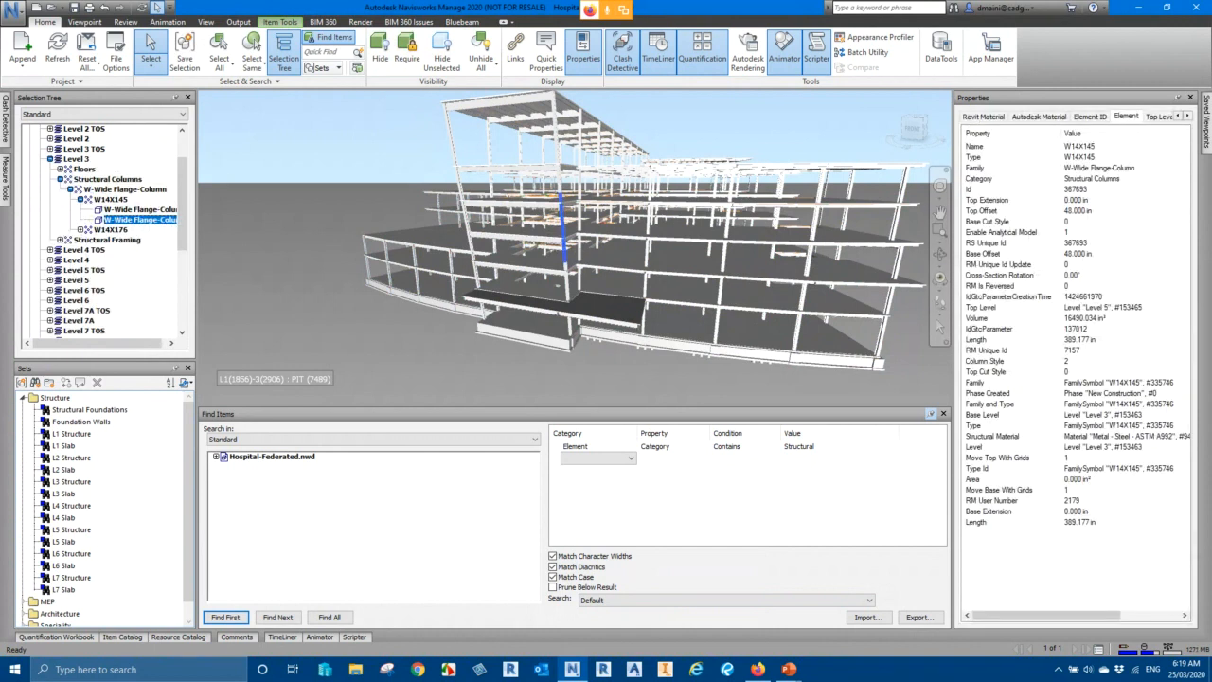
# Step: Inspect the element properties of a C12X20.7 channel on Level 5 TOS and find all items whose Category contains Structural
pyautogui.click(778, 206)
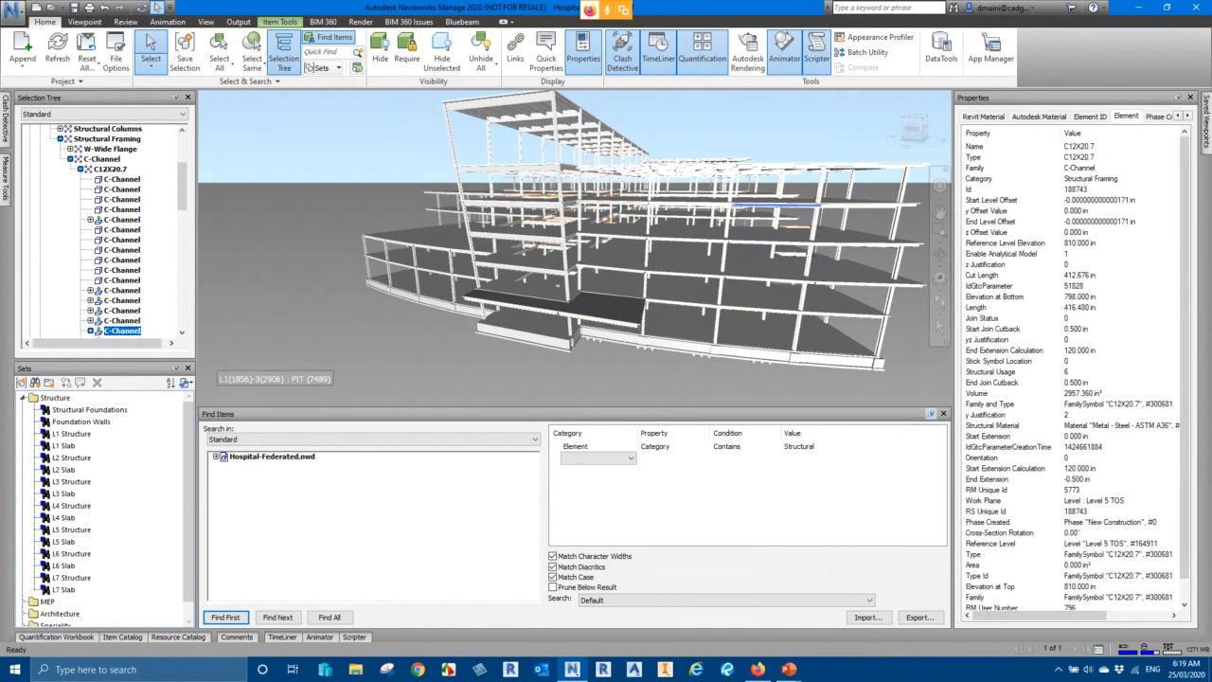
pyautogui.press('Escape')
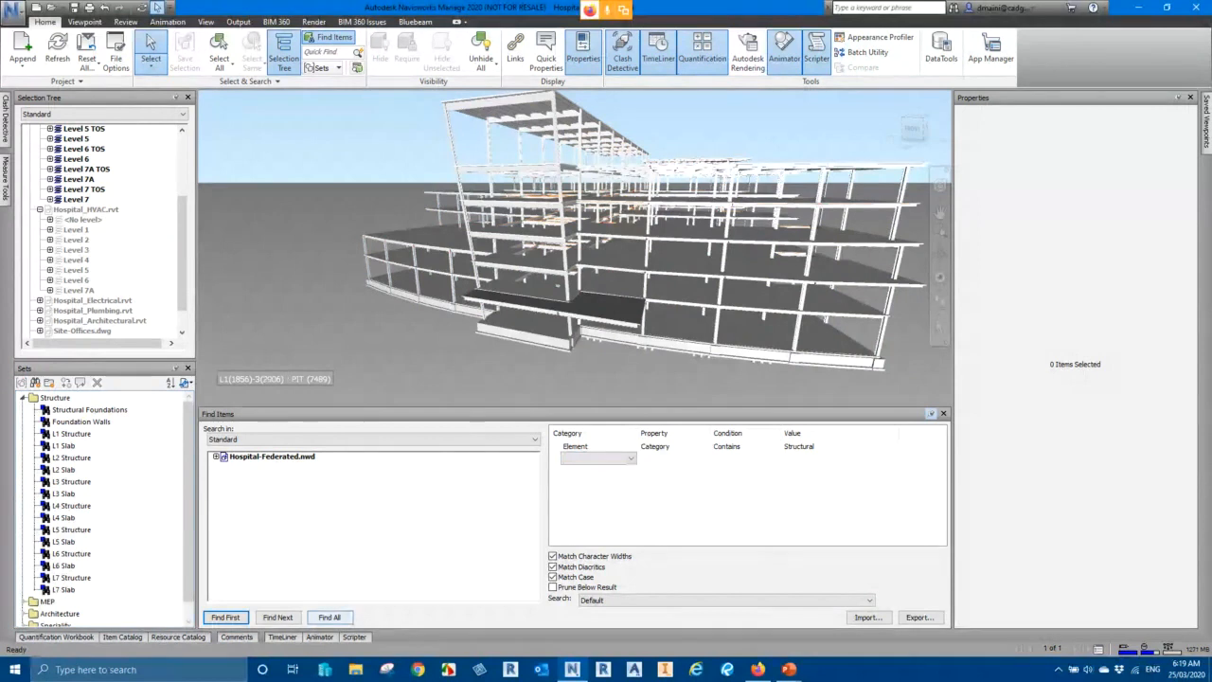
pyautogui.click(329, 616)
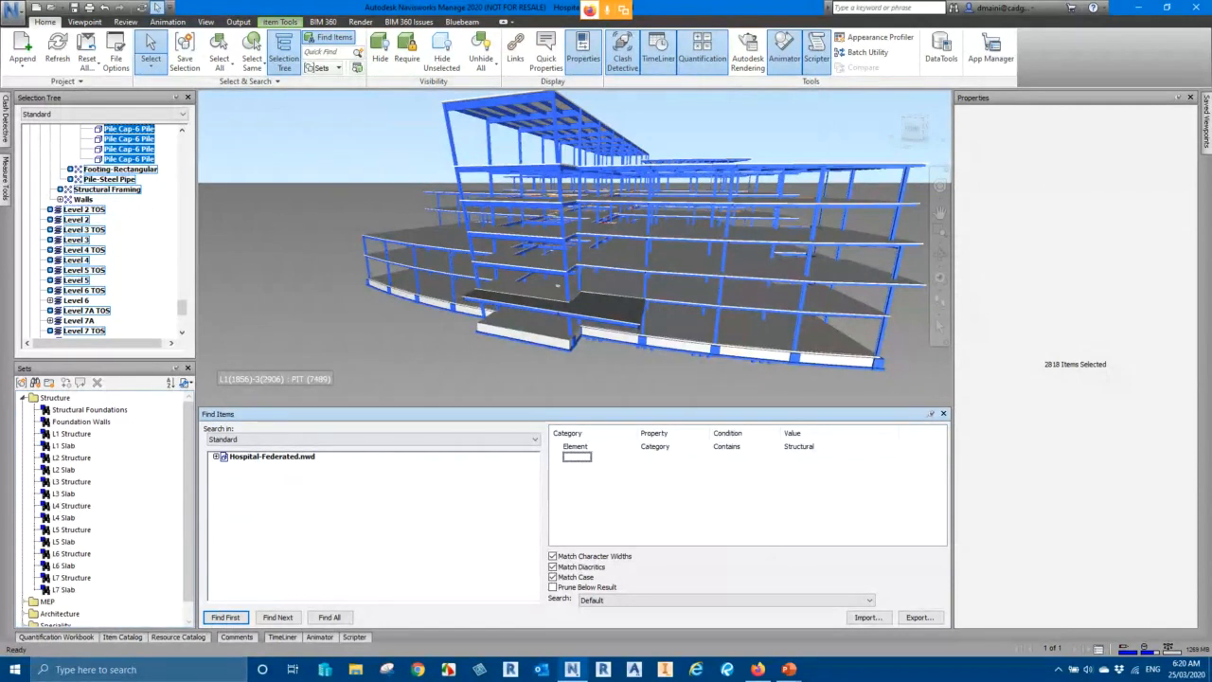
pyautogui.press('Escape')
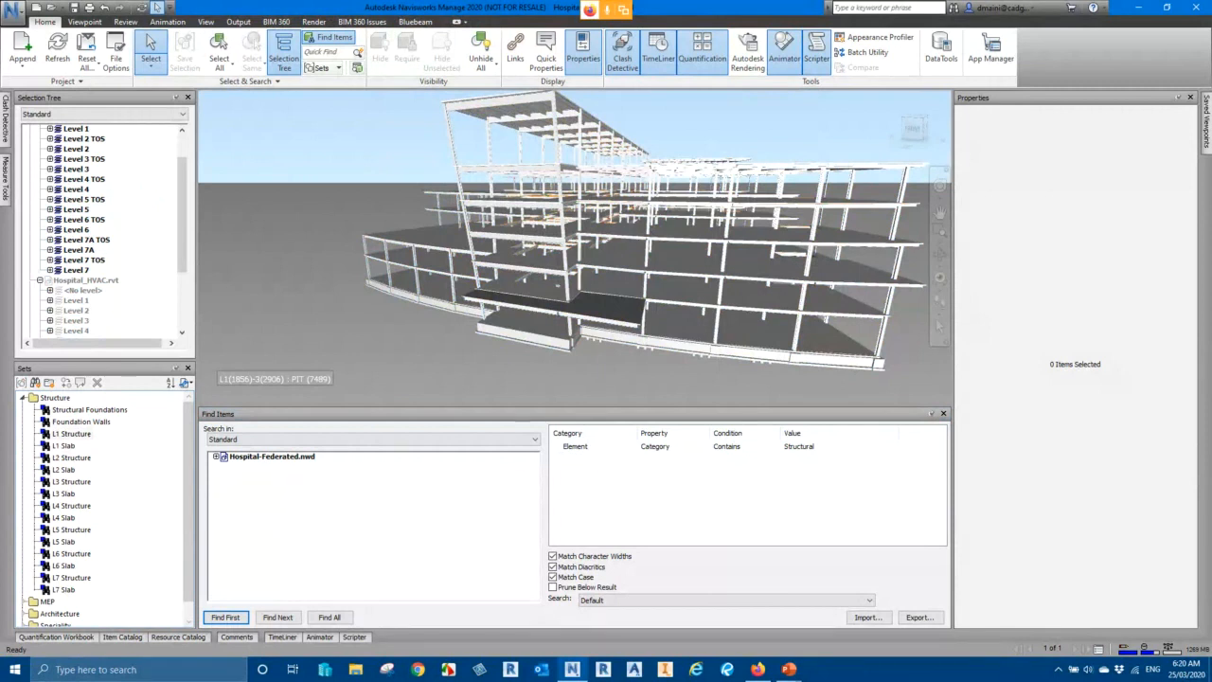
# Step: Review the saved Structure search sets, including Structural Foundations, Foundation Walls and the Level 1 and Level 2 sets, and clear the selection
pyautogui.click(71, 434)
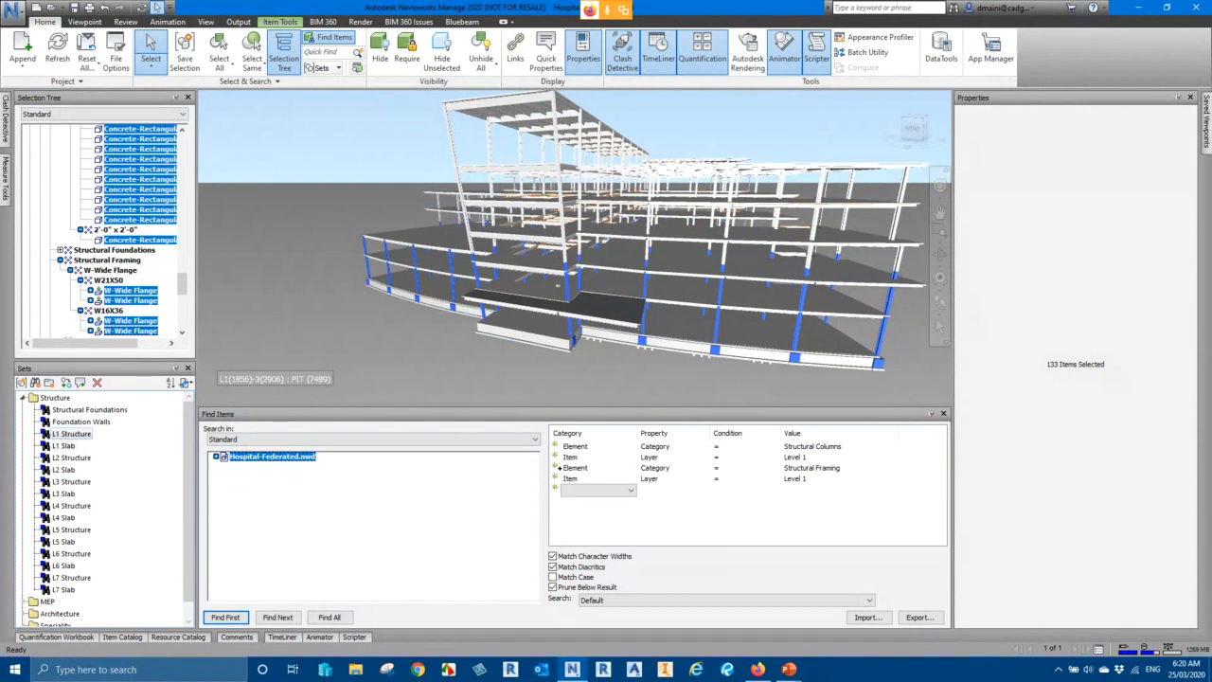
pyautogui.click(63, 446)
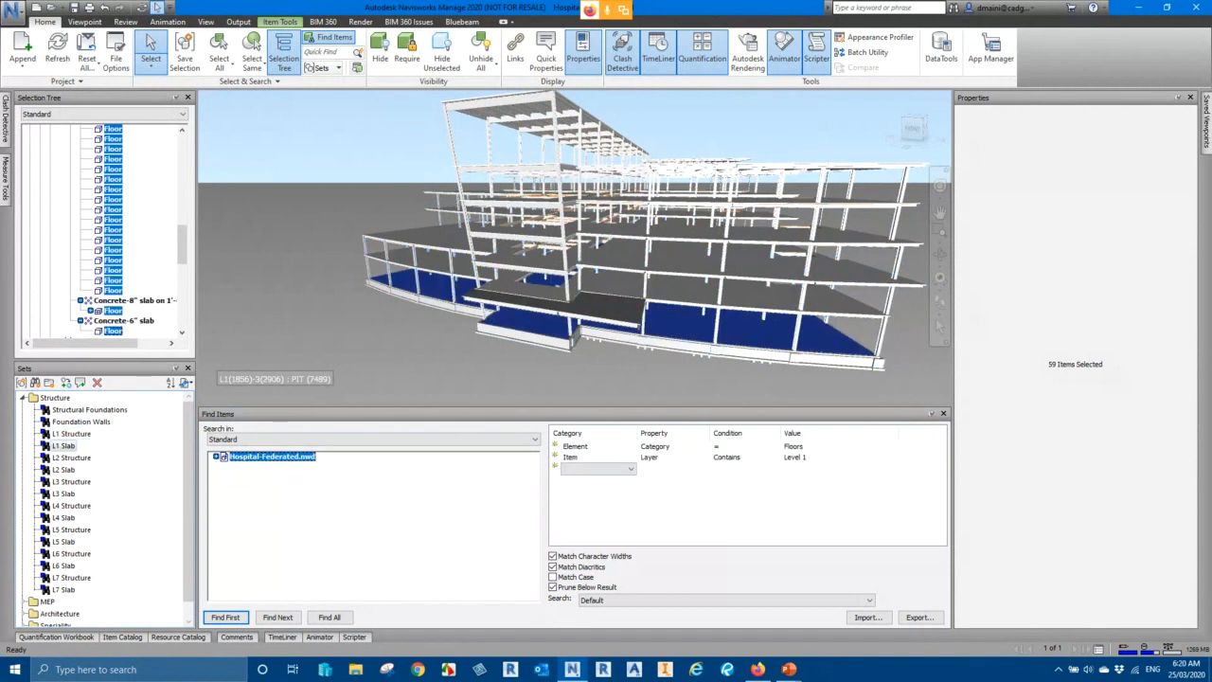
pyautogui.click(89, 410)
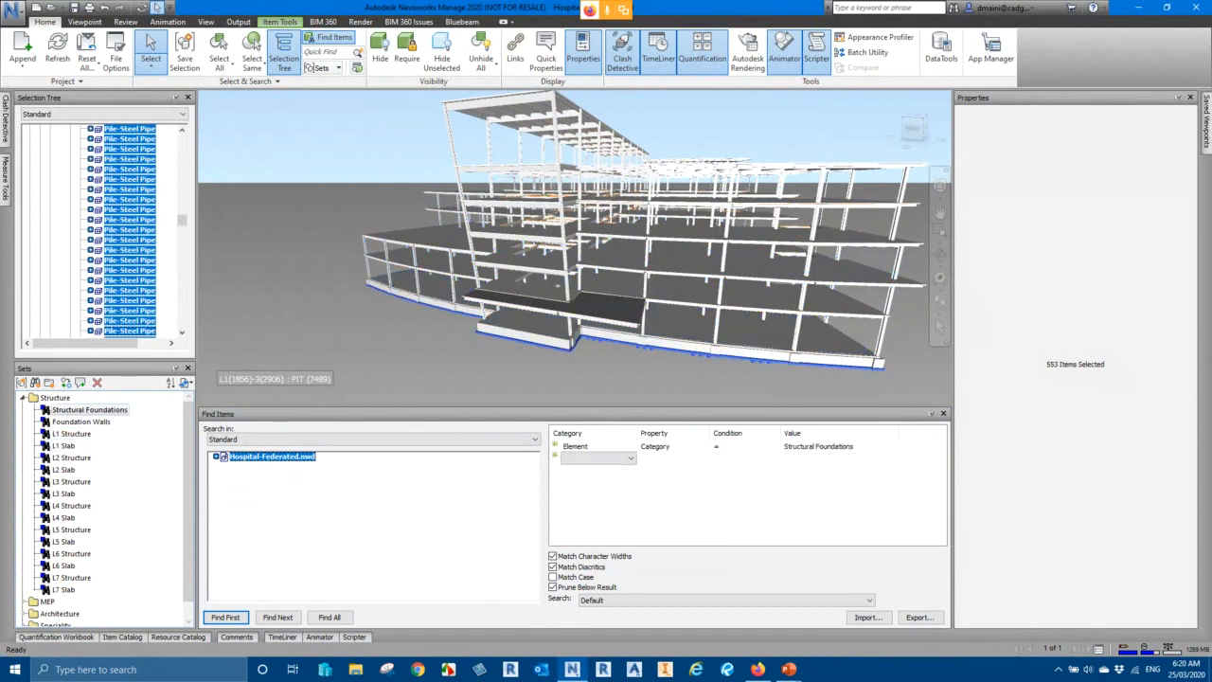
pyautogui.click(81, 423)
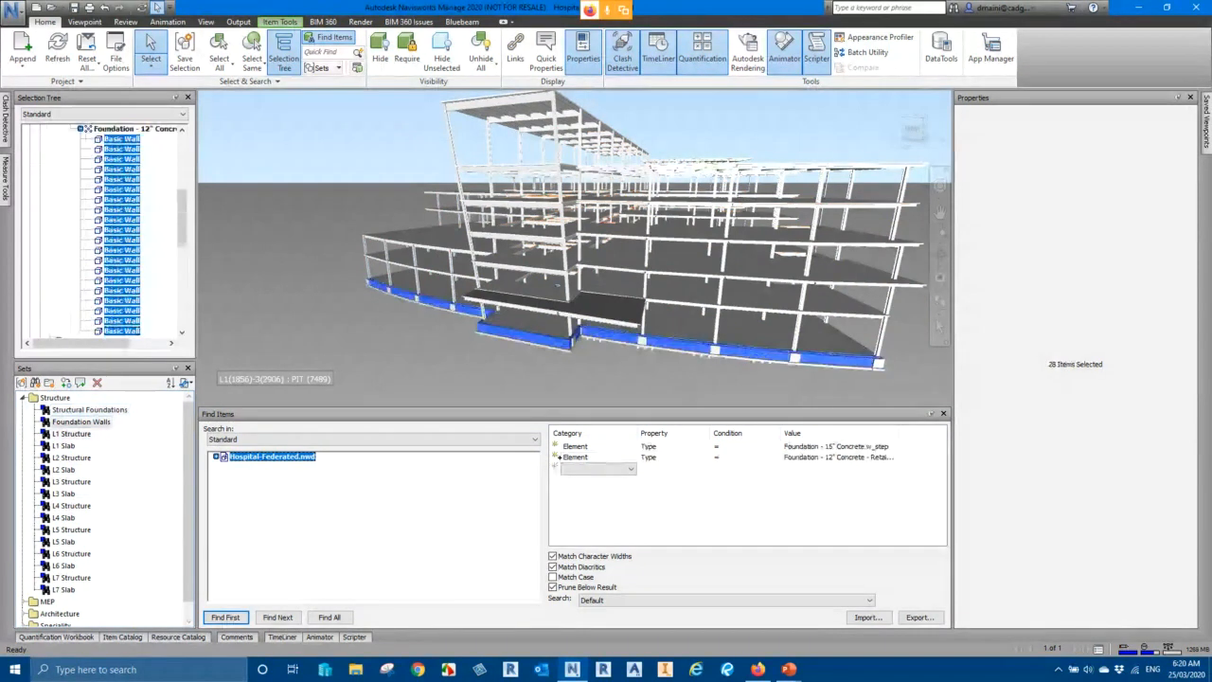
pyautogui.click(71, 434)
pyautogui.click(63, 444)
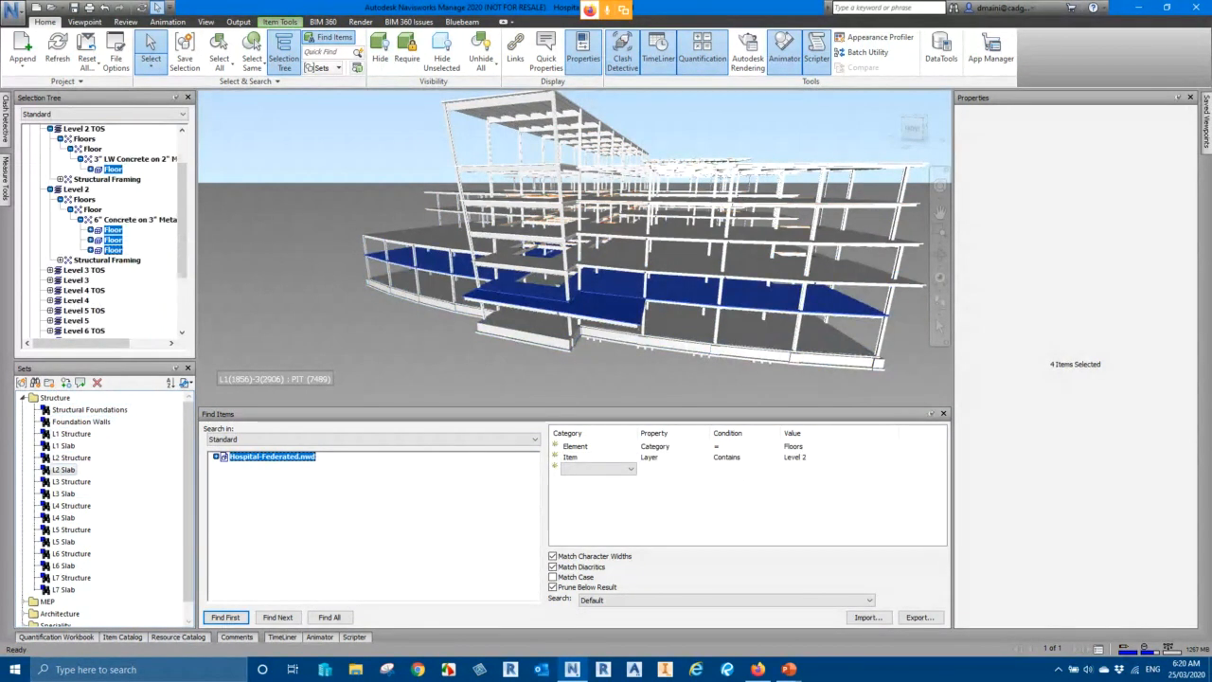
pyautogui.press('Escape')
# Step: Collapse the Find Items and Properties windows and unhide all items to show the complete hospital model
pyautogui.click(931, 413)
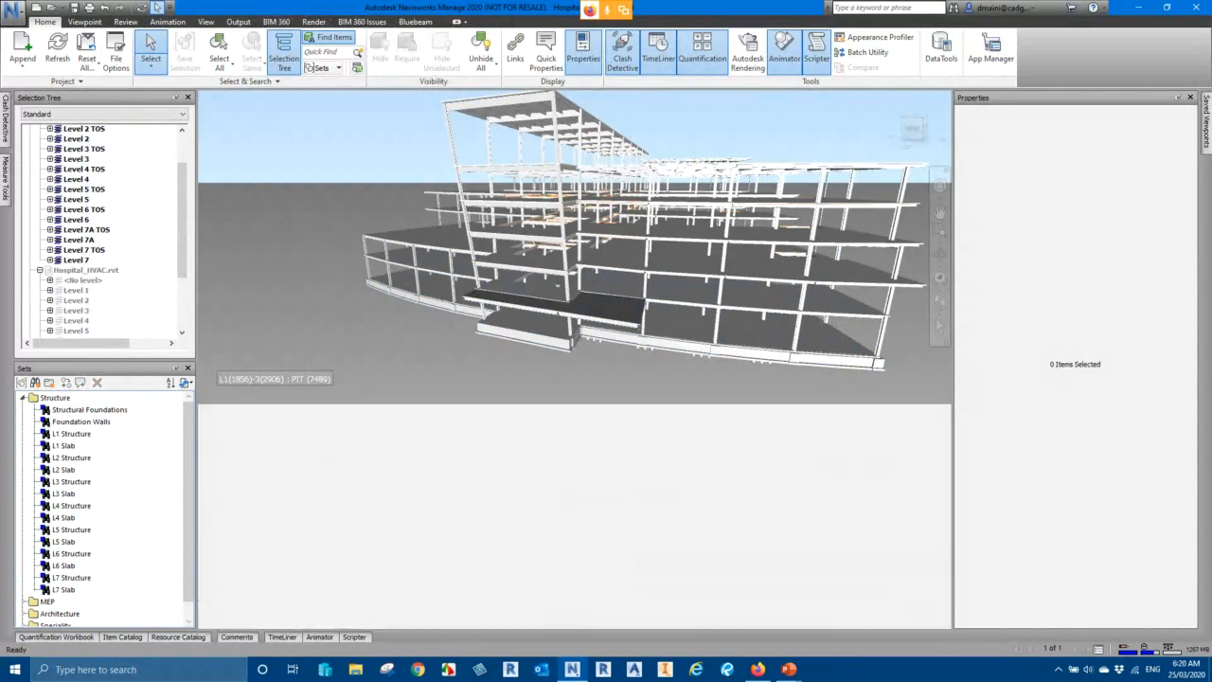
pyautogui.click(1178, 98)
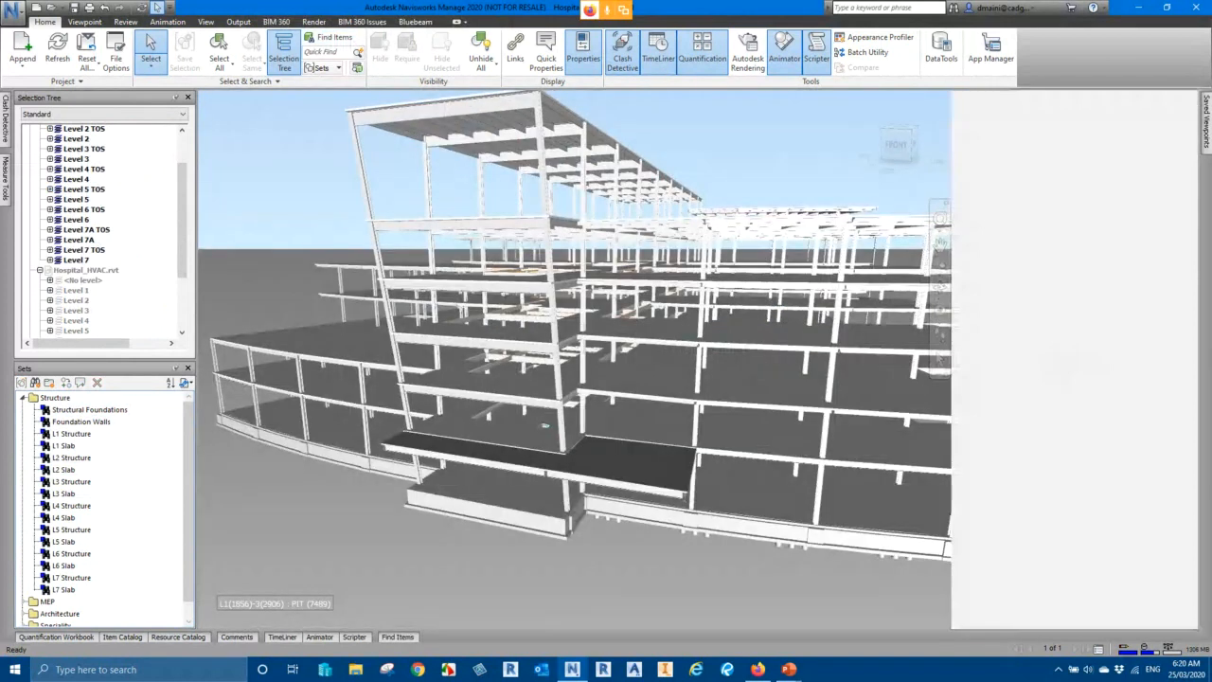
pyautogui.click(481, 52)
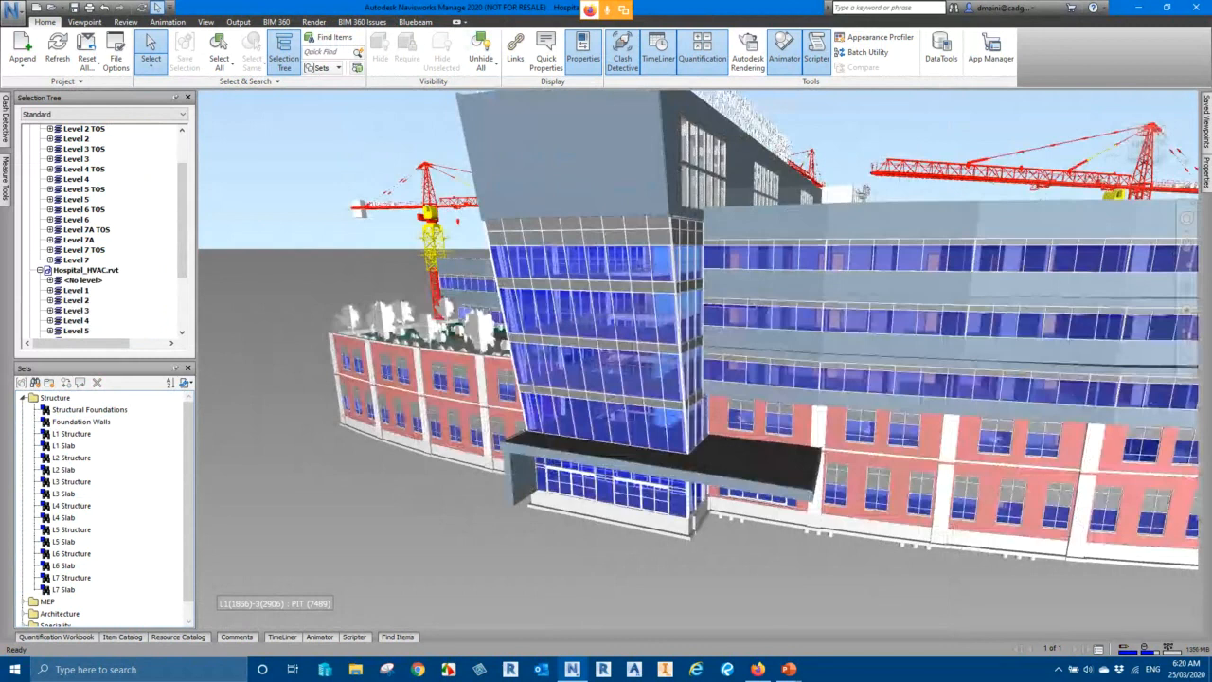
pyautogui.scroll(-5, 698, 360)
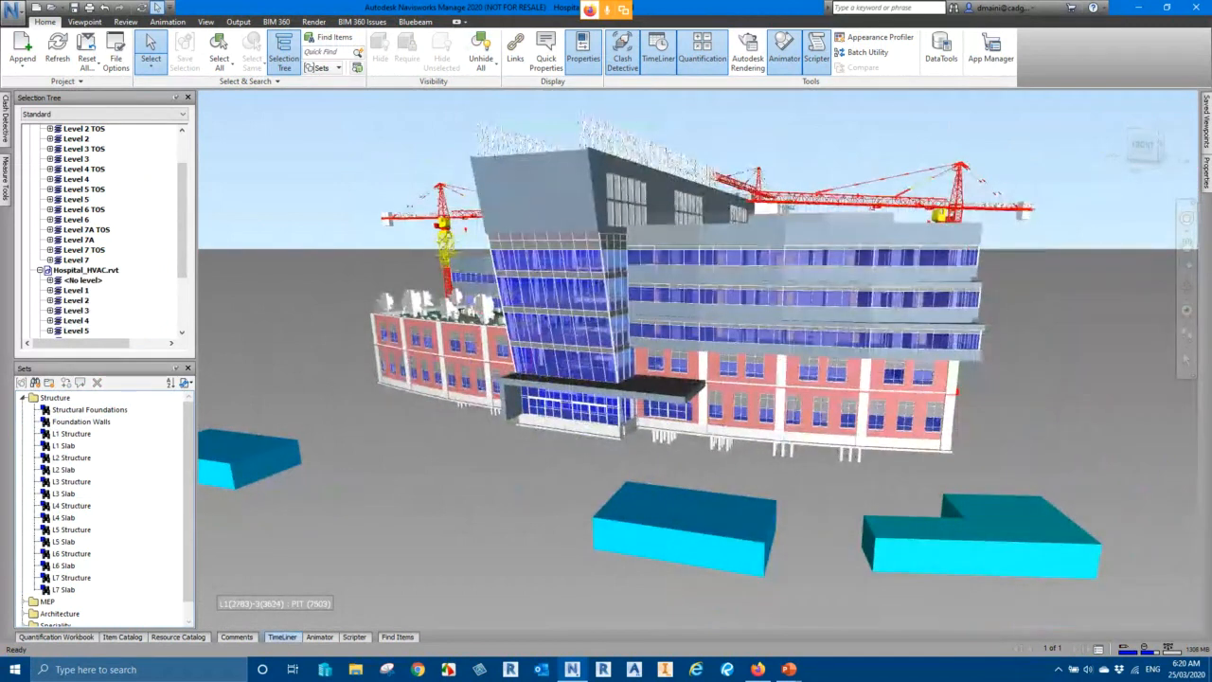
# Step: Open TimeLiner and automatically add a task for every set
pyautogui.click(282, 637)
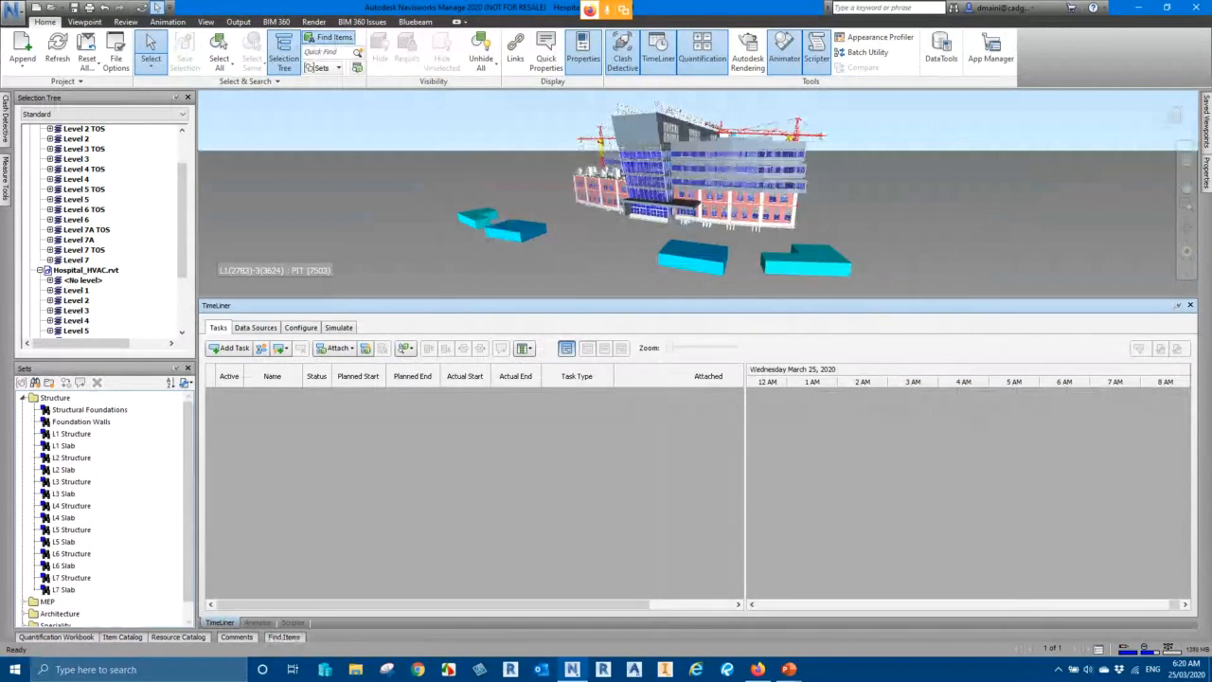
pyautogui.rightClick(369, 451)
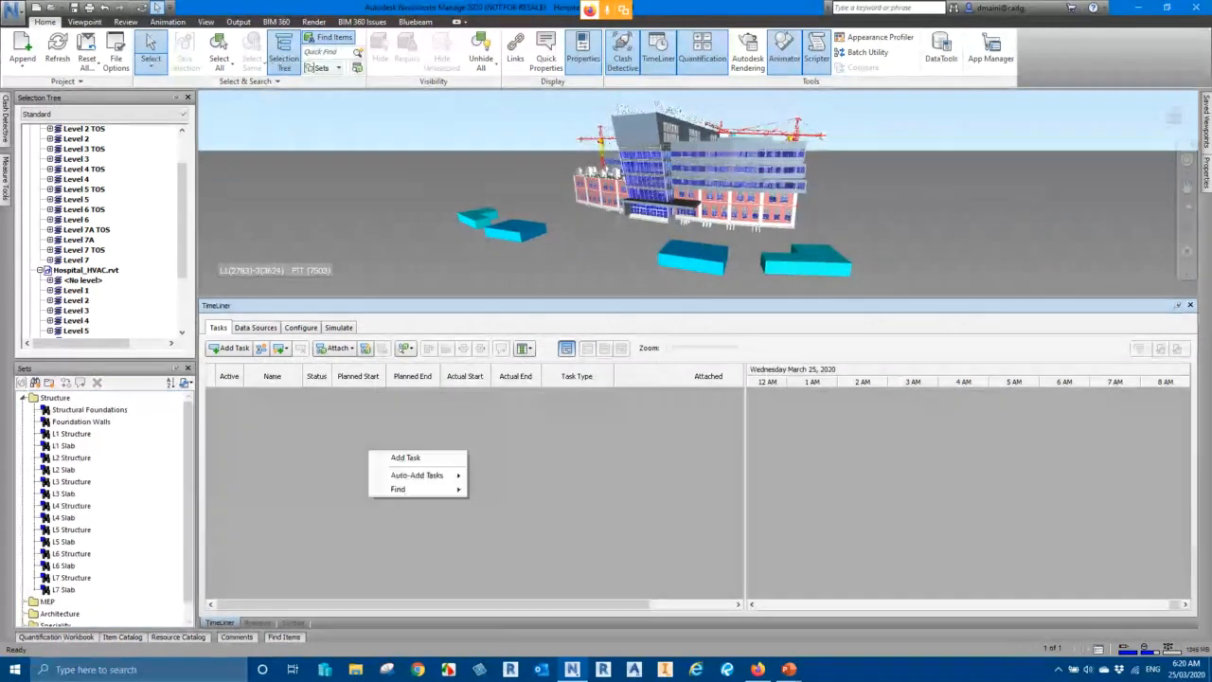
pyautogui.moveTo(417, 474)
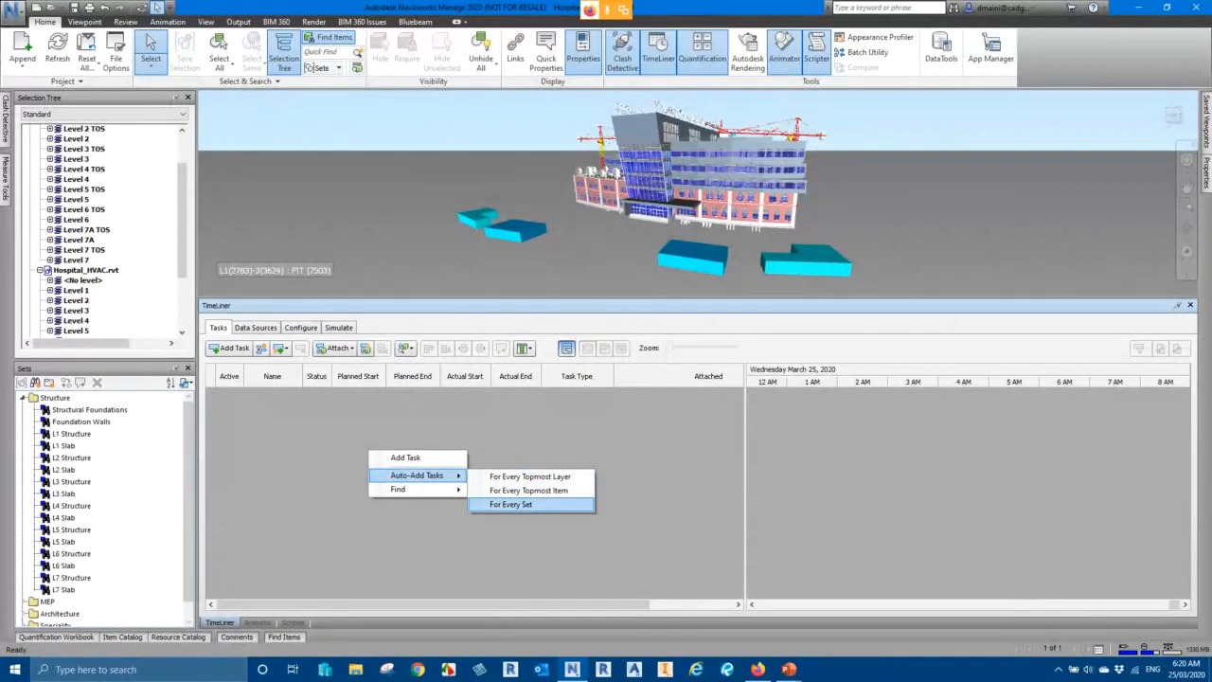
pyautogui.click(511, 503)
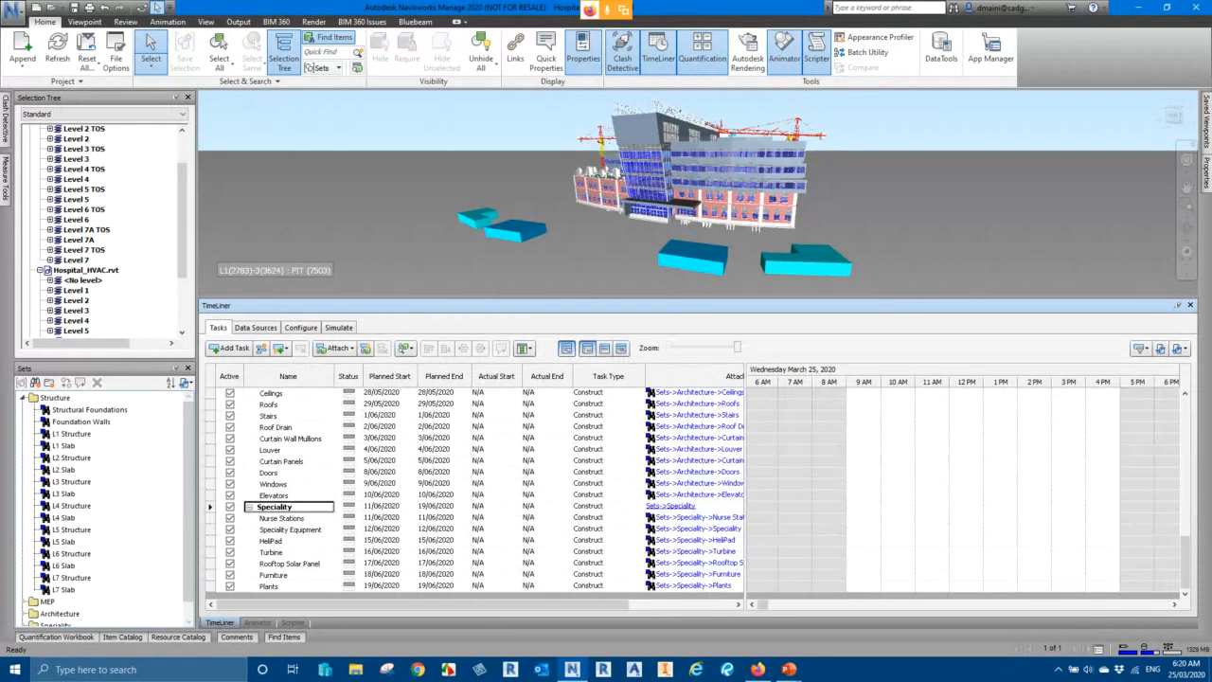
# Step: Set the task type of the Structure parent task to blank
pyautogui.scroll(7, 474, 492)
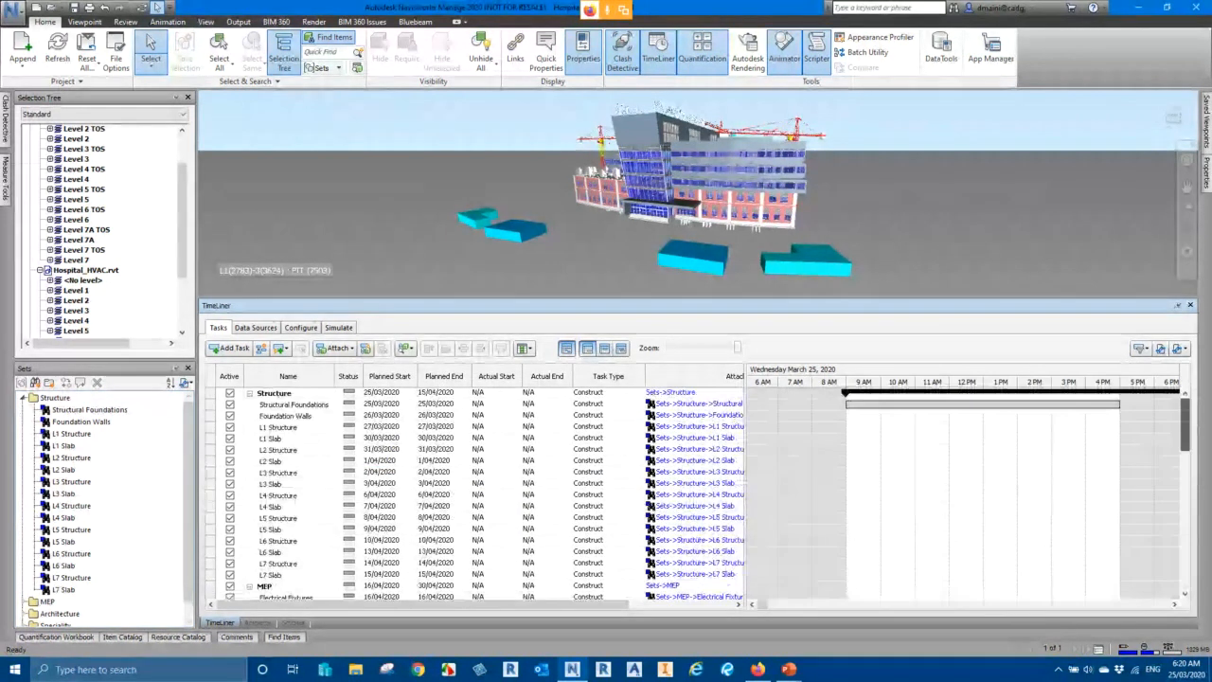
pyautogui.hscroll(3, 473, 488)
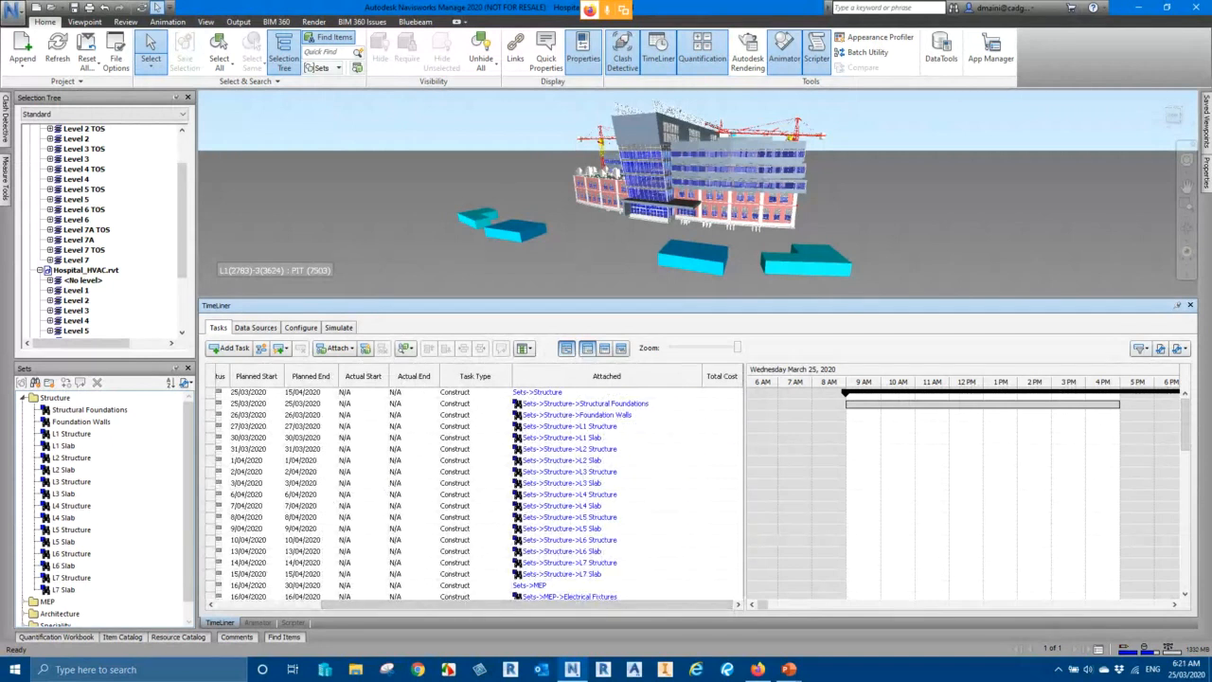
pyautogui.click(483, 393)
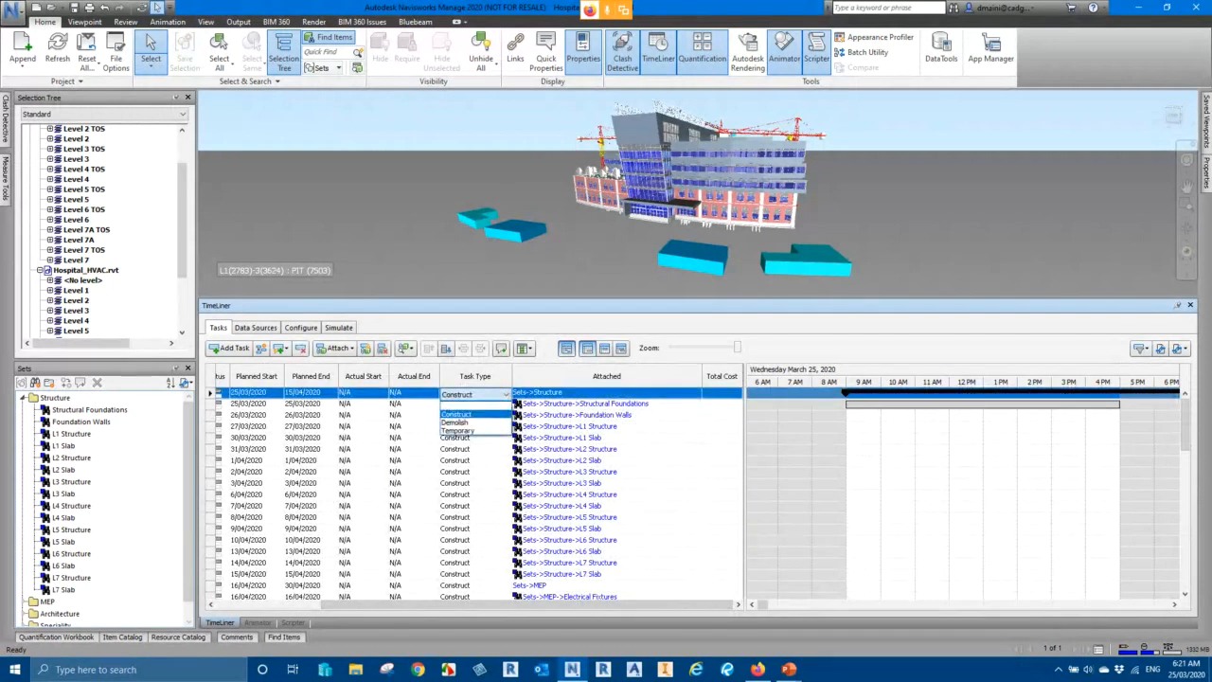
pyautogui.click(483, 393)
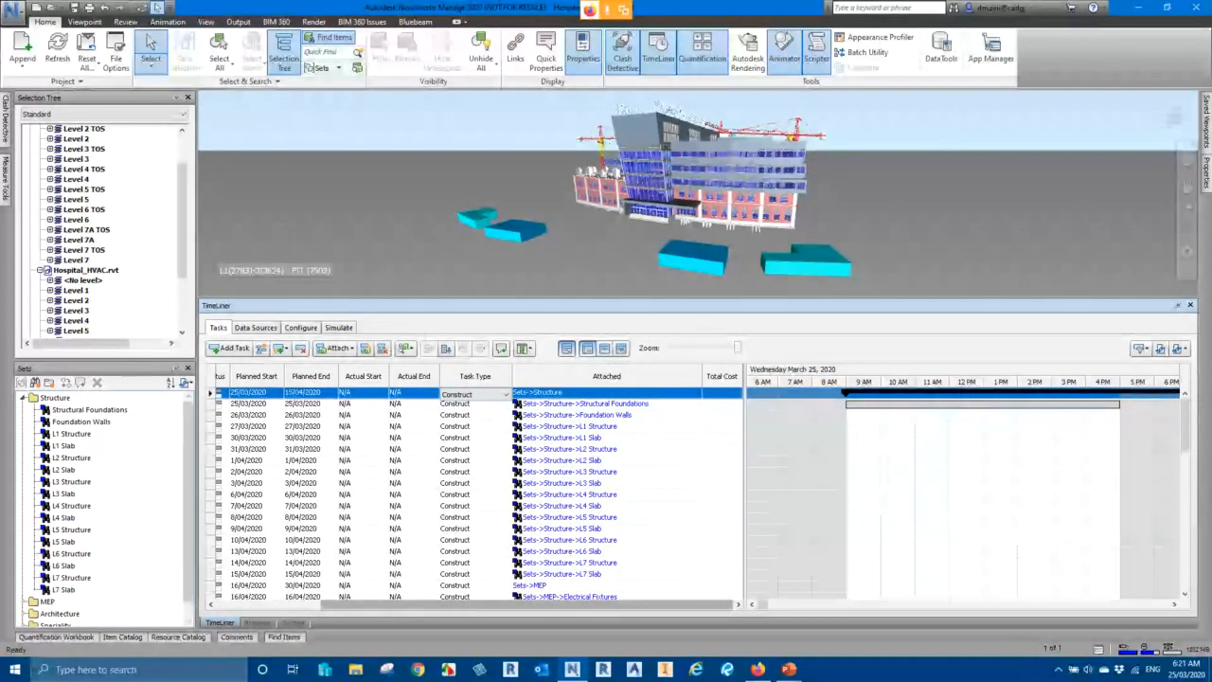
pyautogui.hscroll(-3, 473, 488)
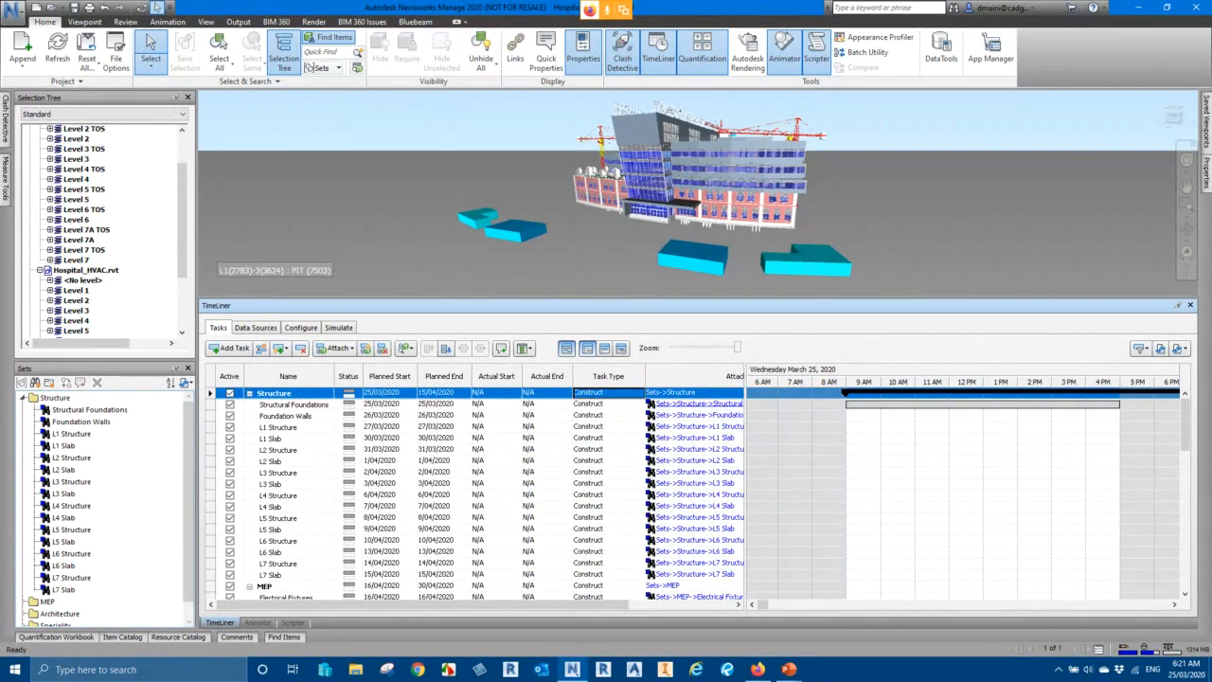
pyautogui.click(611, 393)
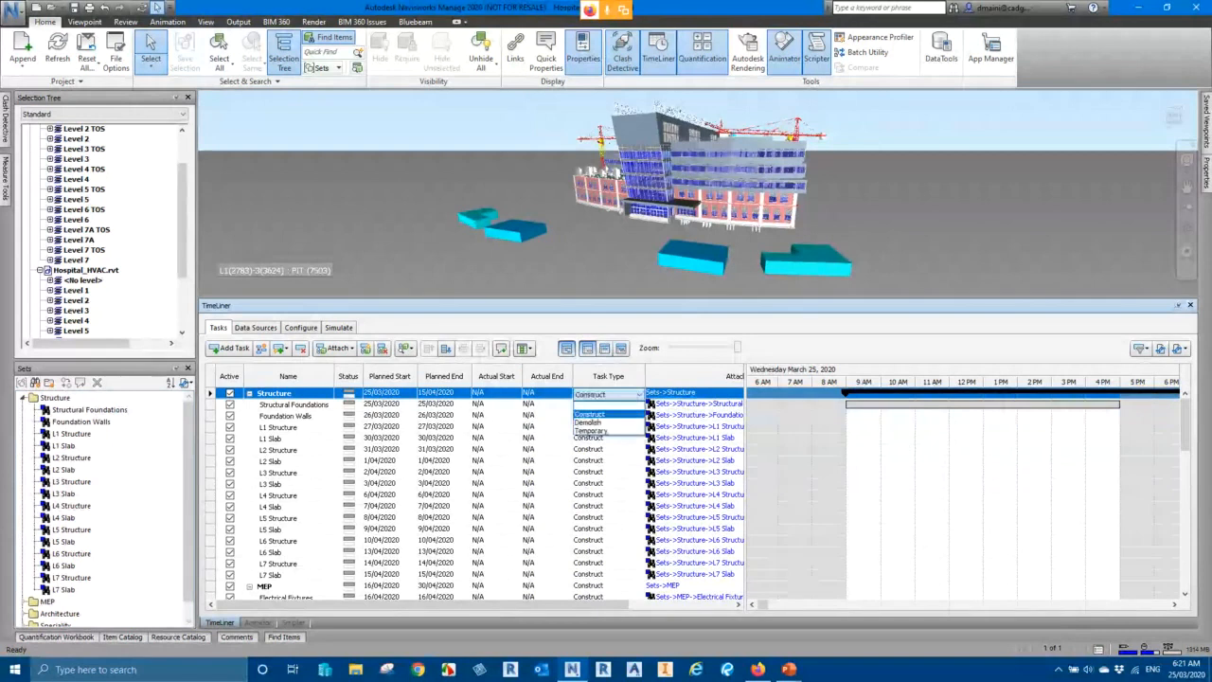
pyautogui.click(589, 413)
# Step: Set the task type of the MEP, Architecture and Speciality parent tasks to blank
pyautogui.moveTo(1185, 425); pyautogui.dragTo(1185, 464)
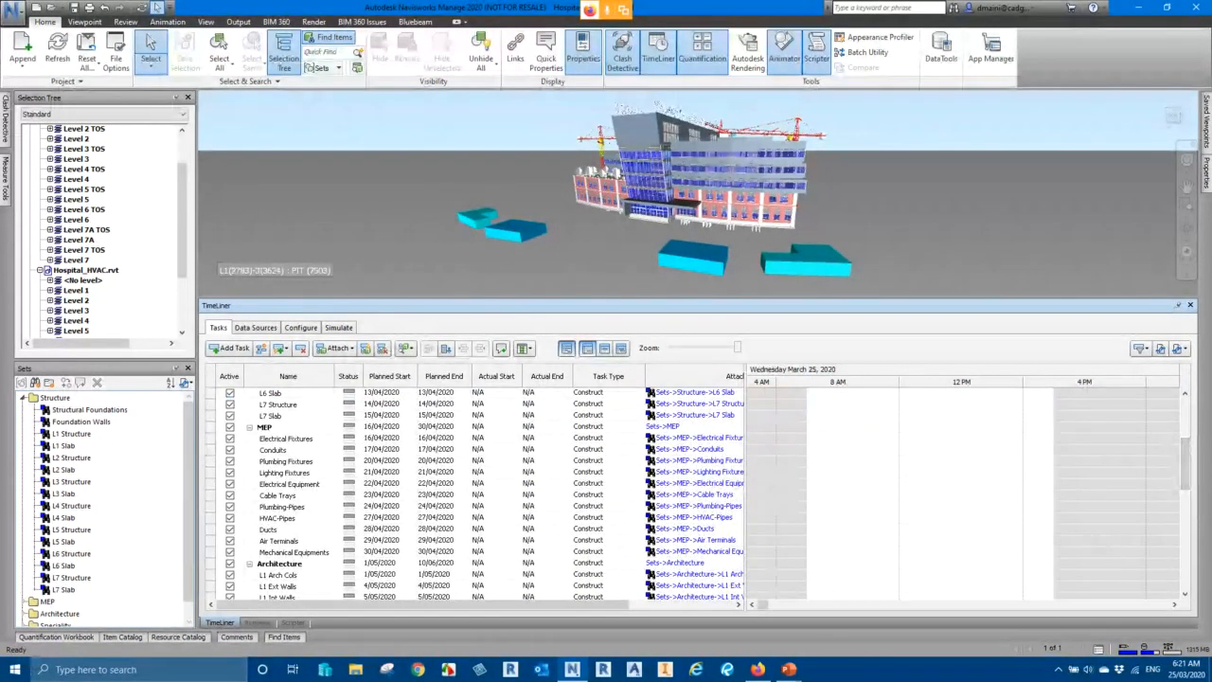
pyautogui.click(608, 427)
pyautogui.click(604, 439)
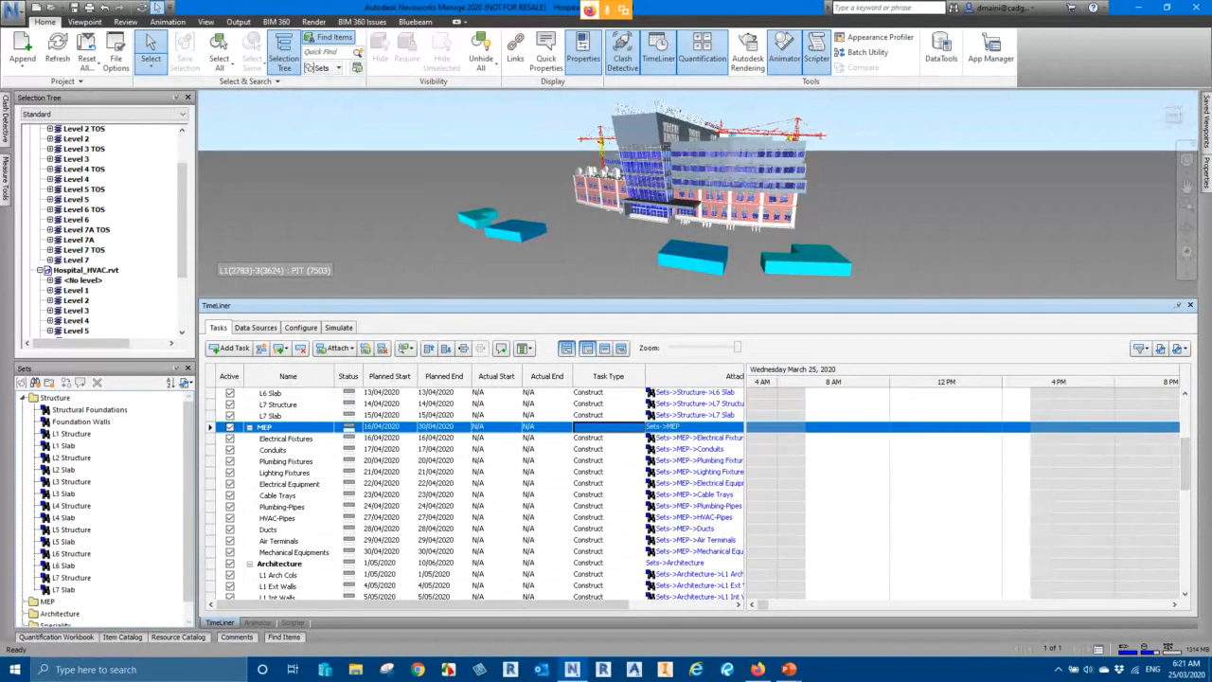
pyautogui.click(609, 564)
pyautogui.click(604, 574)
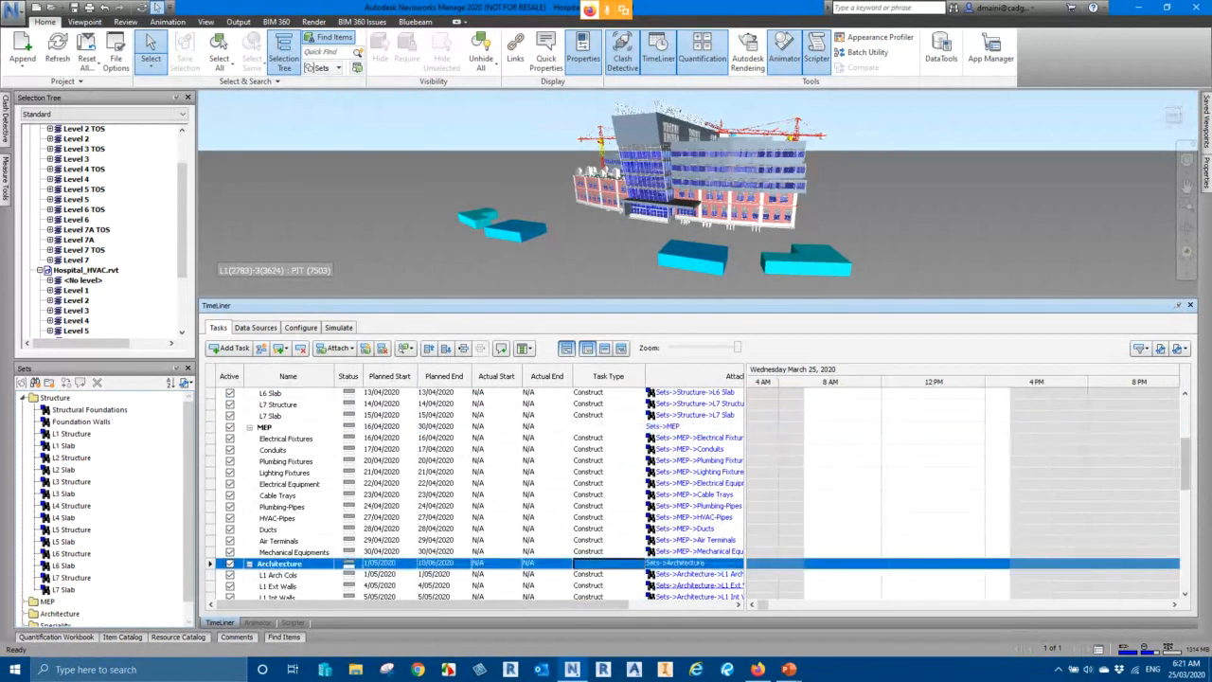
pyautogui.moveTo(1185, 463); pyautogui.dragTo(1185, 562)
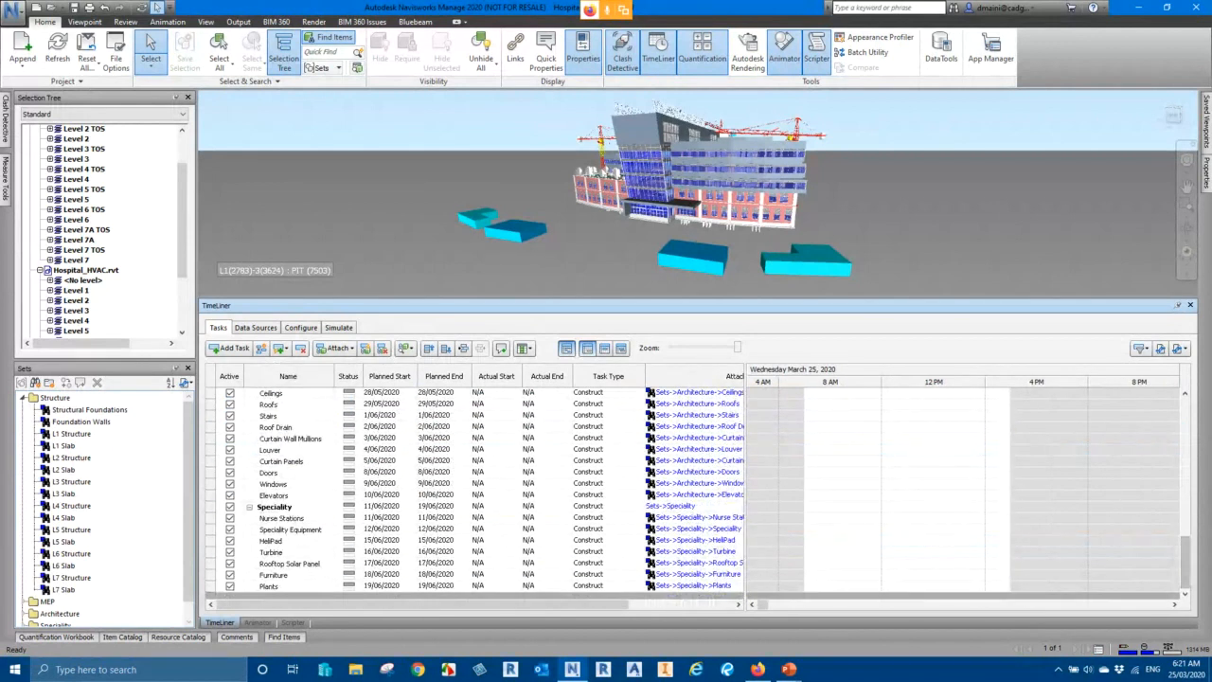
pyautogui.click(608, 507)
pyautogui.click(604, 518)
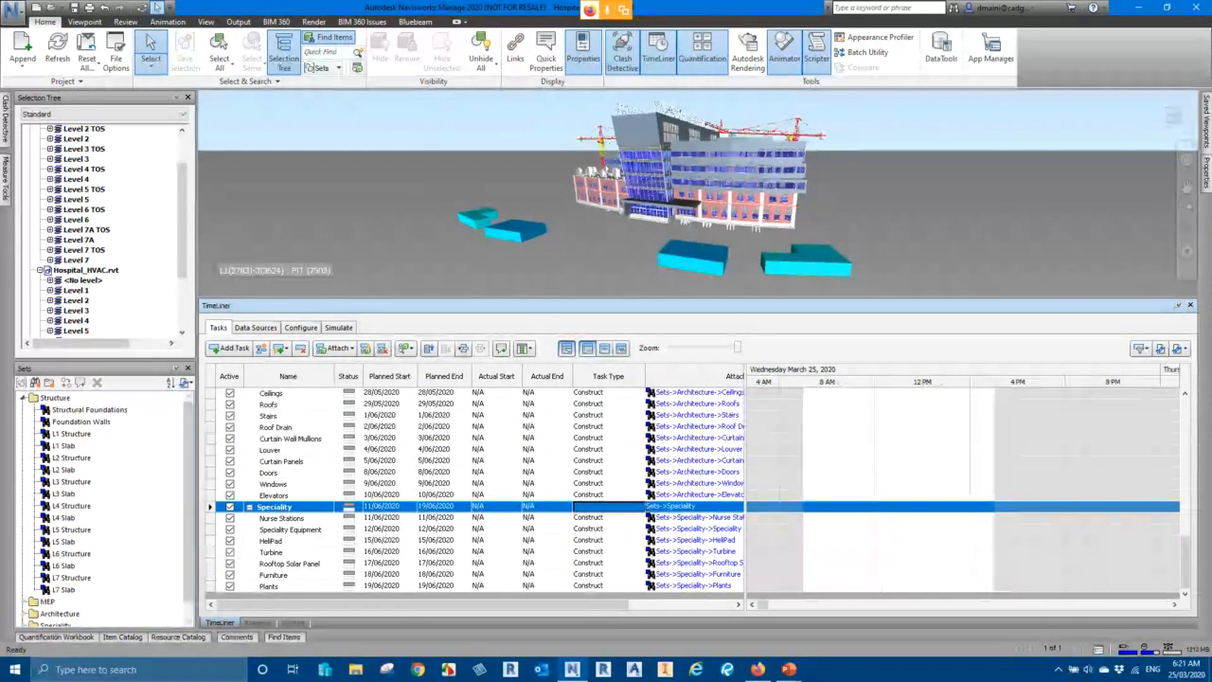
# Step: Collapse the Structure folder of sets and play the construction simulation from 25/03/2020, stopping it partway
pyautogui.click(338, 327)
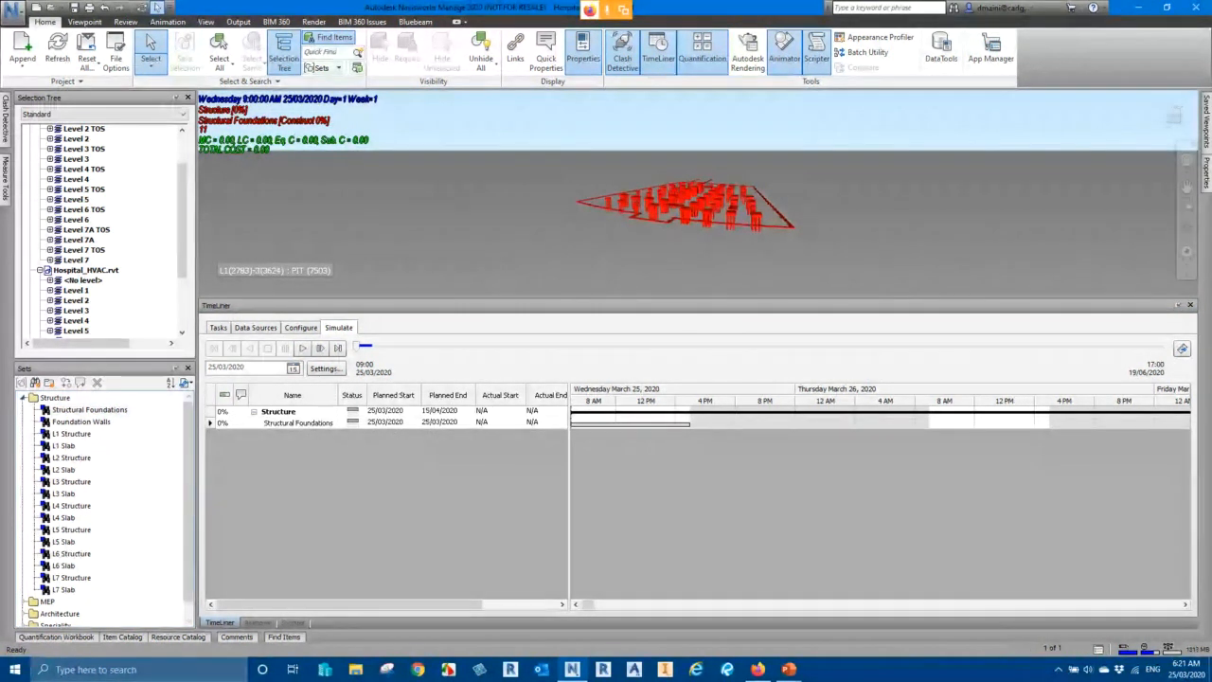
pyautogui.click(24, 397)
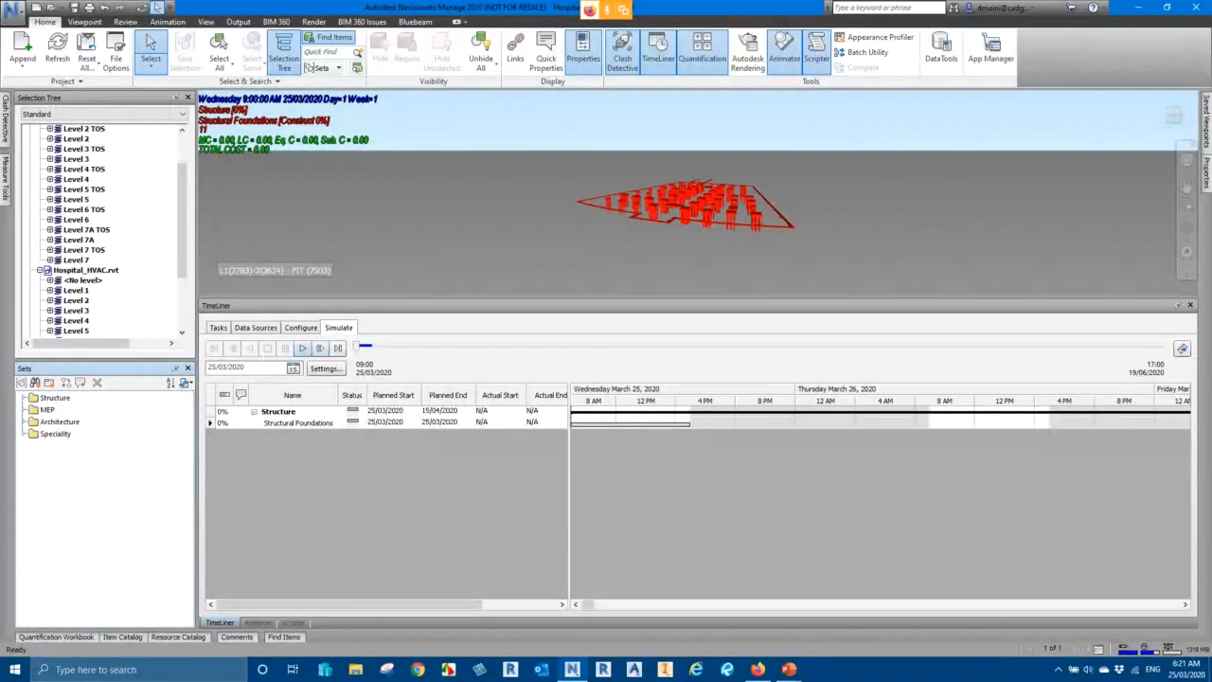
pyautogui.click(302, 347)
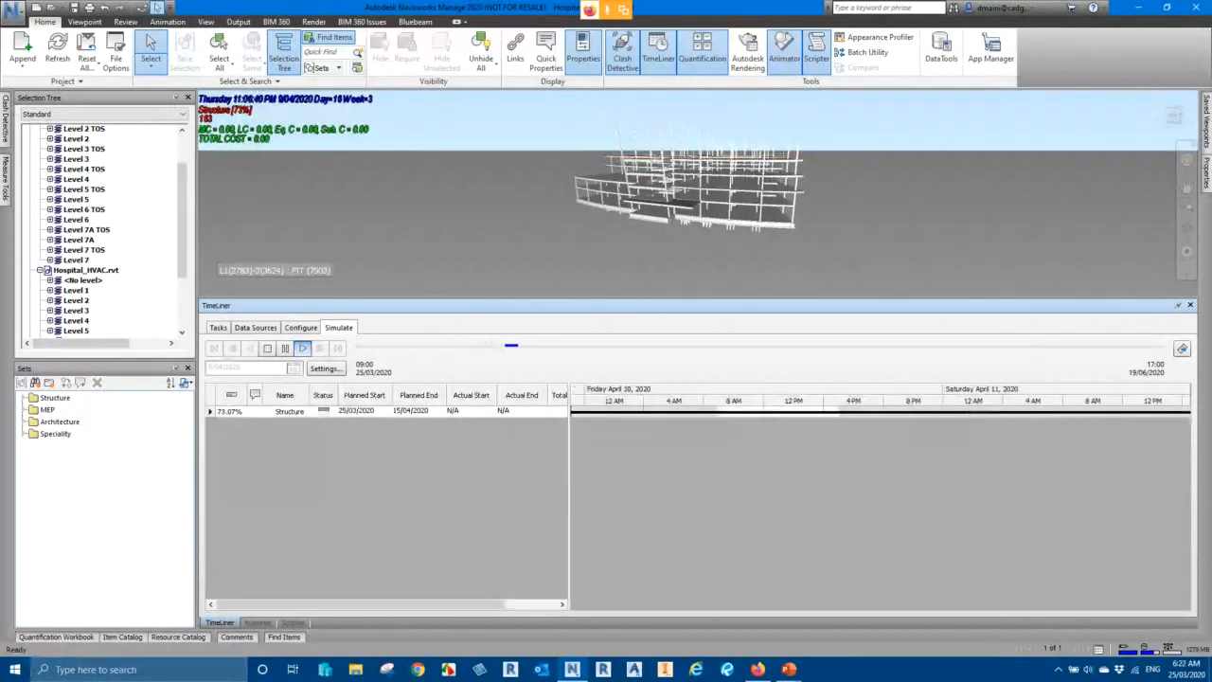
pyautogui.click(268, 348)
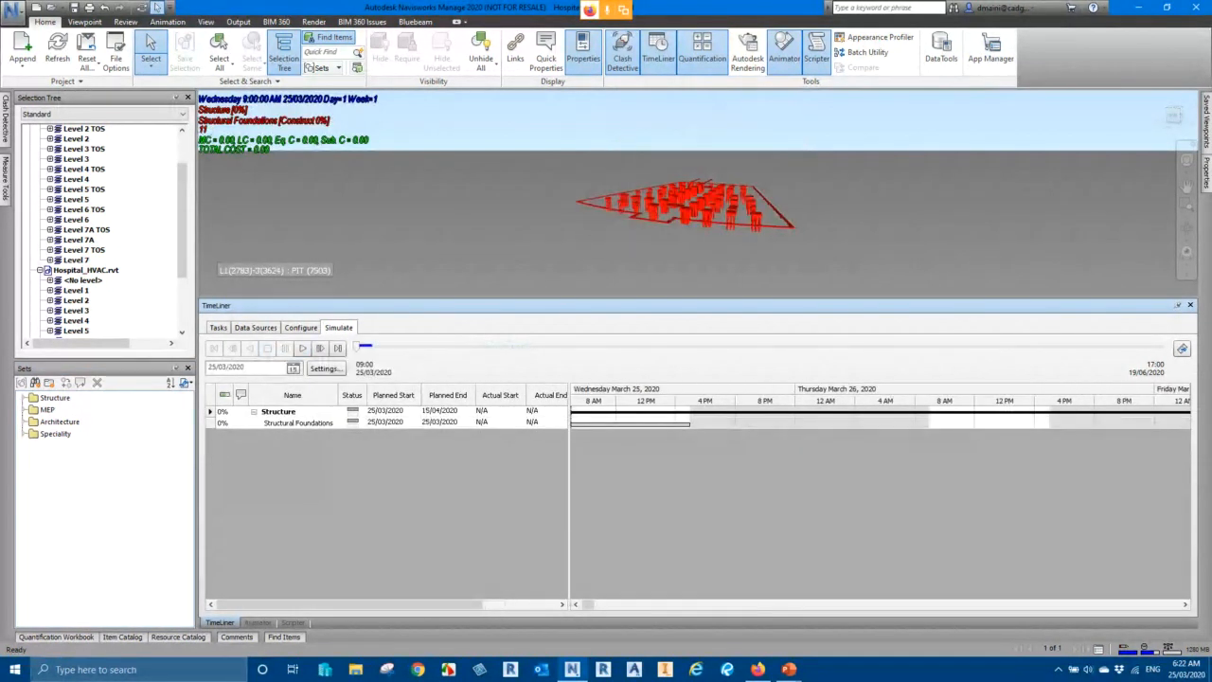
# Step: Return to the TimeLiner task list and hide its Gantt chart
pyautogui.click(218, 327)
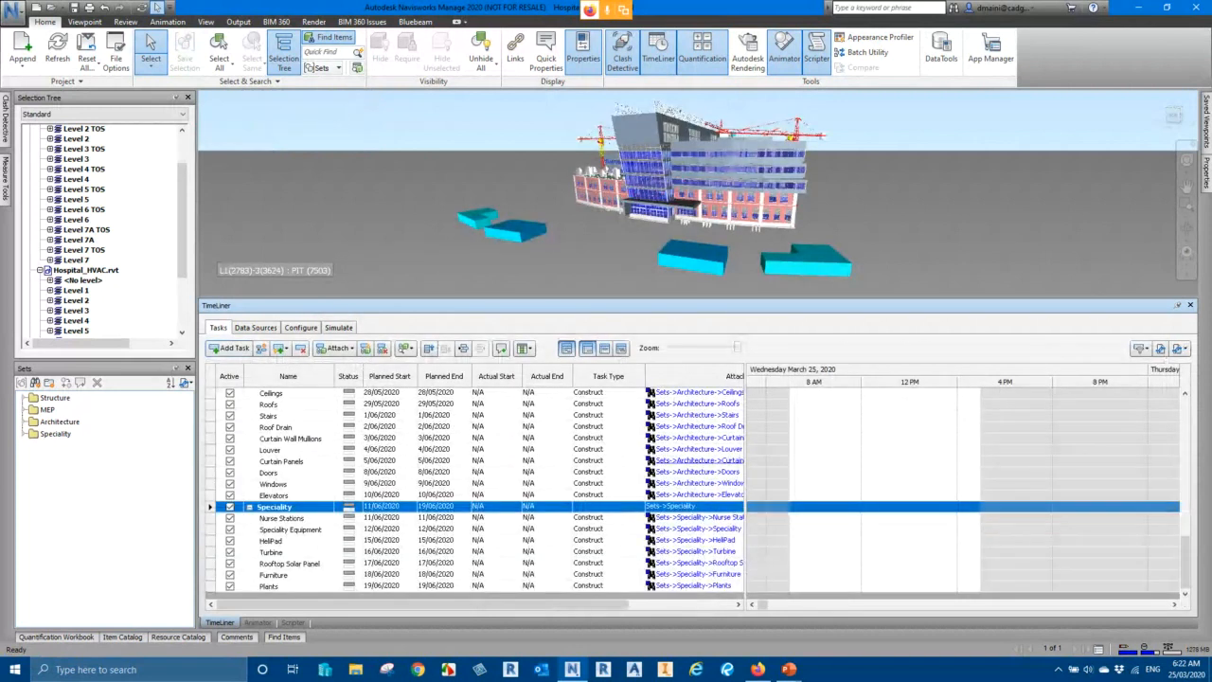
pyautogui.click(566, 349)
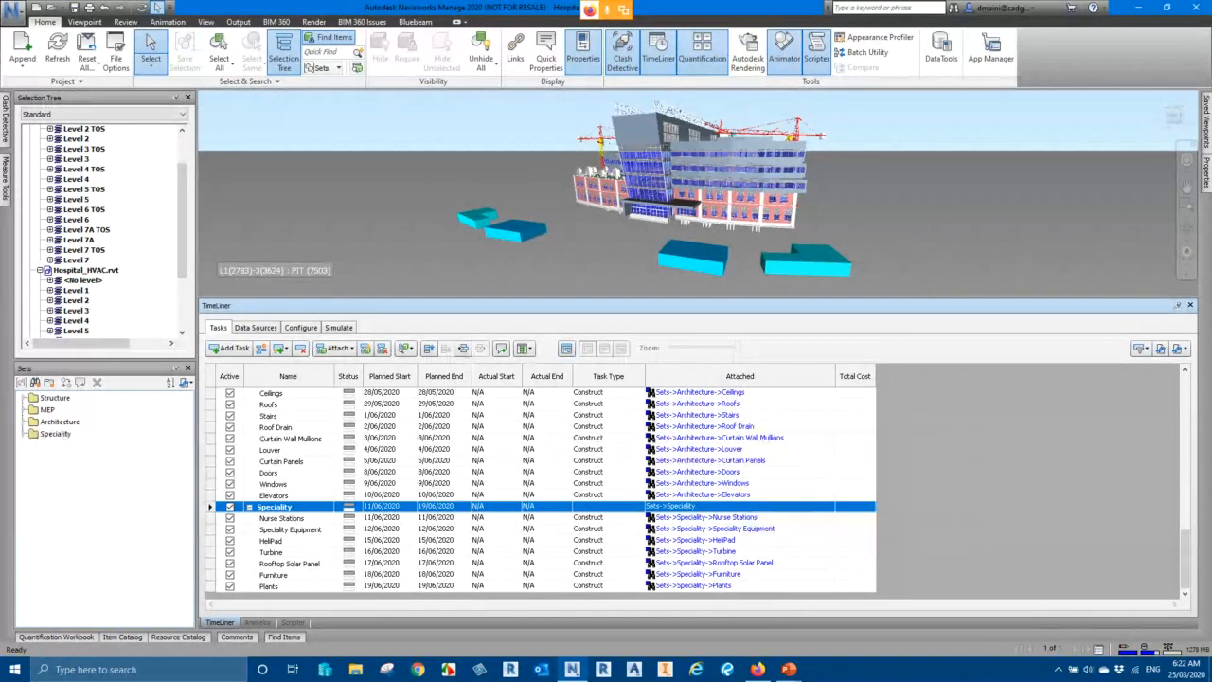
pyautogui.click(512, 585)
pyautogui.scroll(5, 511, 568)
pyautogui.scroll(5, 539, 493)
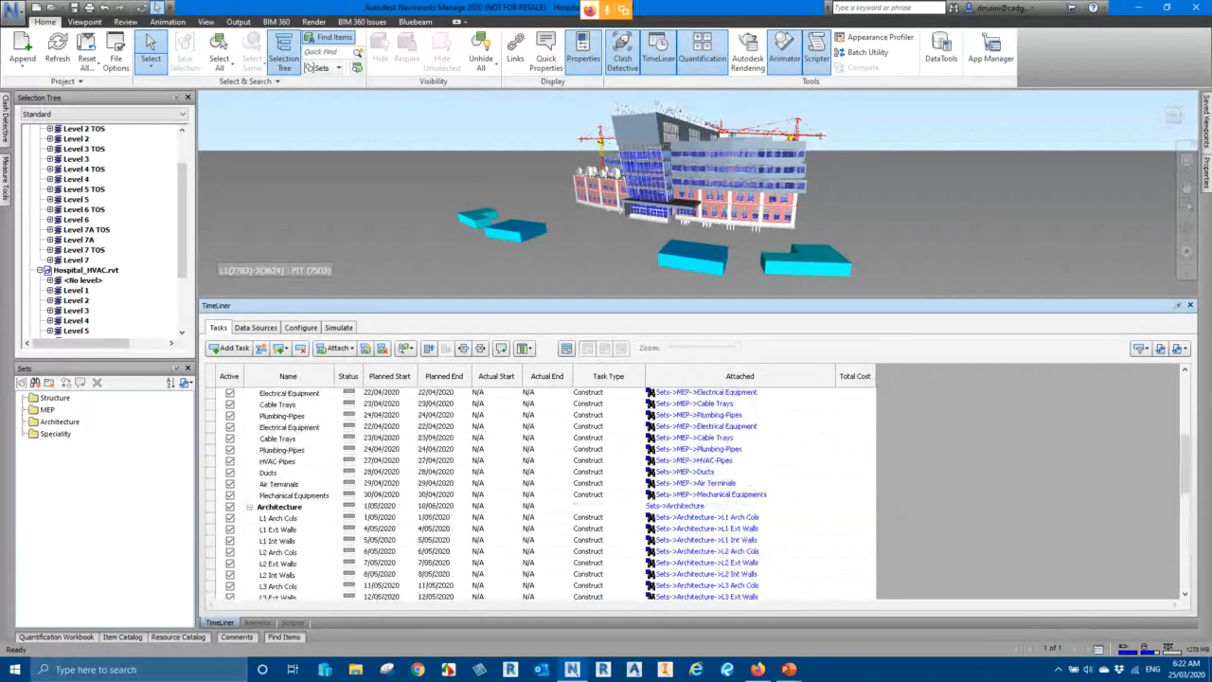
# Step: Delete all the set-based tasks from the TimeLiner task list
pyautogui.scroll(5, 540, 492)
pyautogui.hotkey('ctrl', 'a')
pyautogui.rightClick(282, 392)
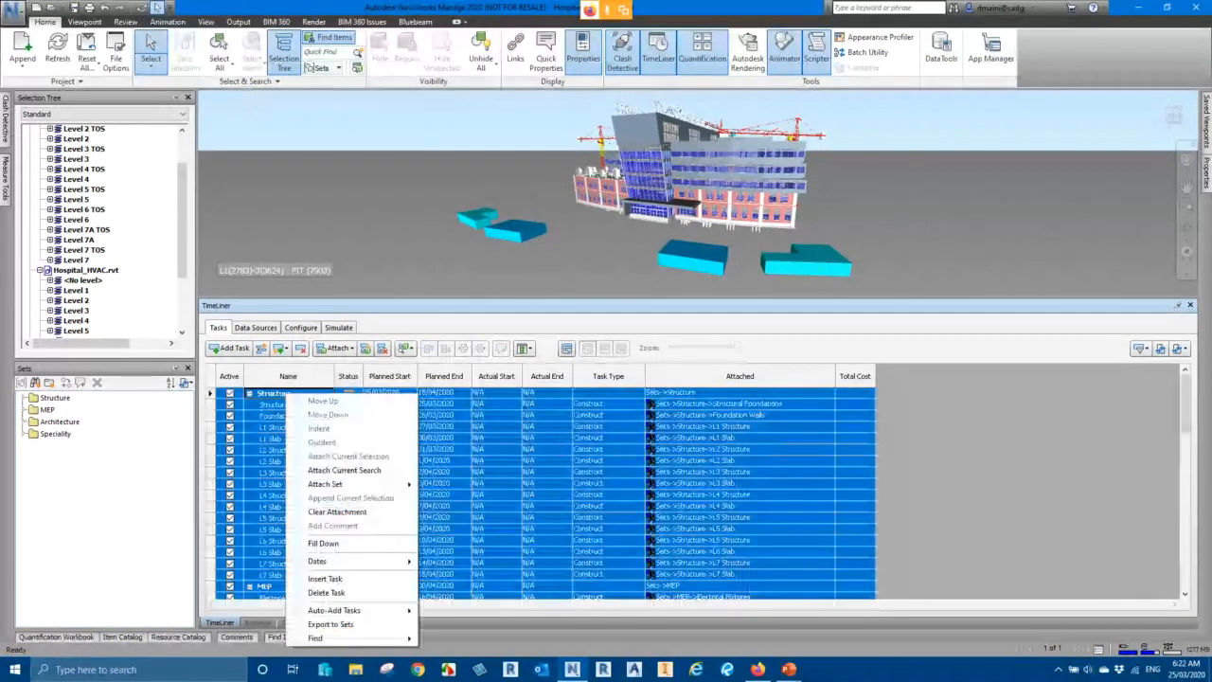
pyautogui.click(325, 591)
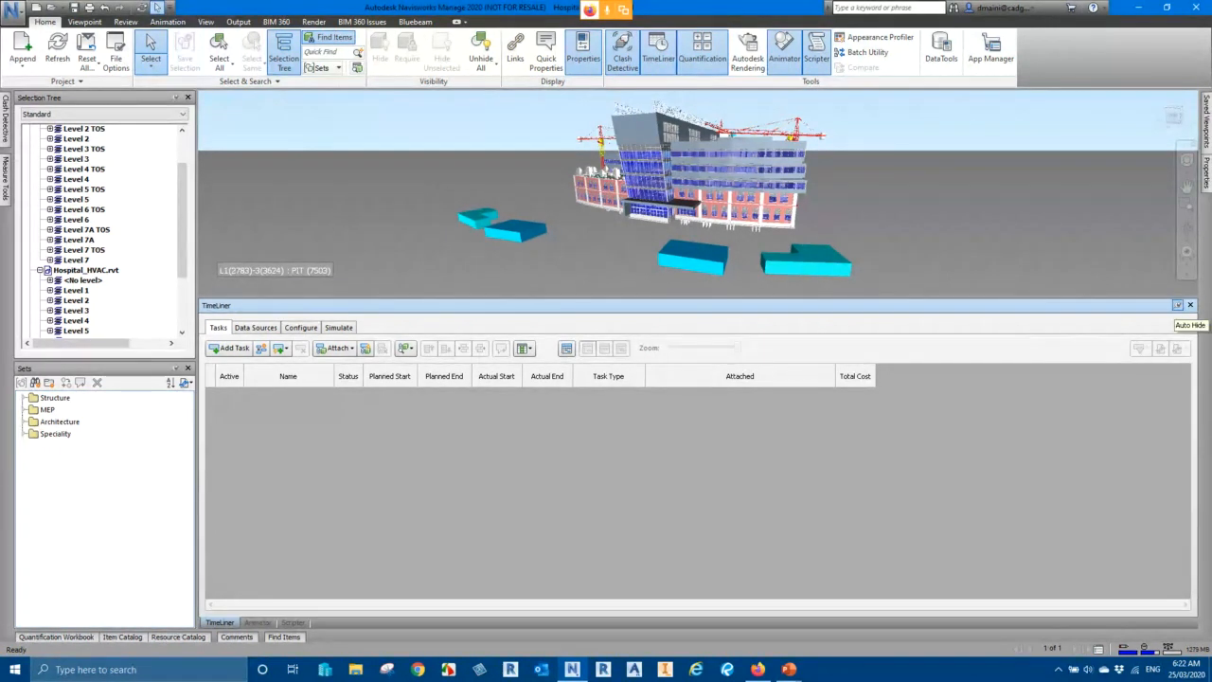
# Step: Switch to the running PowerPoint slide show and go back to the Managing Construction Changes slide
pyautogui.moveTo(789, 670)
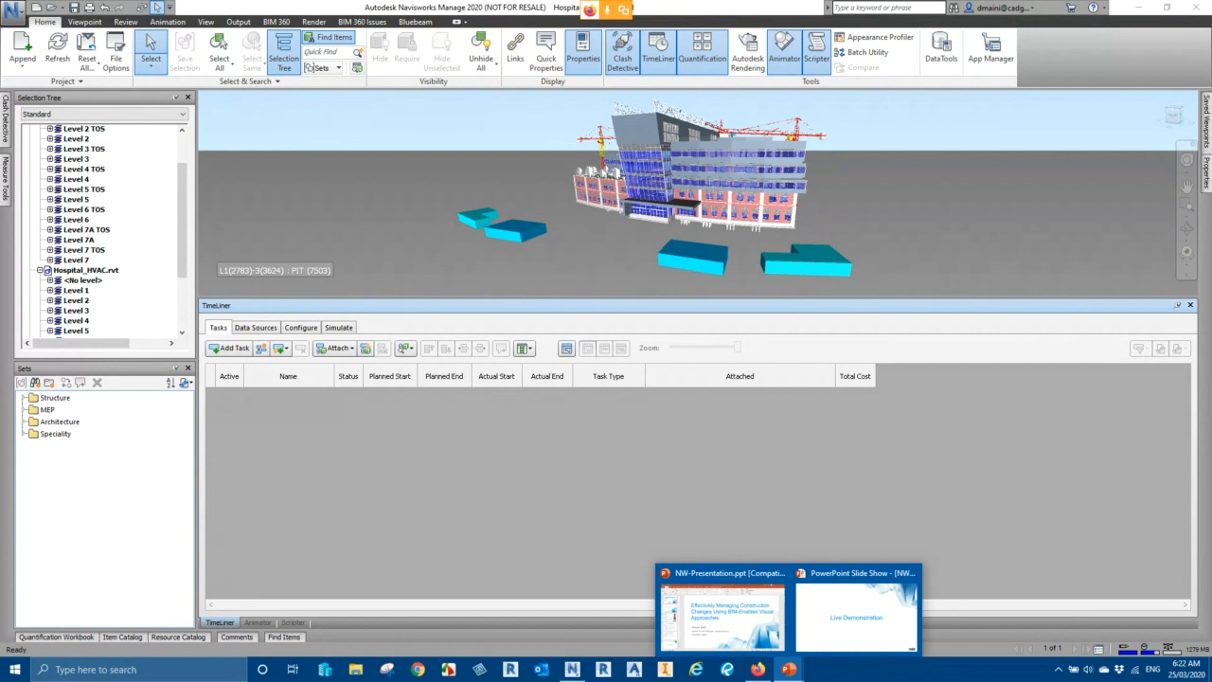
pyautogui.click(857, 615)
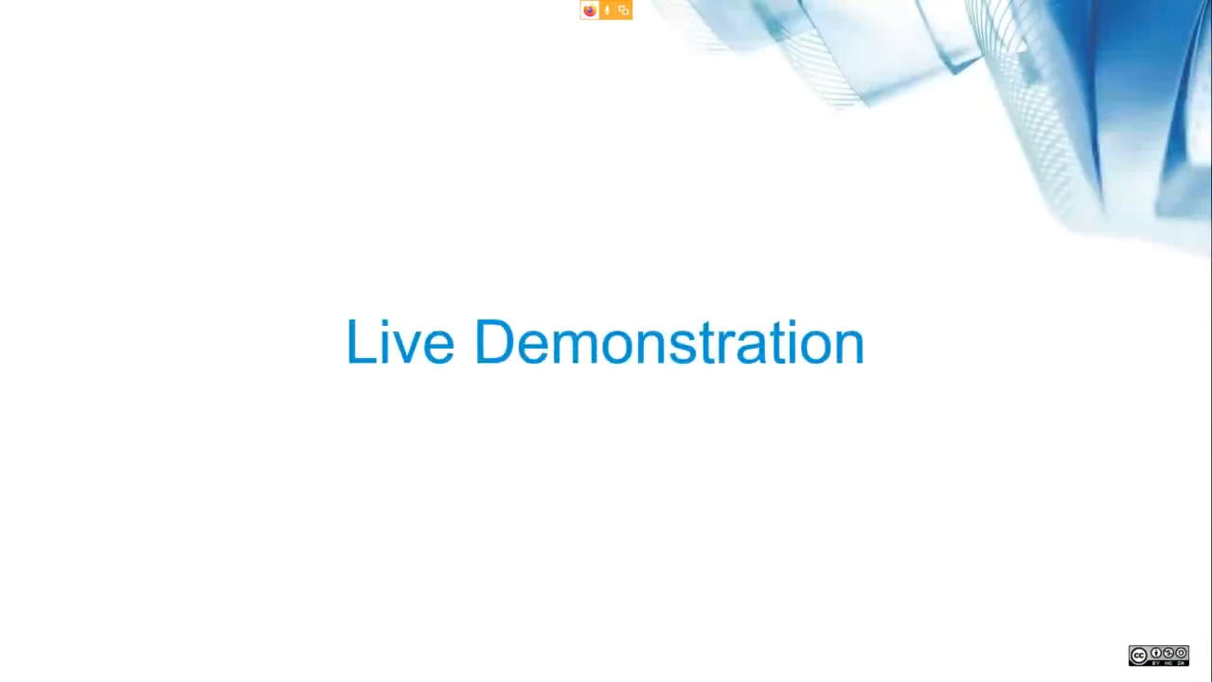
pyautogui.press('Left')
pyautogui.press('Left')
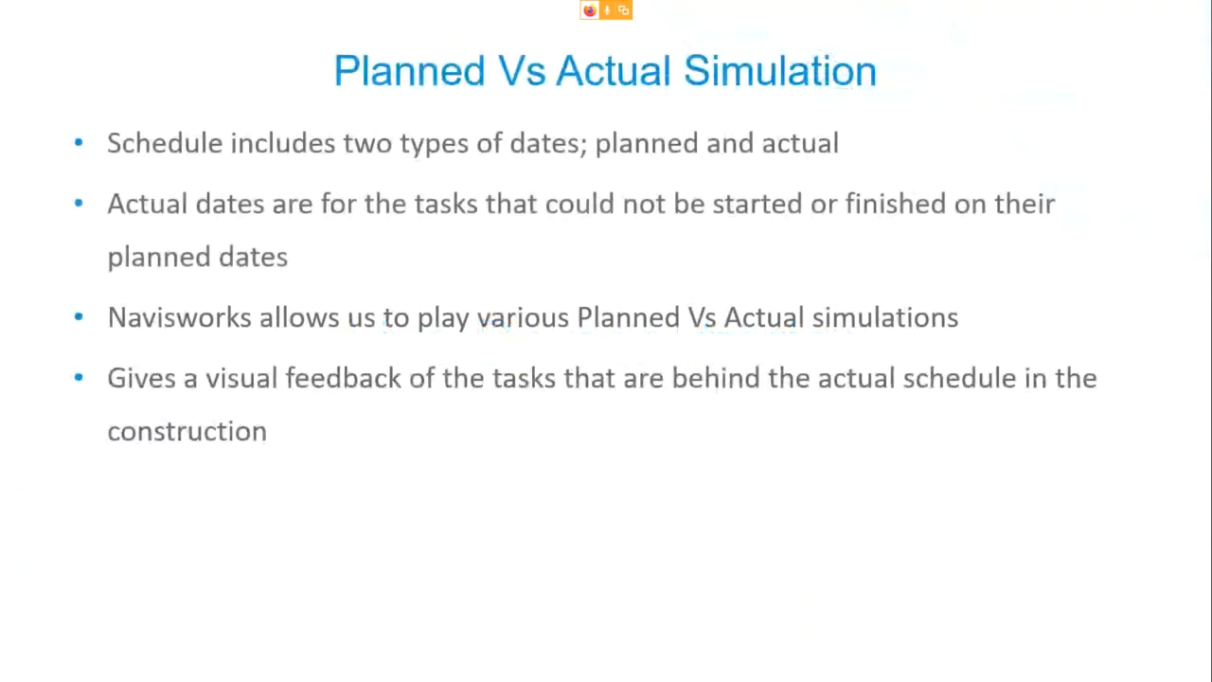
pyautogui.press('Left')
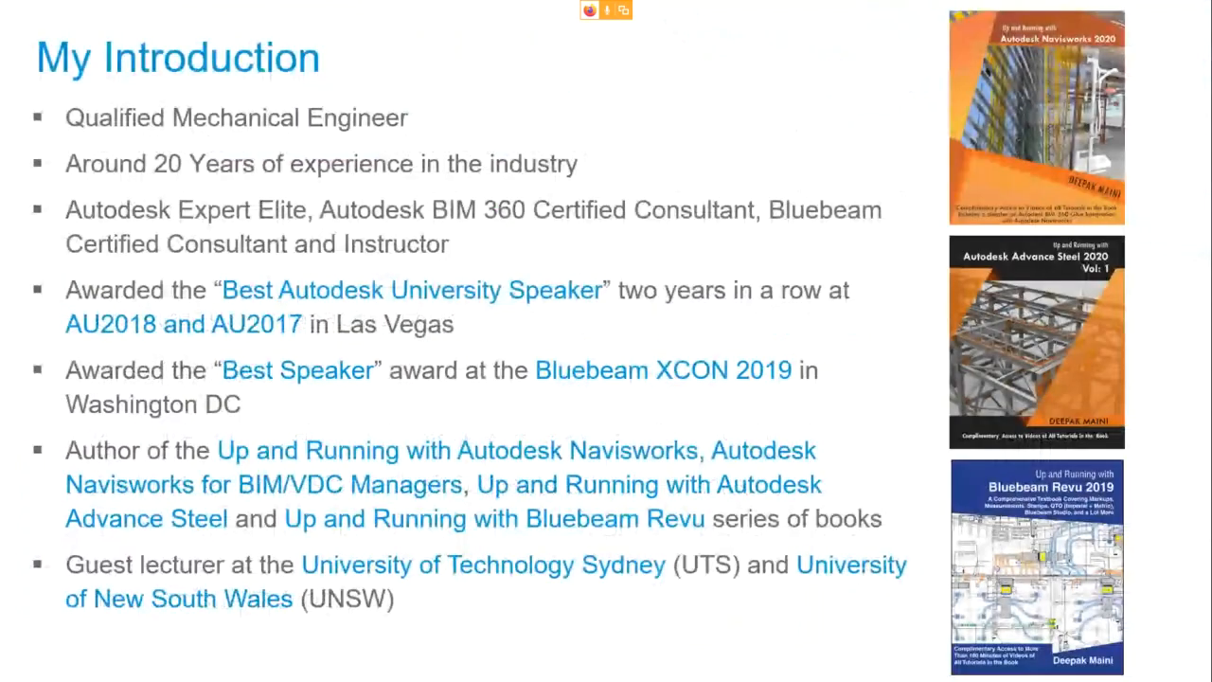
pyautogui.press('Right')
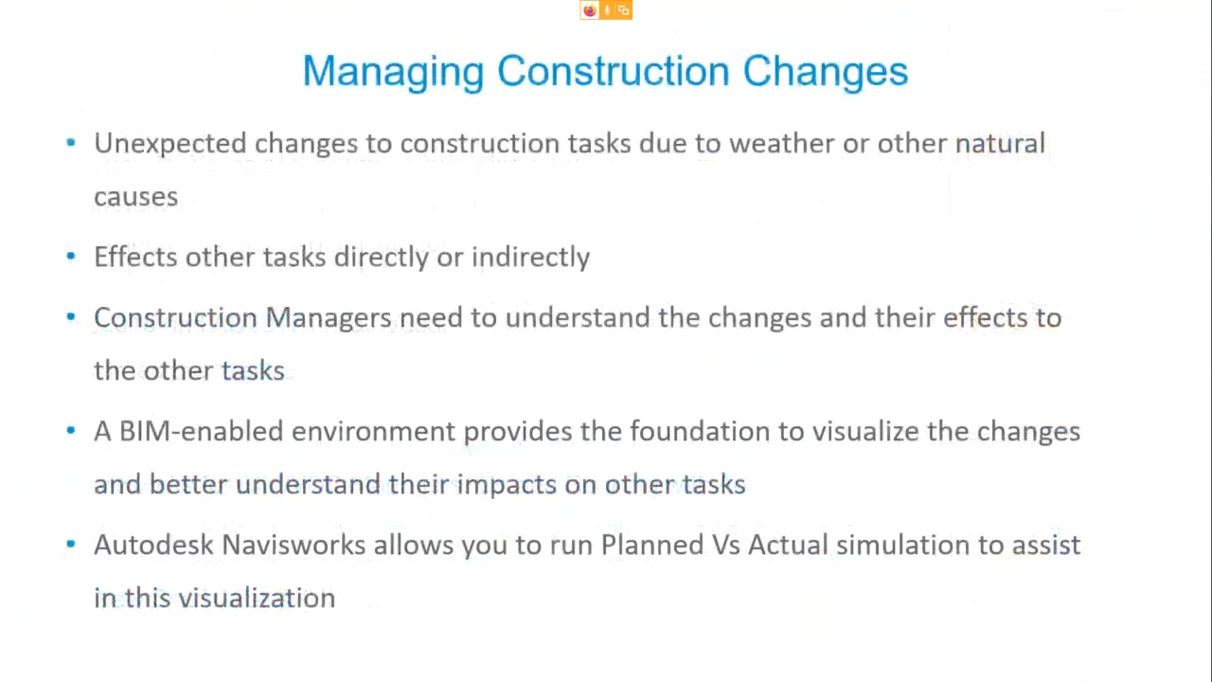
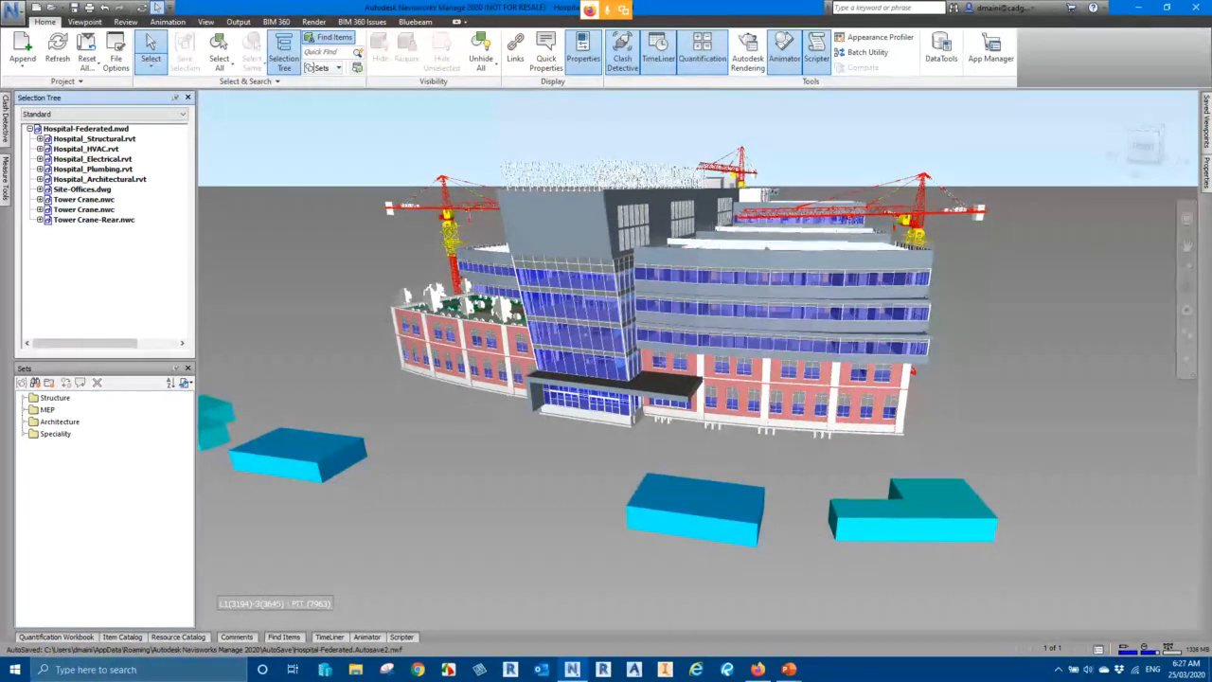
# Step: Isolate Hospital_HVAC.rvt by hiding all unselected items, inspect its services in the view, and unhide all models again
pyautogui.rightClick(85, 148)
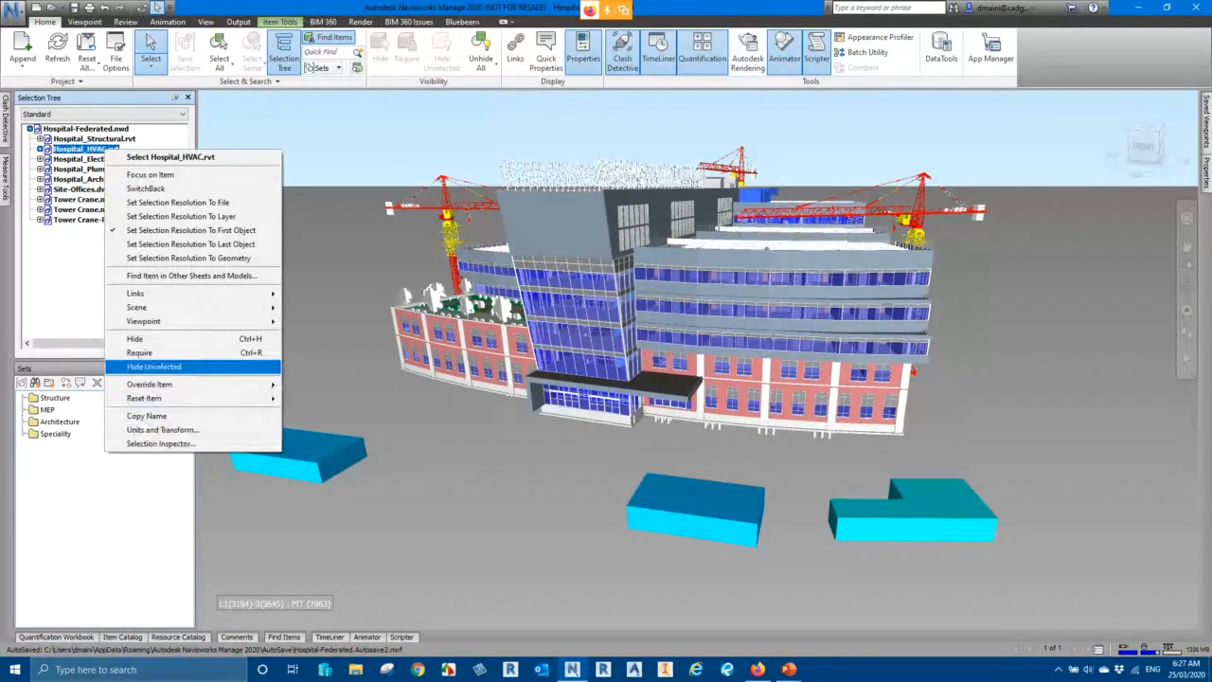
pyautogui.click(189, 361)
pyautogui.press('Escape')
pyautogui.scroll(4, 645, 301)
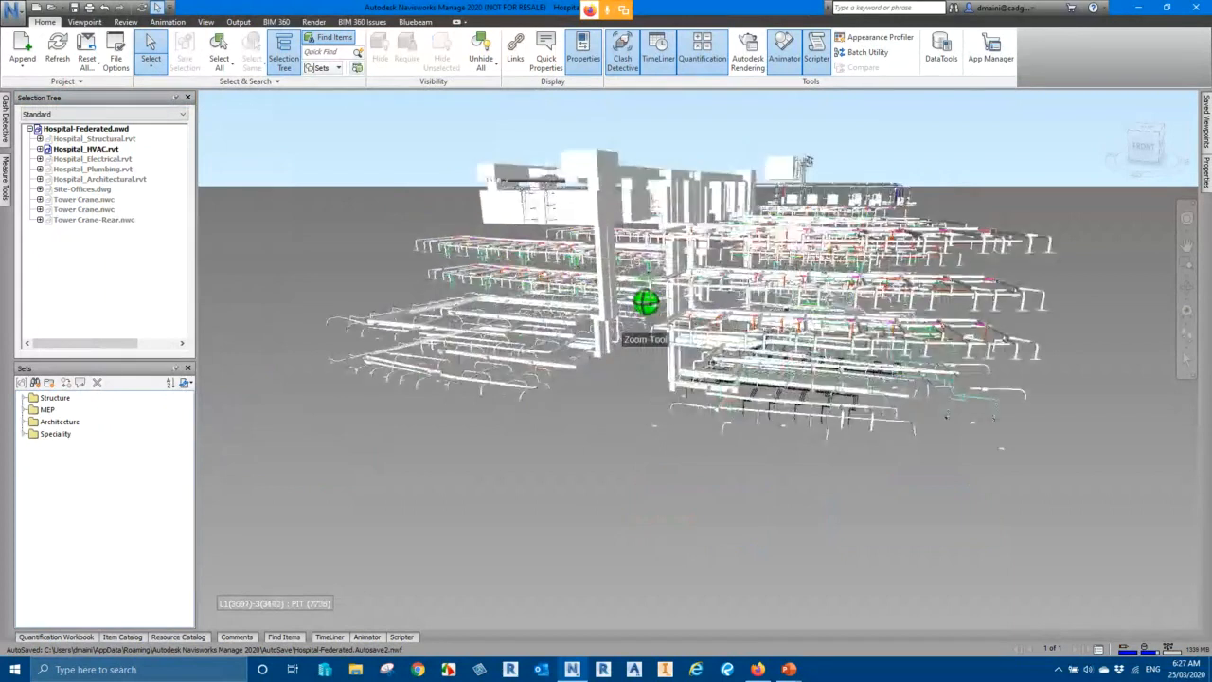
pyautogui.keyDown('shift'); pyautogui.moveTo(645, 301); pyautogui.dragTo(624, 327, button='middle'); pyautogui.keyUp('shift')
pyautogui.scroll(-3, 623, 328)
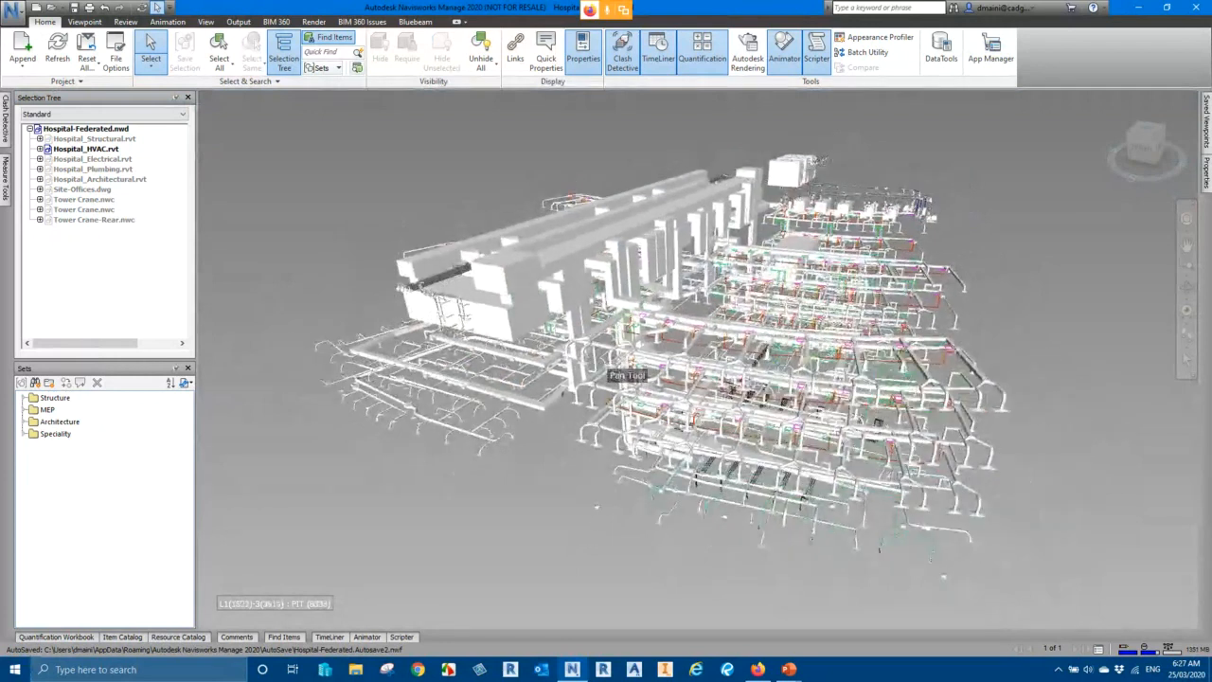
pyautogui.click(480, 52)
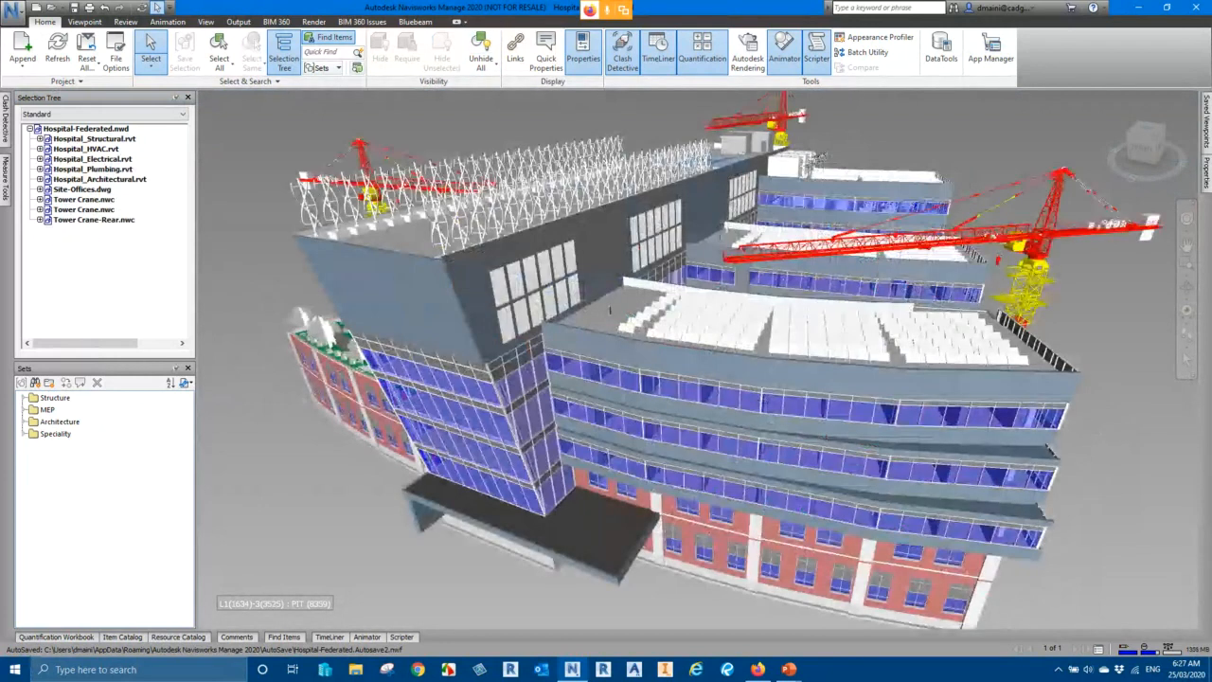
pyautogui.scroll(-4, 609, 311)
pyautogui.keyDown('shift'); pyautogui.moveTo(587, 327); pyautogui.dragTo(650, 352, button='middle'); pyautogui.keyUp('shift')
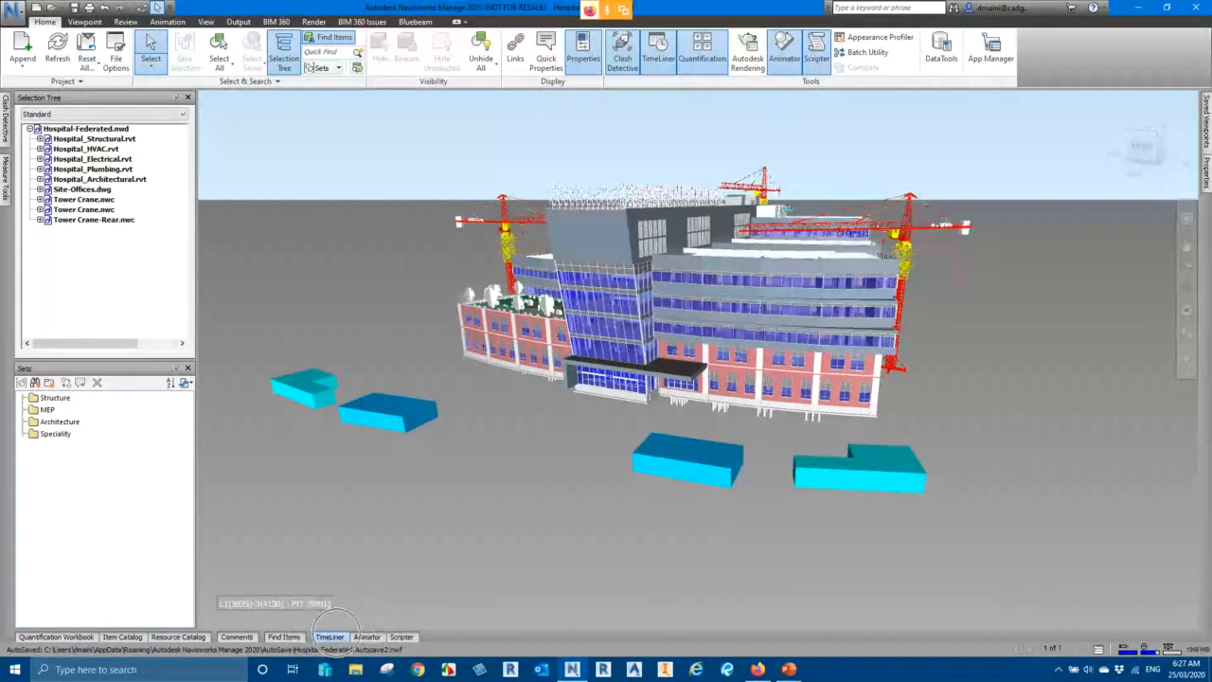
# Step: Open the TimeLiner window, keep it pinned below the model view, and display its Gantt chart
pyautogui.click(329, 636)
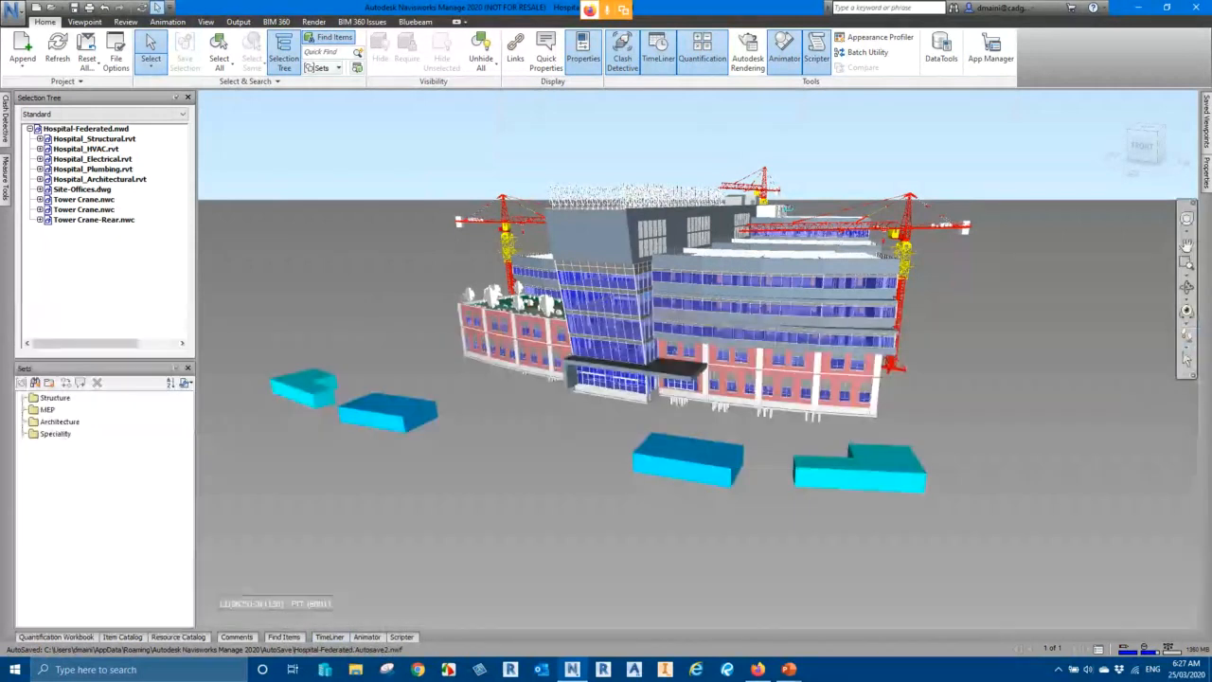
pyautogui.click(329, 636)
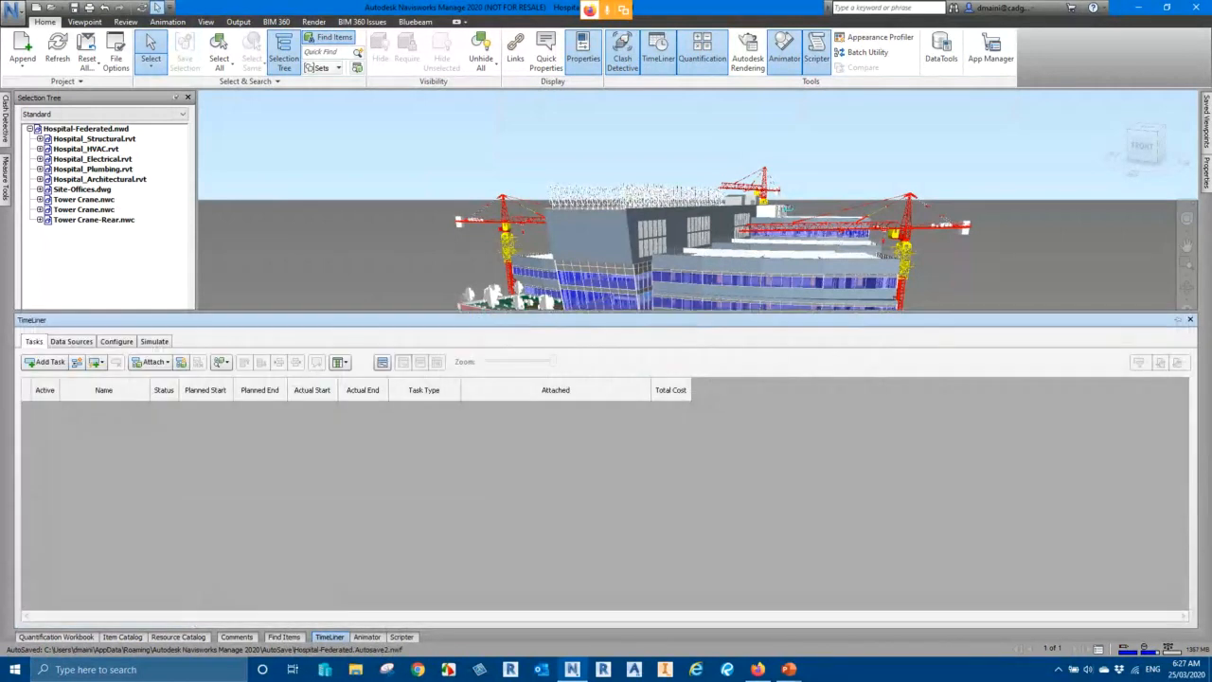
pyautogui.click(1178, 319)
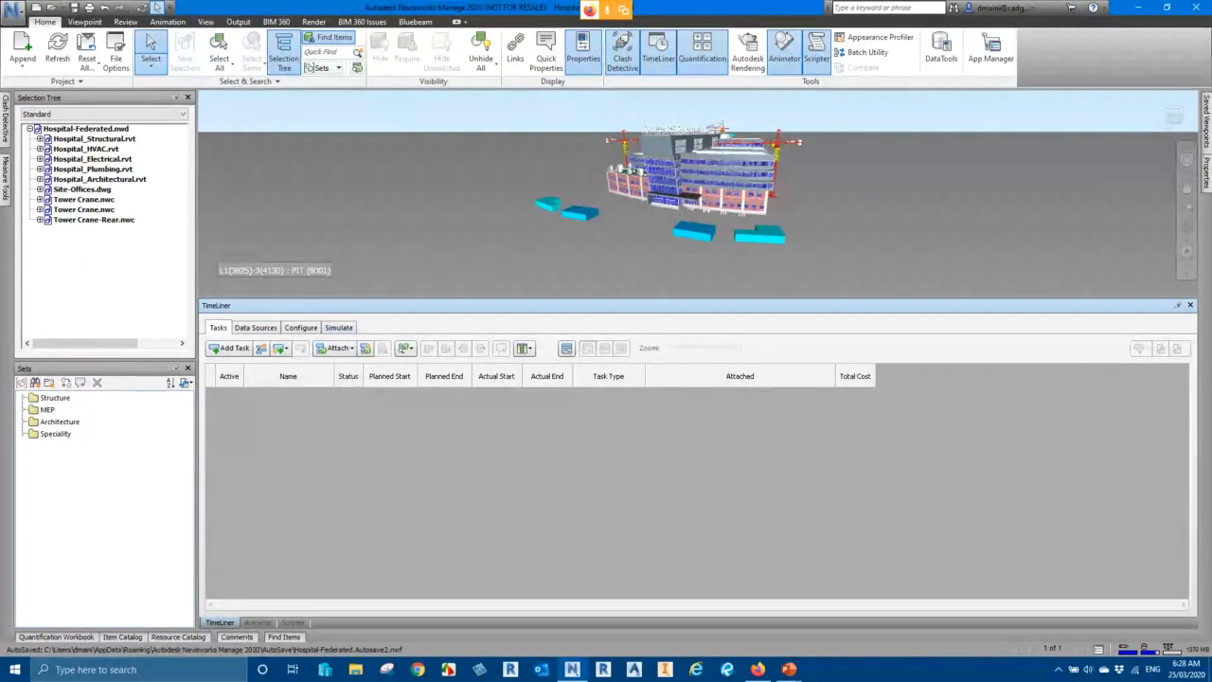
pyautogui.click(566, 347)
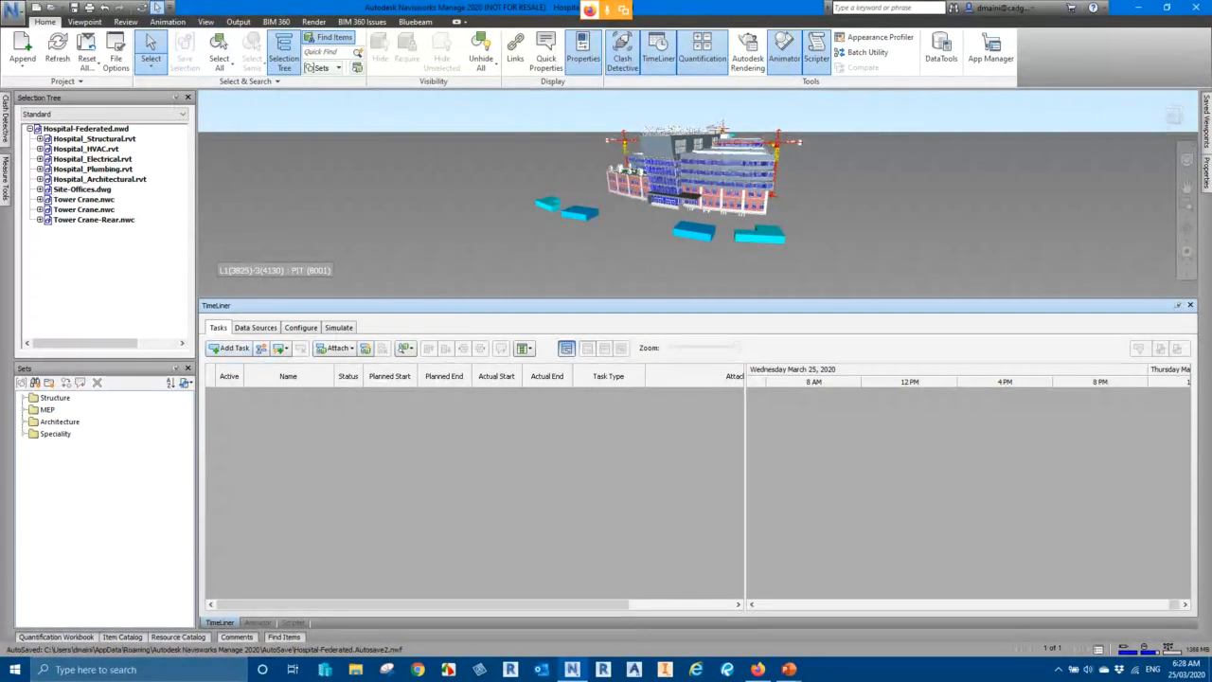
# Step: Auto-add TimeLiner tasks for every topmost item and check the selection attached to the Hospital_Structural.rvt task
pyautogui.rightClick(399, 432)
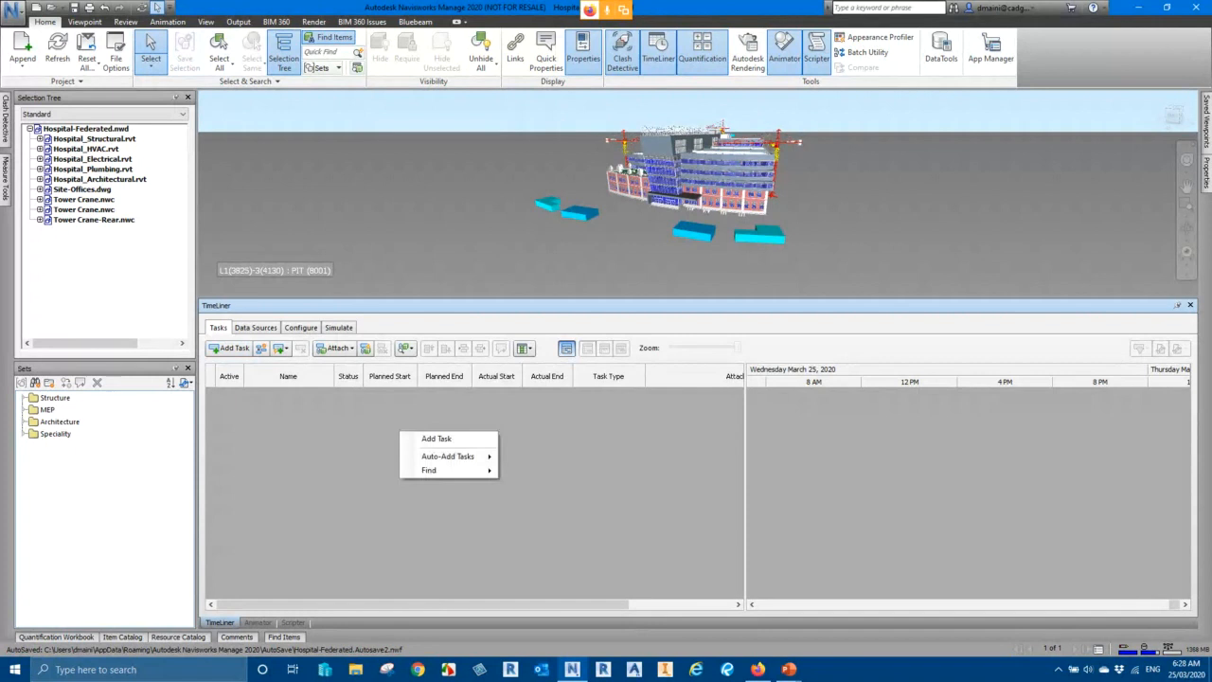
pyautogui.moveTo(447, 456)
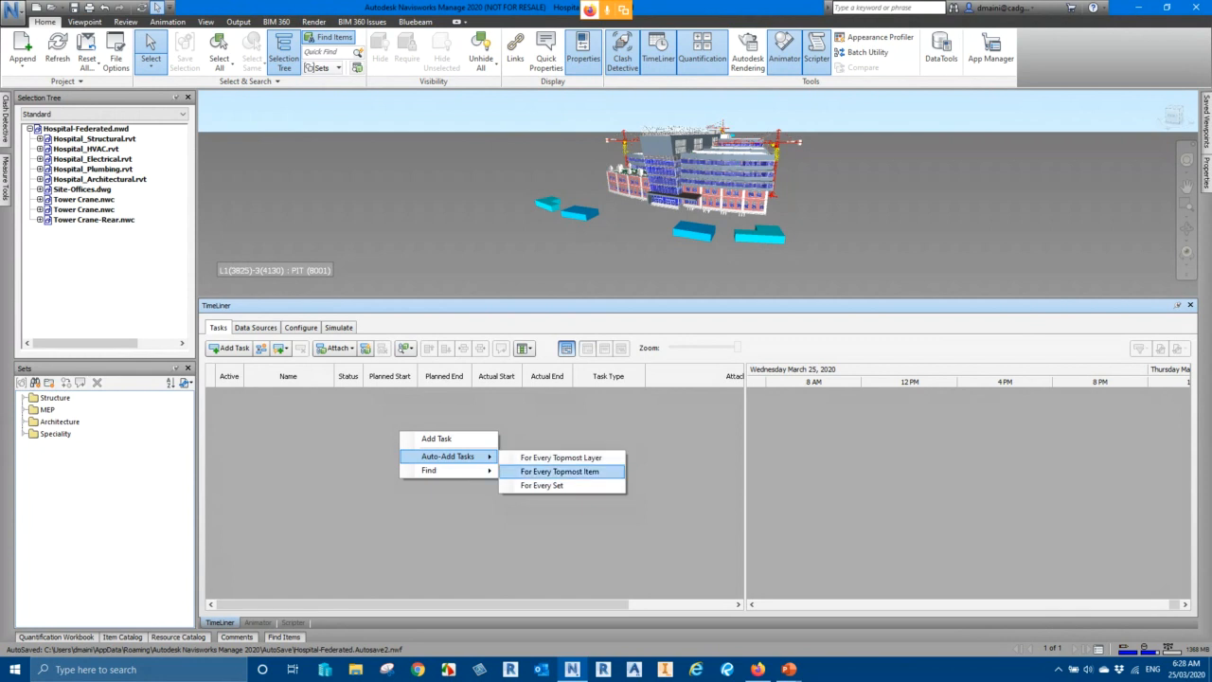
pyautogui.click(559, 470)
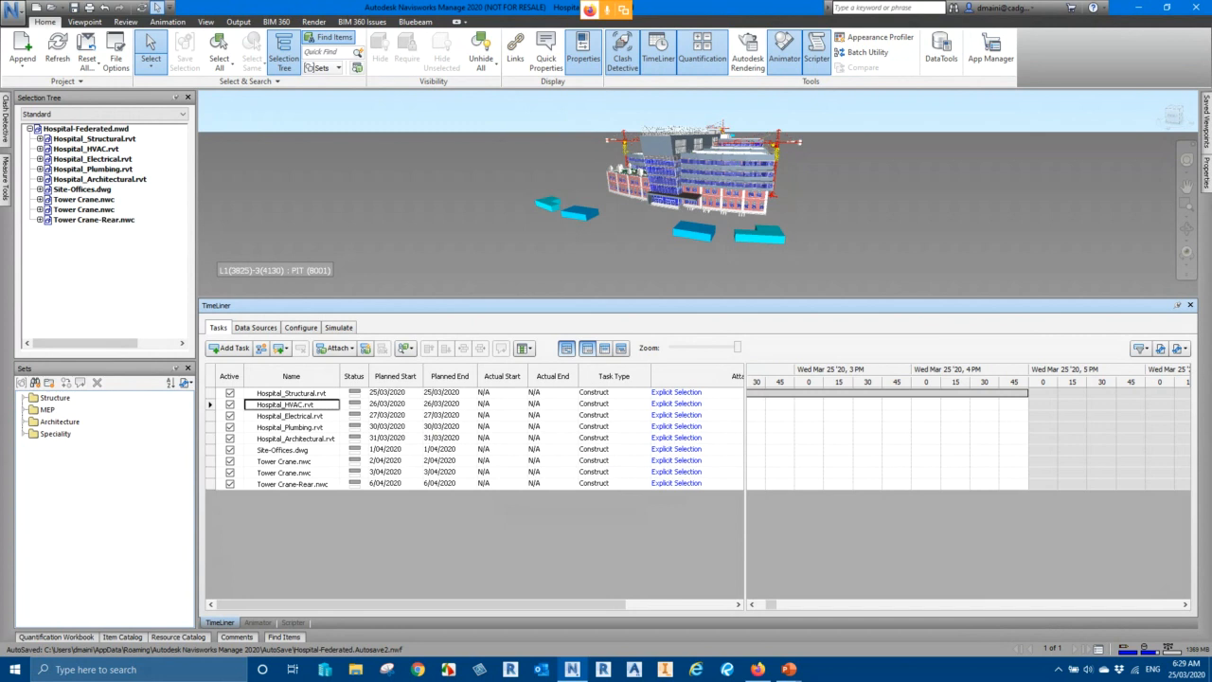
pyautogui.press('ctrl')
pyautogui.press('ctrl')
pyautogui.click(676, 391)
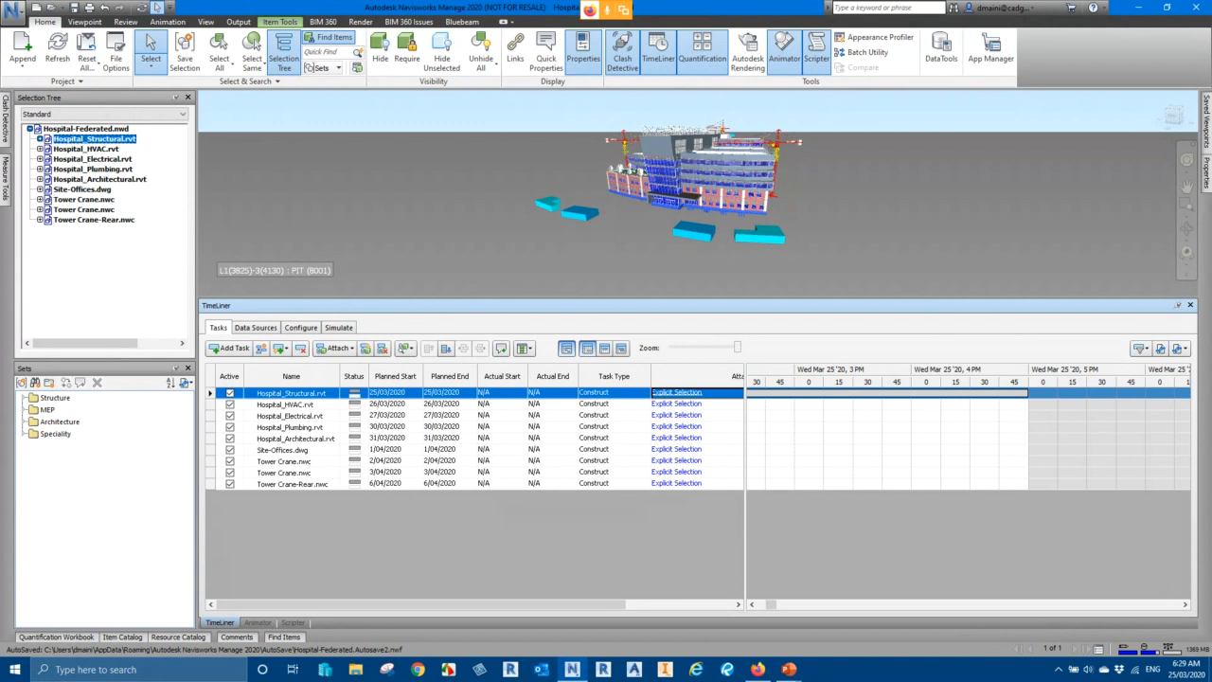
# Step: Set the simulation view to Planned in the Simulation Settings
pyautogui.click(338, 327)
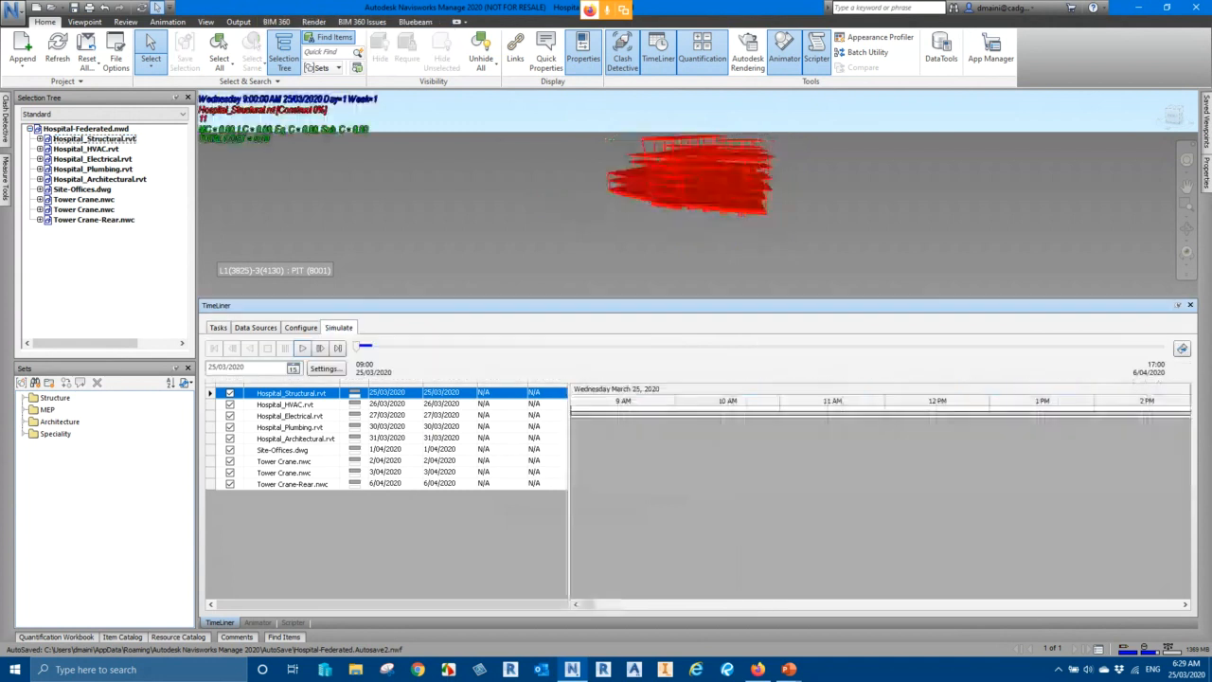
pyautogui.click(327, 368)
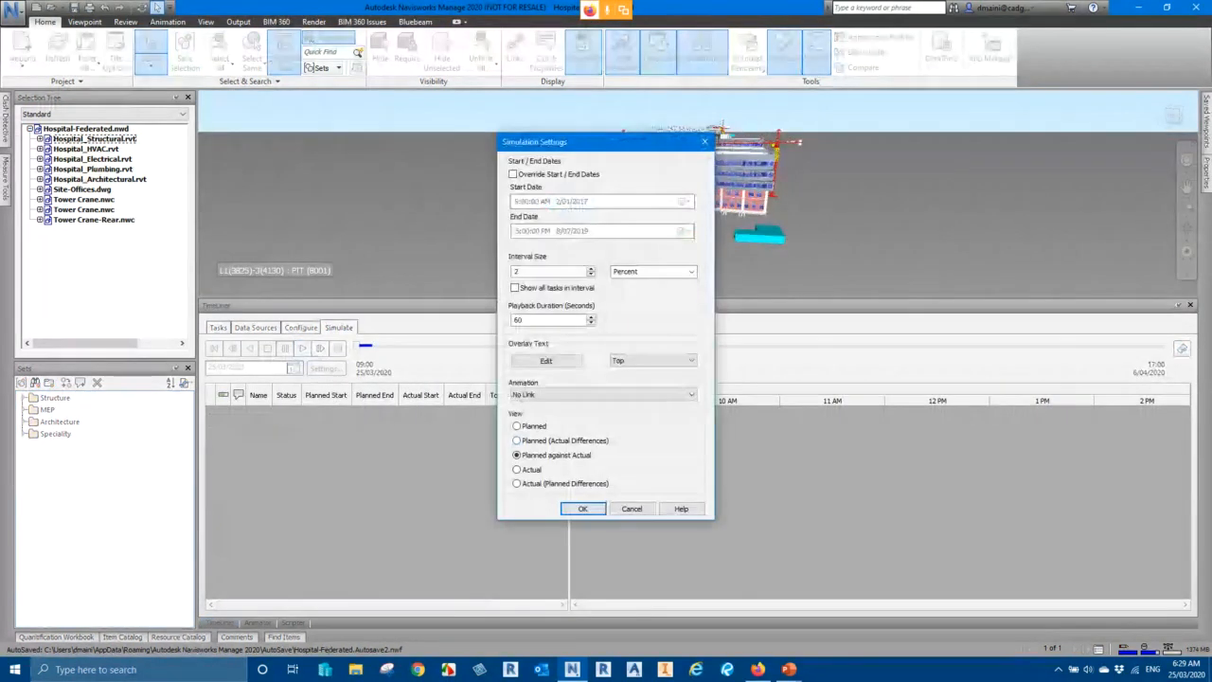
pyautogui.click(517, 426)
pyautogui.click(582, 509)
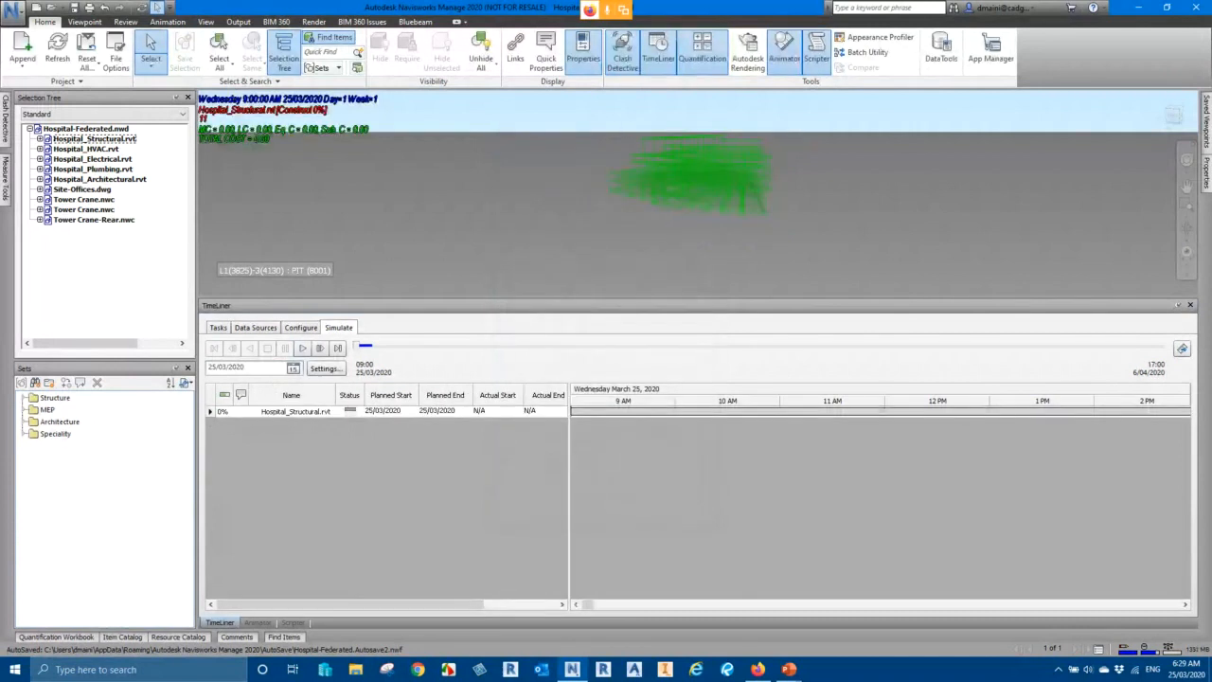
# Step: Play the construction simulation of the file-based tasks, viewing the model up close and full screen, and stop it partway
pyautogui.click(302, 349)
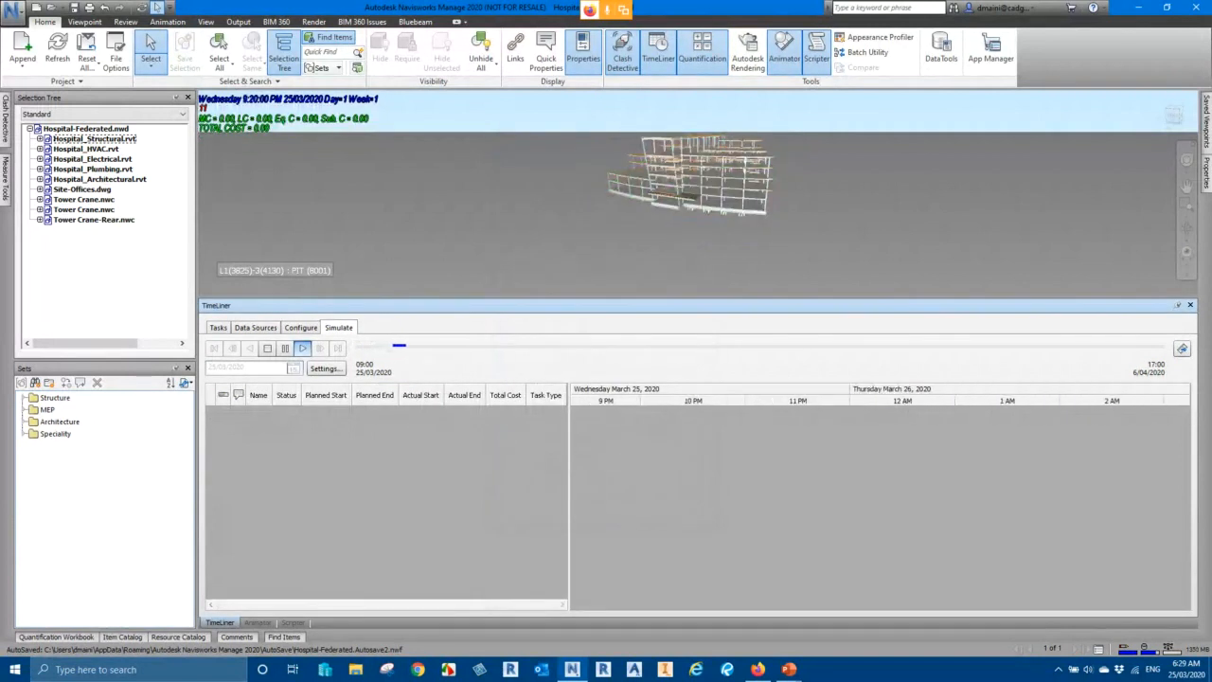
pyautogui.scroll(4, 684, 173)
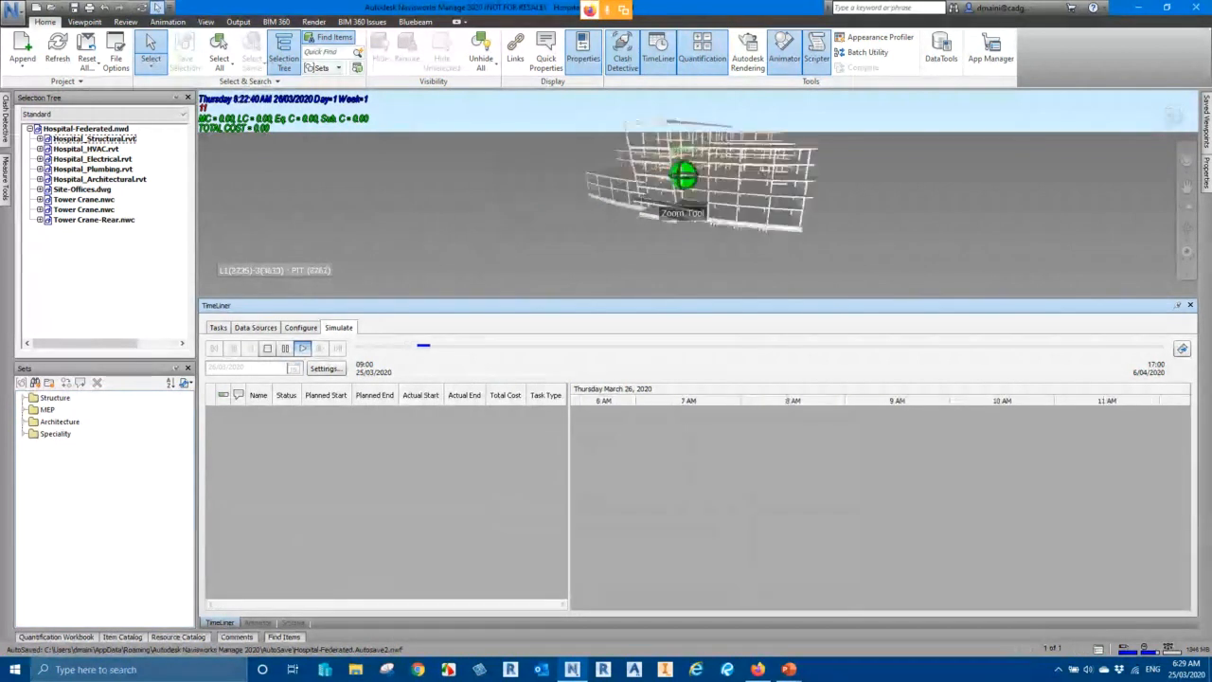
pyautogui.moveTo(685, 173); pyautogui.dragTo(689, 226, button='middle')
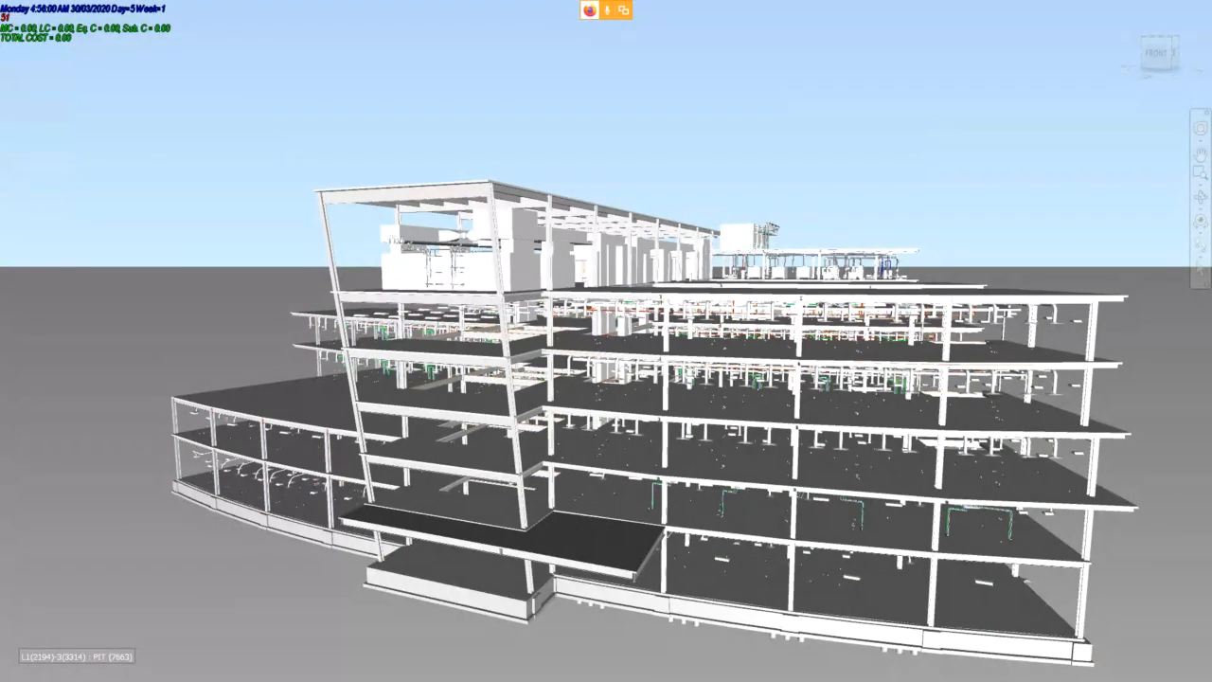
pyautogui.press('F11')
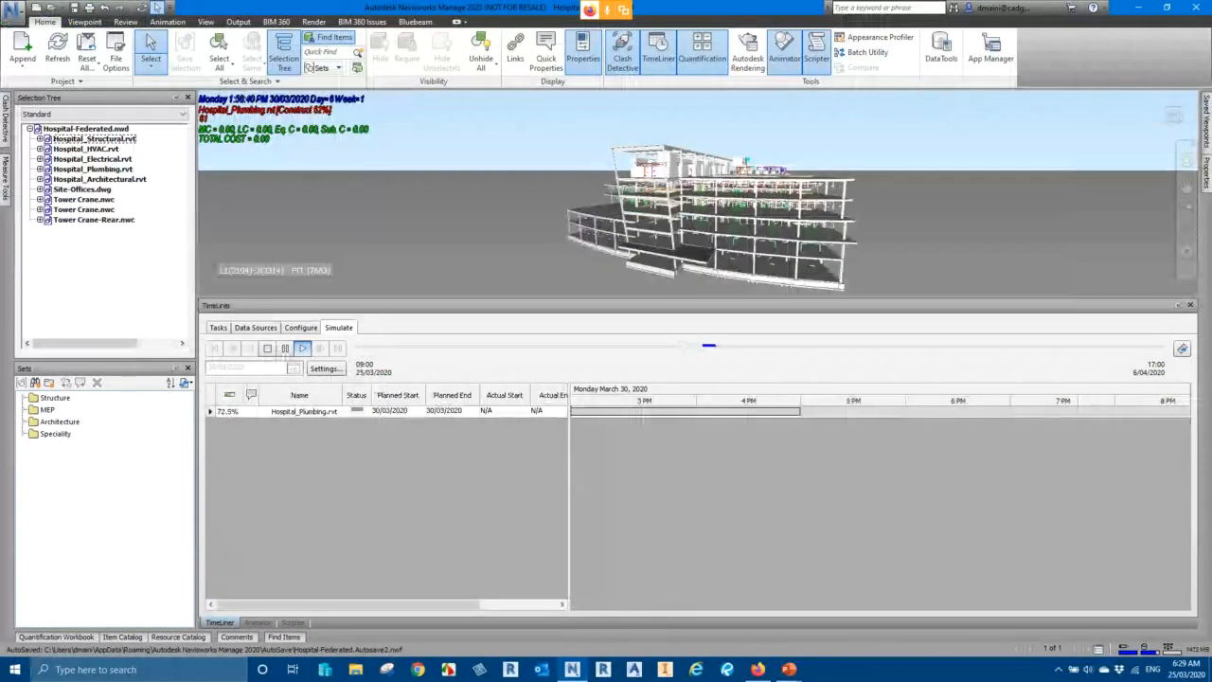
pyautogui.click(267, 348)
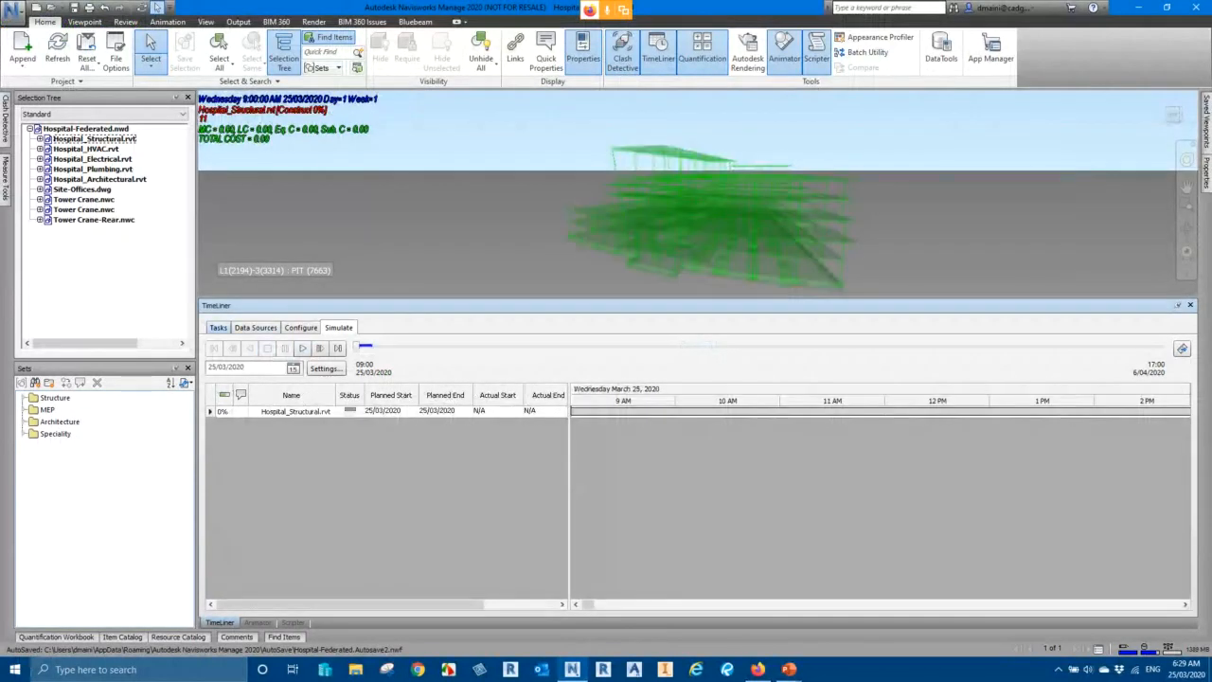
# Step: Return to the task list and delete the tasks from Hospital_Structural.rvt through Tower Crane-Rear.nwc
pyautogui.click(217, 327)
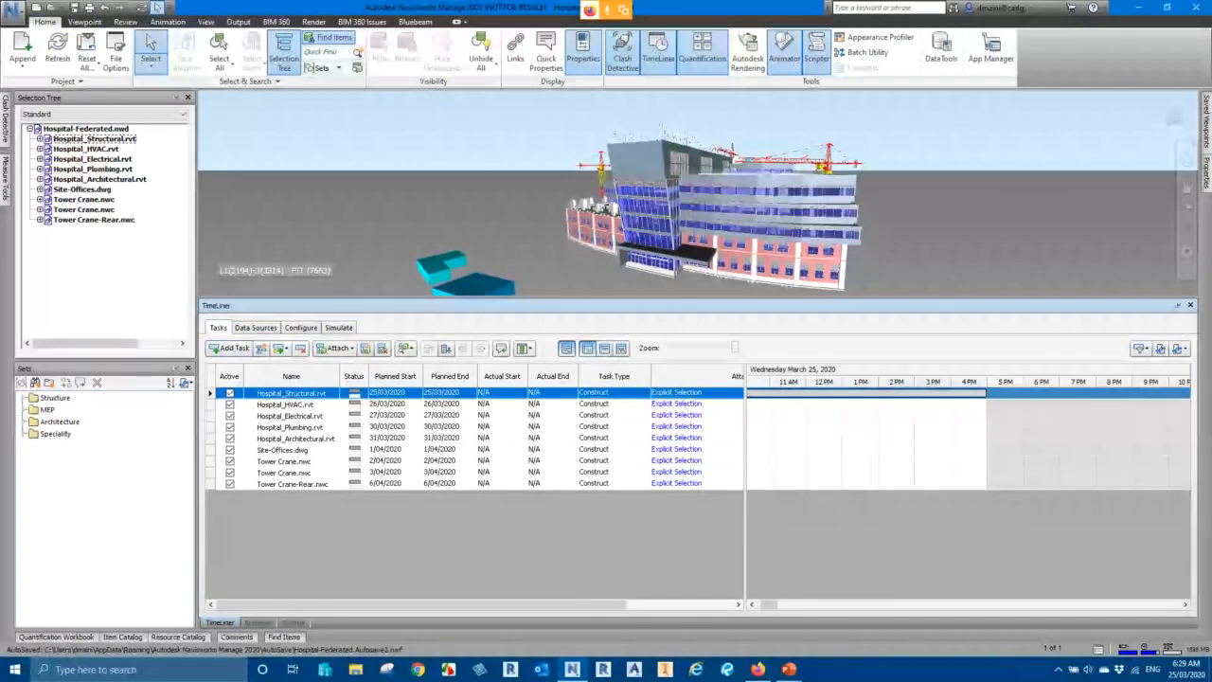
pyautogui.keyDown('shift'); pyautogui.click(293, 484); pyautogui.keyUp('shift')
pyautogui.press('Delete')
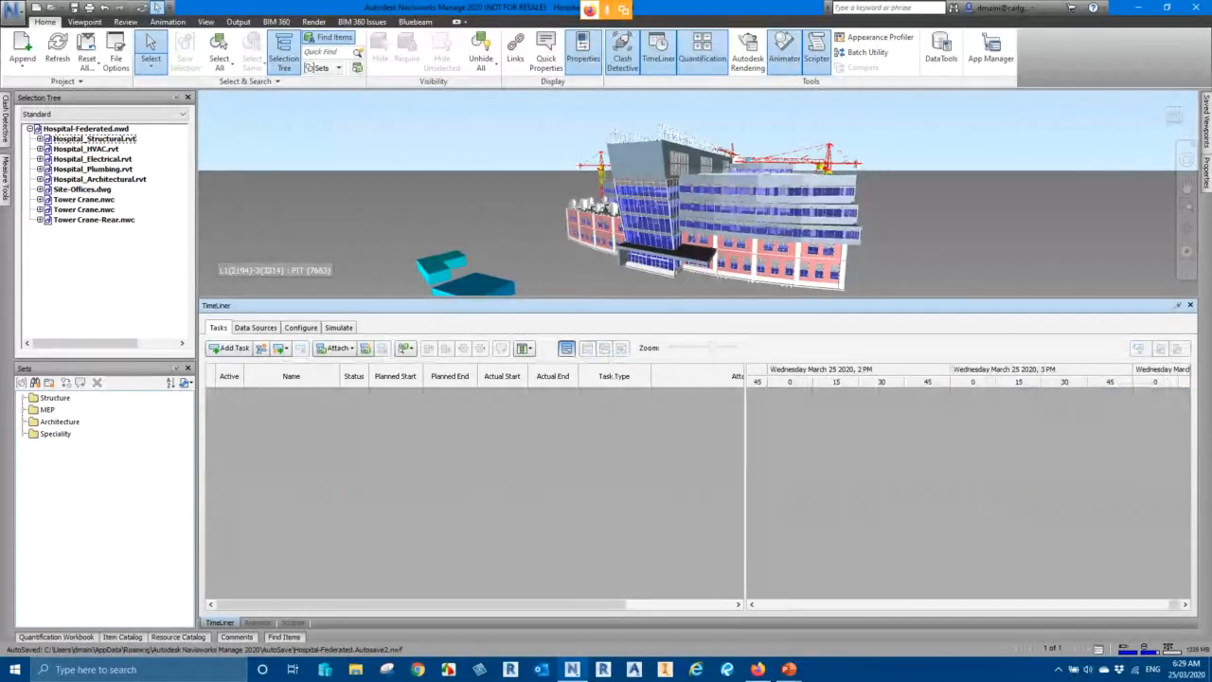
# Step: Expand Hospital_Structural.rvt in the Selection Tree to show its levels, and auto-add TimeLiner tasks for every topmost layer
pyautogui.rightClick(308, 434)
pyautogui.moveTo(358, 458)
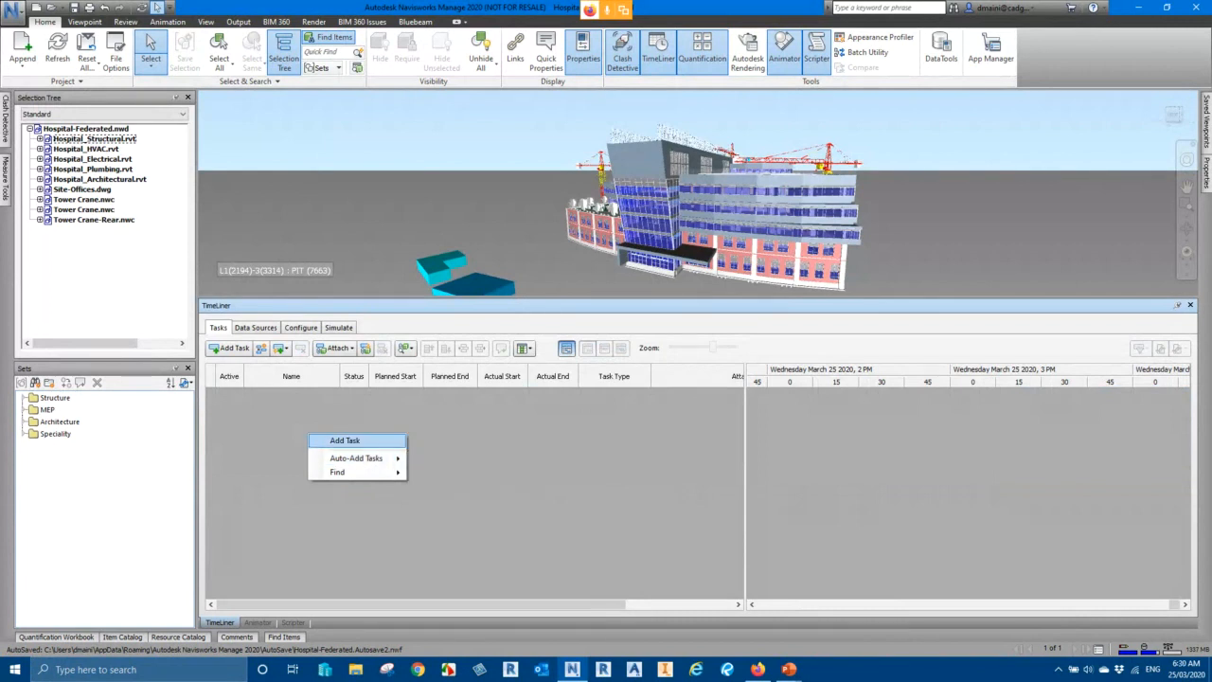
pyautogui.click(40, 139)
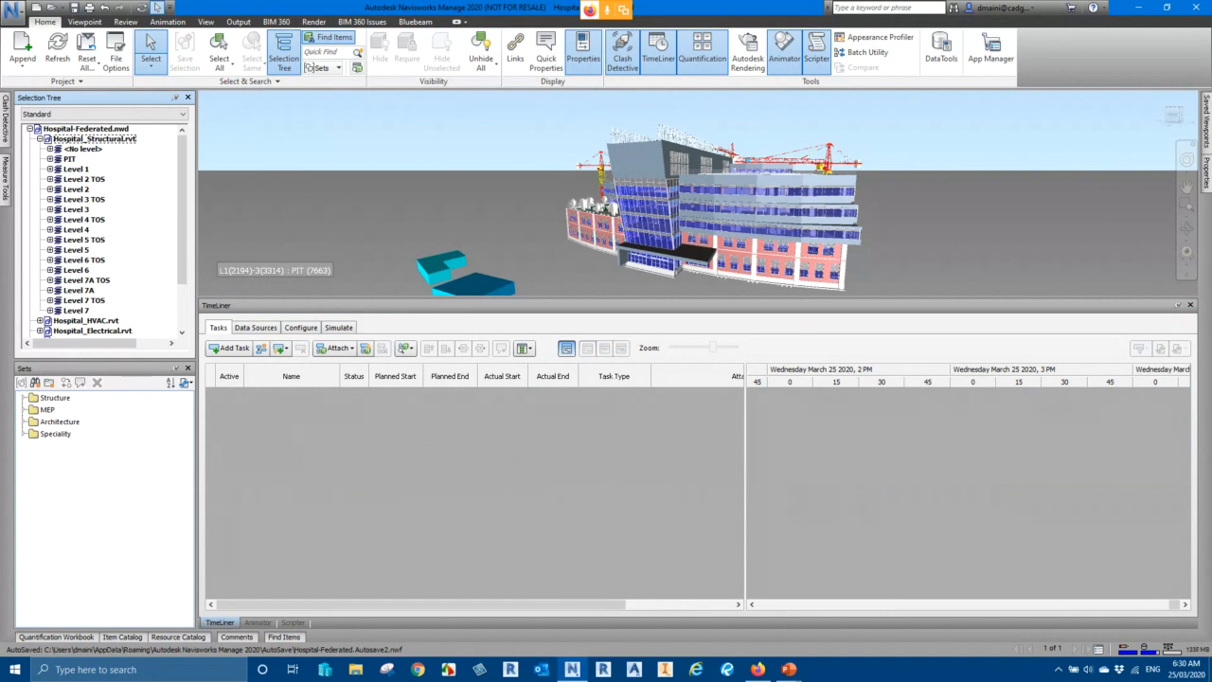
pyautogui.rightClick(316, 435)
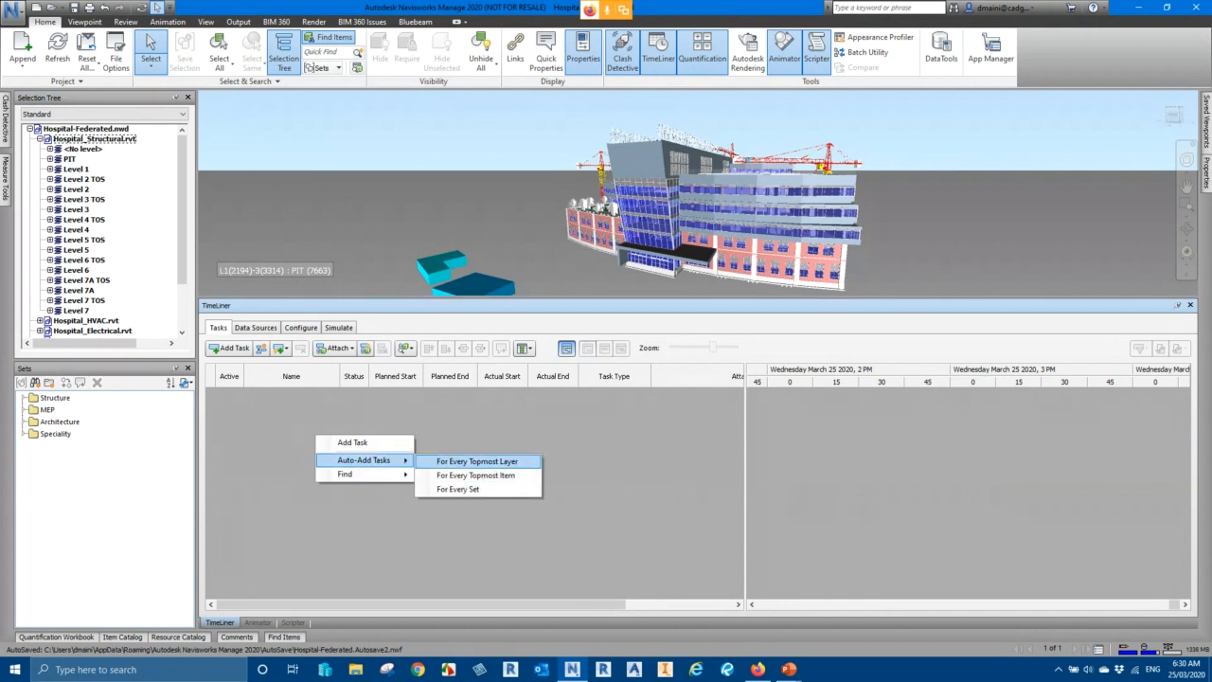
pyautogui.click(476, 461)
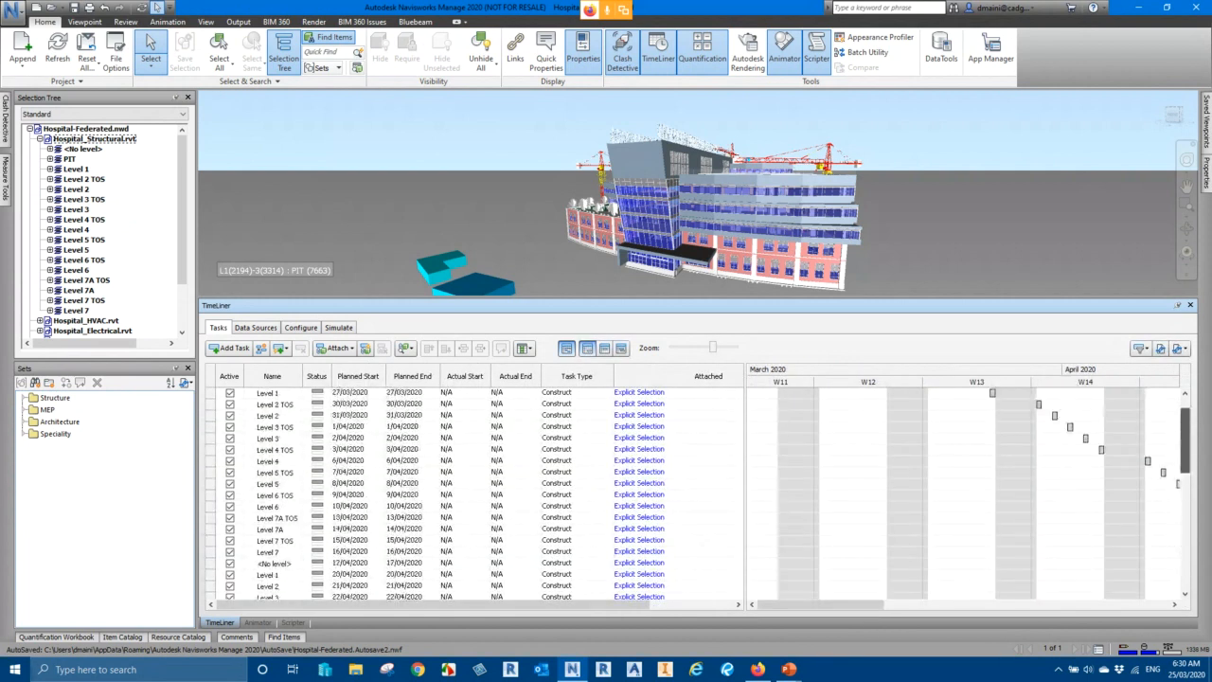
# Step: Highlight the items attached to the first <No level> task and play the construction simulation of the layer-based tasks
pyautogui.moveTo(1185, 430)
pyautogui.mouseDown()
pyautogui.moveTo(1185, 556)
pyautogui.moveTo(1185, 429)
pyautogui.mouseUp()
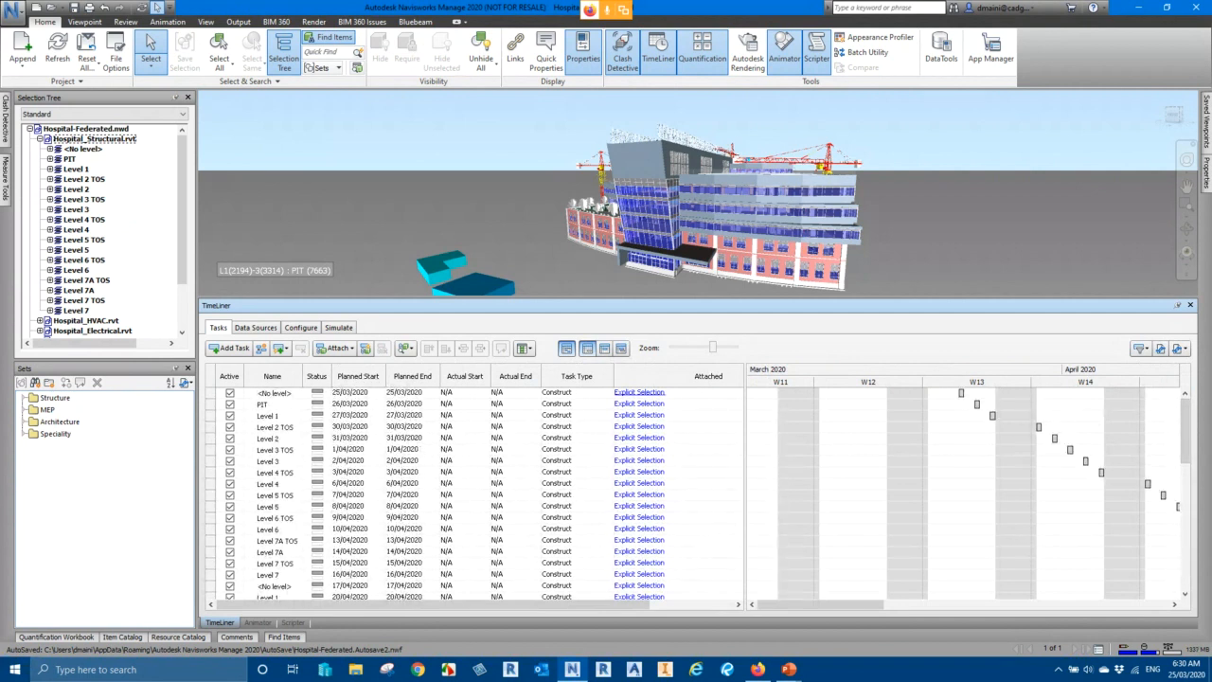
pyautogui.click(639, 392)
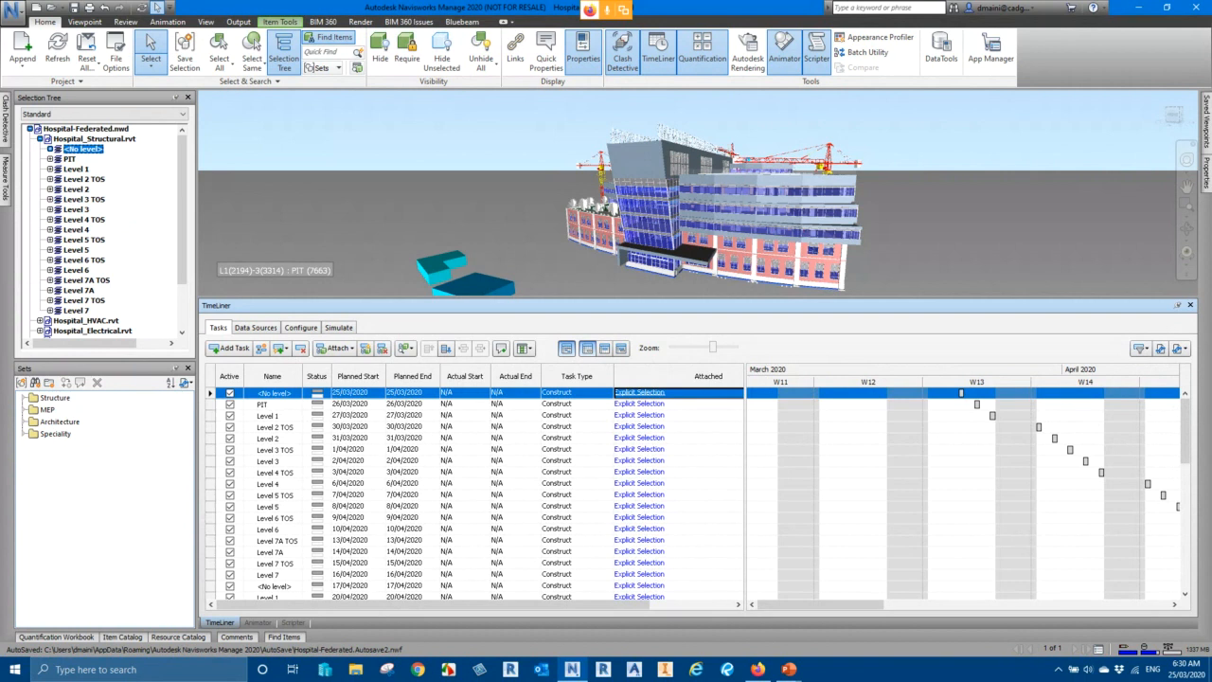
pyautogui.click(338, 326)
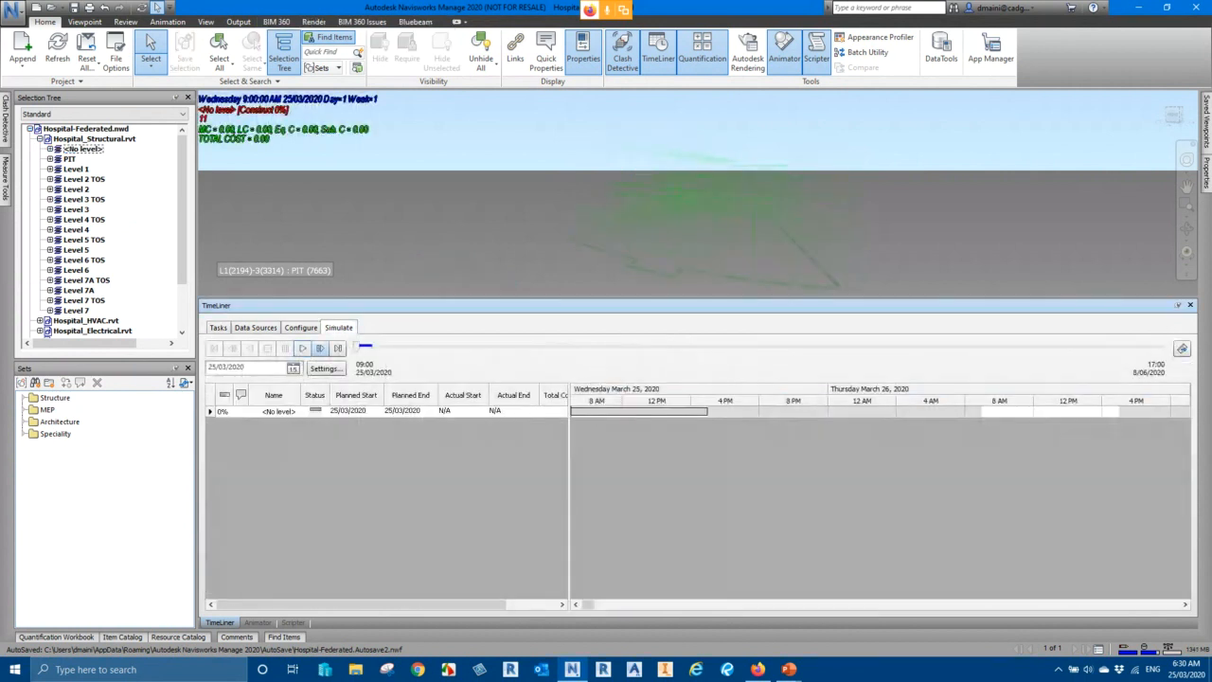
pyautogui.click(301, 348)
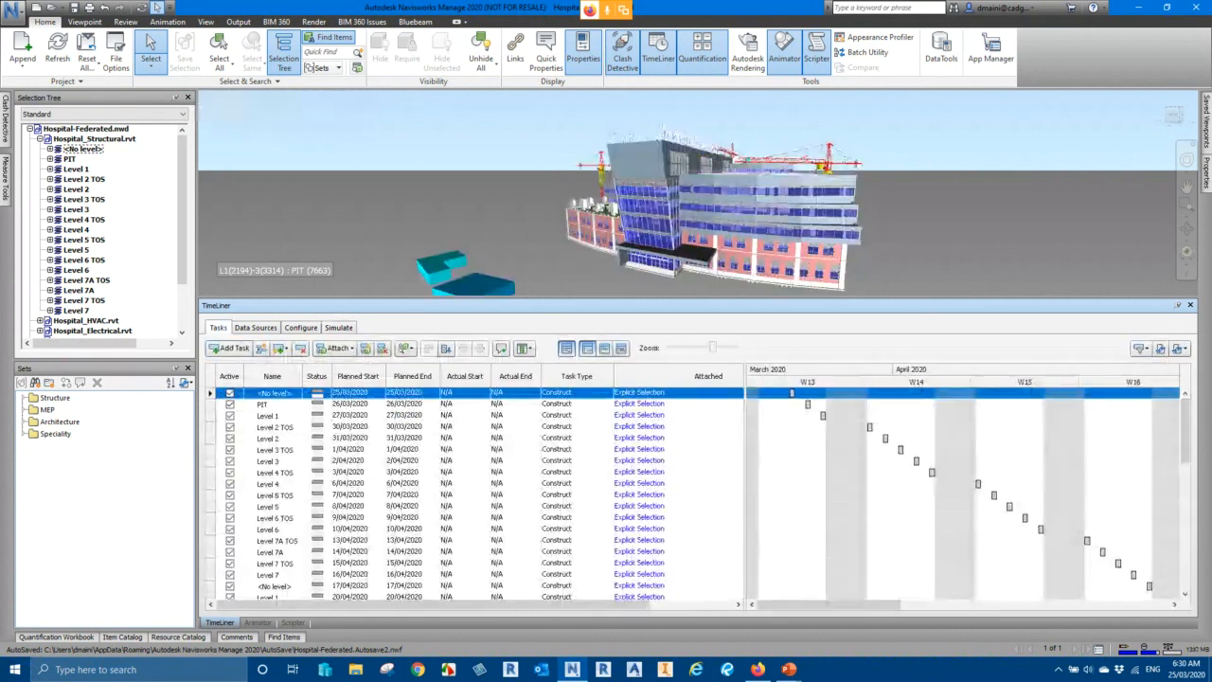
# Step: Delete all layer-based tasks from the TimeLiner task list
pyautogui.scroll(-12, 474, 492)
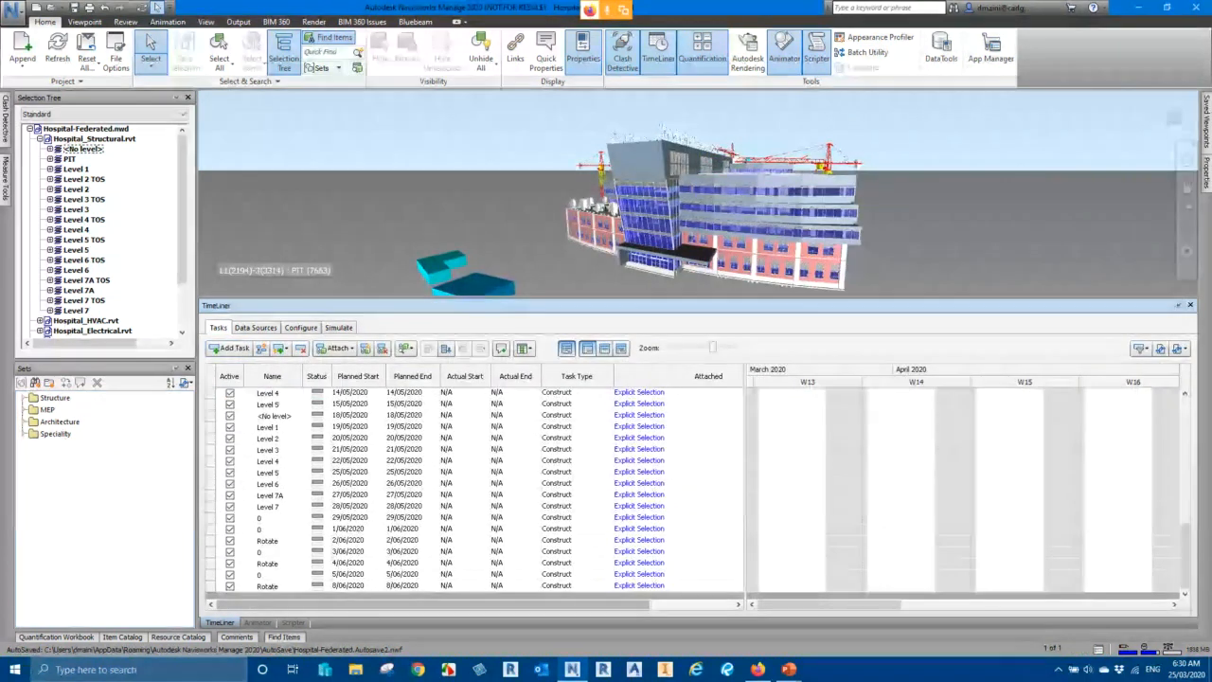
pyautogui.hotkey('ctrl', 'a')
pyautogui.press('Delete')
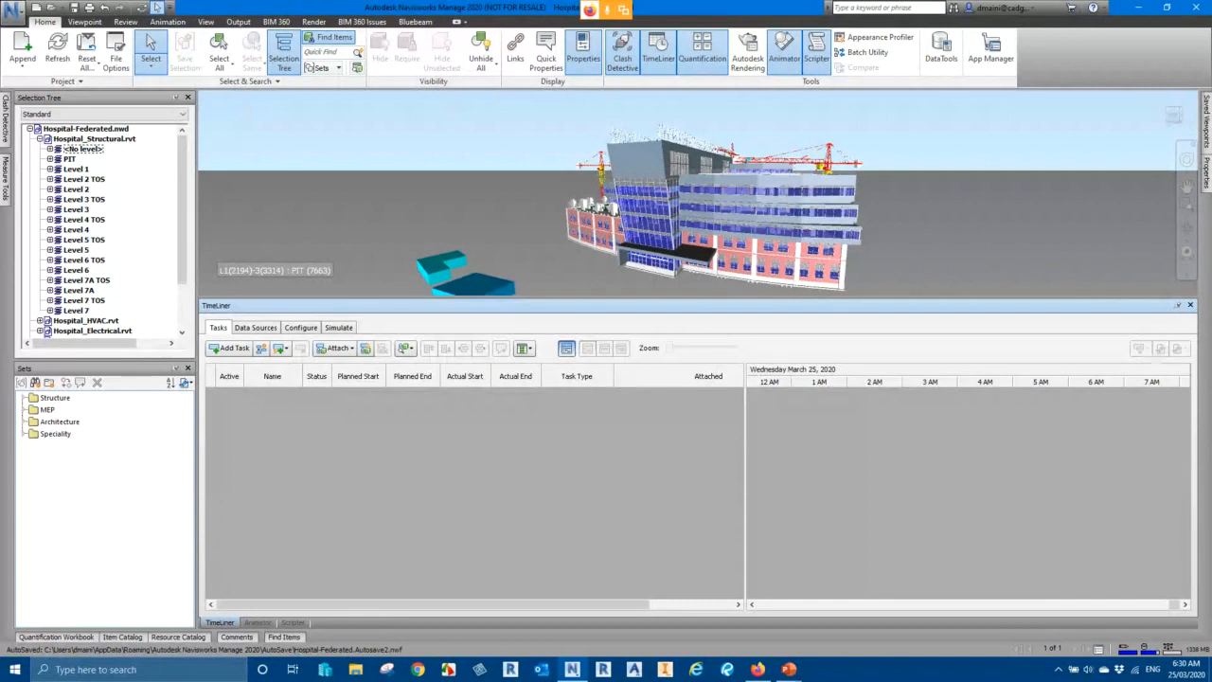
# Step: Auto-hide the TimeLiner window, identify the four site office blocks in front of the hospital by selecting them, and clear the selection
pyautogui.click(1178, 305)
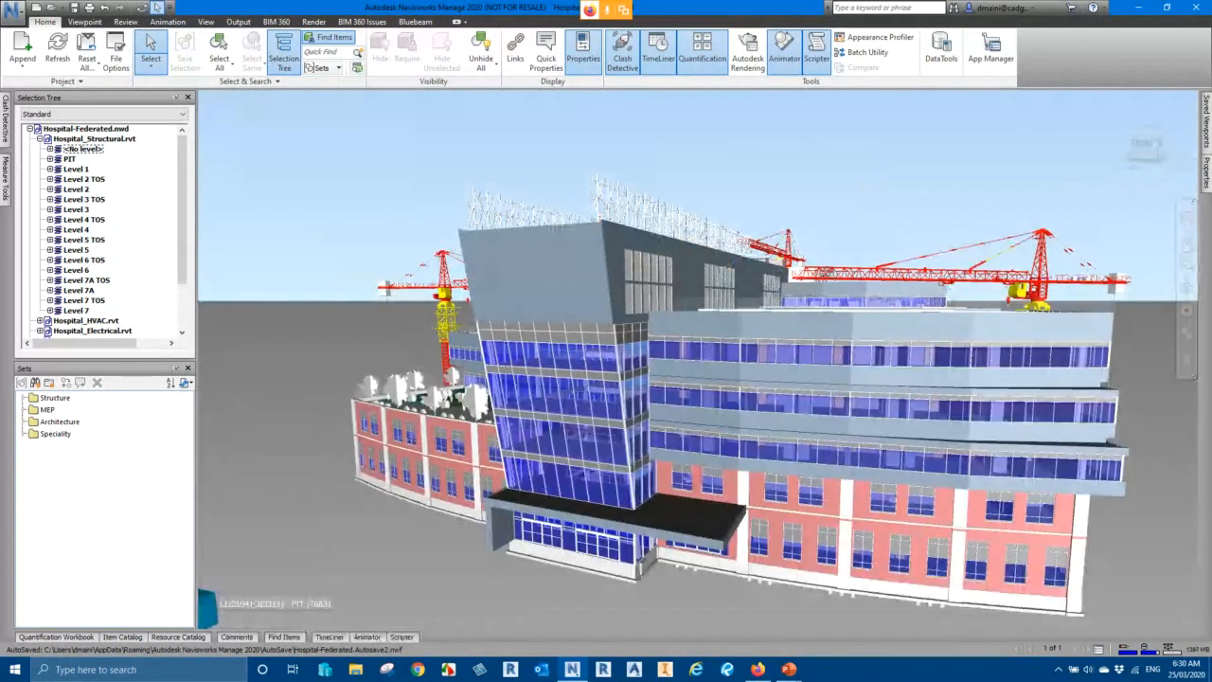
pyautogui.scroll(-3, 654, 414)
pyautogui.moveTo(654, 414); pyautogui.dragTo(653, 403, button='middle')
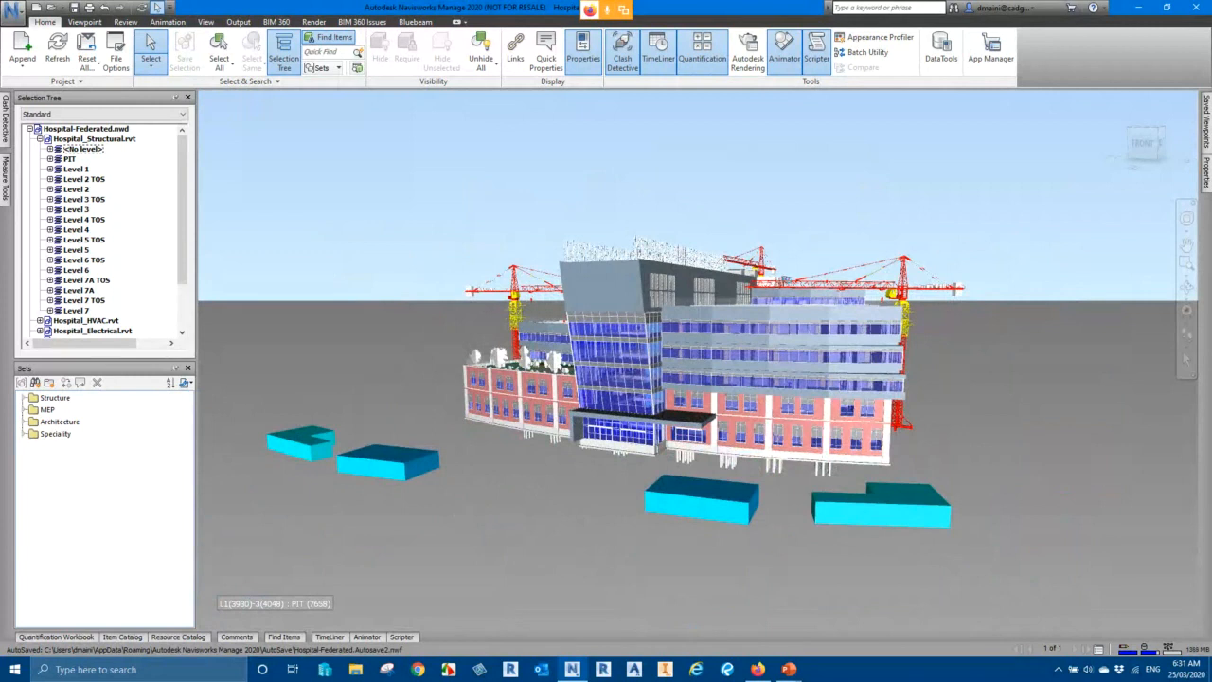
pyautogui.click(303, 443)
pyautogui.keyDown('ctrl'); pyautogui.click(387, 462); pyautogui.keyUp('ctrl')
pyautogui.keyDown('ctrl'); pyautogui.click(703, 502); pyautogui.keyUp('ctrl')
pyautogui.keyDown('ctrl'); pyautogui.click(880, 509); pyautogui.keyUp('ctrl')
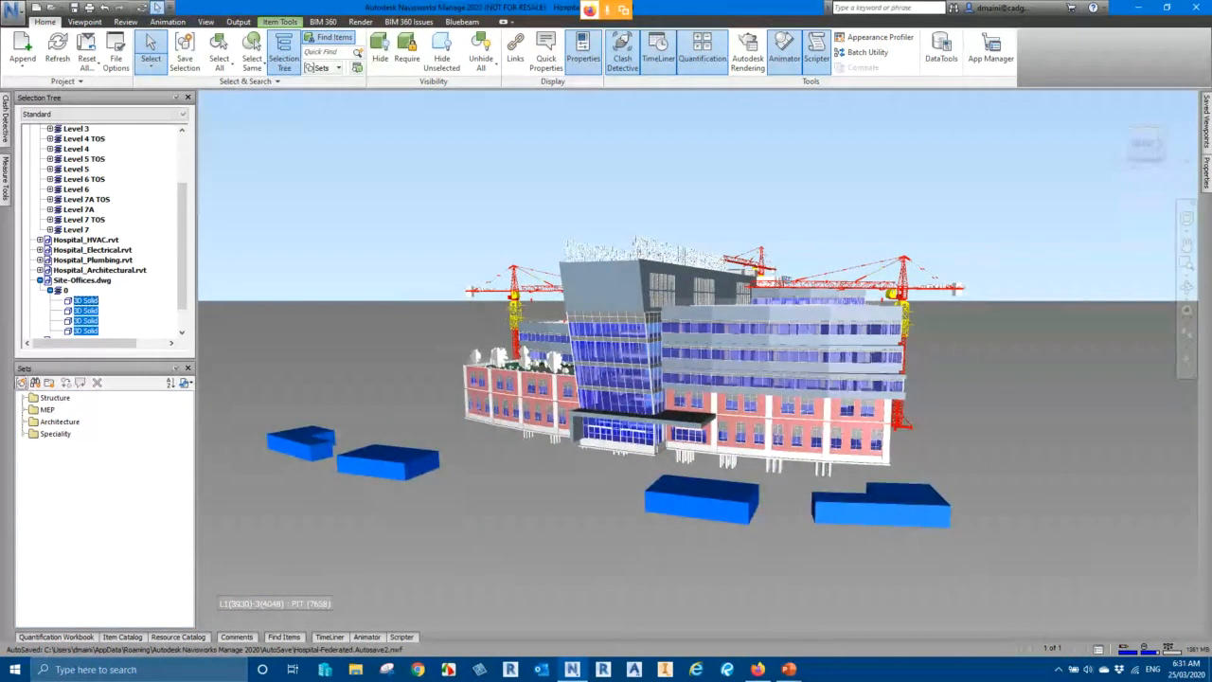
pyautogui.press('Escape')
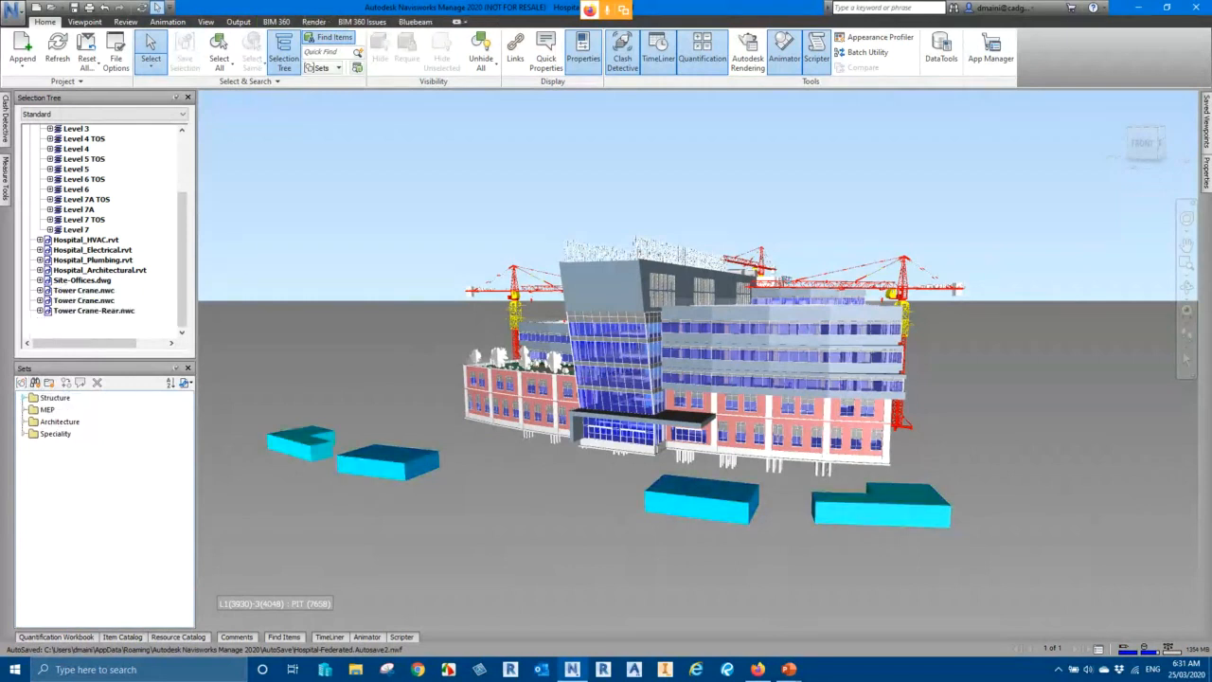
# Step: Isolate the L1 Structure search set from the Structure folder by hiding all unselected items
pyautogui.click(25, 397)
pyautogui.click(71, 433)
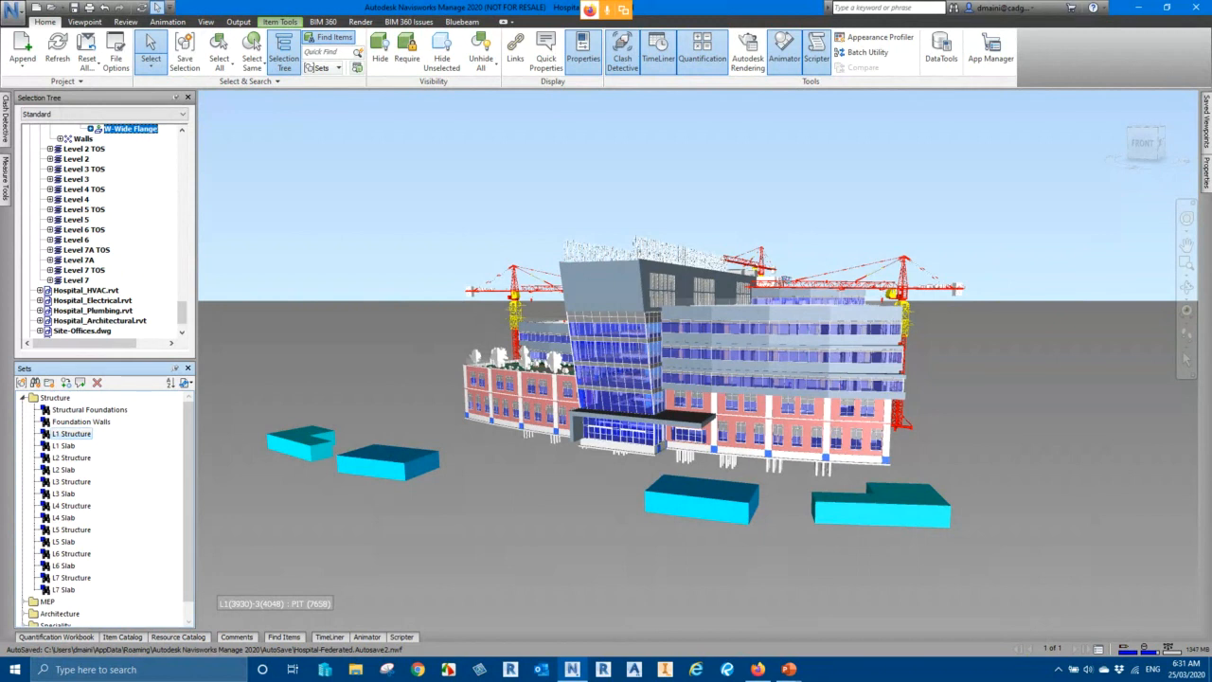
pyautogui.click(442, 54)
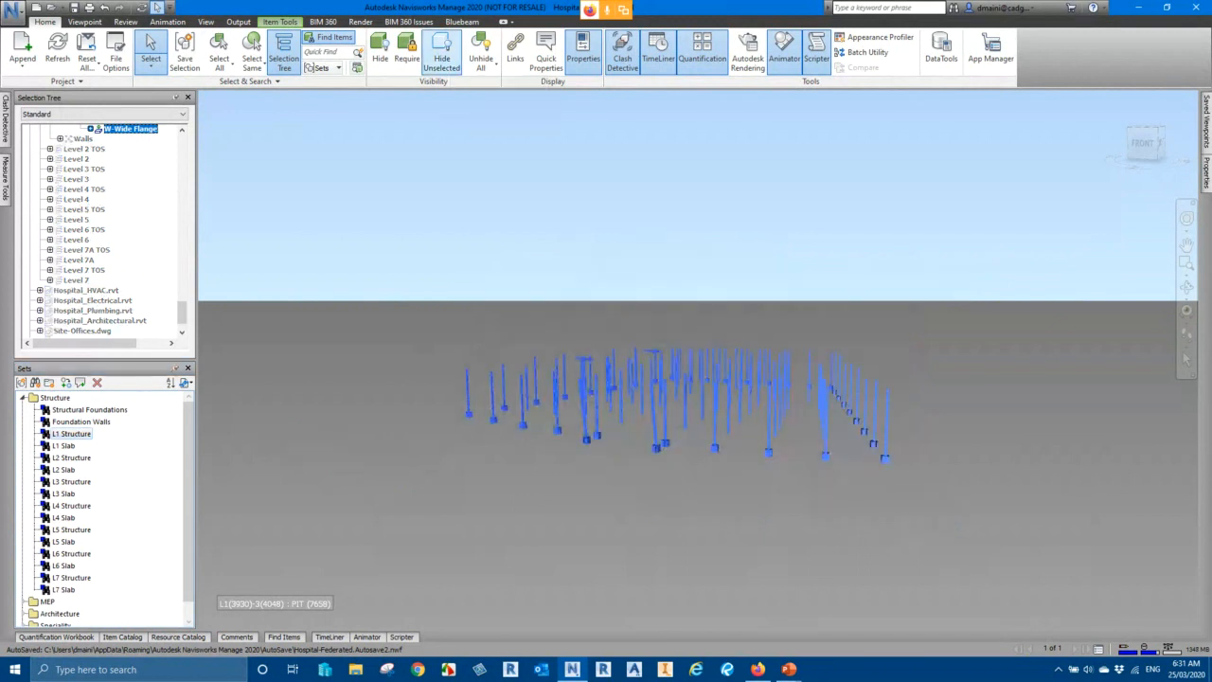
# Step: Examine the element properties of one Level 1 column and the L1 Structure set's search criteria in Find Items
pyautogui.press('Escape')
pyautogui.click(491, 393)
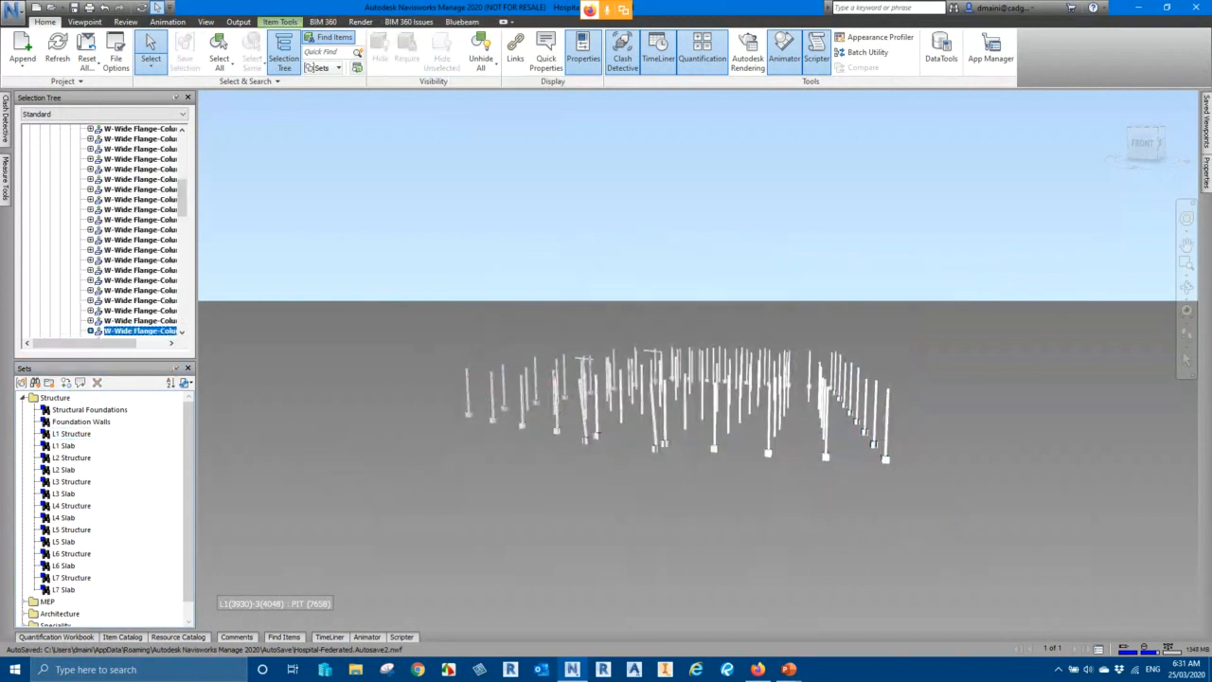
pyautogui.moveTo(1206, 172)
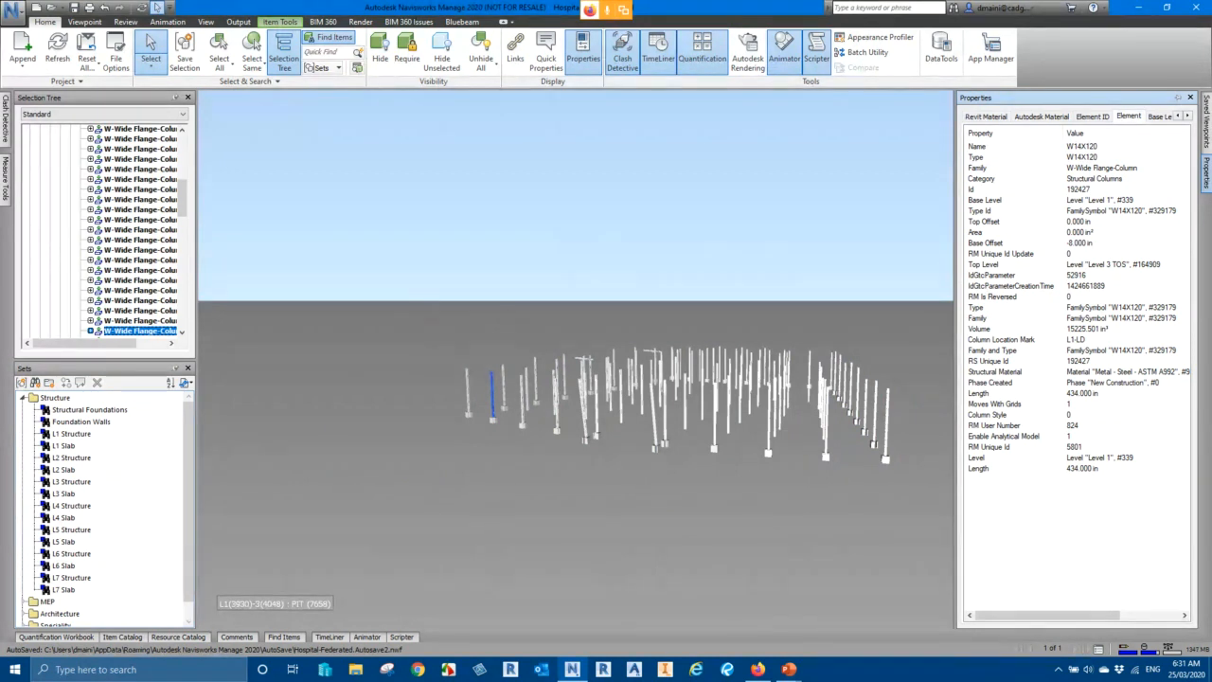
pyautogui.press('Escape')
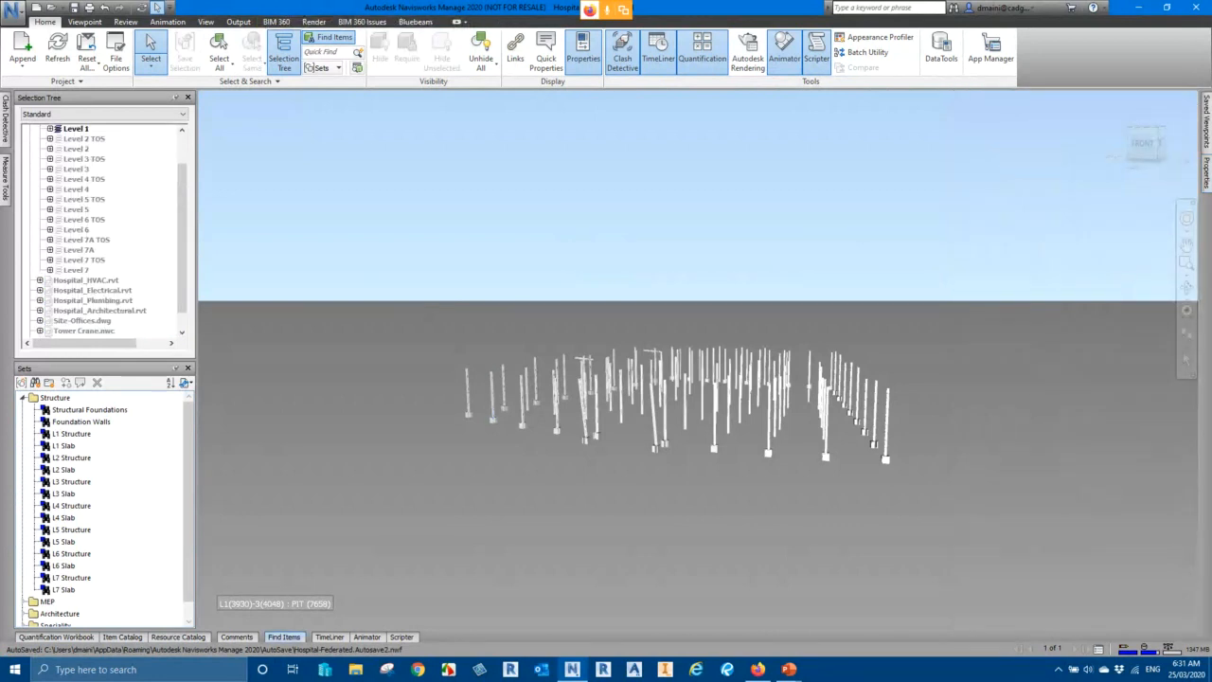
pyautogui.click(284, 637)
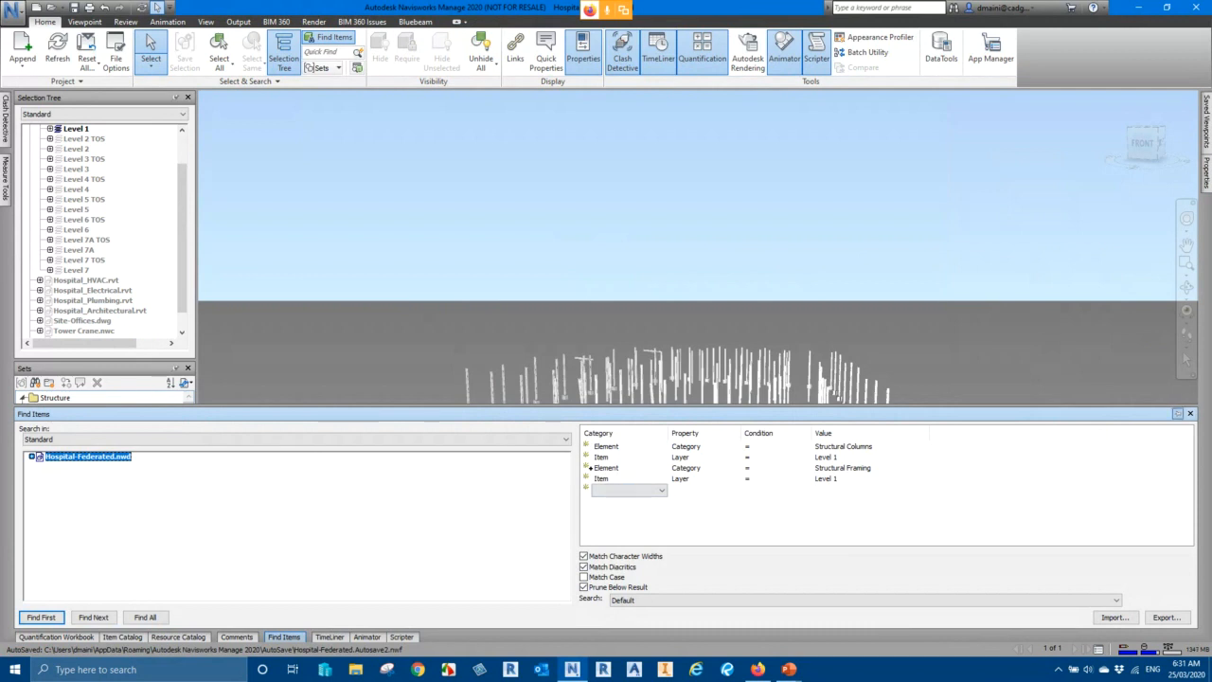
pyautogui.click(1177, 413)
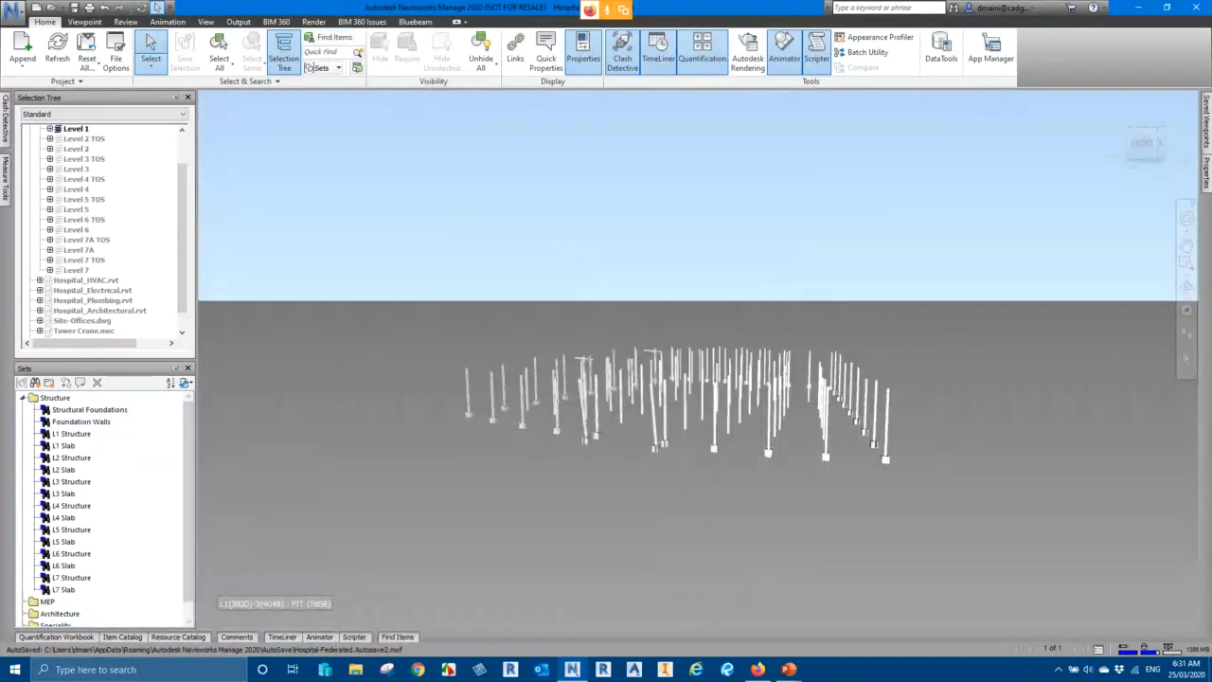
# Step: Unhide all model items, clear the selection and collapse the Structure sets folder
pyautogui.click(481, 52)
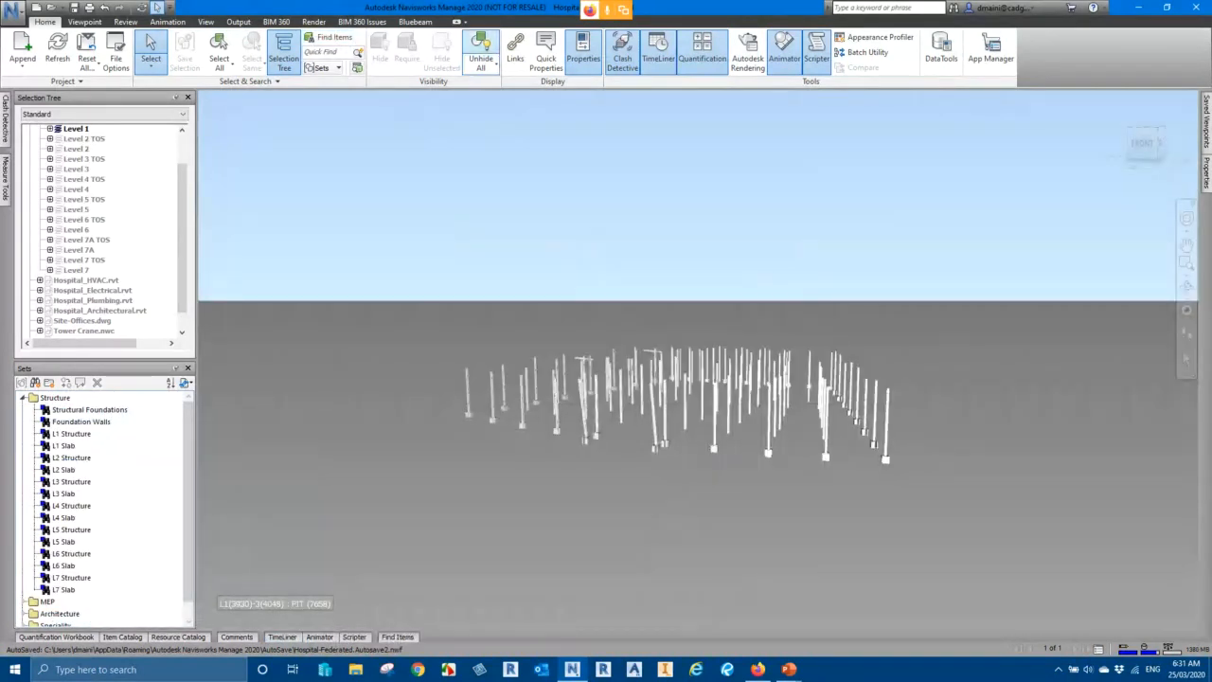
pyautogui.scroll(-2, 645, 366)
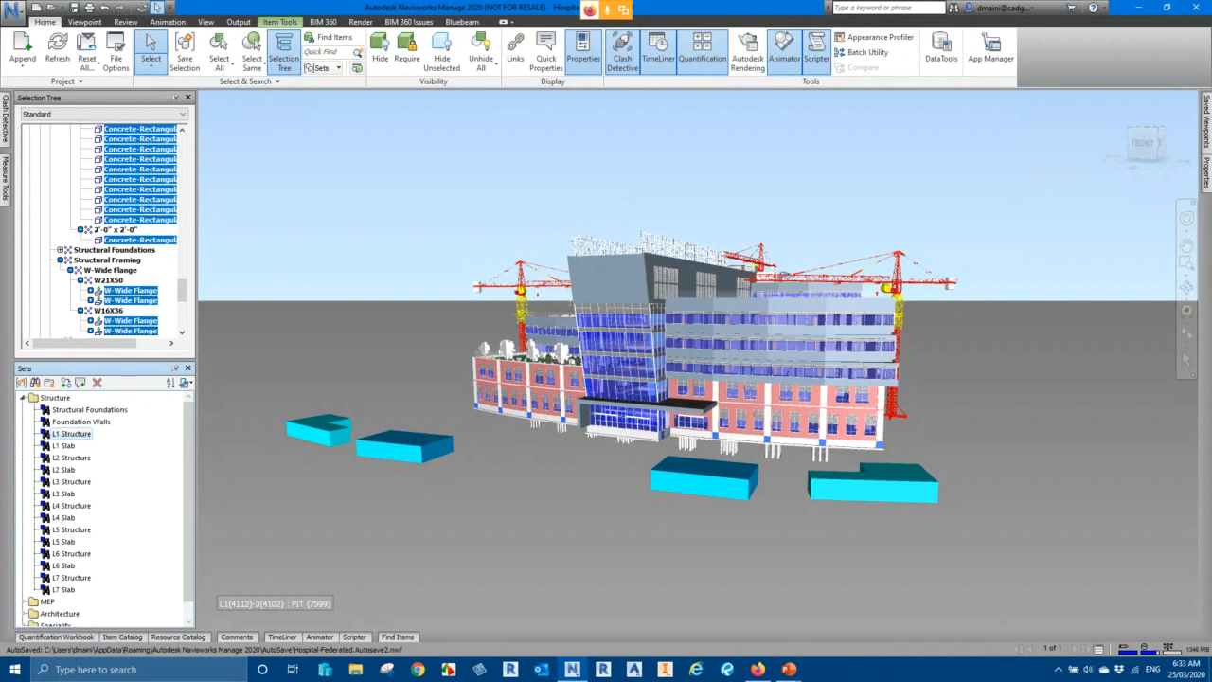
pyautogui.press('Escape')
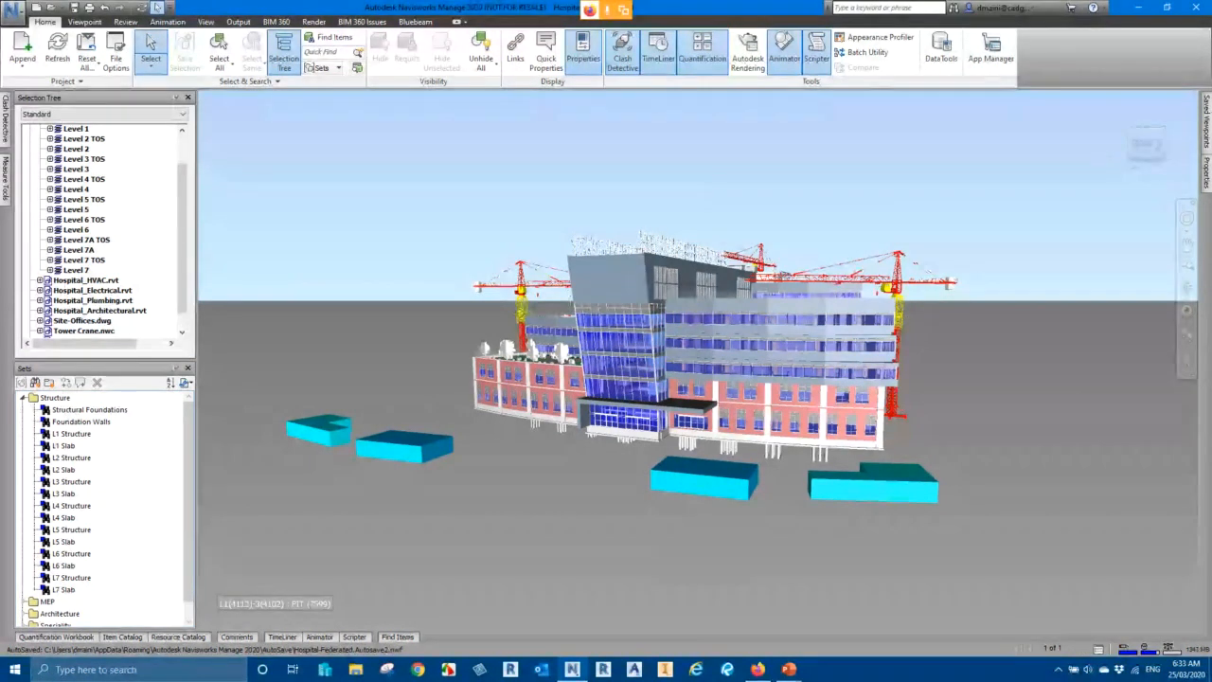
pyautogui.click(24, 397)
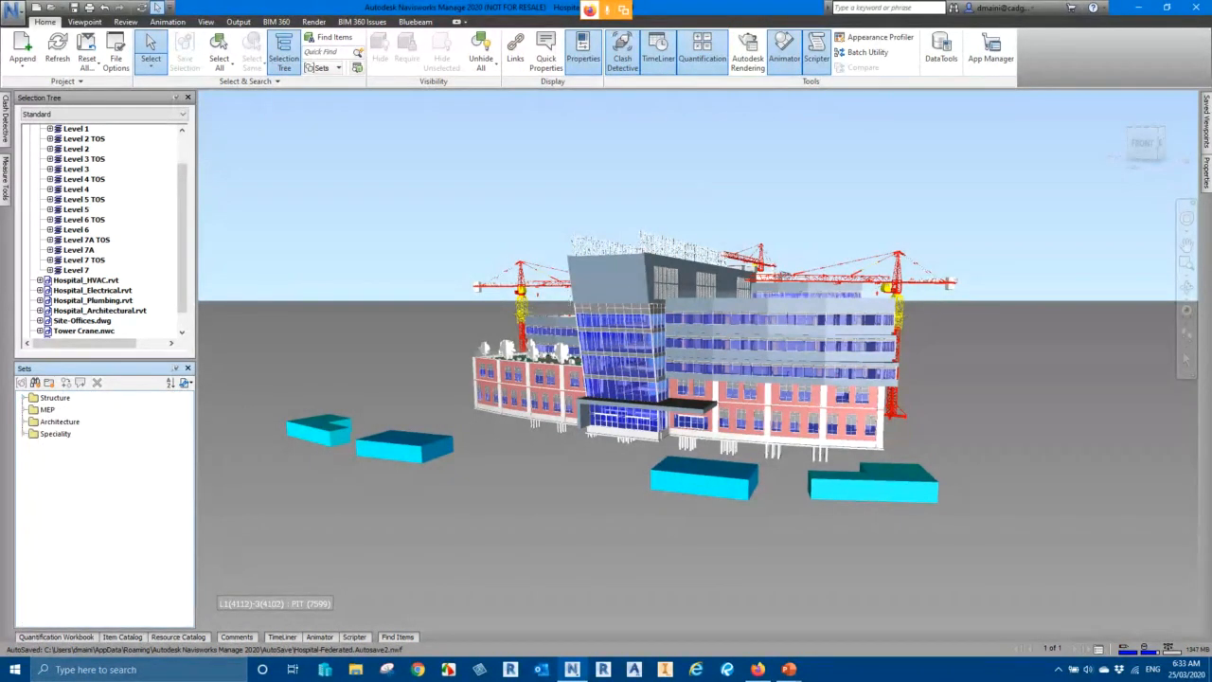
# Step: Reopen TimeLiner and auto-add tasks for every set
pyautogui.click(281, 636)
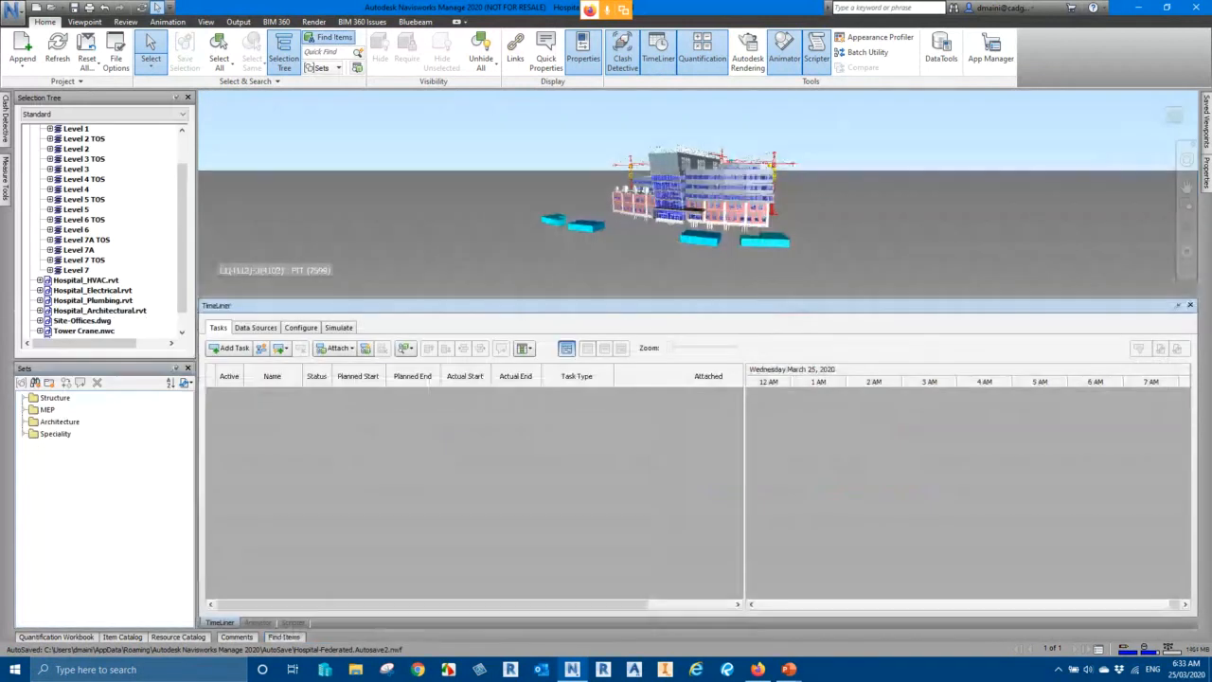
pyautogui.rightClick(380, 451)
pyautogui.moveTo(426, 474)
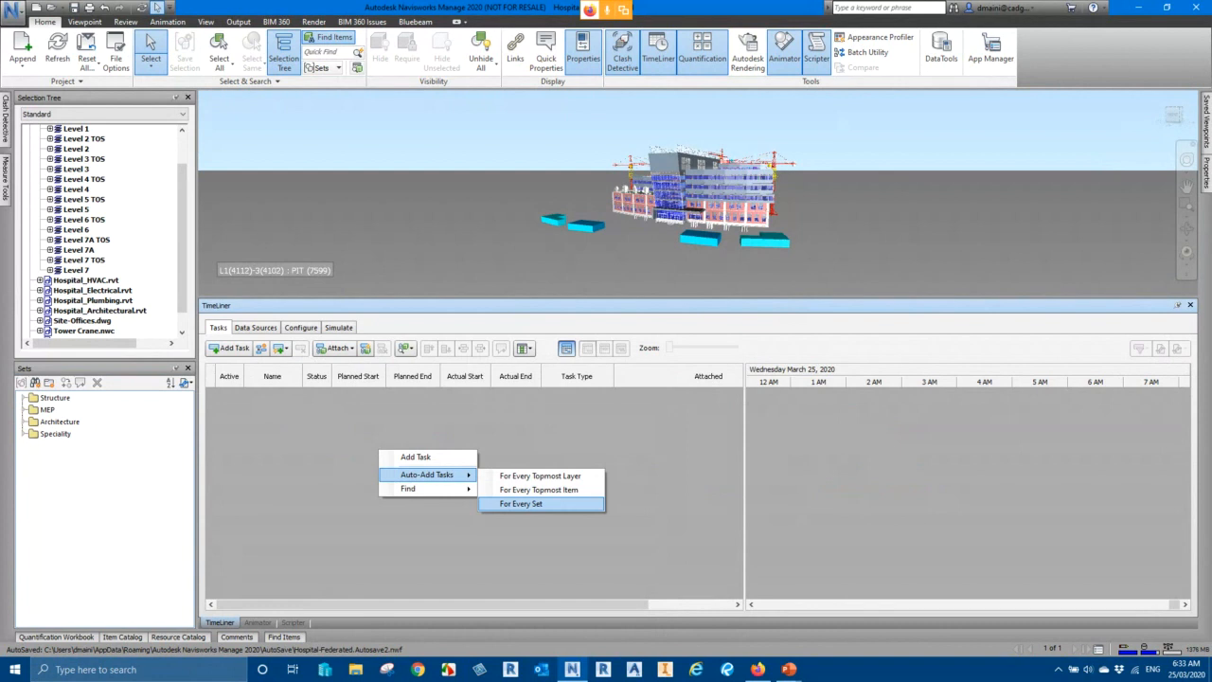
pyautogui.click(521, 504)
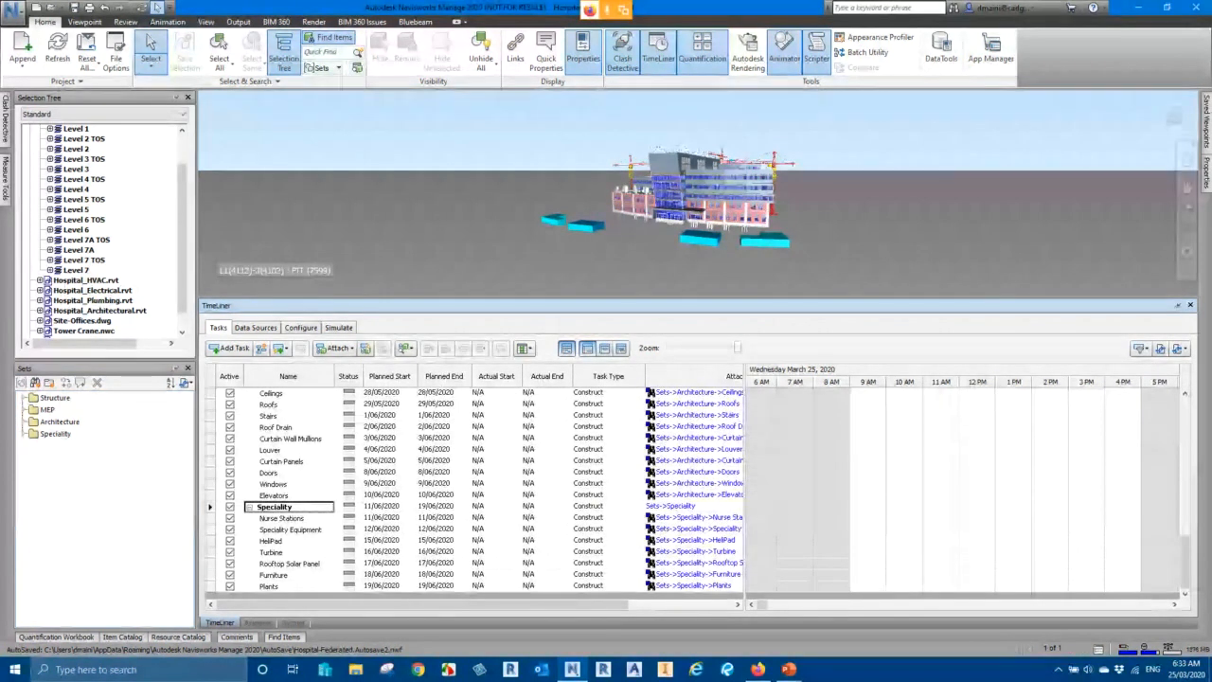
# Step: Set the task type of the Structure, MEP, Architecture and Speciality parent tasks to blank
pyautogui.scroll(16, 473, 488)
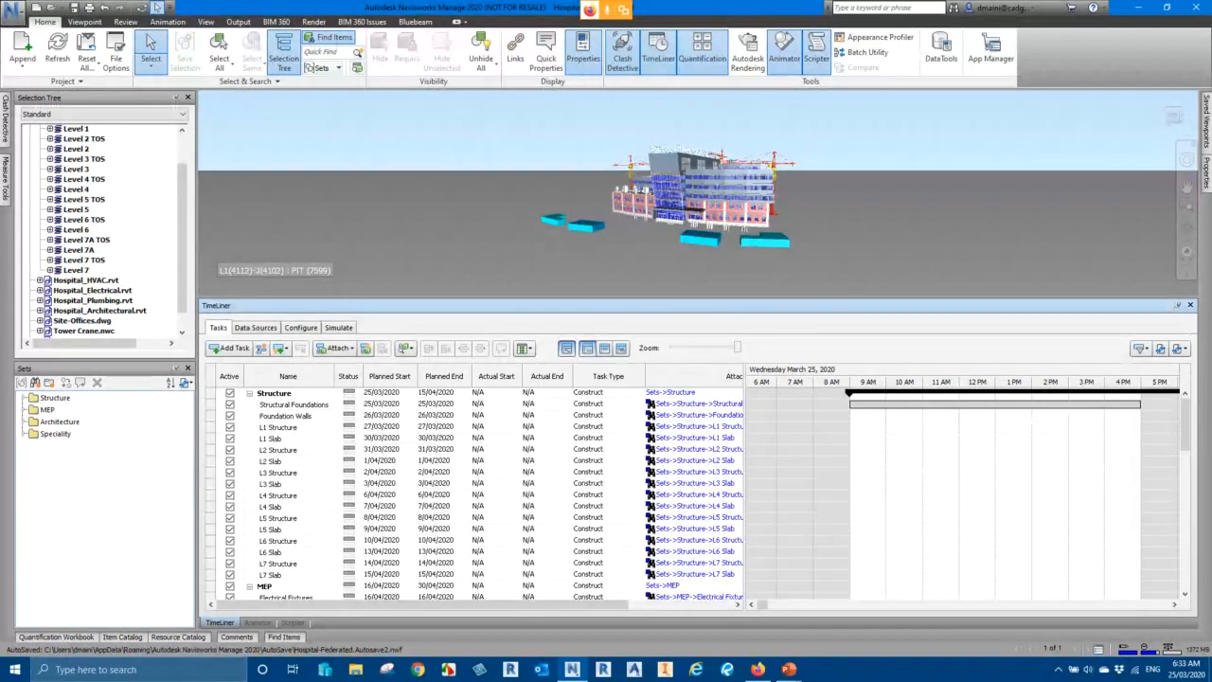
pyautogui.click(607, 392)
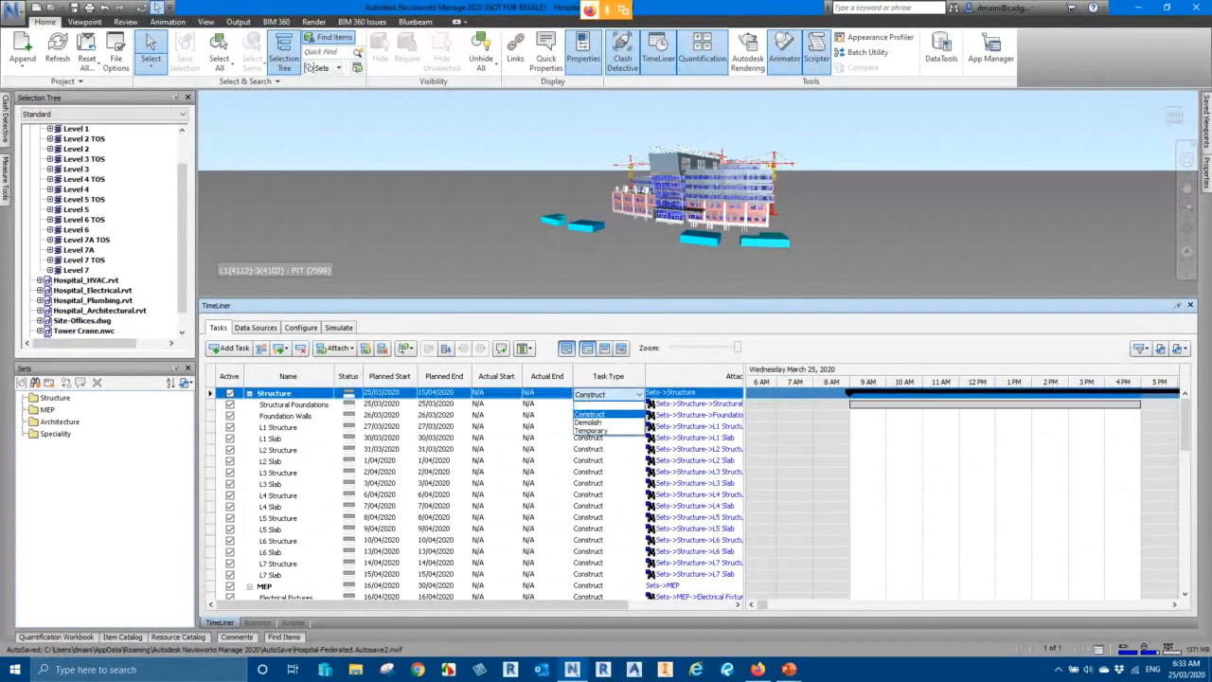
pyautogui.click(608, 401)
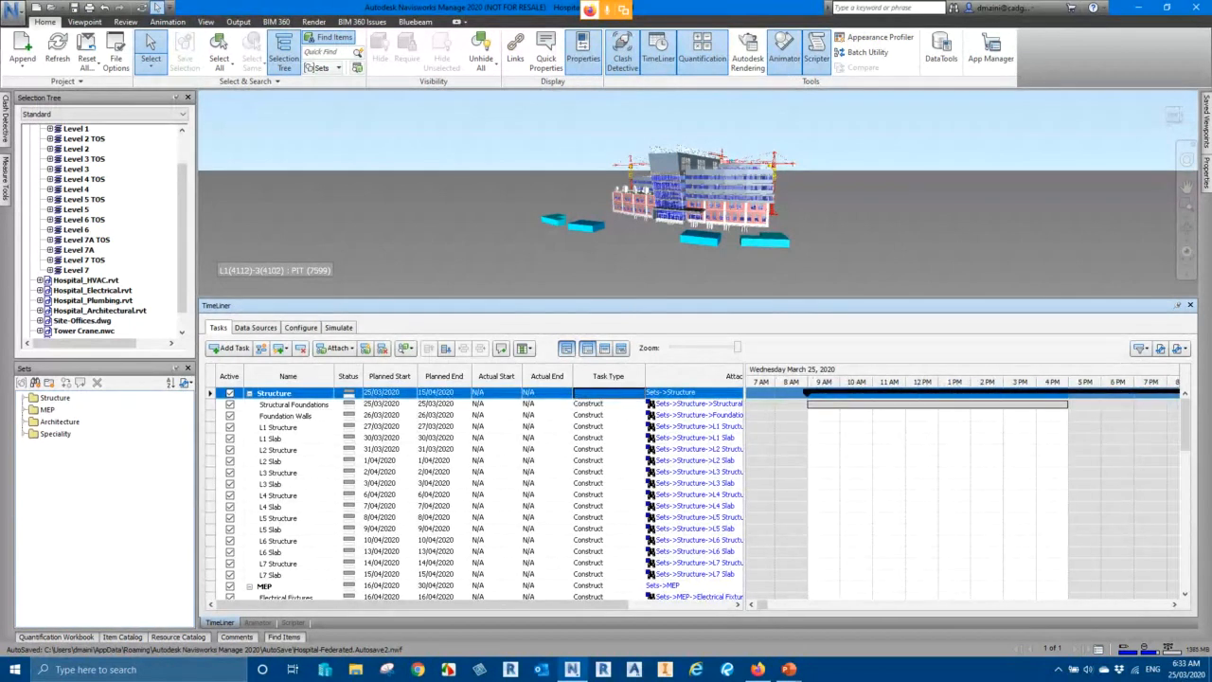
pyautogui.click(608, 586)
pyautogui.click(608, 596)
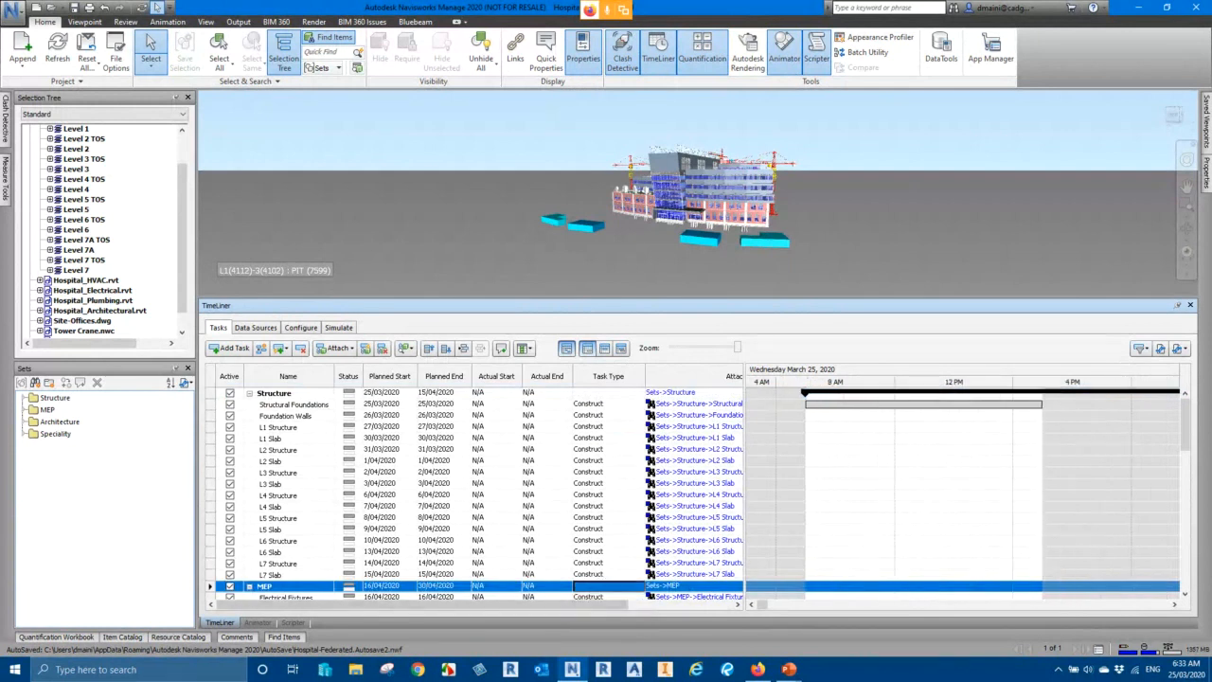
pyautogui.scroll(-6, 473, 492)
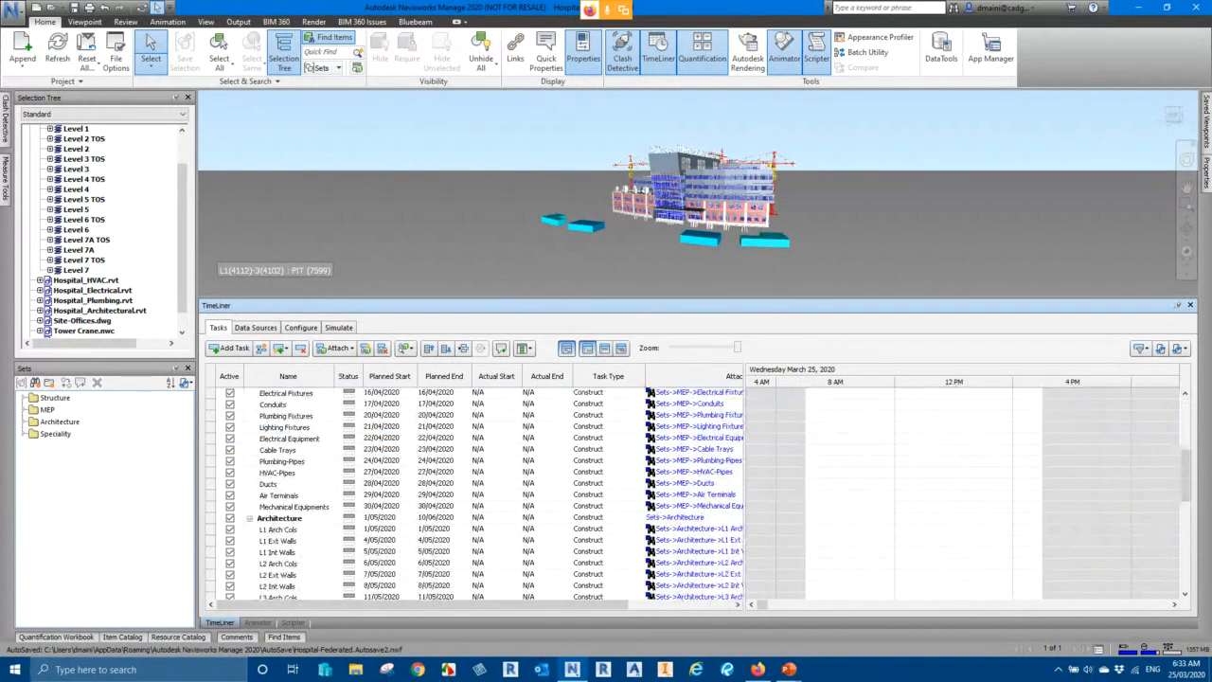
pyautogui.click(608, 517)
pyautogui.click(607, 527)
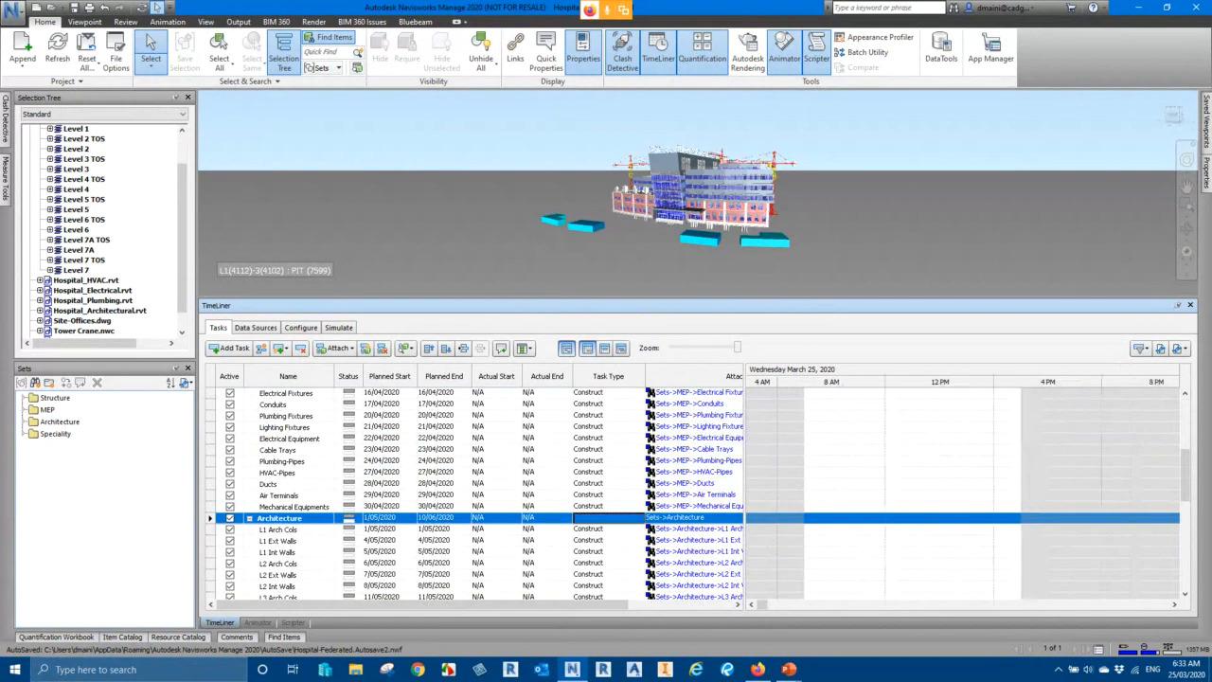
pyautogui.scroll(-8, 474, 492)
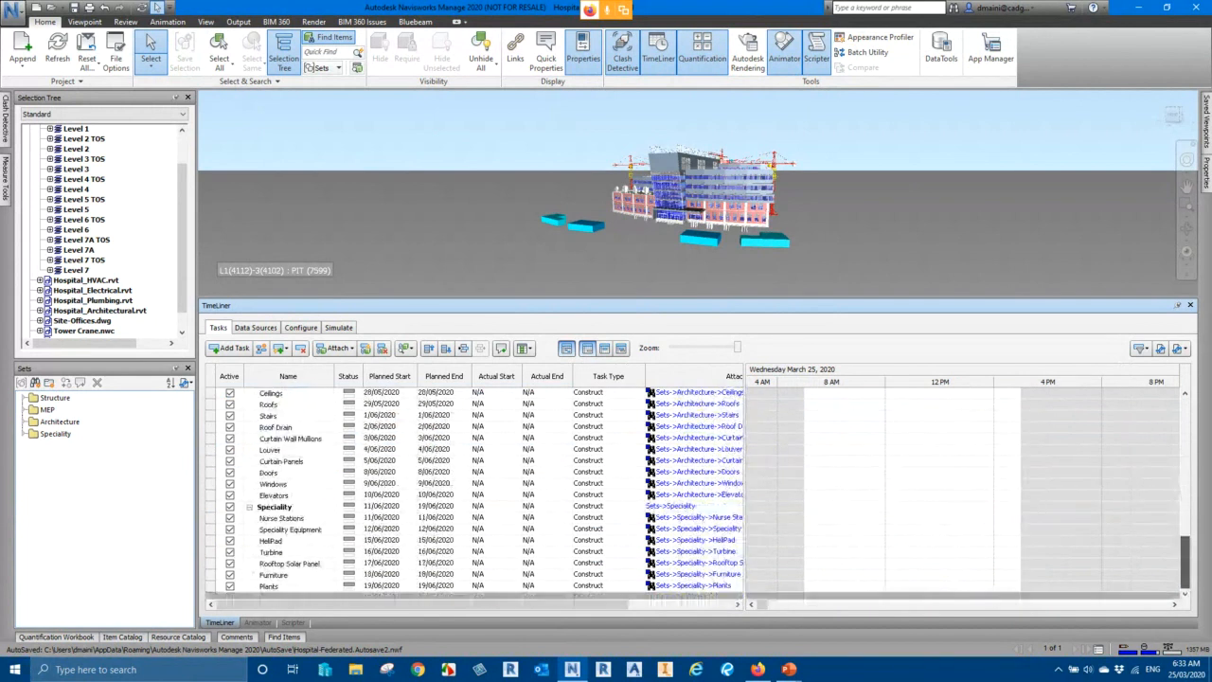
pyautogui.click(608, 507)
pyautogui.click(608, 516)
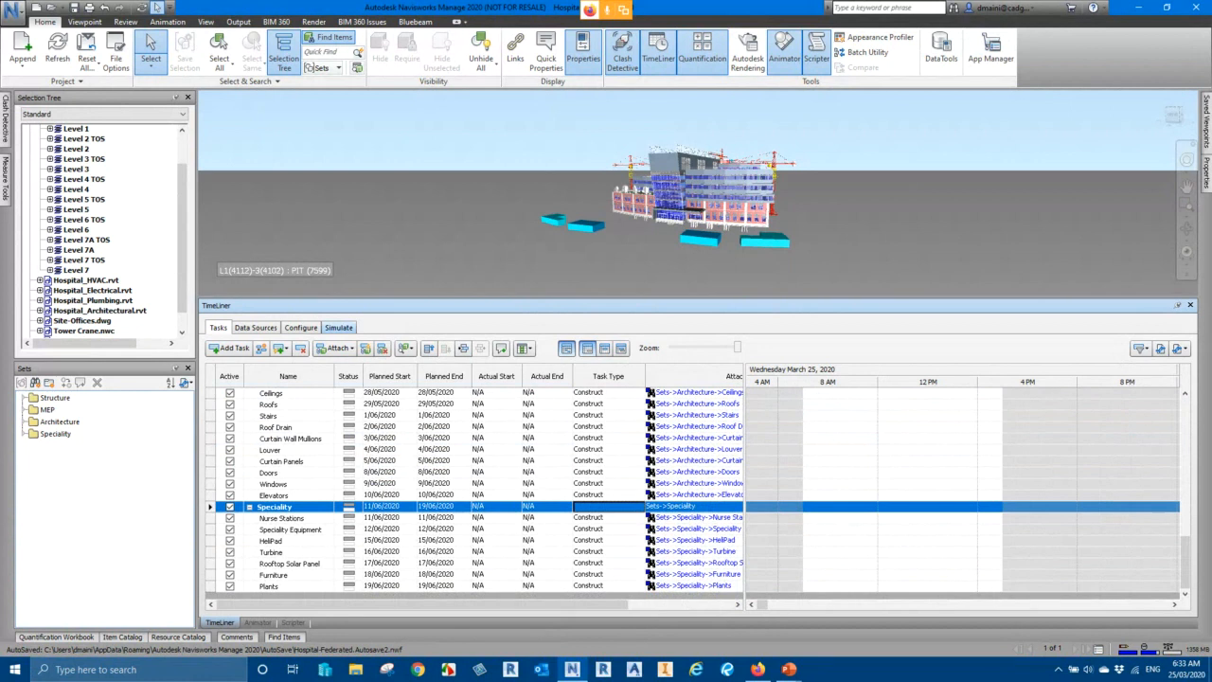
# Step: Play the construction simulation of the set-based tasks in full screen
pyautogui.click(338, 327)
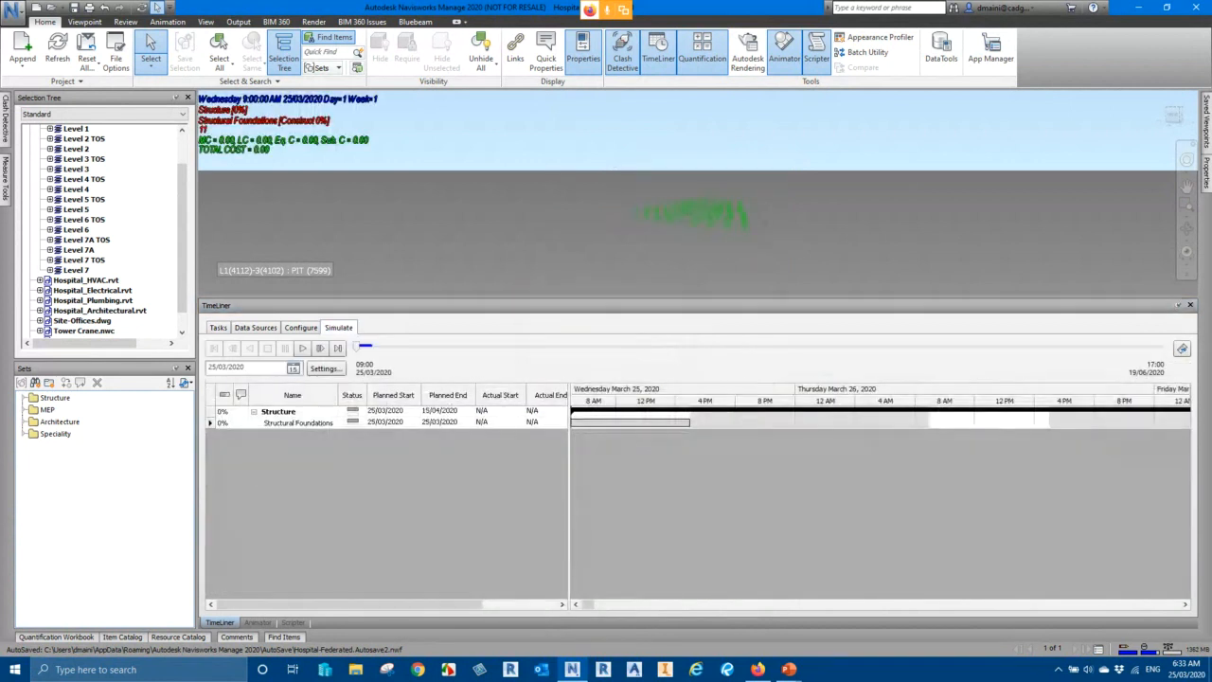
pyautogui.click(302, 348)
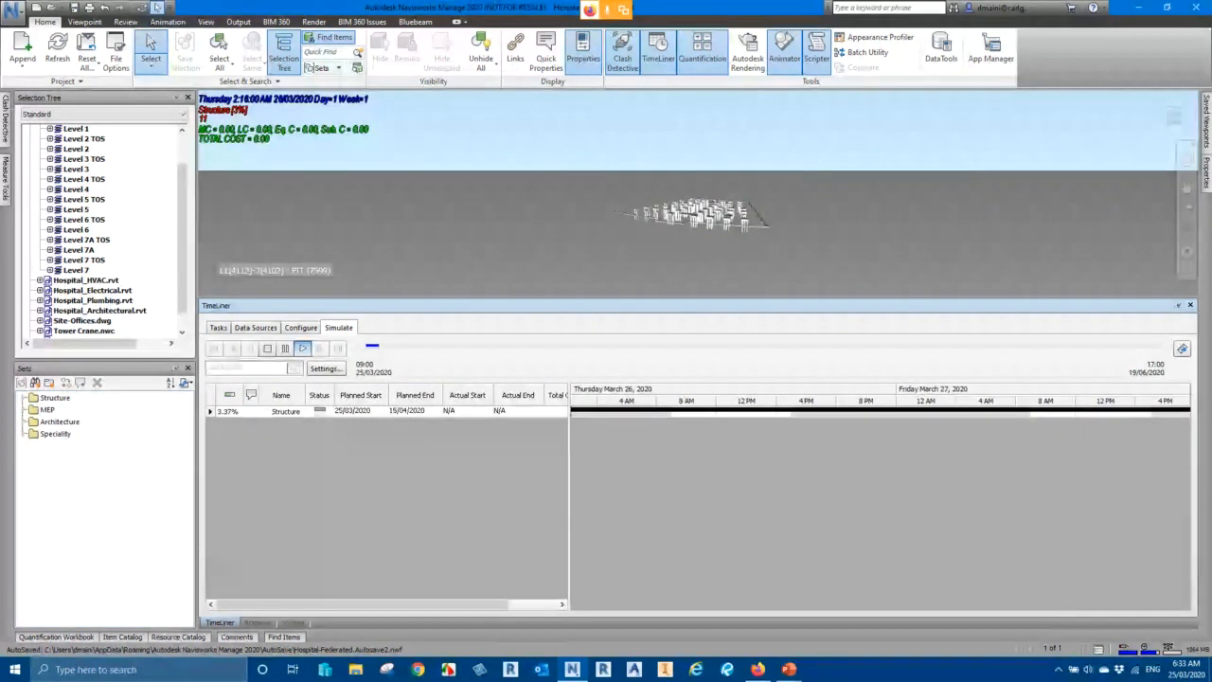
pyautogui.press('F11')
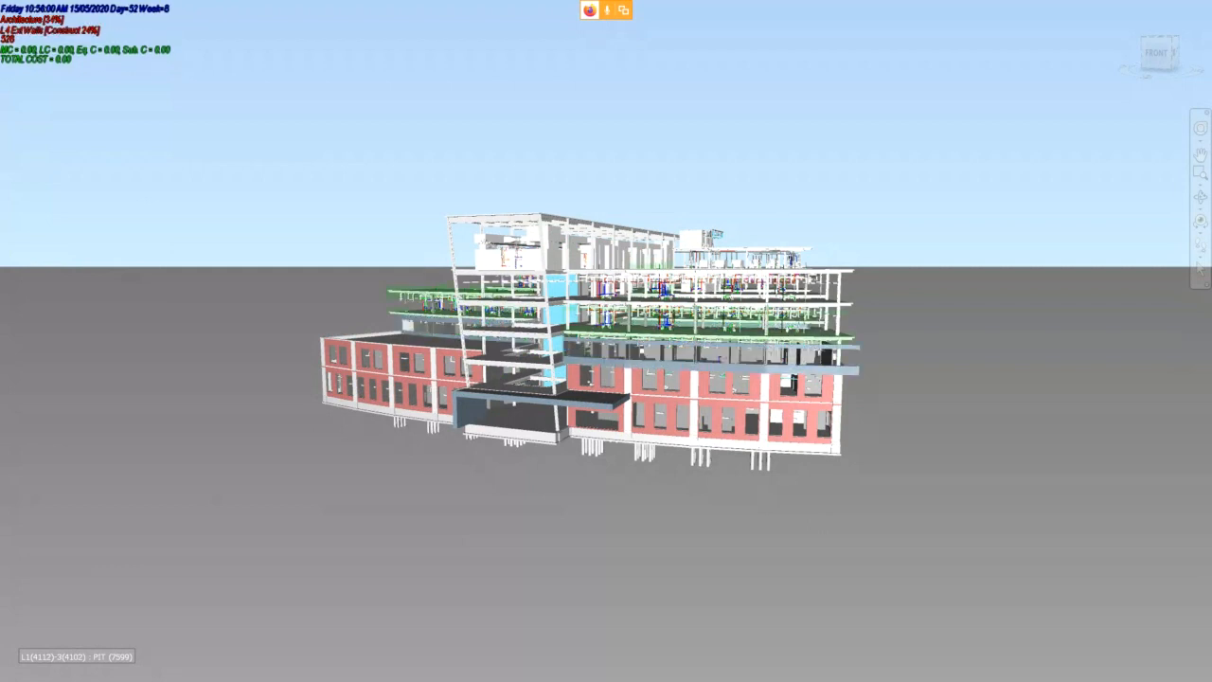
# Step: Stop the full-screen simulation and delete all the set-based tasks from the TimeLiner task list
pyautogui.press('F11')
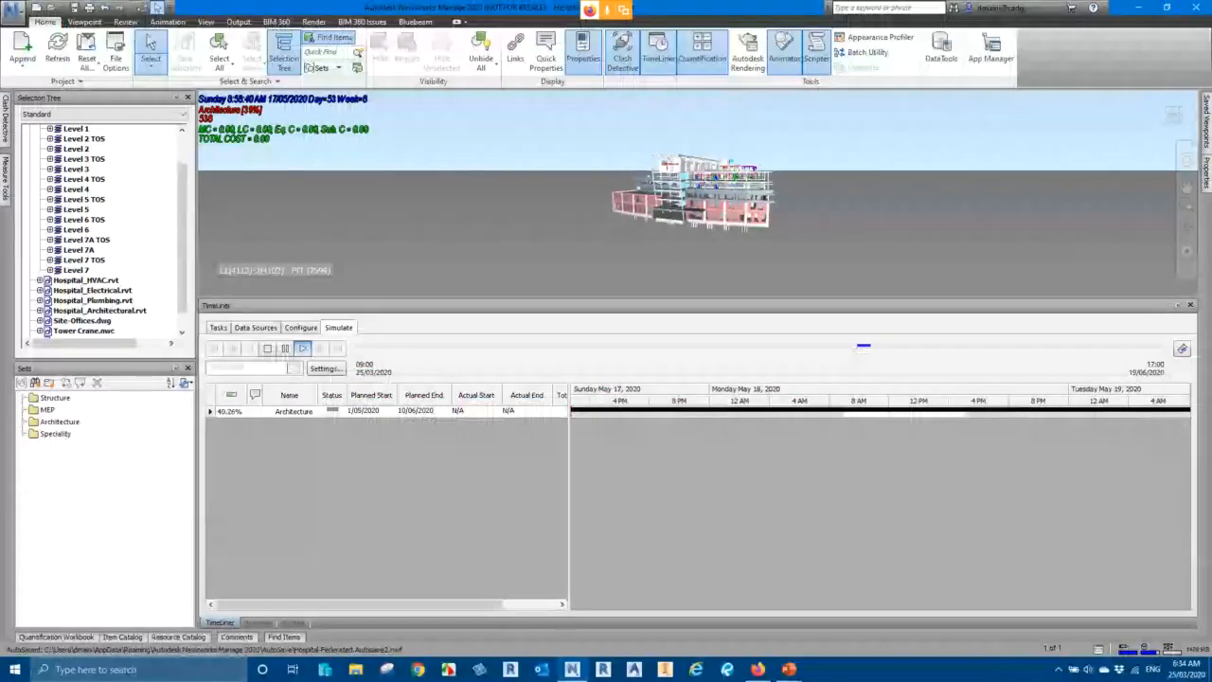
pyautogui.click(267, 349)
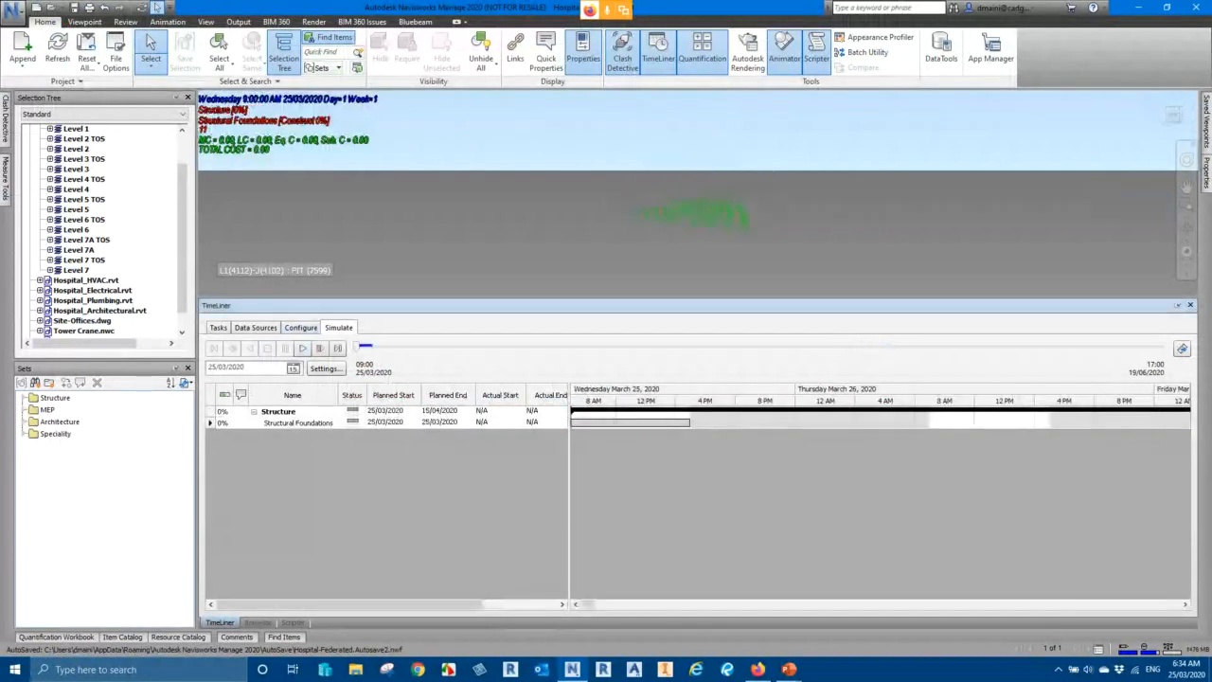
pyautogui.click(218, 326)
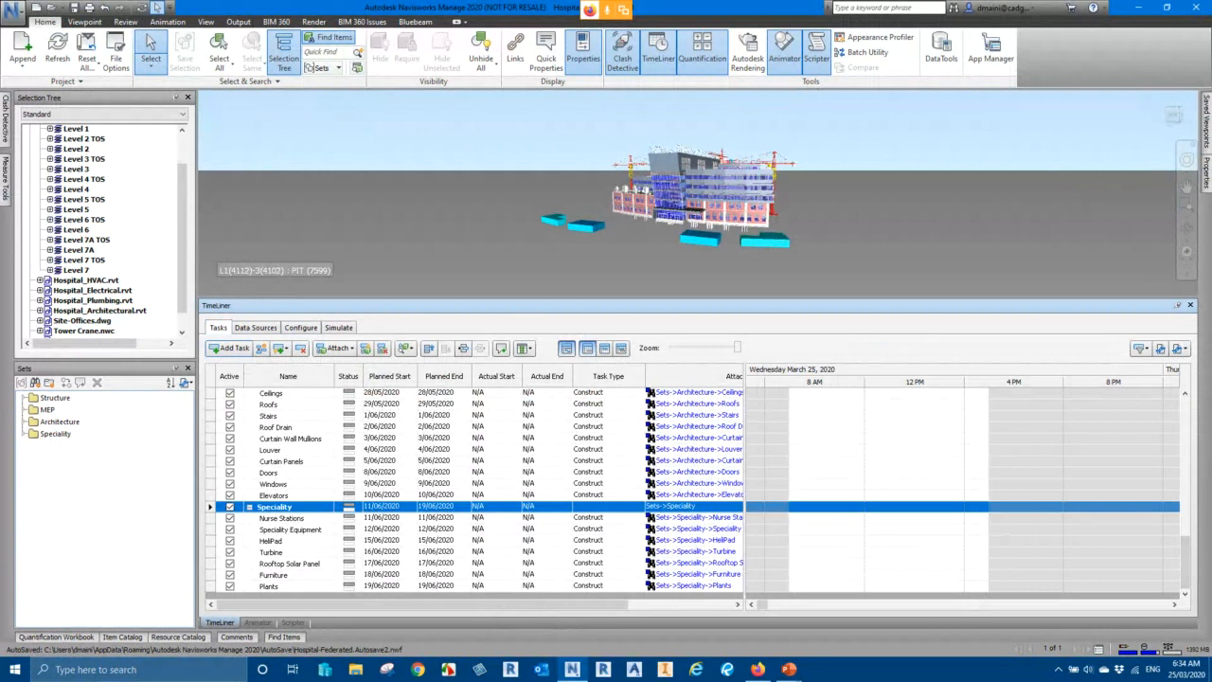
pyautogui.scroll(15, 473, 492)
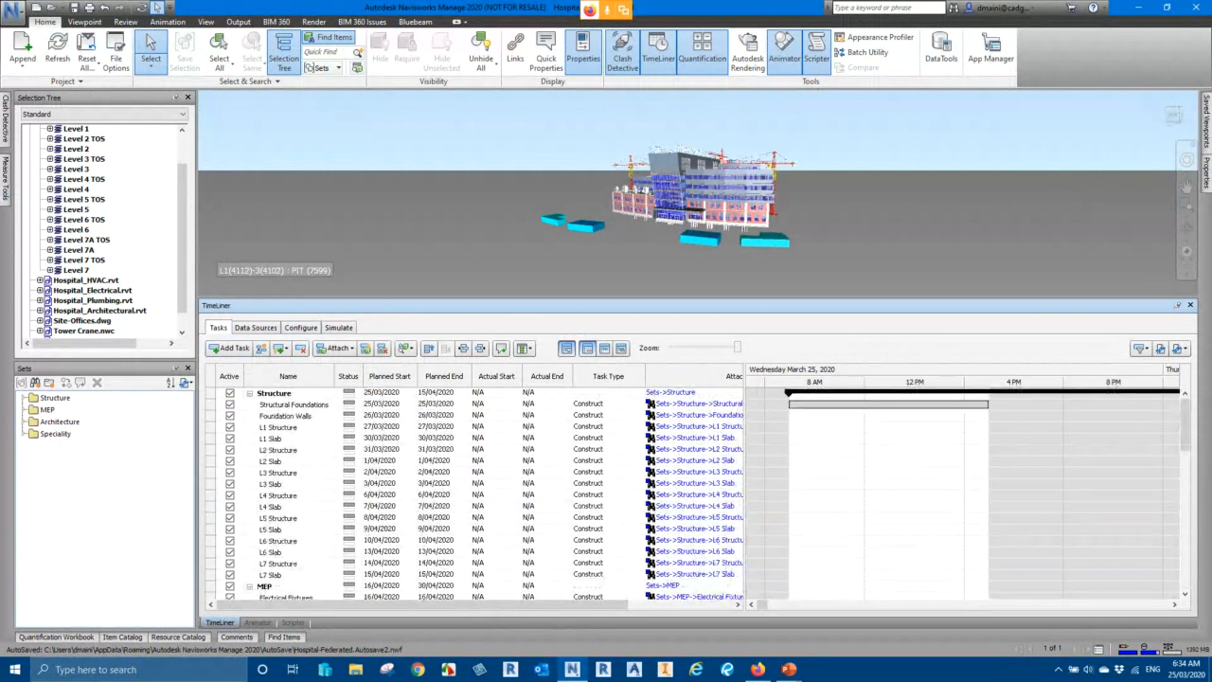
pyautogui.hotkey('ctrl', 'a')
pyautogui.press('Delete')
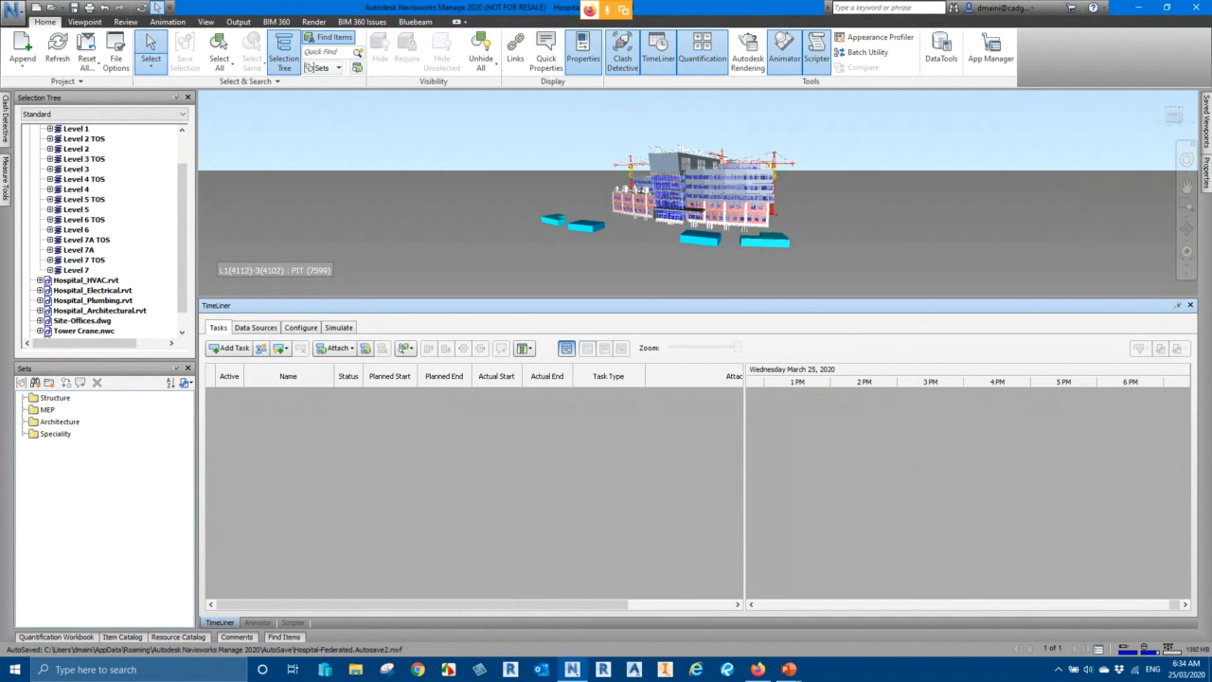
# Step: List TimeLiner's importable data source types, and open Hospital-Construction-Schedule-Detailed-Planned-Actual.csv in Excel from the Uni of Salford Dataset folder using File Explorer
pyautogui.click(255, 326)
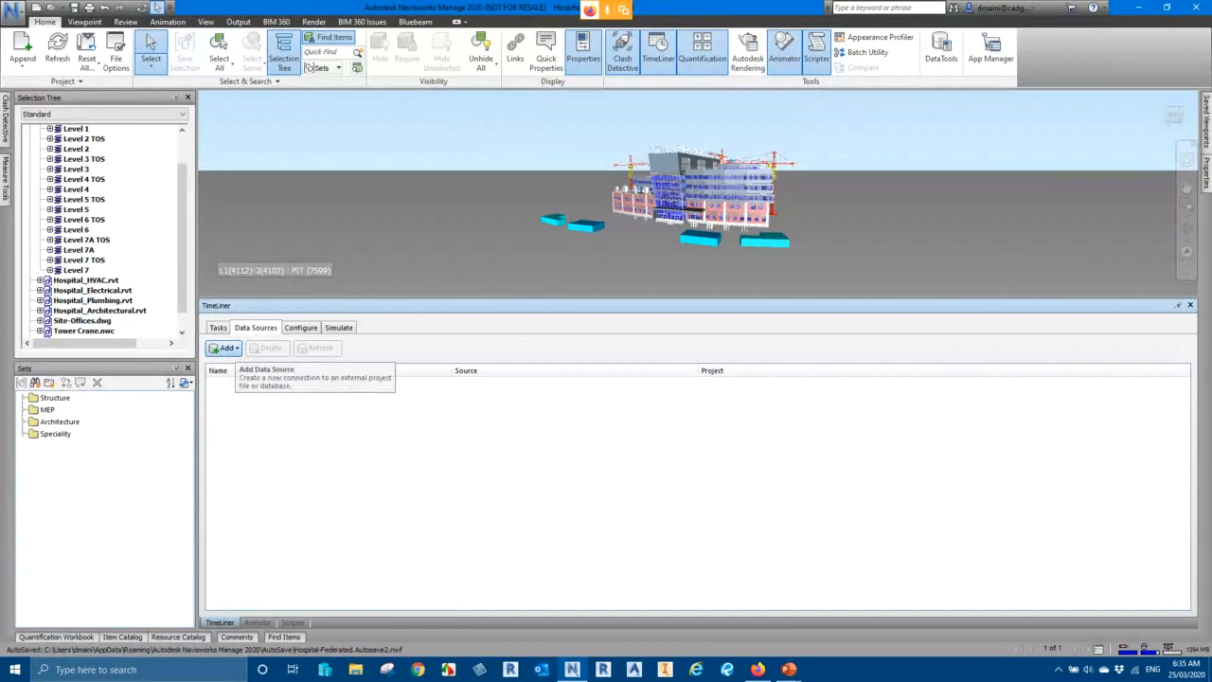
pyautogui.click(225, 348)
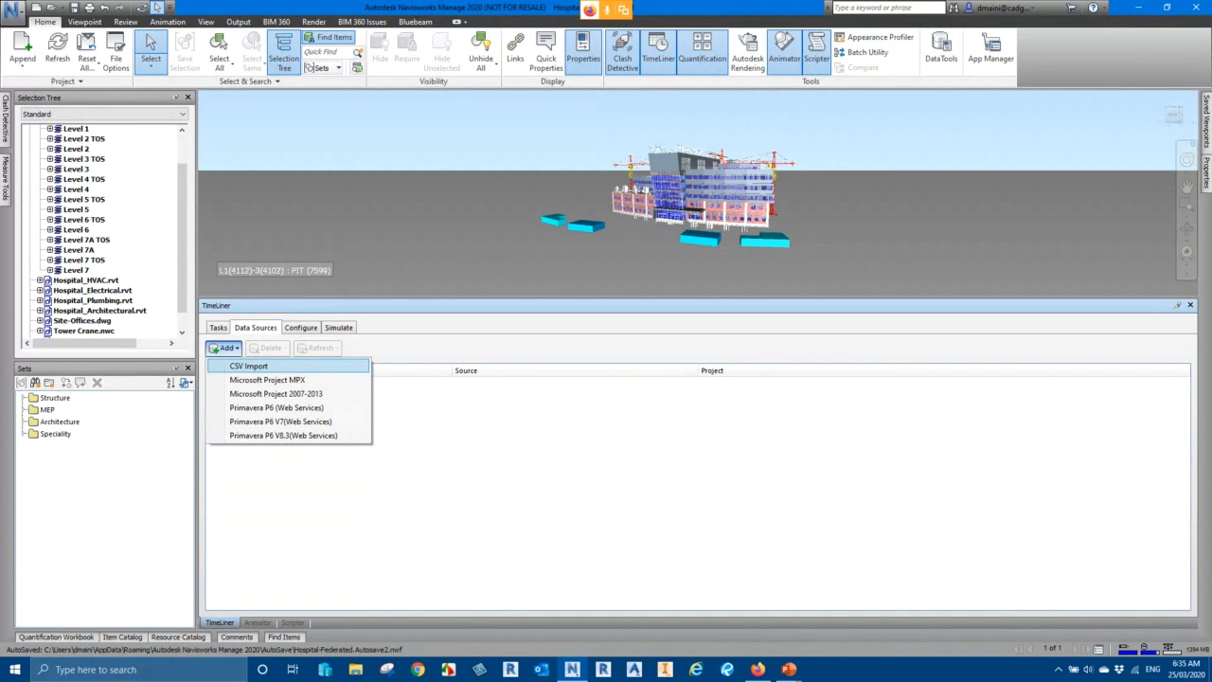
pyautogui.click(355, 669)
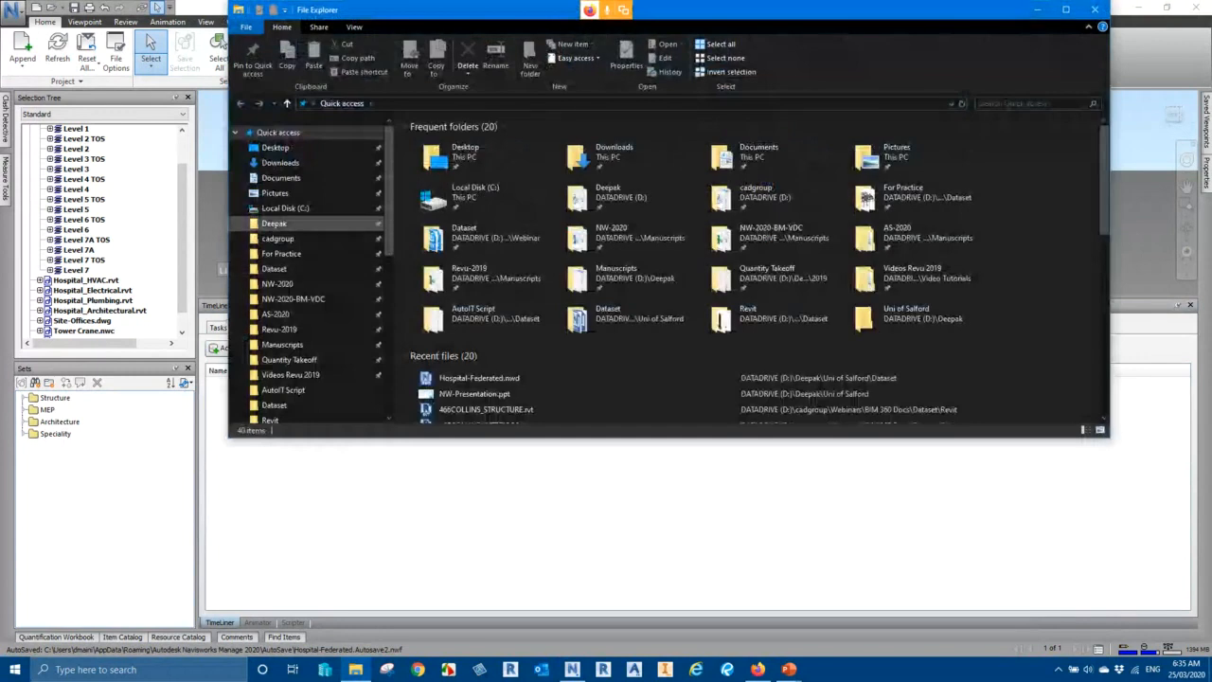
pyautogui.click(274, 223)
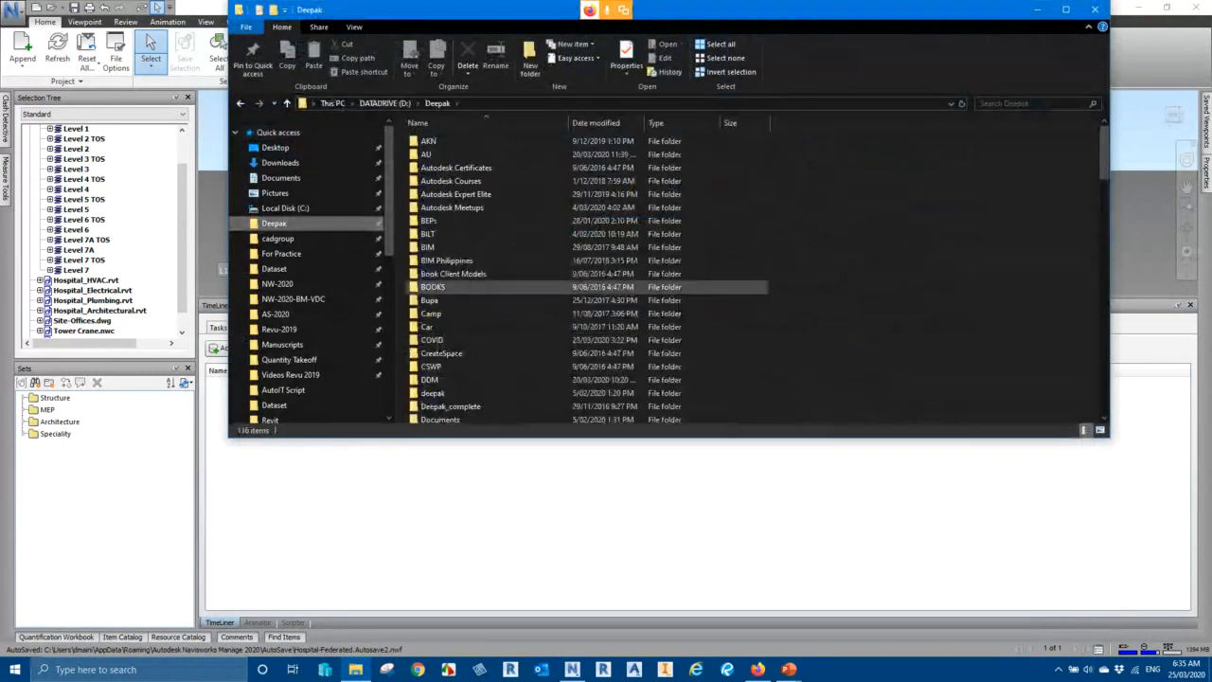
pyautogui.click(521, 287)
pyautogui.press('u')
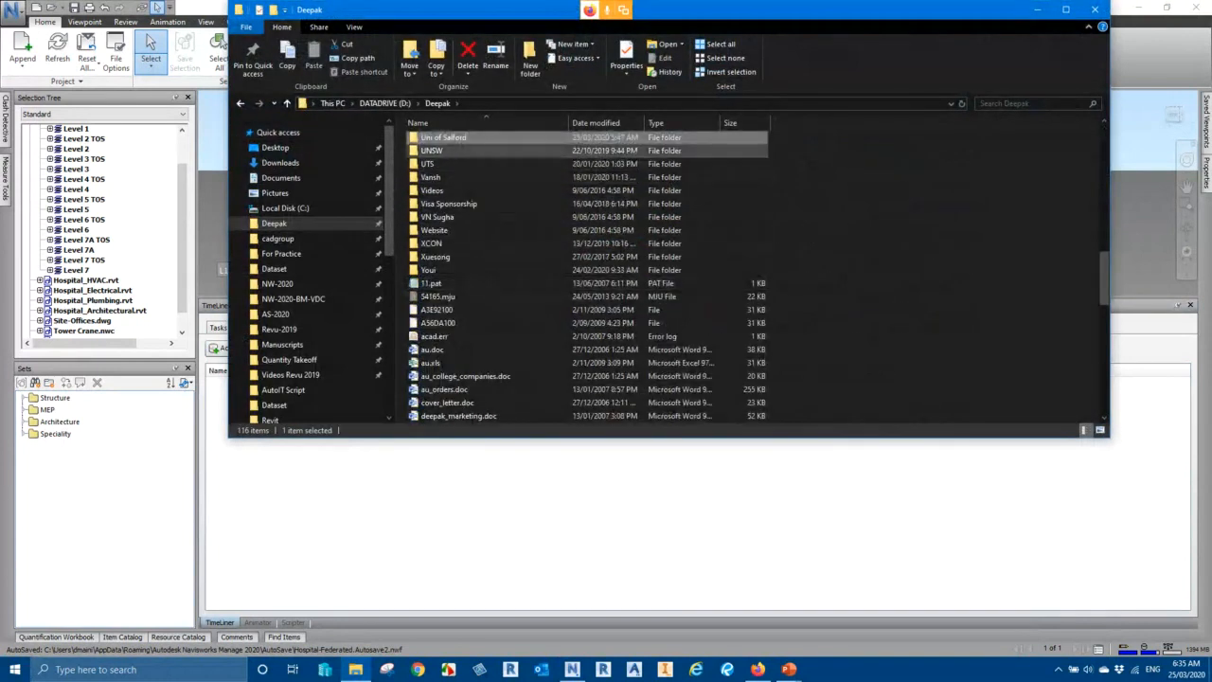
pyautogui.doubleClick(450, 138)
pyautogui.doubleClick(432, 140)
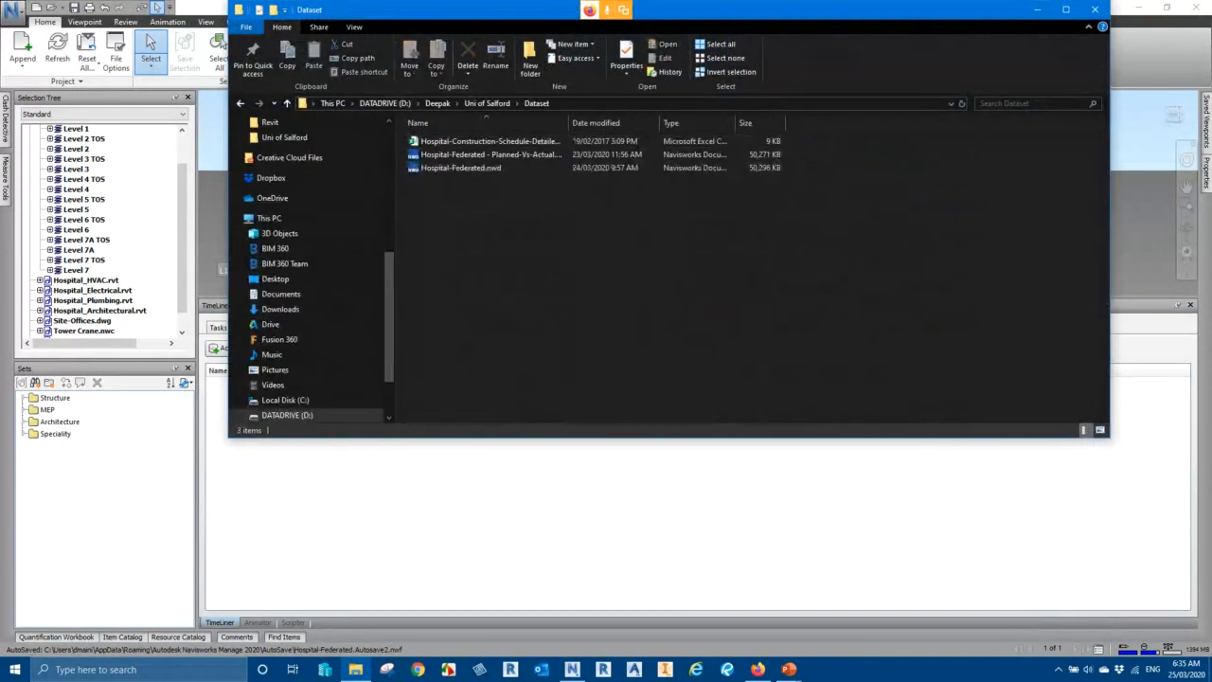
pyautogui.click(473, 141)
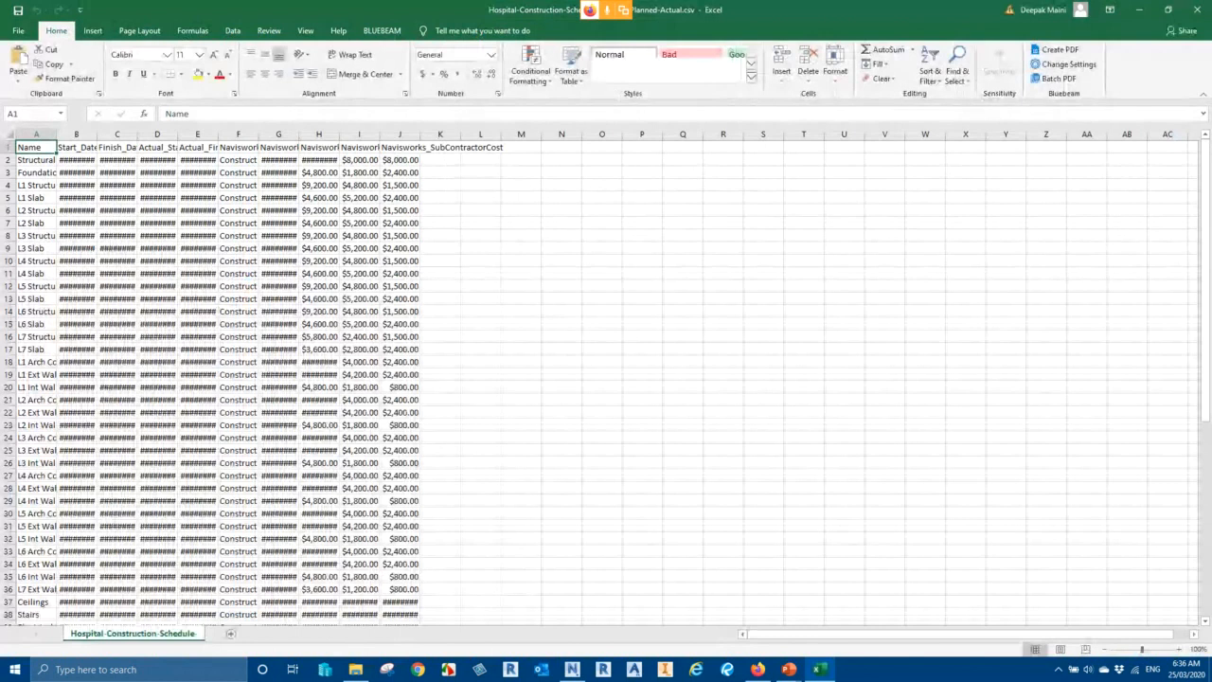
# Step: Fit all column widths, review the schedule rows down to Plants, close the workbook without saving and return to Navisworks
pyautogui.hotkey('ctrl', 'a')
pyautogui.doubleClick(57, 135)
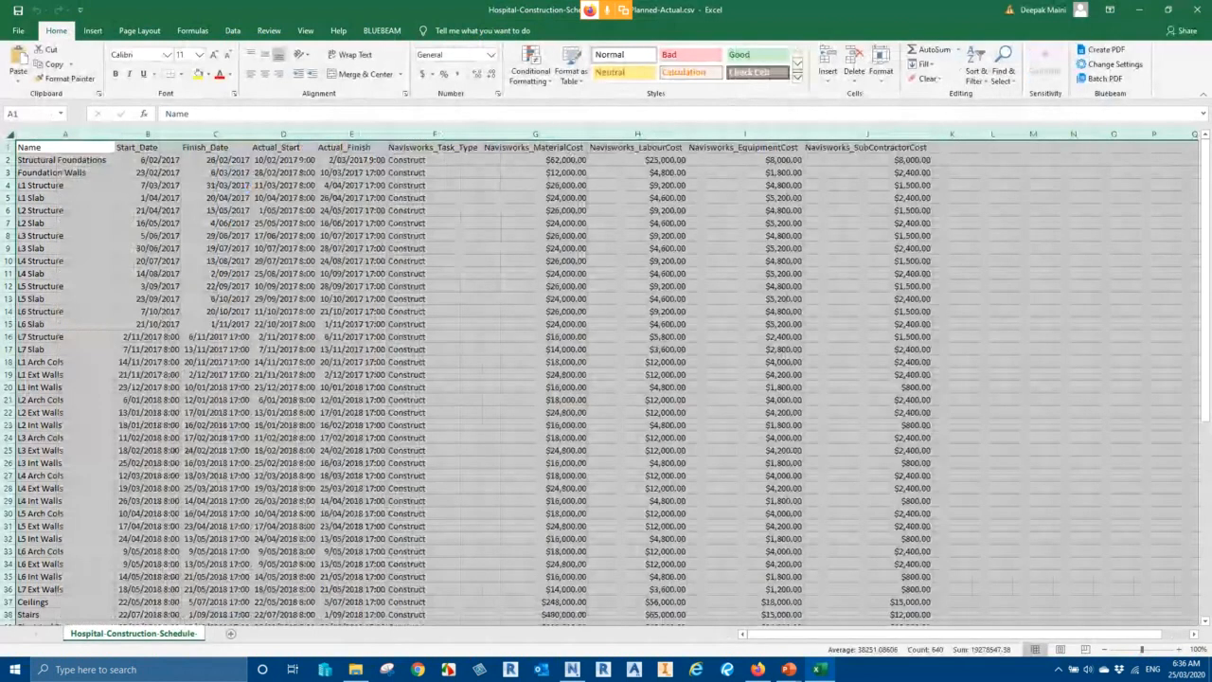
pyautogui.click(1033, 298)
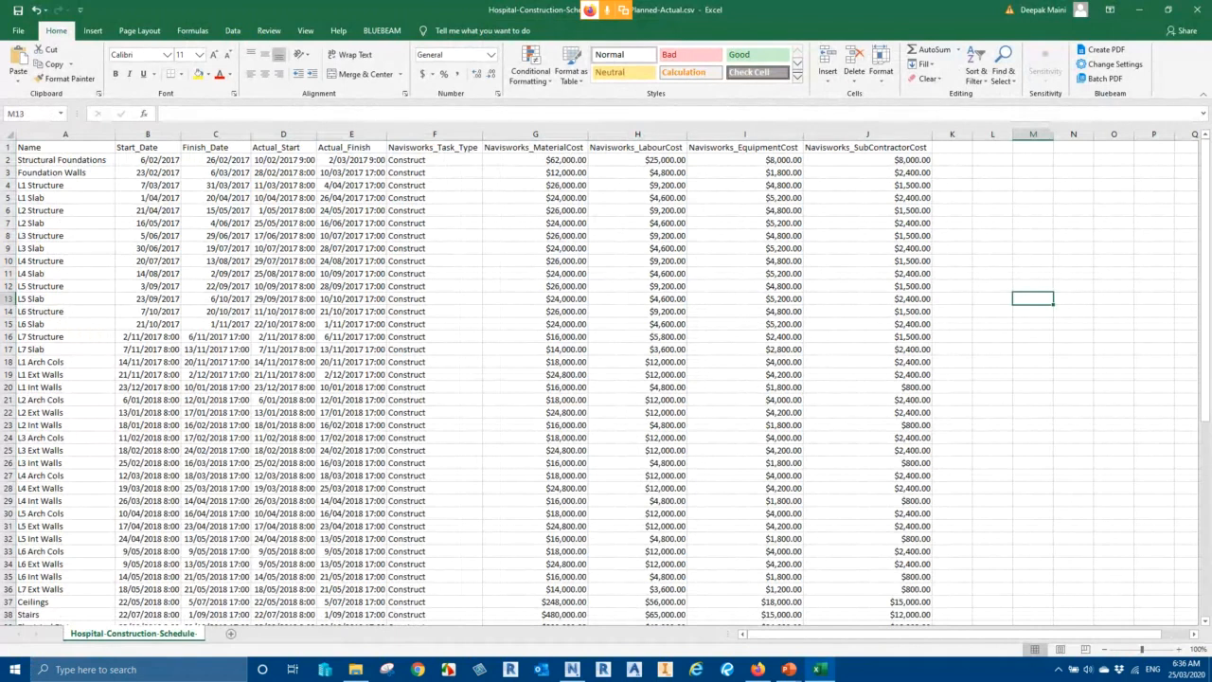
pyautogui.scroll(-12, 606, 378)
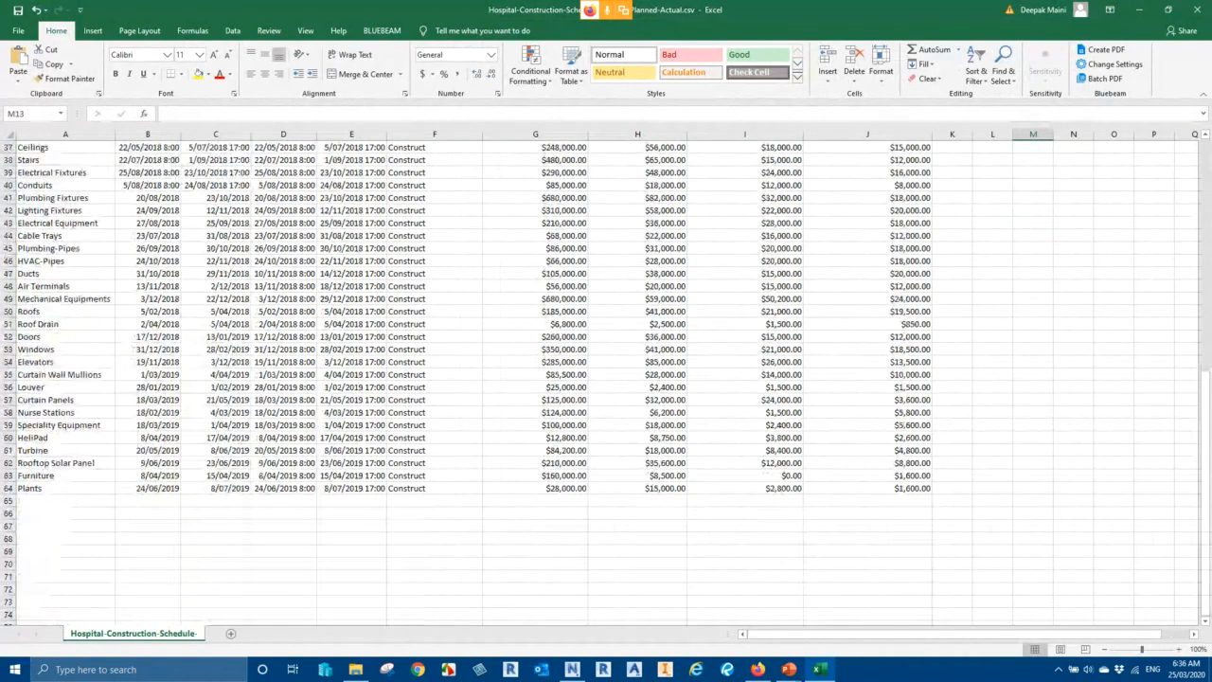
pyautogui.scroll(12, 606, 378)
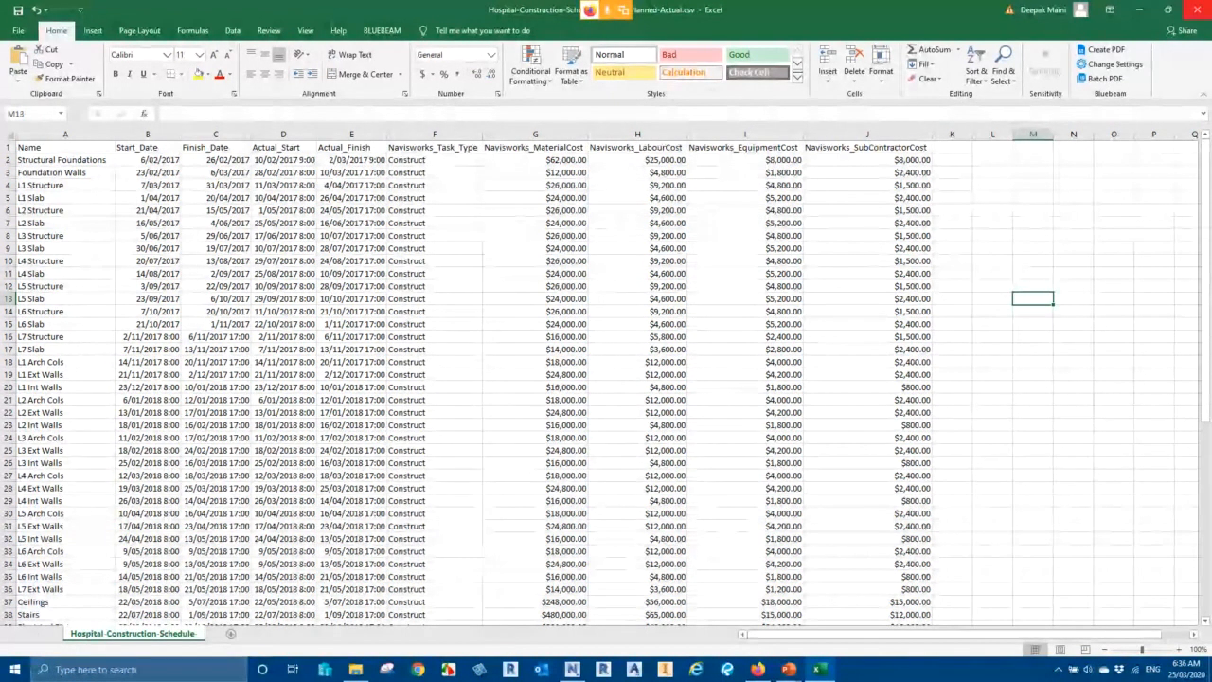
pyautogui.click(1197, 10)
pyautogui.click(606, 349)
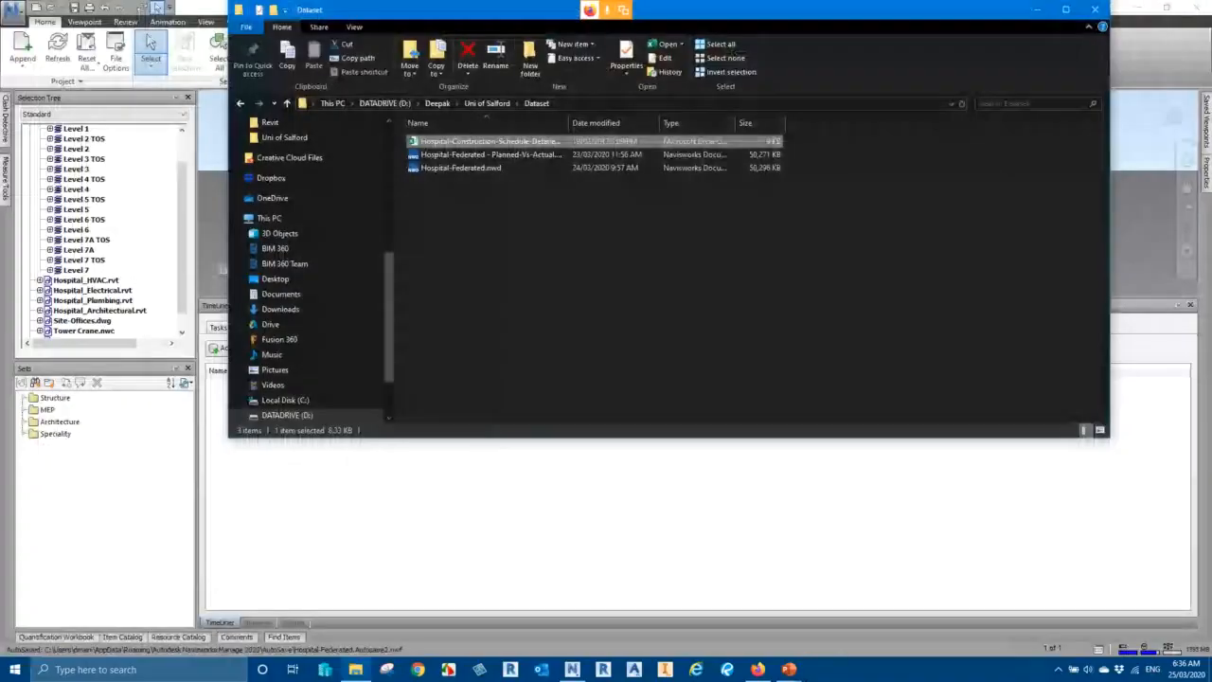
pyautogui.hotkey('alt', 'Tab')
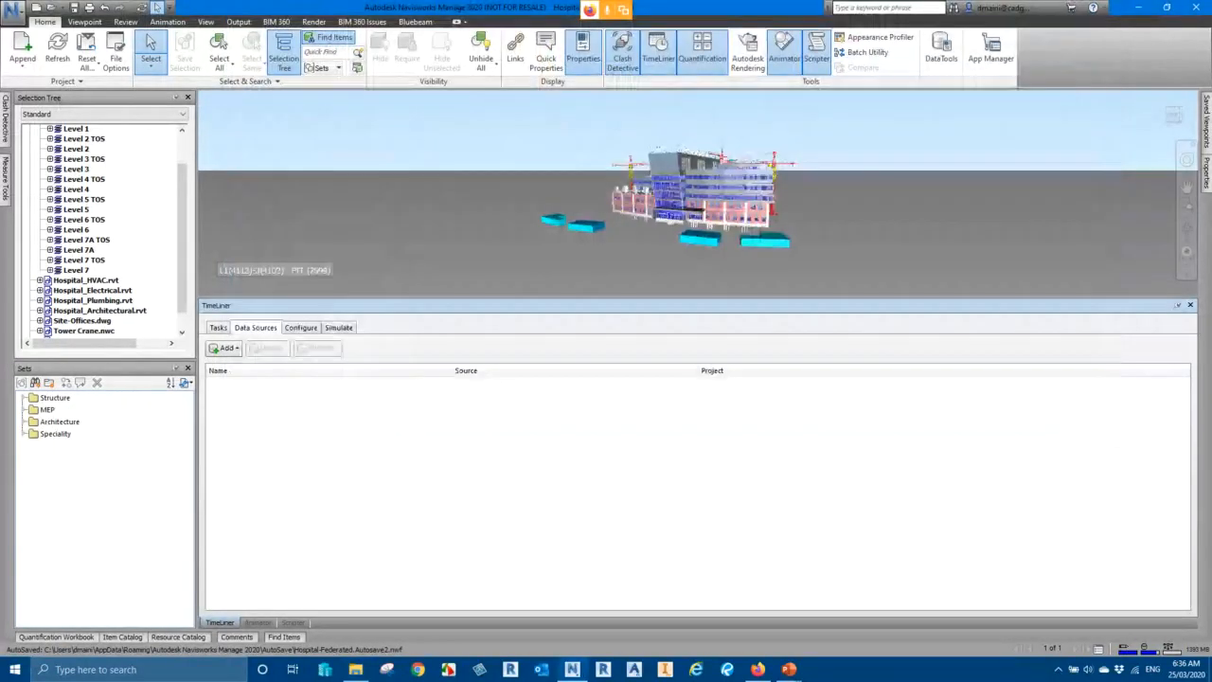
# Step: Add a CSV Import data source to TimeLiner using Hospital-Construction-Schedule-Detailed-Planned-Actual.csv from the Dataset folder
pyautogui.click(225, 348)
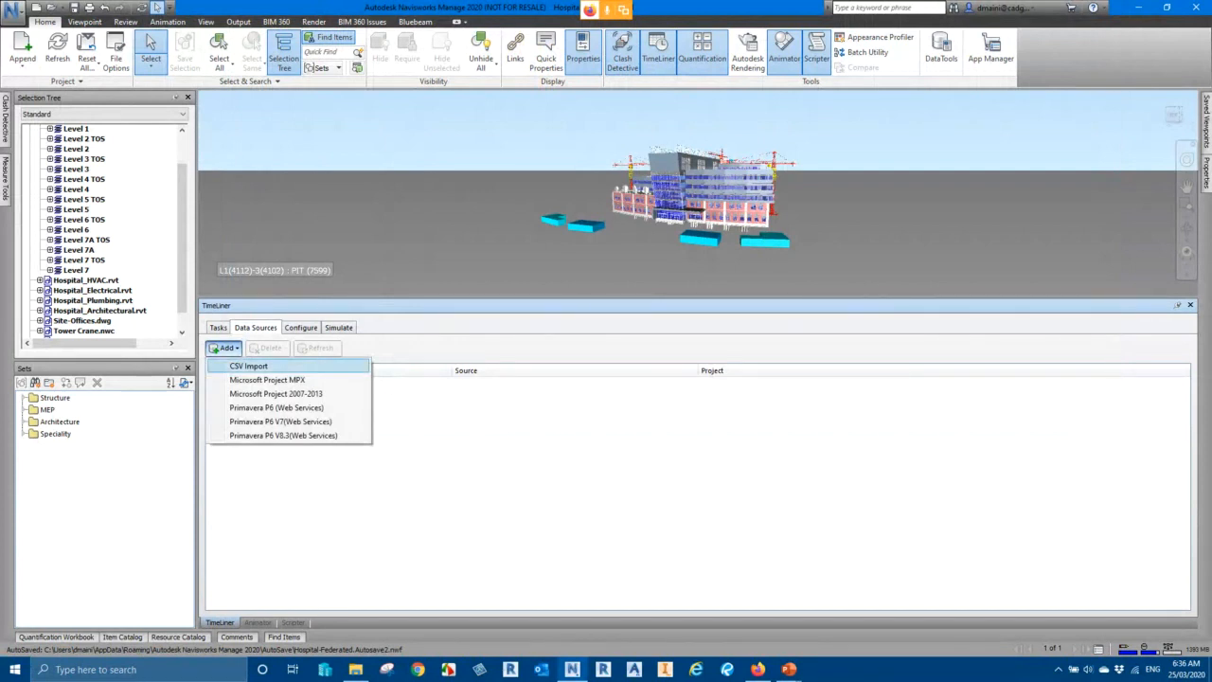
pyautogui.click(248, 365)
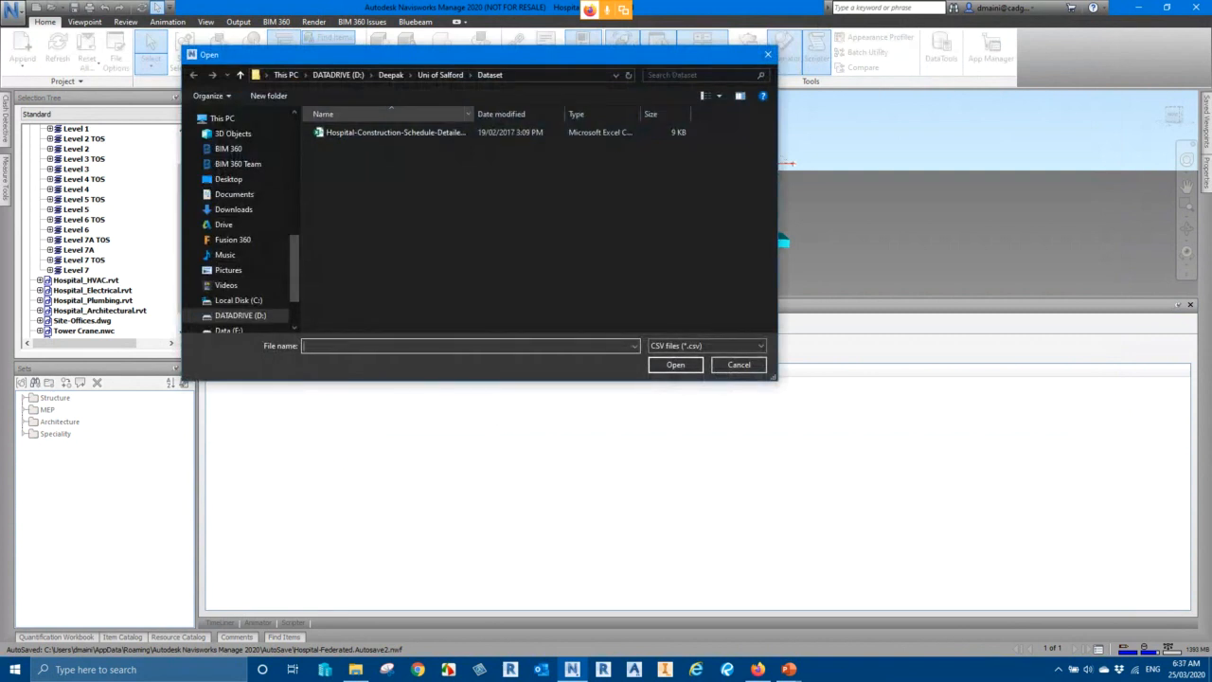
pyautogui.moveTo(473, 114); pyautogui.dragTo(493, 130)
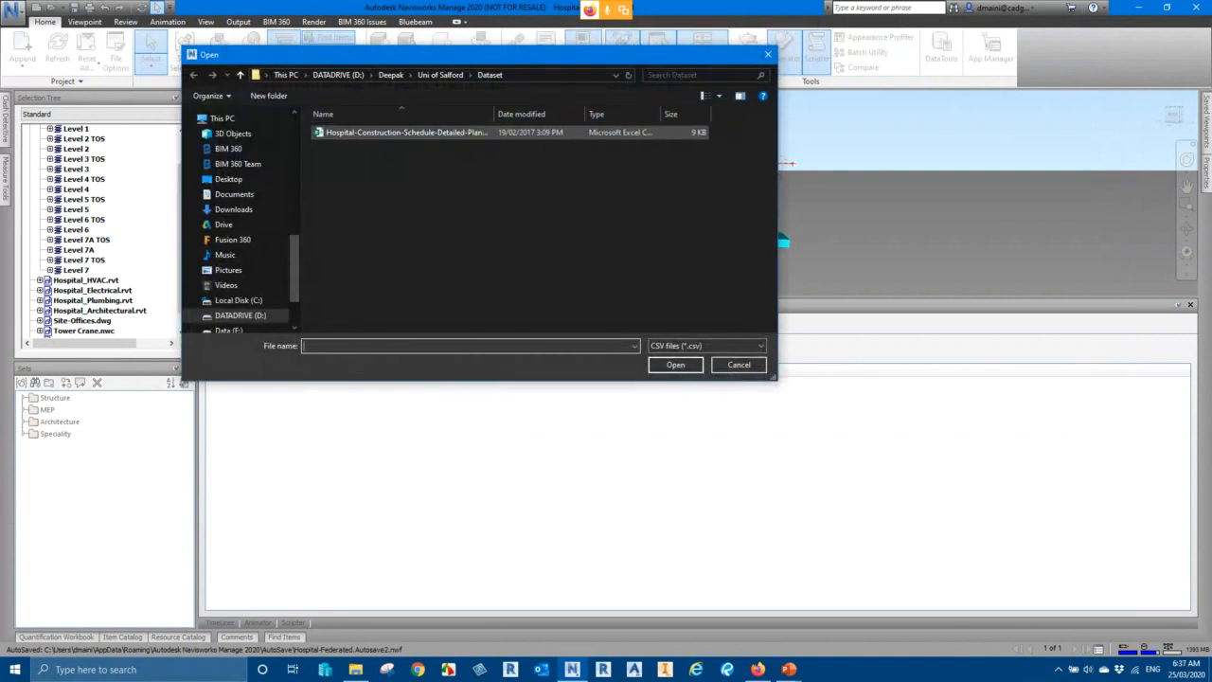
pyautogui.doubleClick(407, 132)
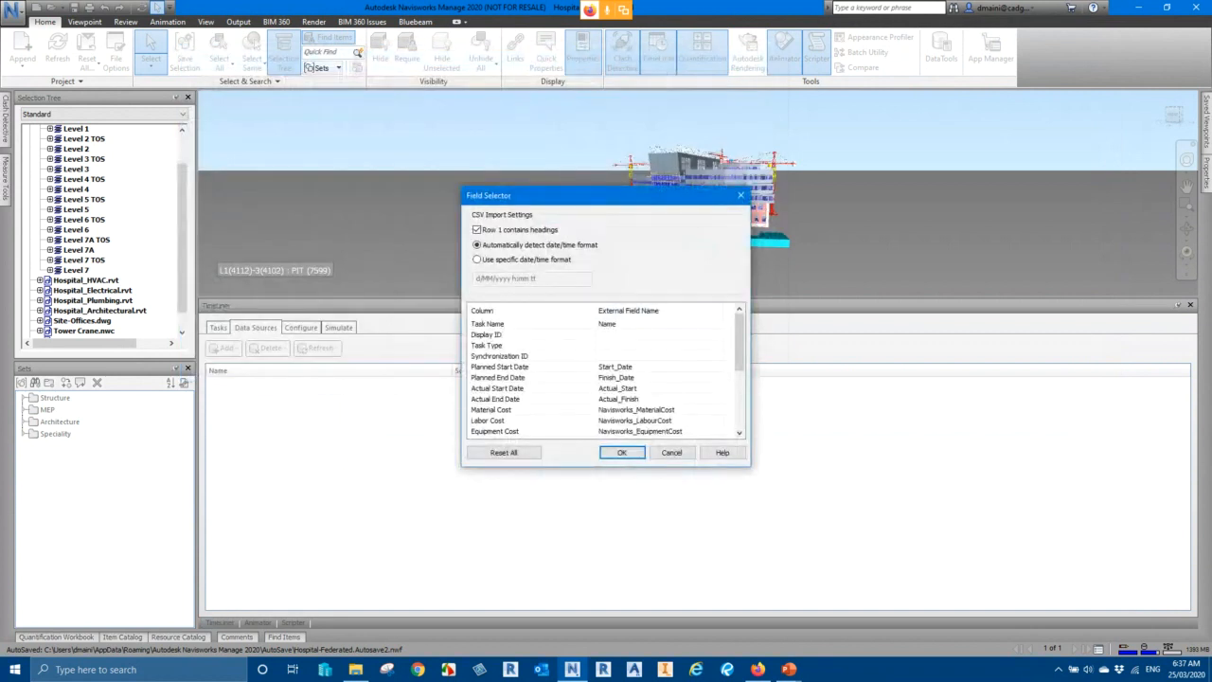
# Step: Set the external field names to blank for Task Name and the planned and actual start and end dates
pyautogui.click(646, 324)
pyautogui.click(645, 338)
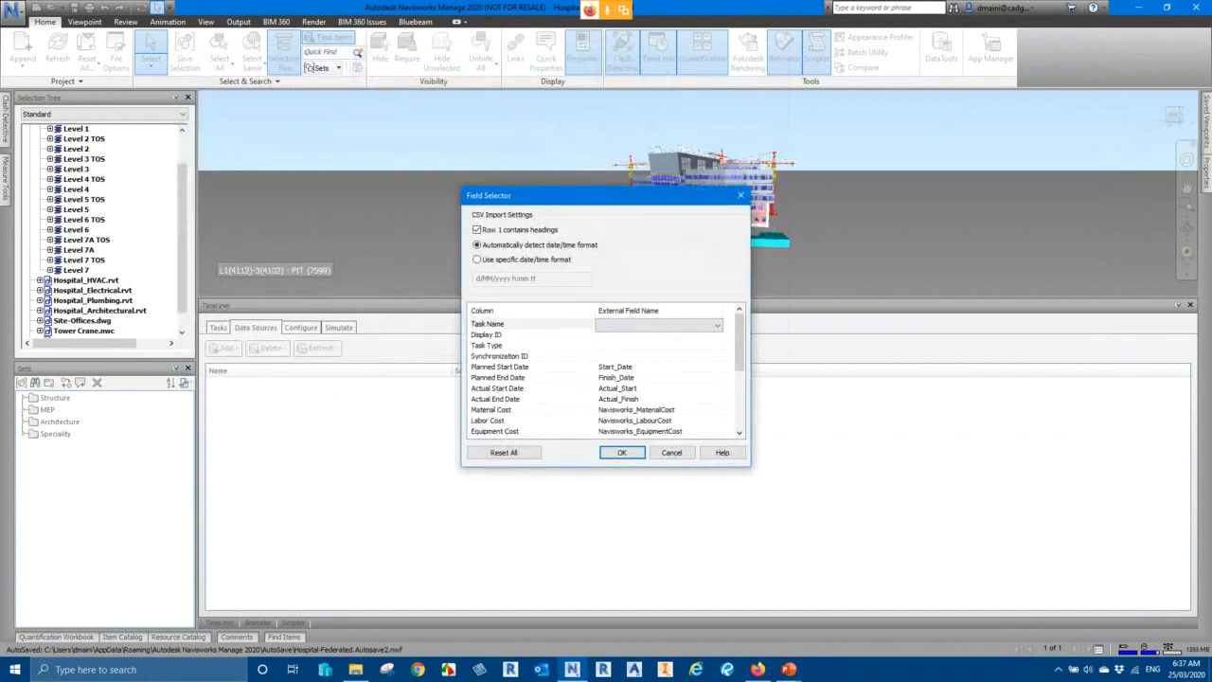
pyautogui.click(658, 367)
pyautogui.click(658, 380)
pyautogui.click(658, 378)
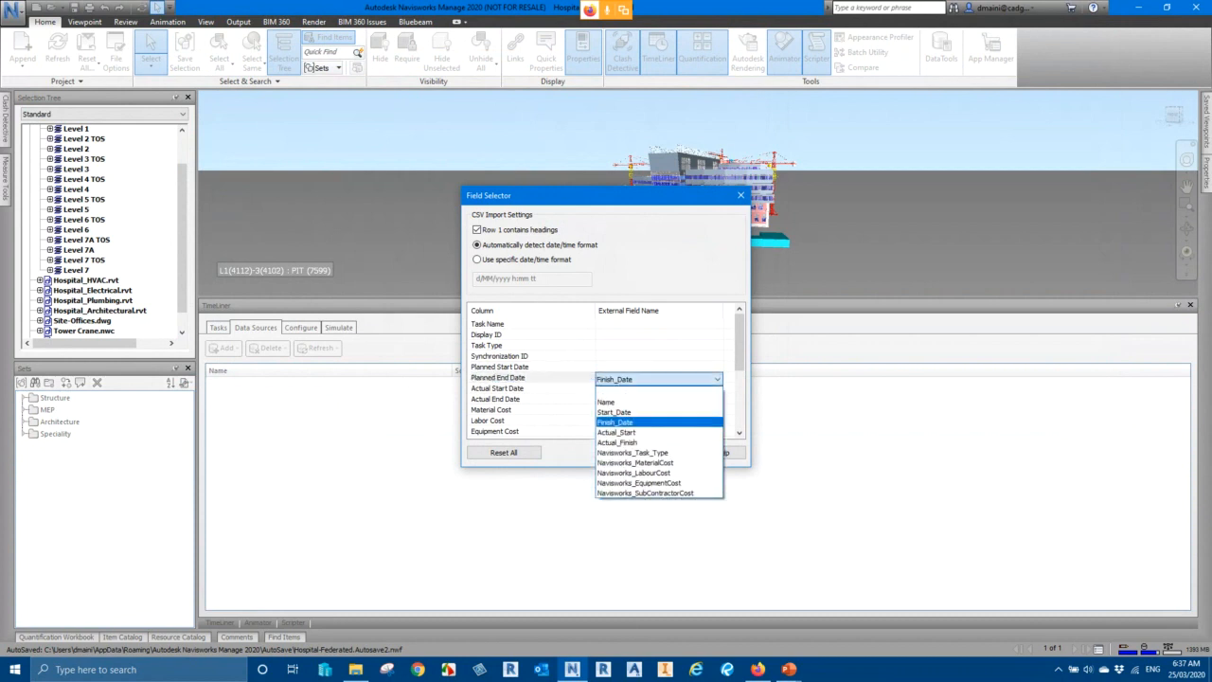
pyautogui.click(653, 392)
pyautogui.click(653, 388)
pyautogui.click(653, 403)
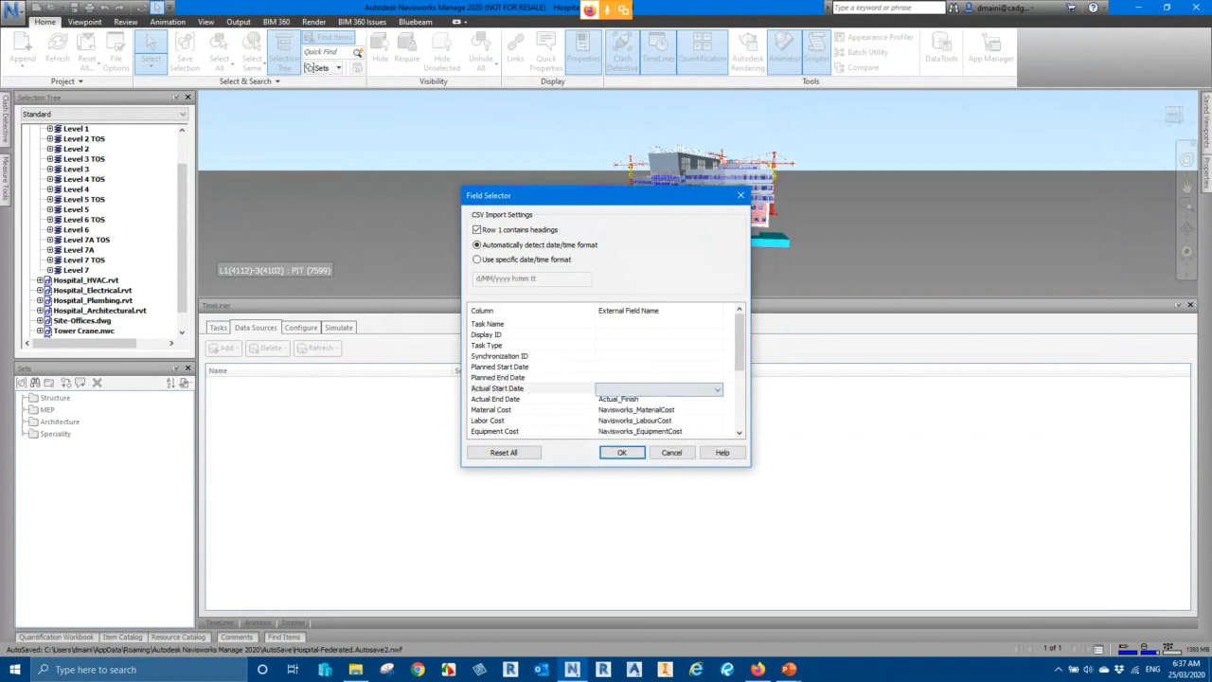
pyautogui.click(653, 399)
pyautogui.click(653, 399)
pyautogui.click(653, 413)
# Step: Set the external field names to blank for Material Cost, Labor Cost, Equipment Cost and Subcontractor Cost
pyautogui.click(653, 410)
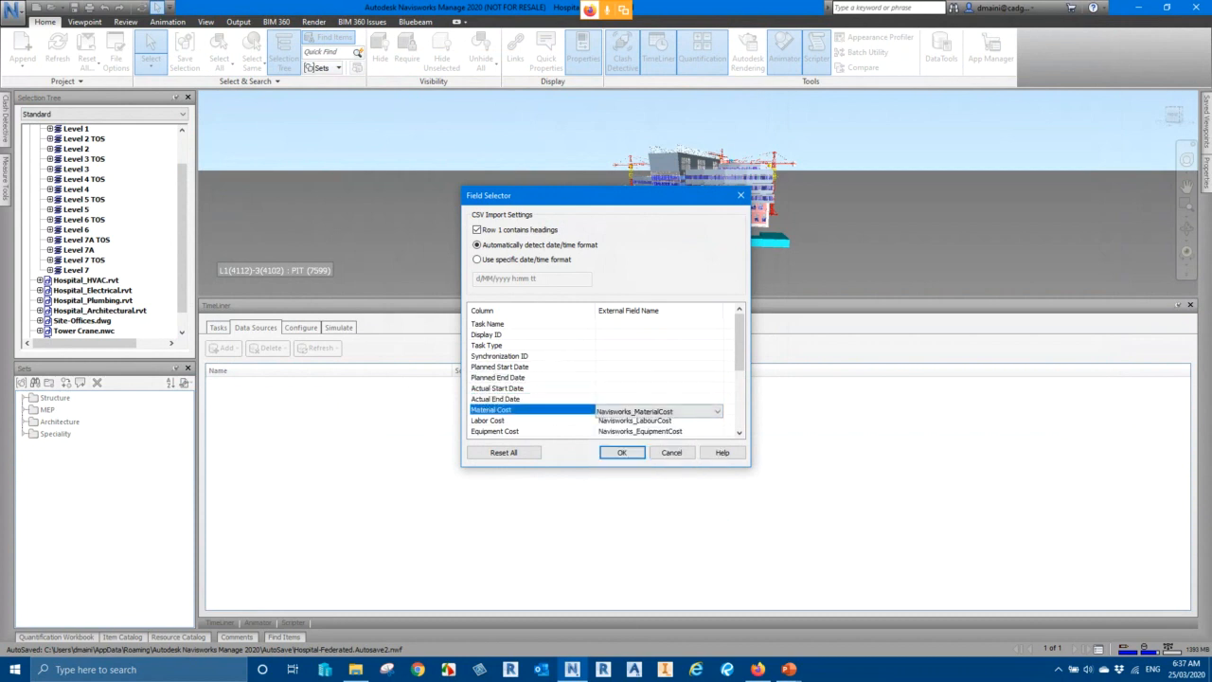
pyautogui.click(653, 411)
pyautogui.click(653, 425)
pyautogui.click(658, 421)
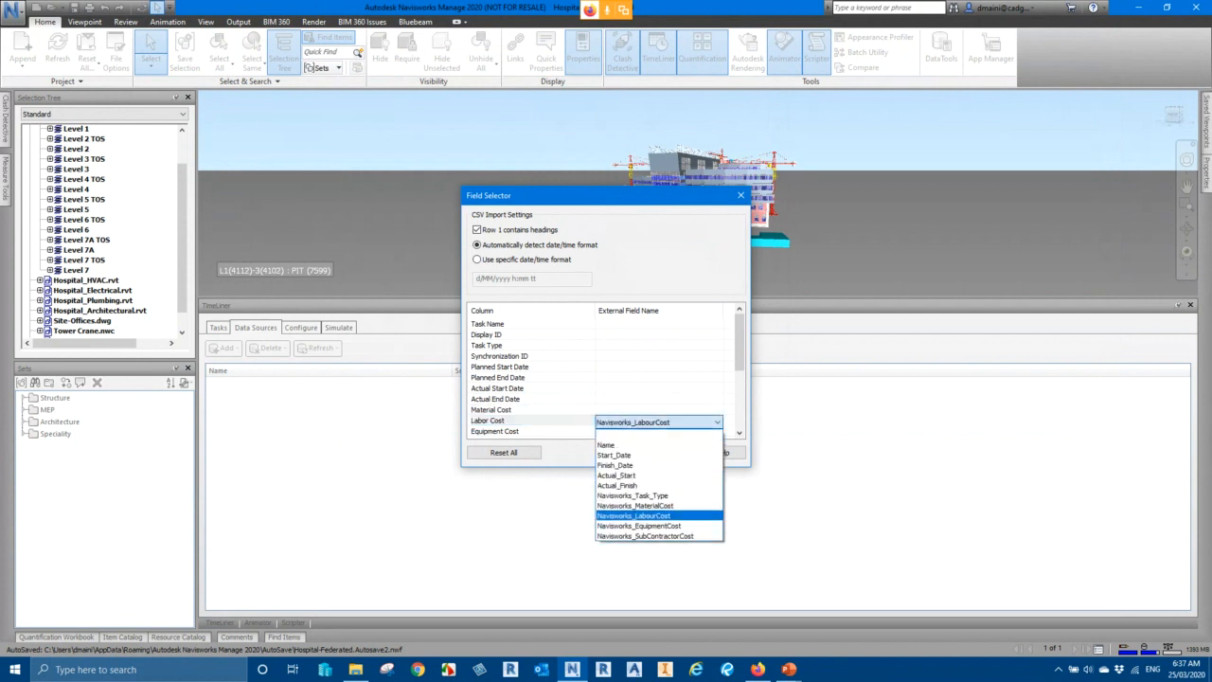
pyautogui.click(644, 511)
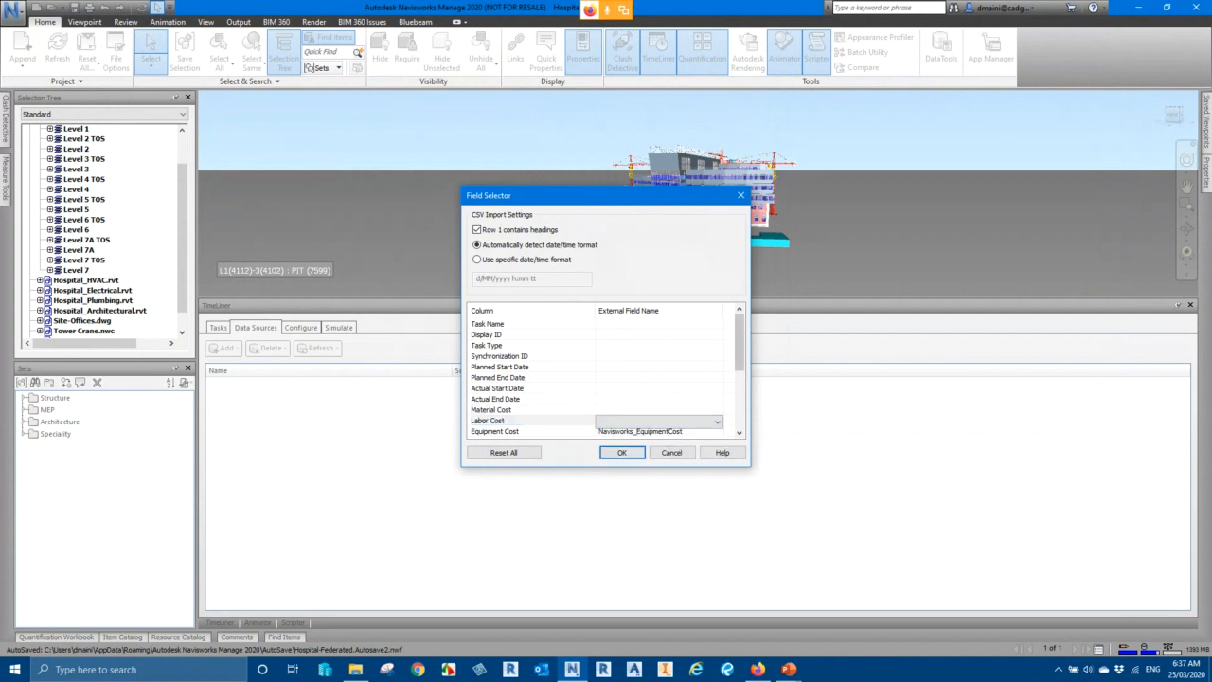
pyautogui.scroll(-2, 606, 379)
pyautogui.click(658, 389)
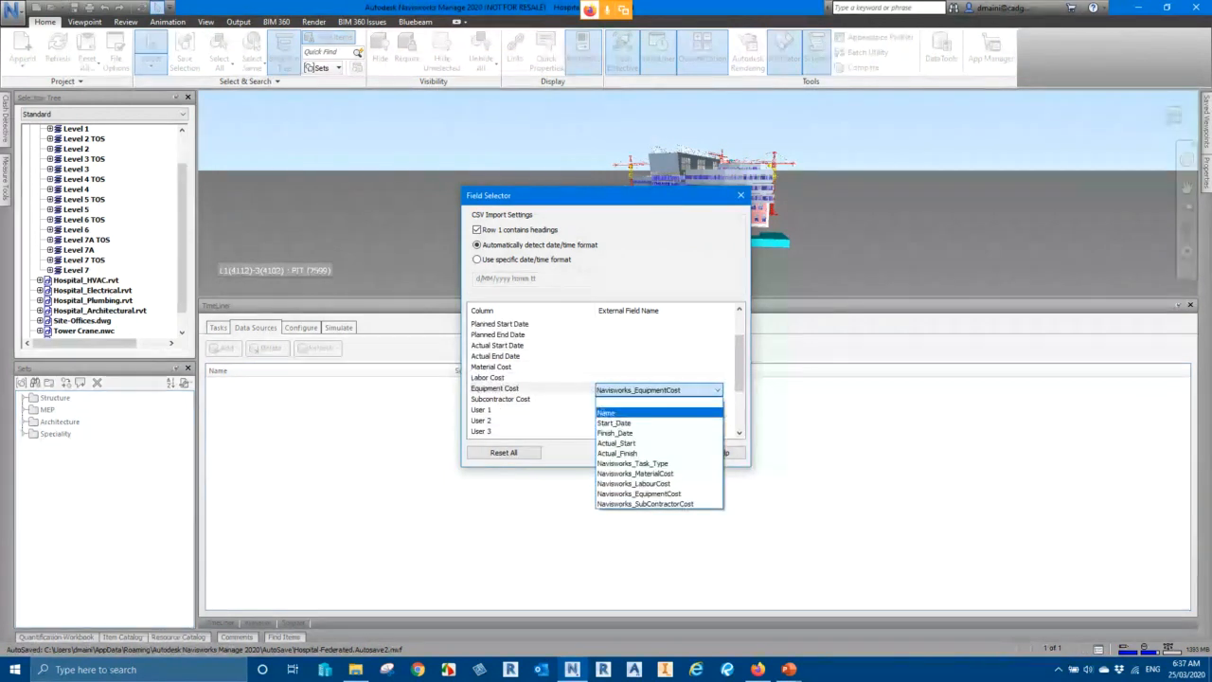
pyautogui.click(658, 400)
pyautogui.click(716, 400)
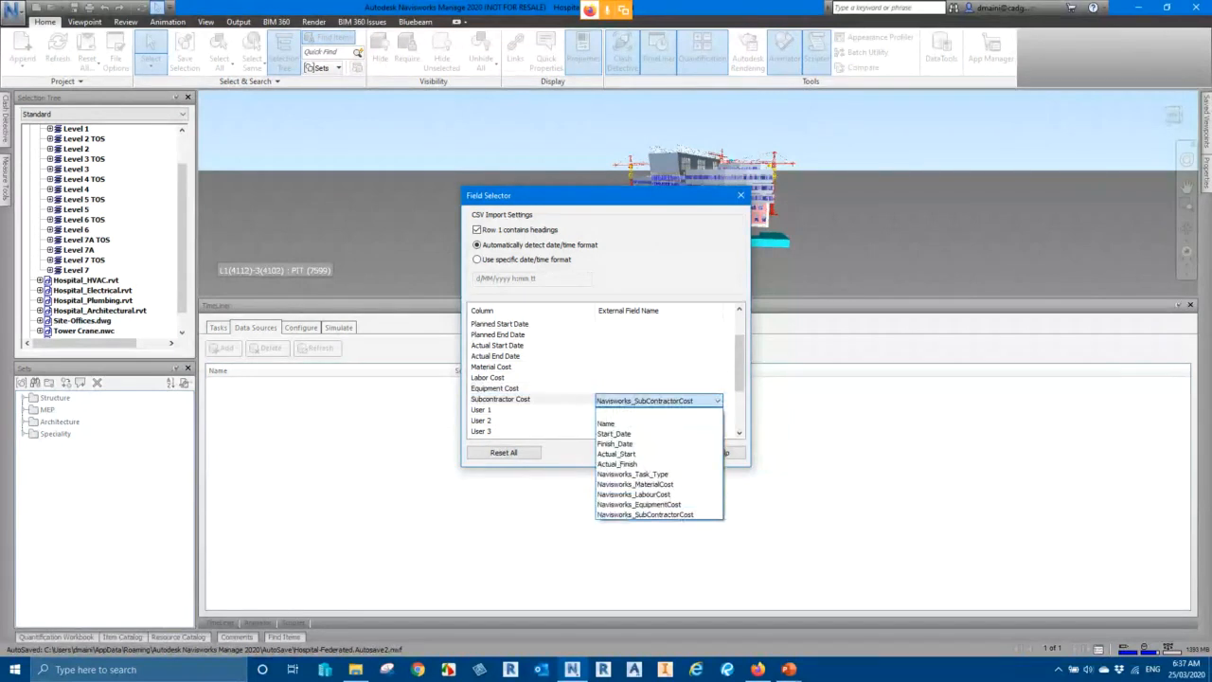
pyautogui.press('Return')
pyautogui.scroll(2, 606, 379)
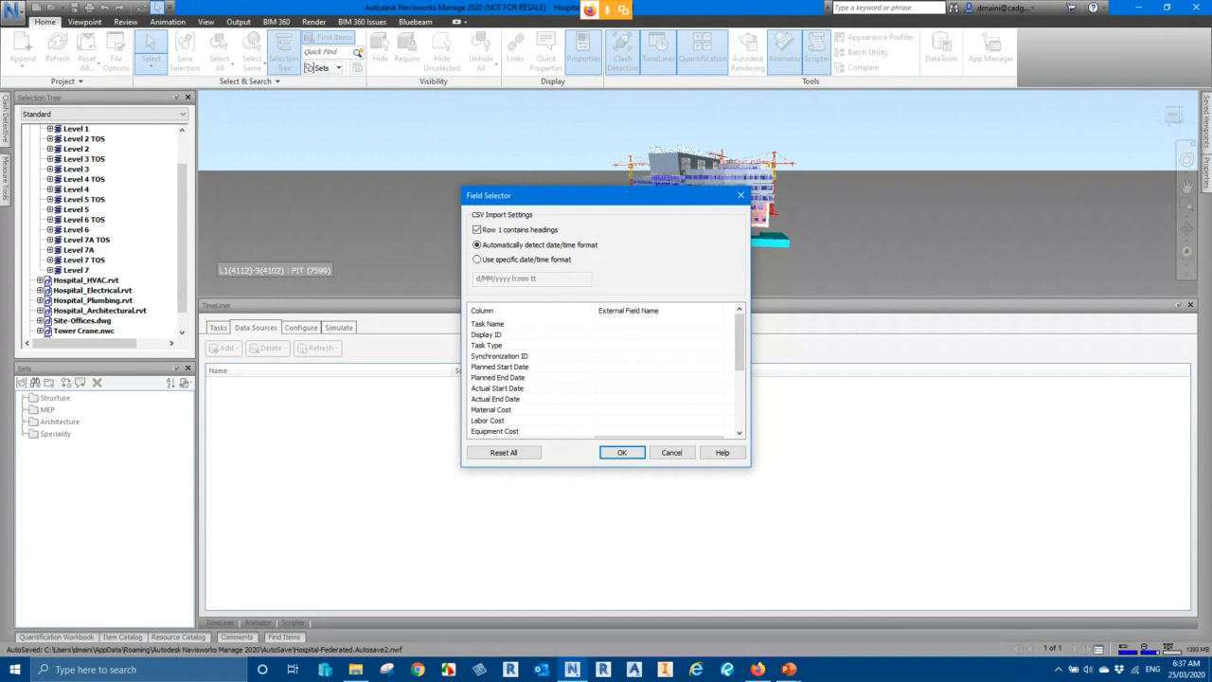
# Step: Accept the CSV field settings without a Task Name mapping and check the TimeLiner task list
pyautogui.click(622, 452)
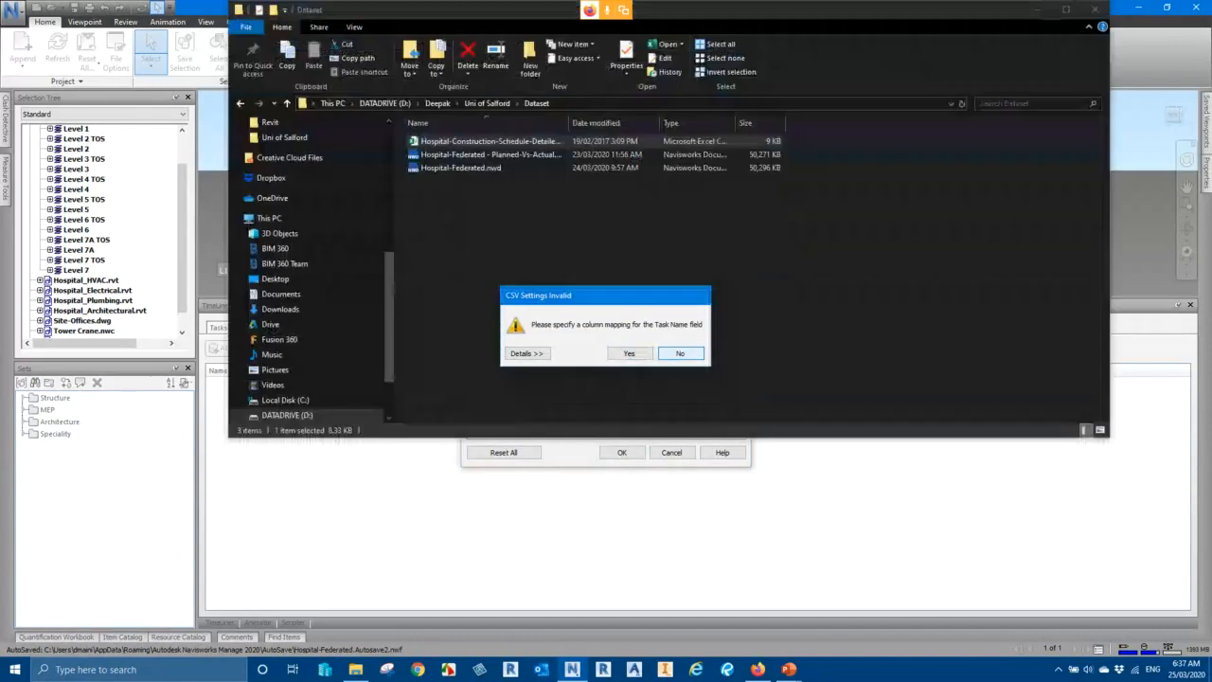
pyautogui.click(625, 351)
pyautogui.click(217, 327)
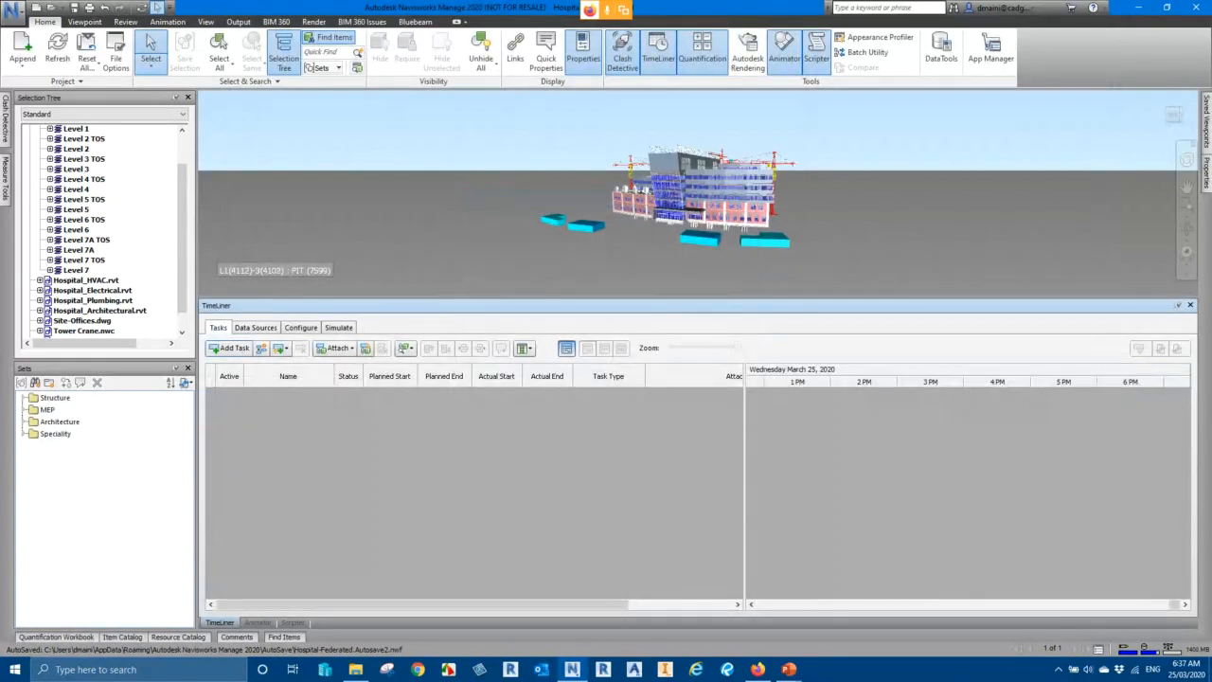
# Step: Edit the field mapping of the TimeLiner CSV data source and map Task Name to the Name field
pyautogui.click(255, 327)
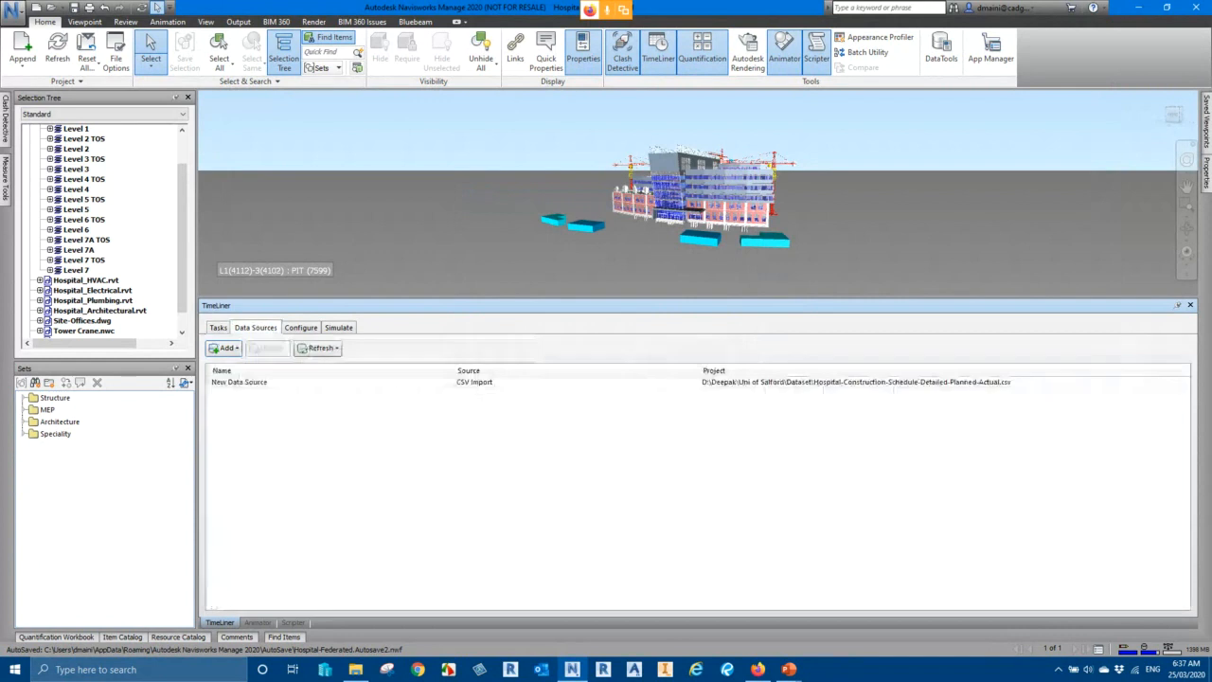
pyautogui.rightClick(276, 382)
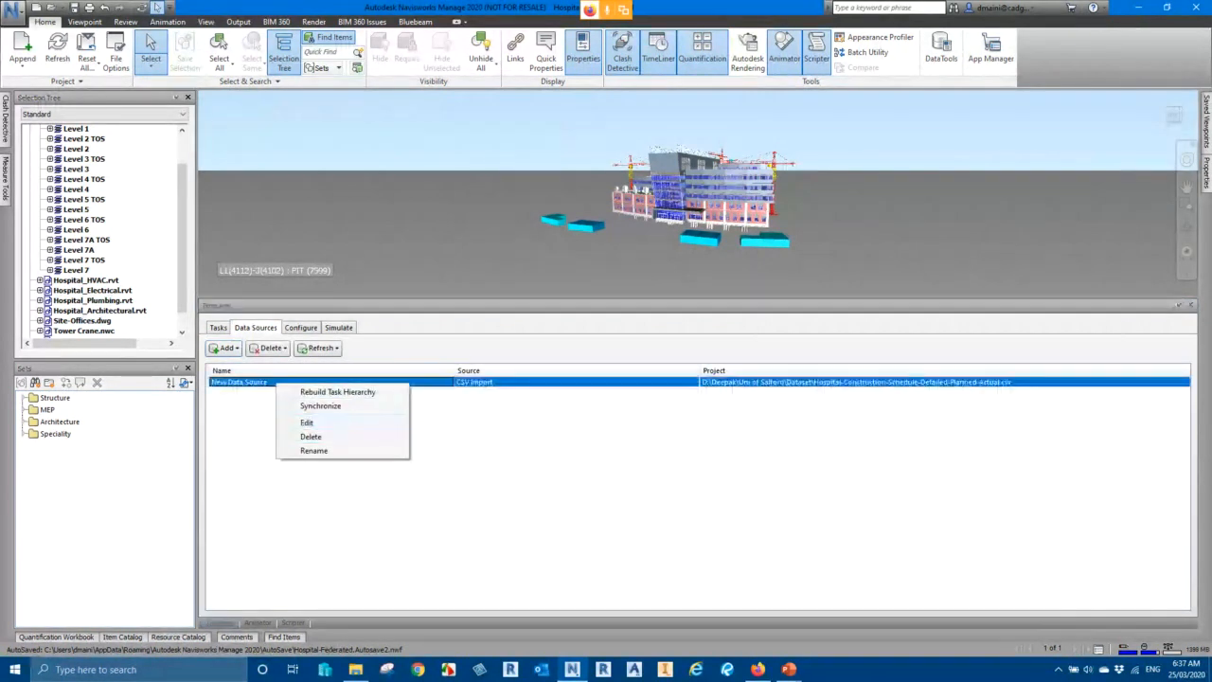
pyautogui.click(307, 422)
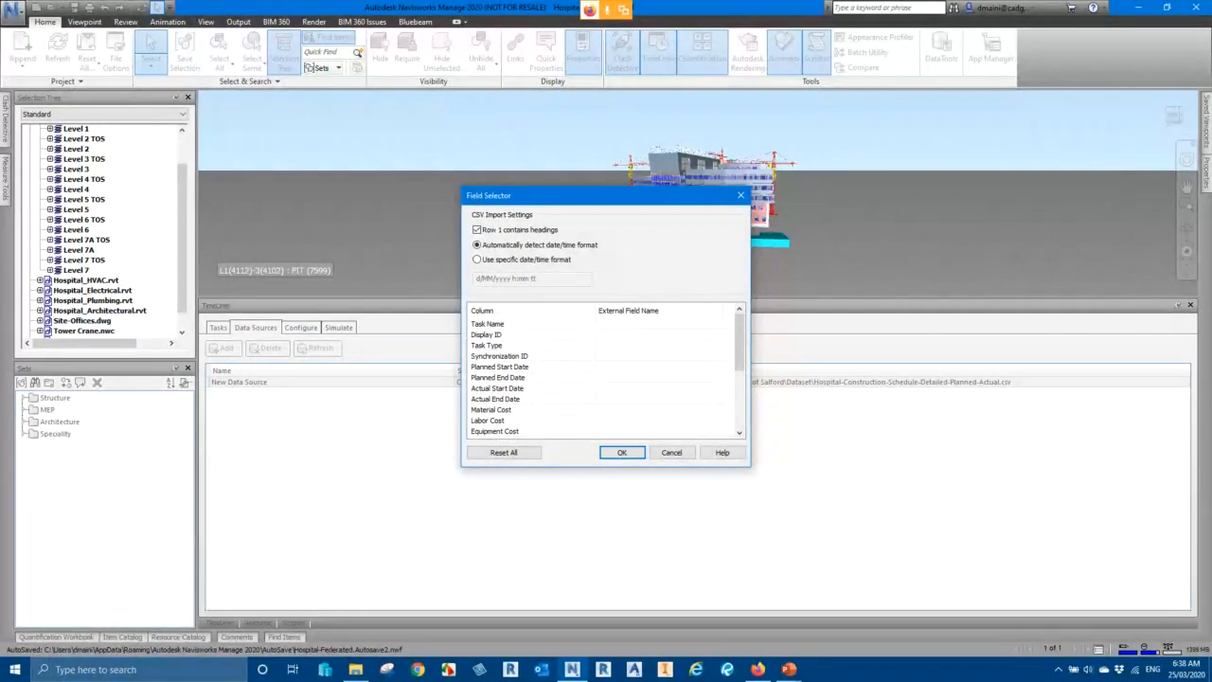
pyautogui.click(660, 324)
pyautogui.click(717, 325)
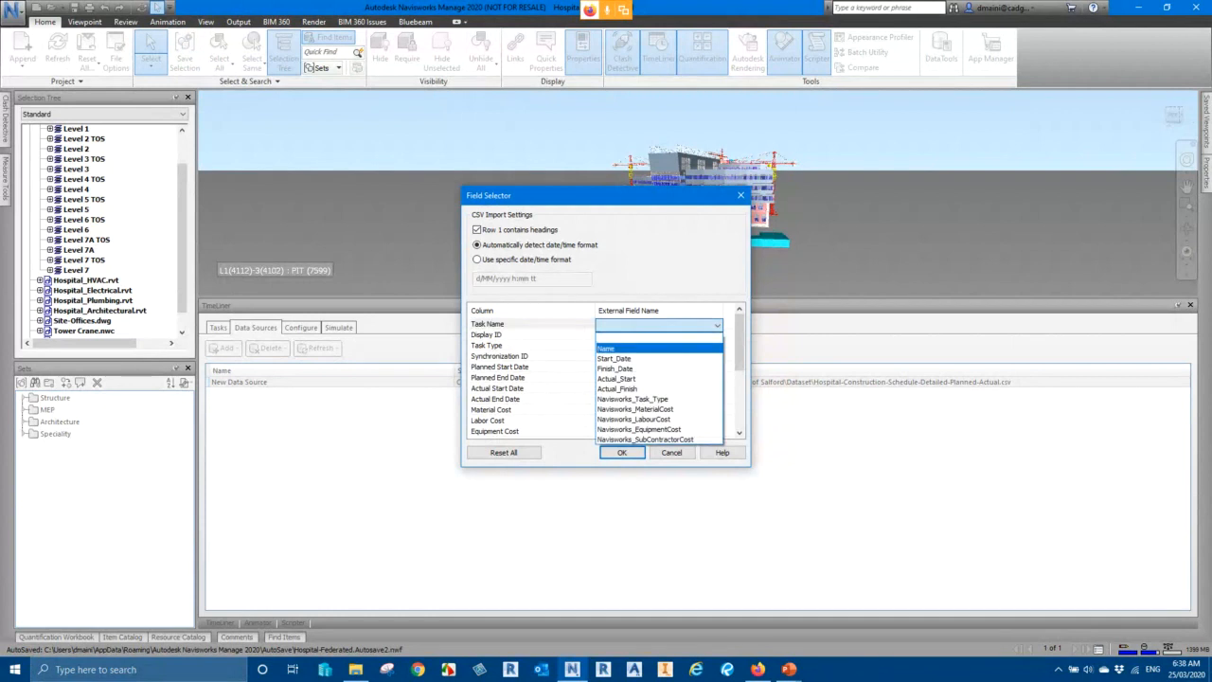
pyautogui.click(606, 348)
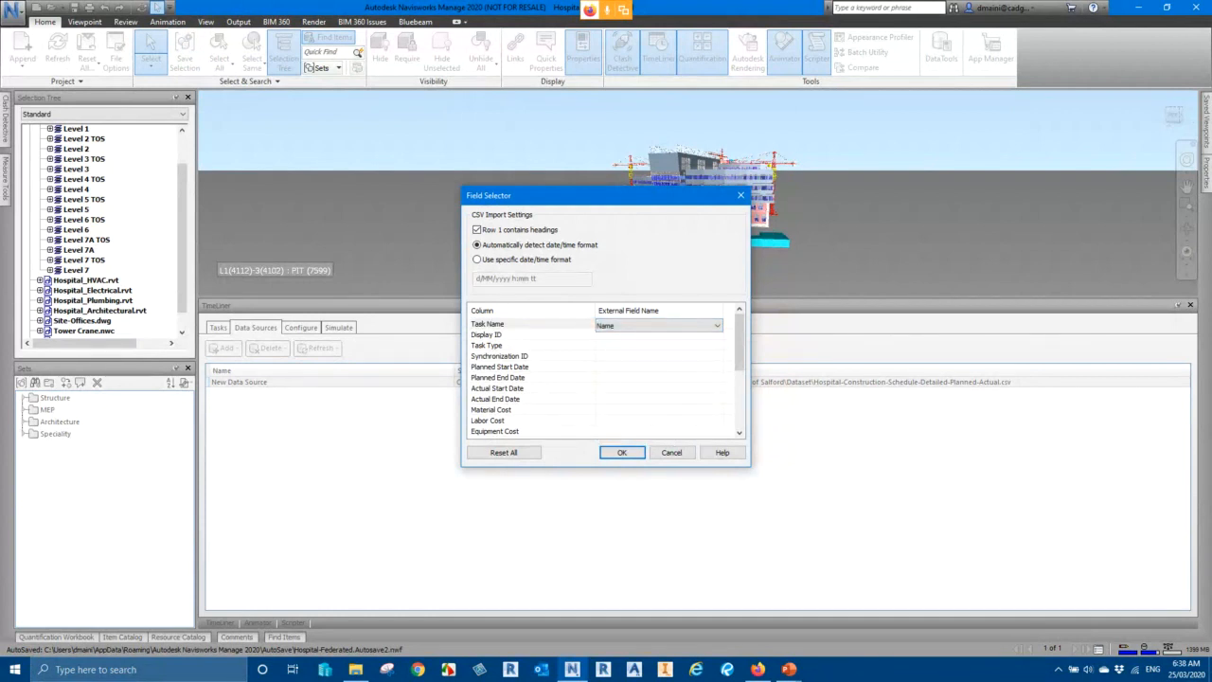
pyautogui.click(659, 346)
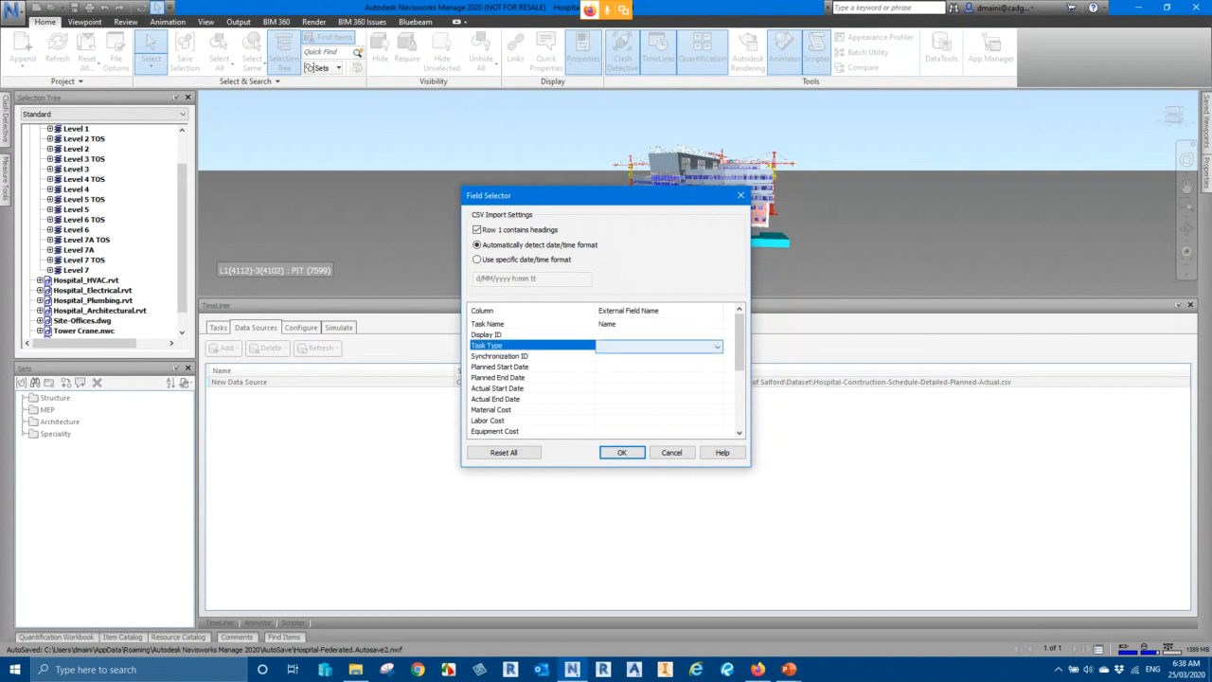
pyautogui.click(717, 347)
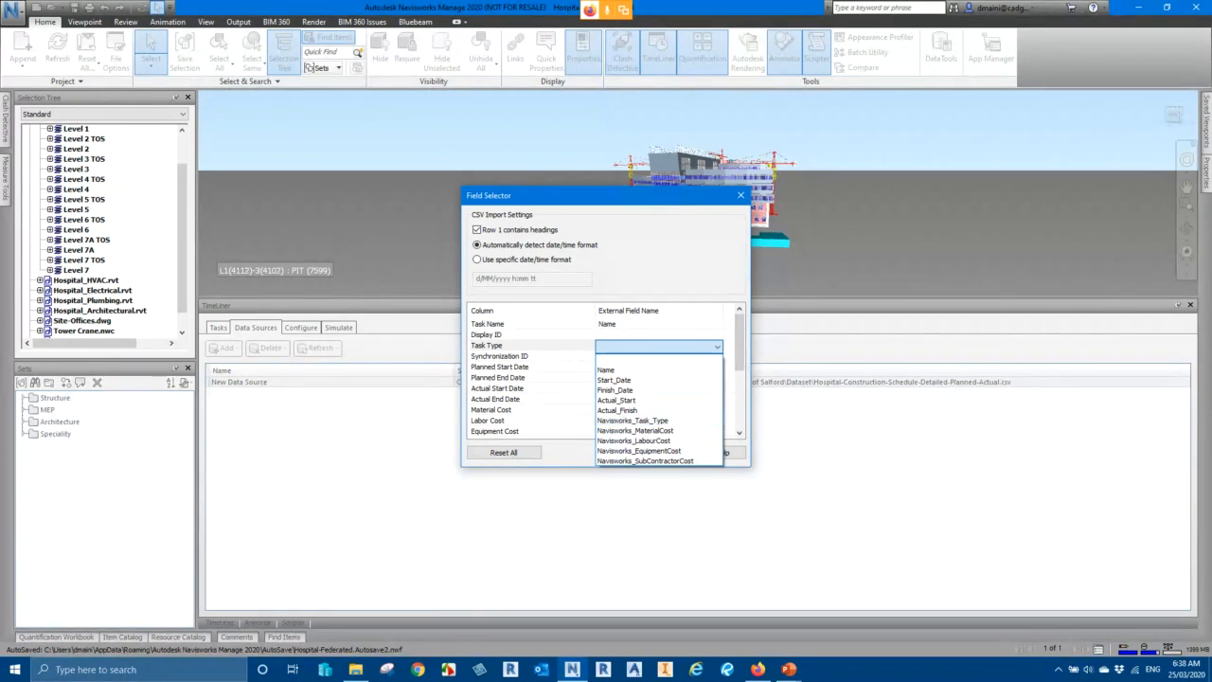
pyautogui.press('Escape')
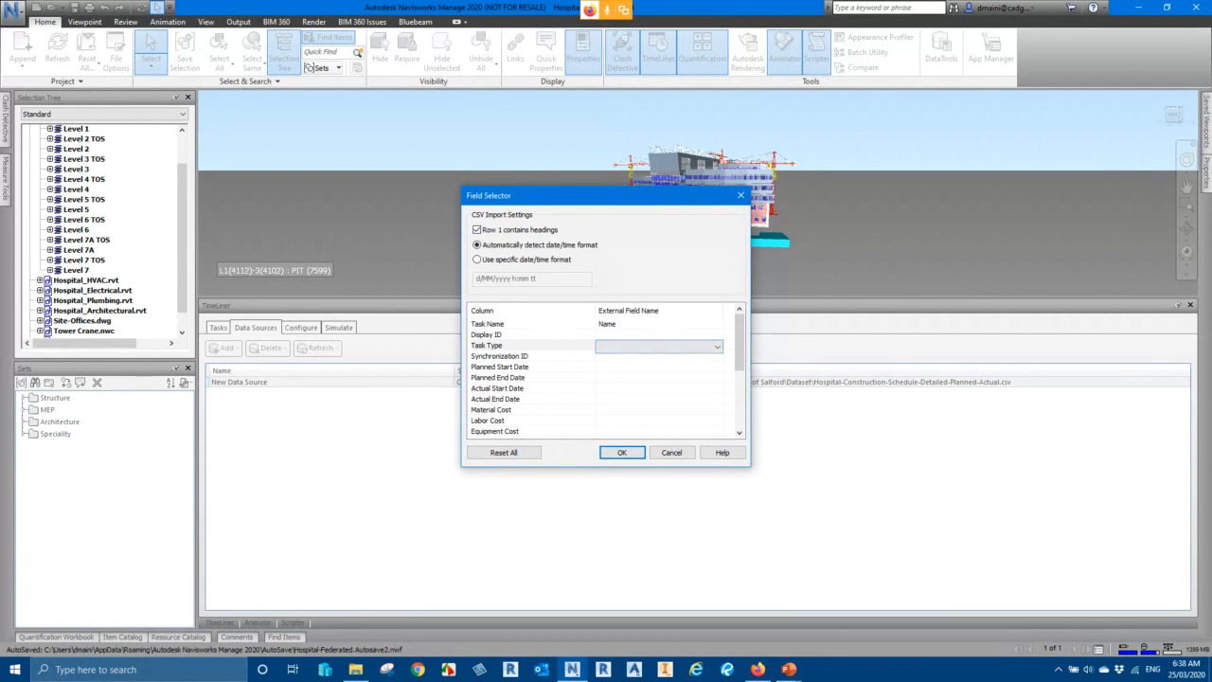
# Step: Map Planned Start Date to Start_Date and Planned End Date to Finish_Date
pyautogui.click(662, 368)
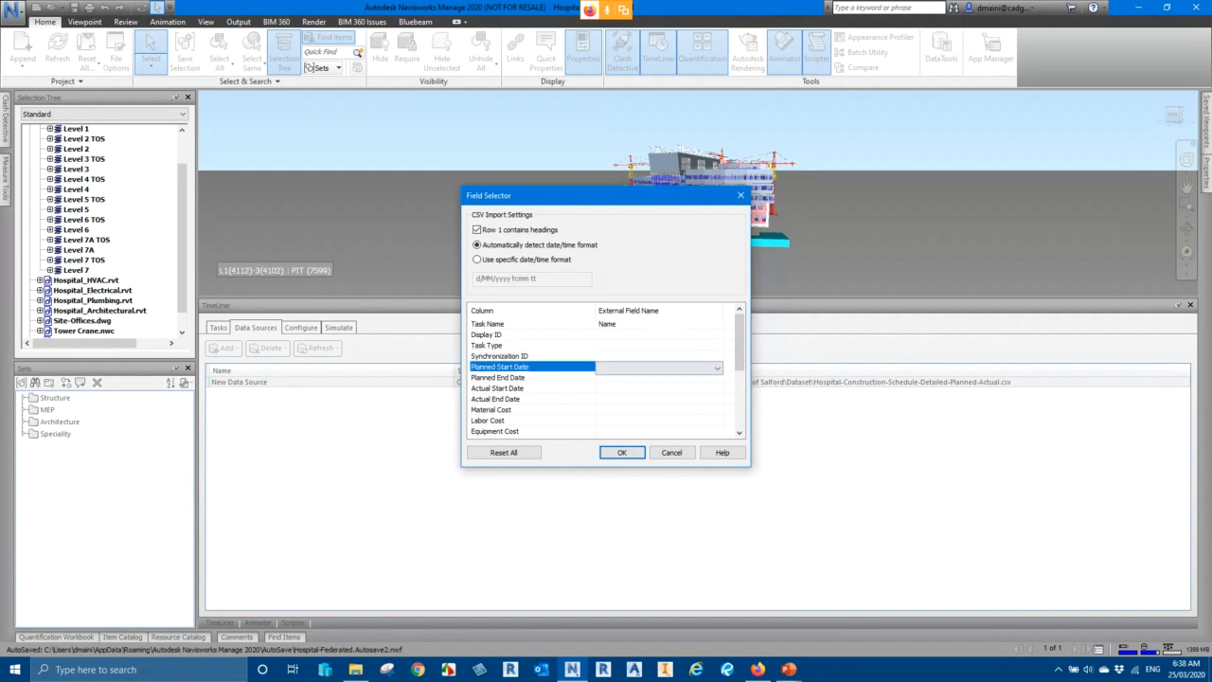
pyautogui.click(663, 368)
pyautogui.click(653, 401)
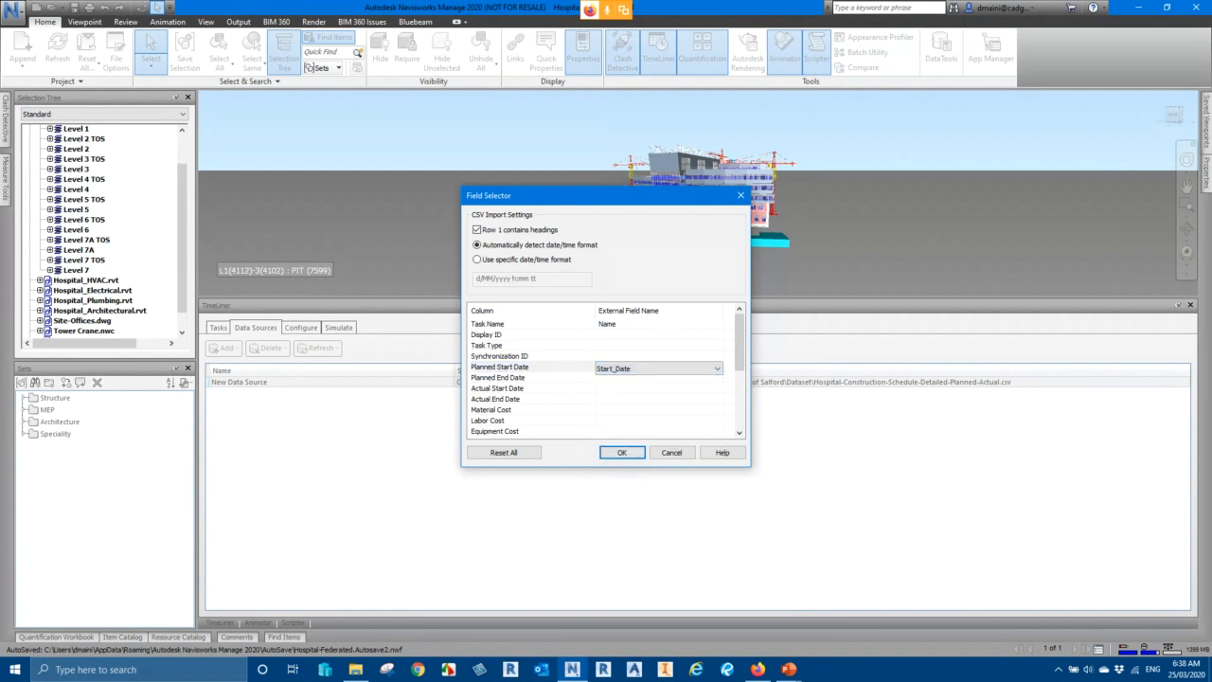
pyautogui.click(658, 378)
pyautogui.click(658, 378)
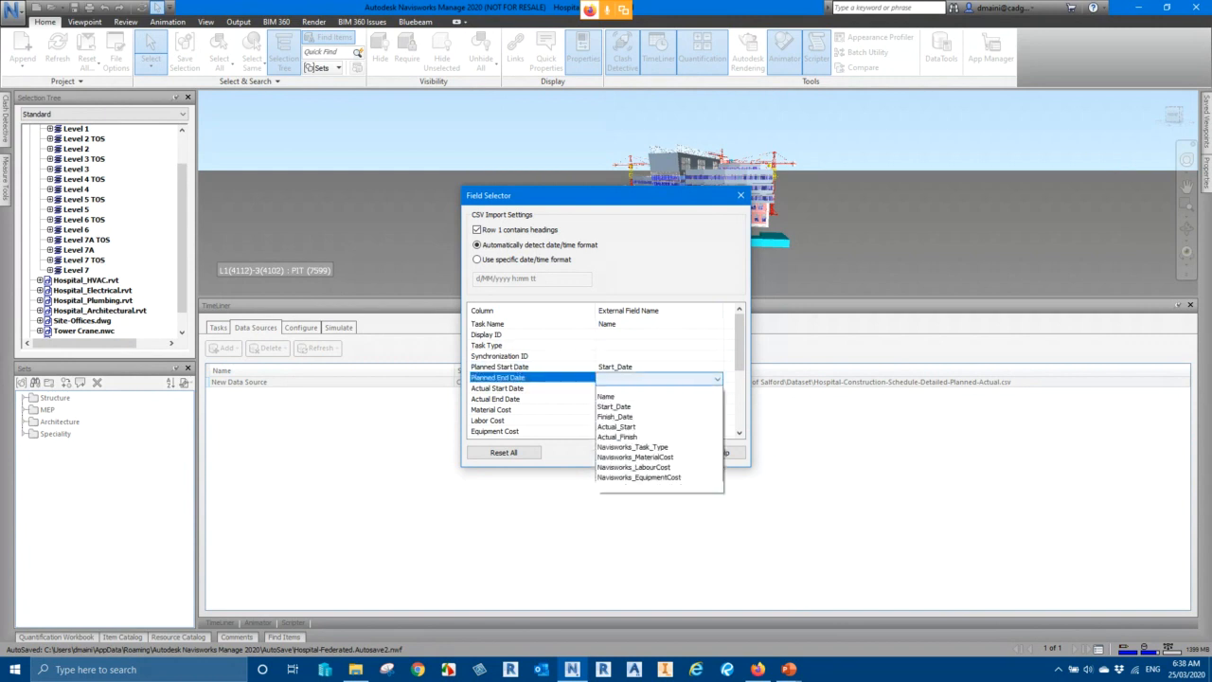
pyautogui.click(624, 421)
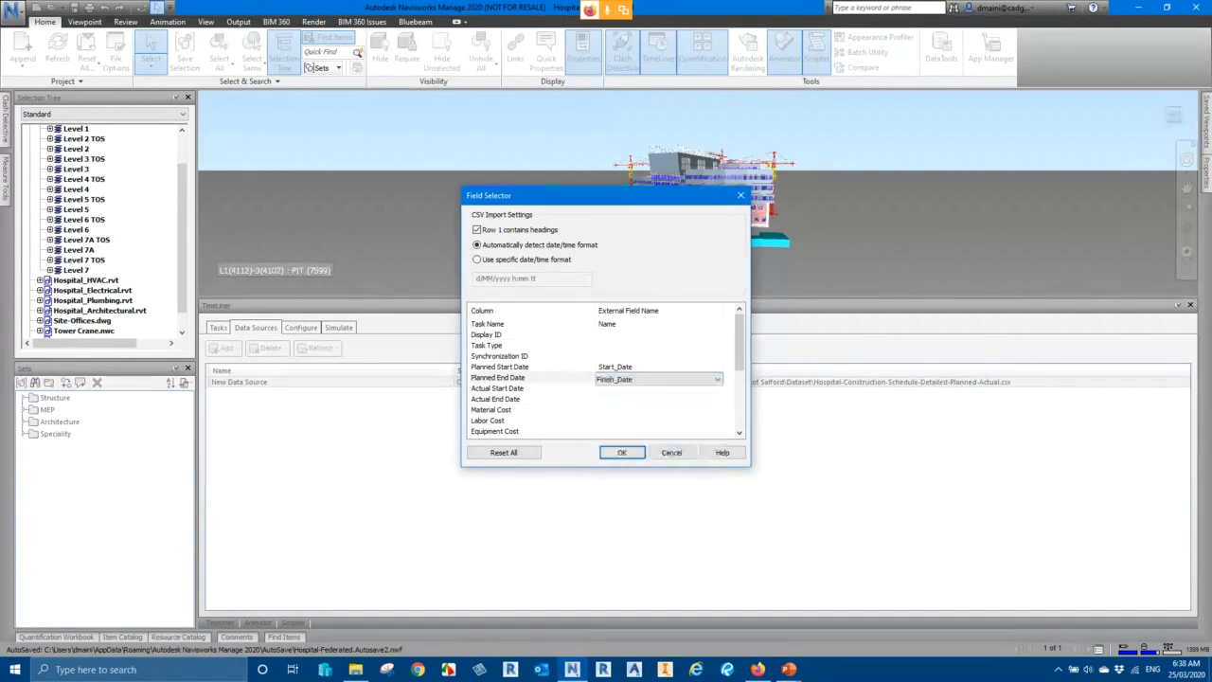
# Step: Map Actual Start Date to Actual_Start and Actual End Date to Actual_Finish
pyautogui.click(655, 389)
pyautogui.click(655, 389)
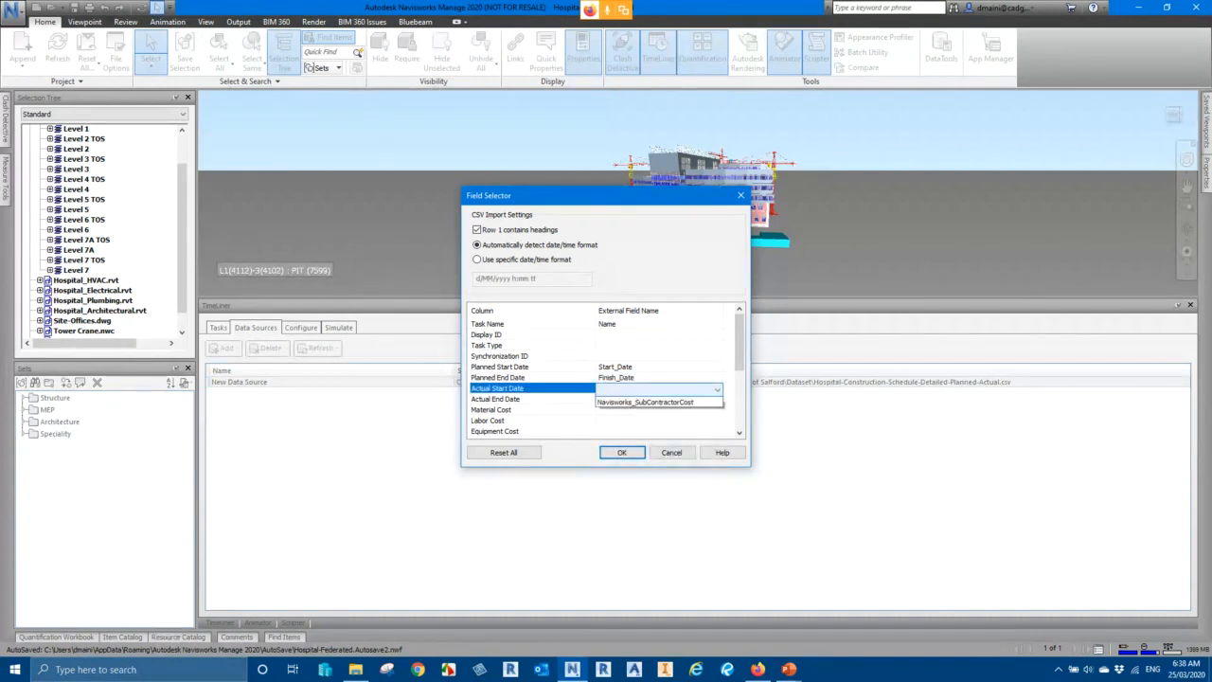
pyautogui.click(616, 443)
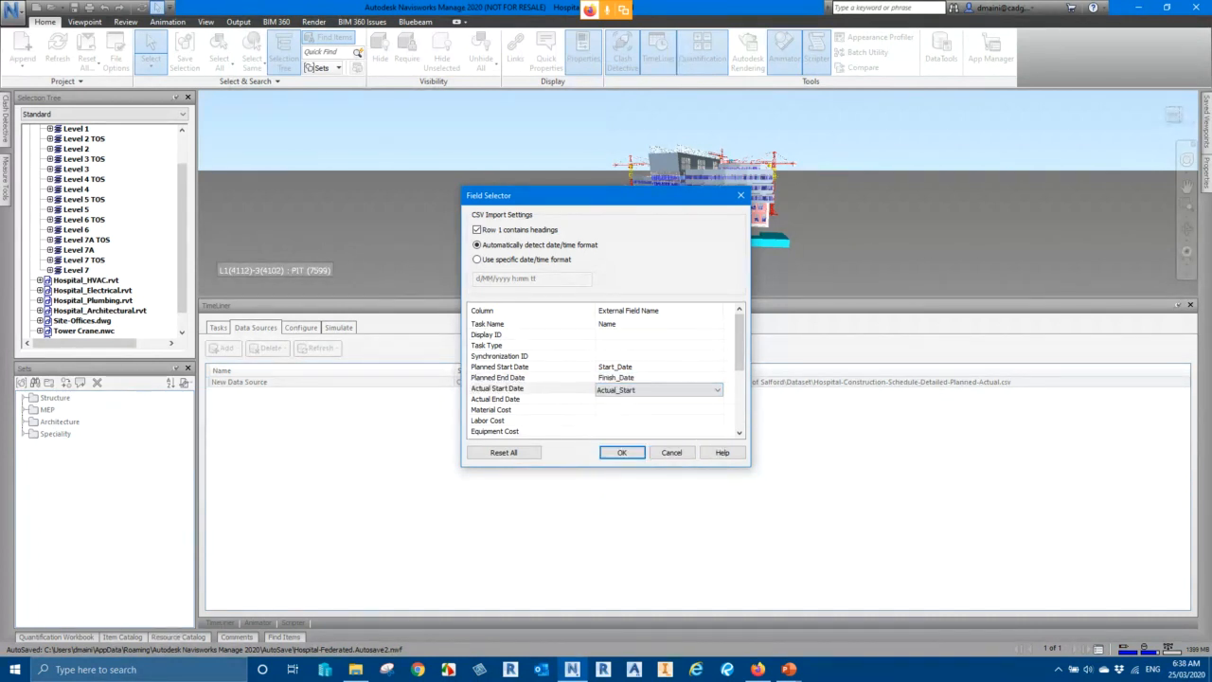
pyautogui.click(655, 400)
pyautogui.click(655, 399)
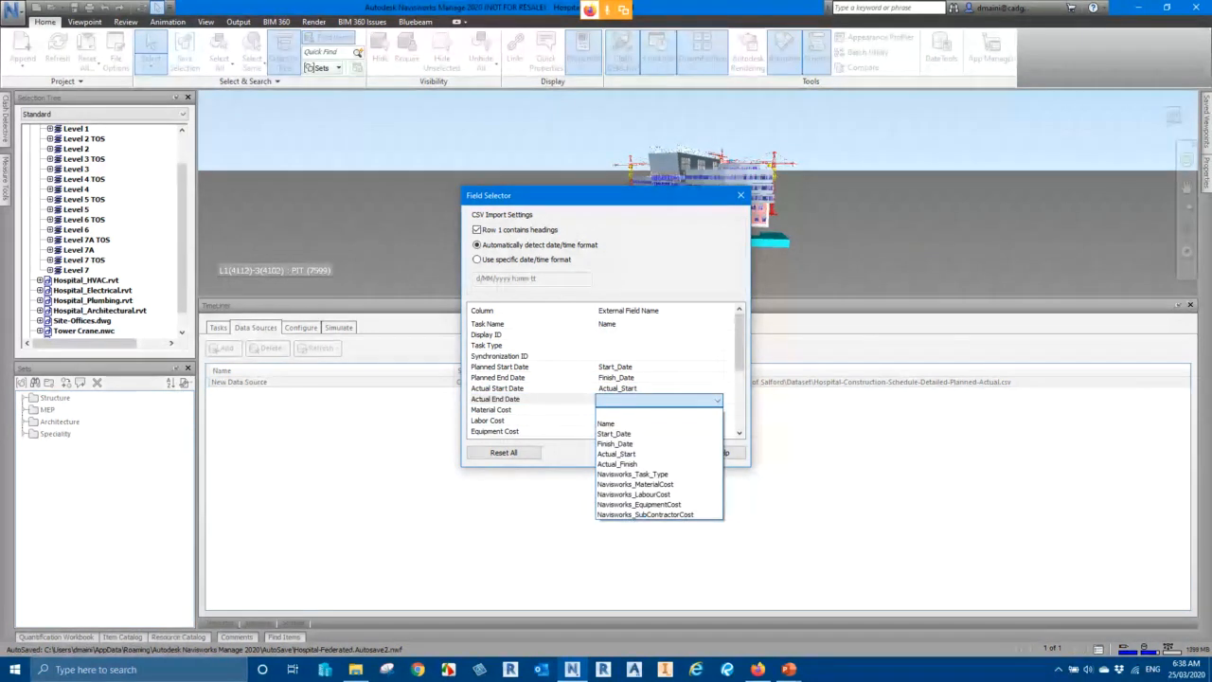
pyautogui.click(616, 463)
# Step: Map Material Cost to Navisworks_MaterialCost and Labor Cost to Navisworks_LabourCost
pyautogui.moveTo(739, 343); pyautogui.dragTo(740, 375)
pyautogui.click(655, 346)
pyautogui.click(655, 346)
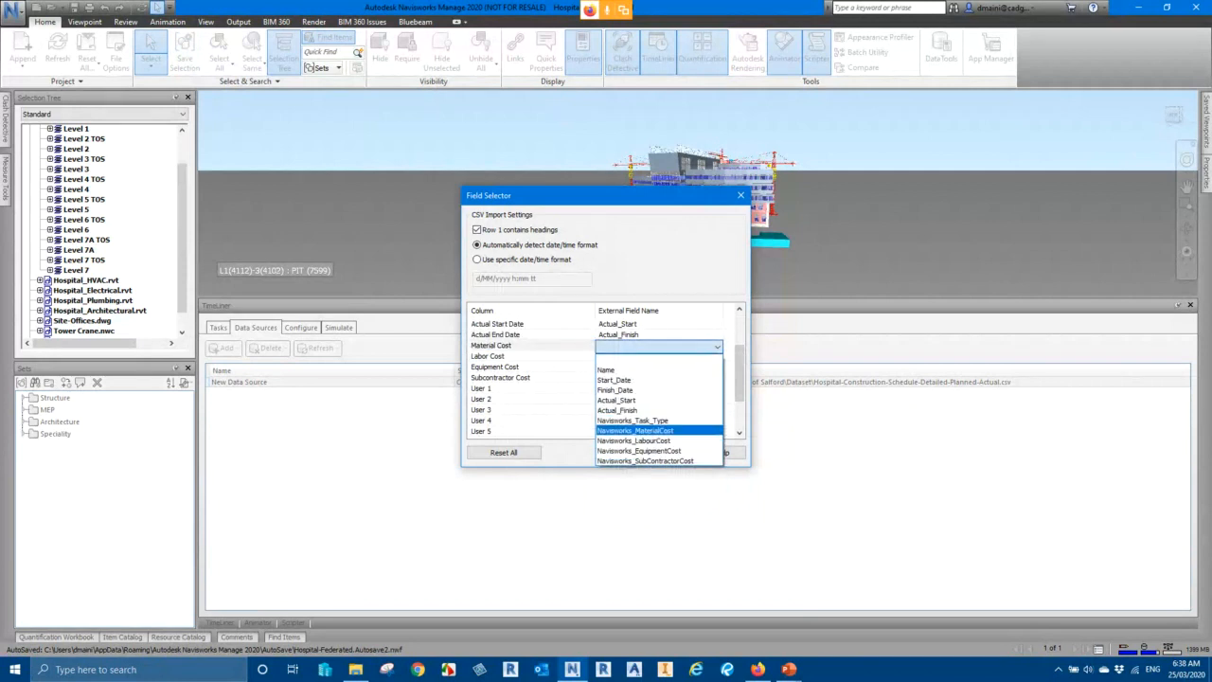
pyautogui.click(655, 431)
pyautogui.click(655, 357)
pyautogui.click(655, 357)
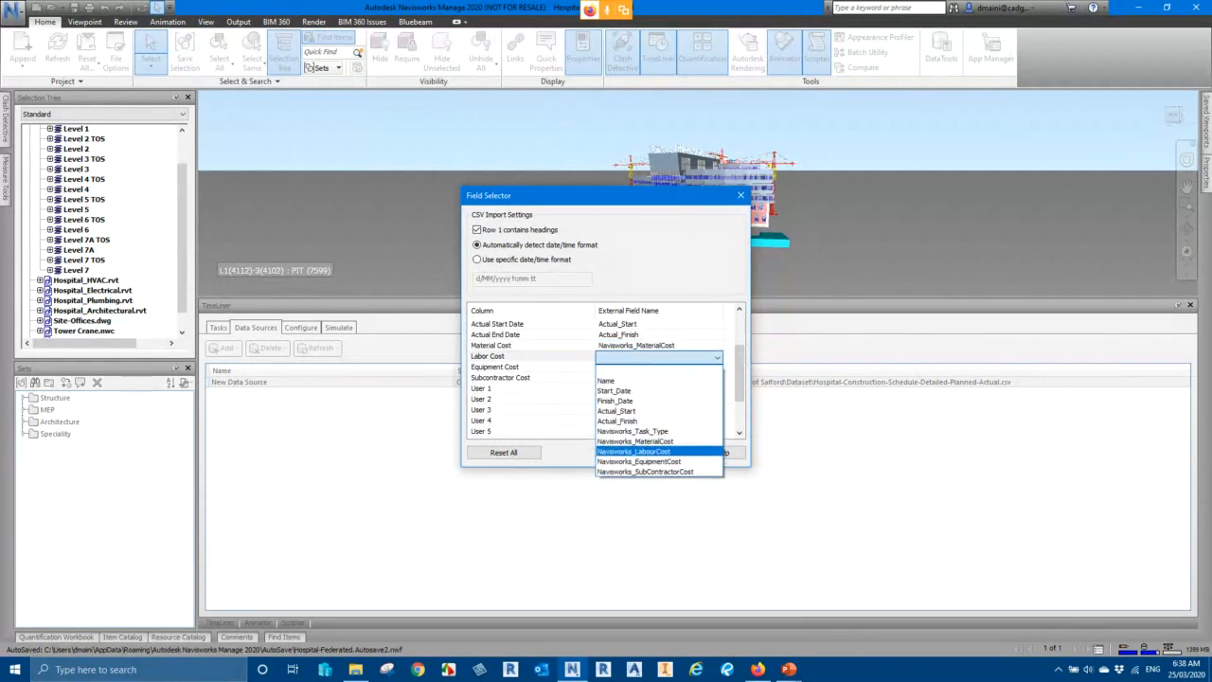
pyautogui.click(634, 450)
# Step: Map Equipment Cost to Navisworks_EquipmentCost and Subcontractor Cost to Navisworks_SubContractorCost
pyautogui.click(655, 367)
pyautogui.click(655, 367)
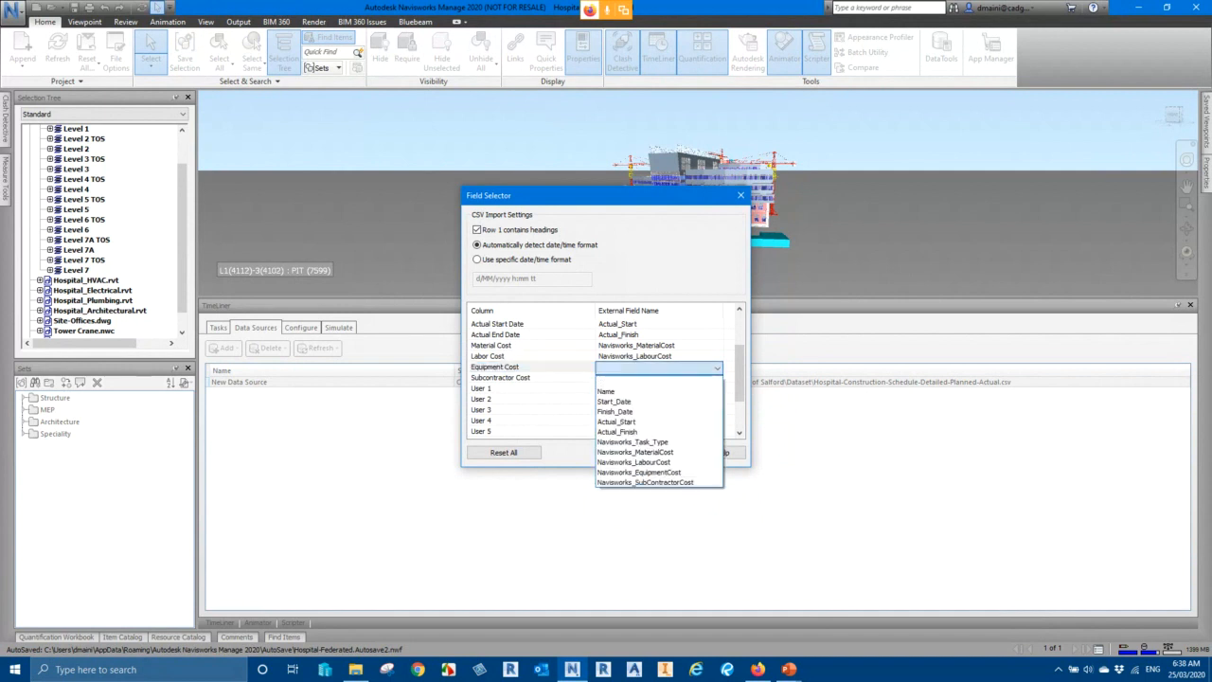
pyautogui.click(639, 472)
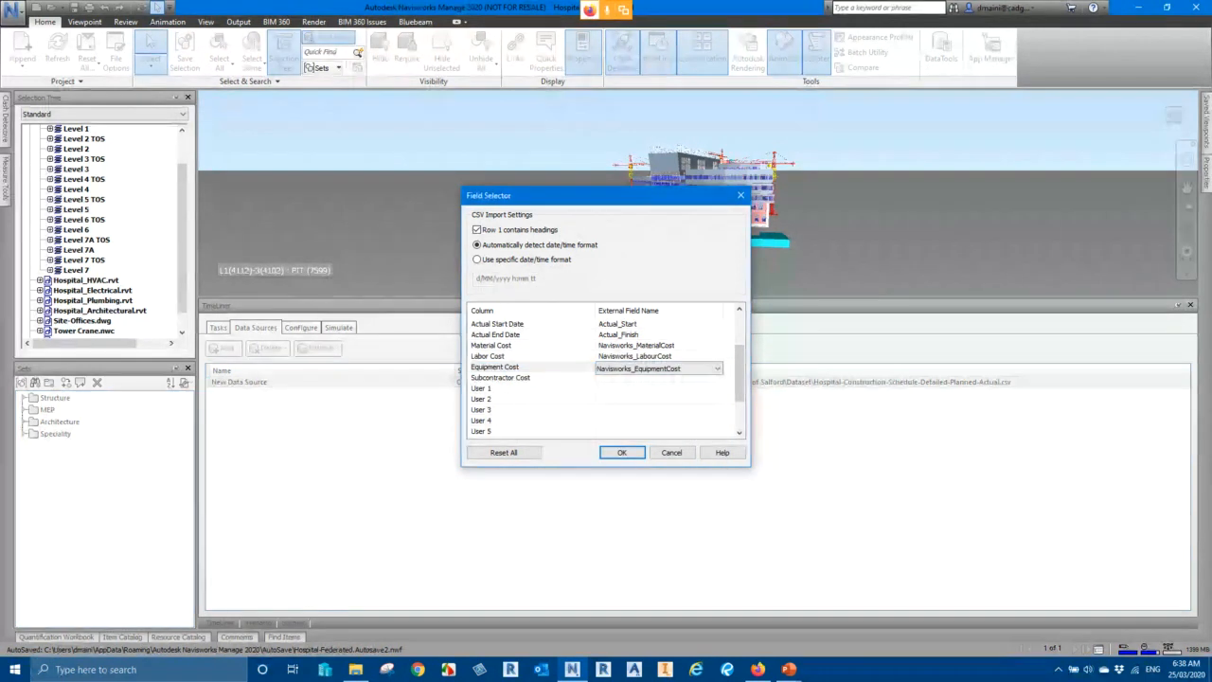
pyautogui.click(655, 378)
pyautogui.click(655, 377)
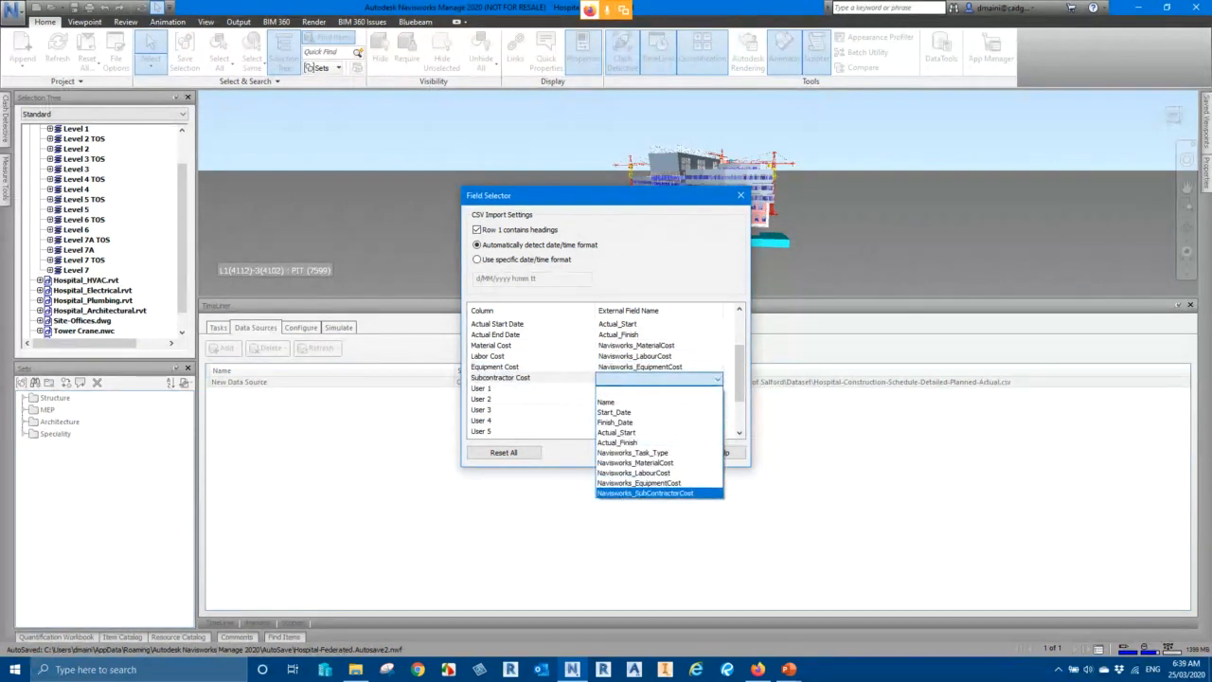
pyautogui.click(645, 492)
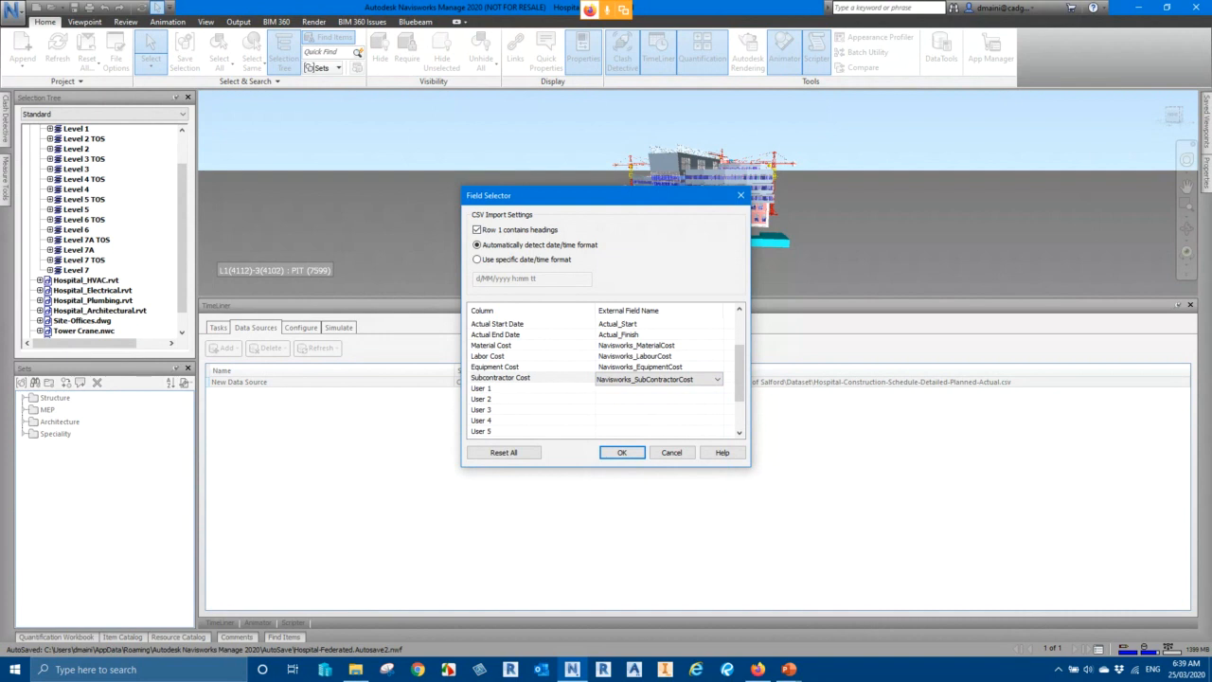
# Step: Accept the CSV field mapping without a Synchronization ID column and check the TimeLiner task list
pyautogui.moveTo(739, 373); pyautogui.dragTo(739, 341)
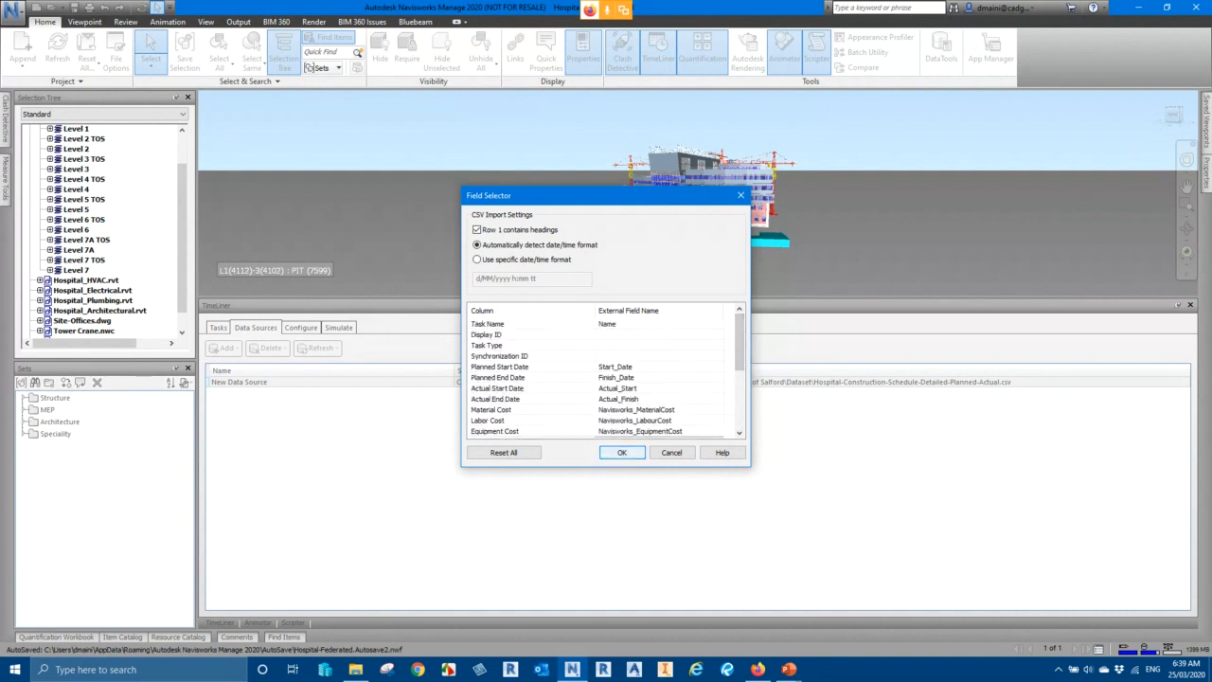
pyautogui.click(621, 453)
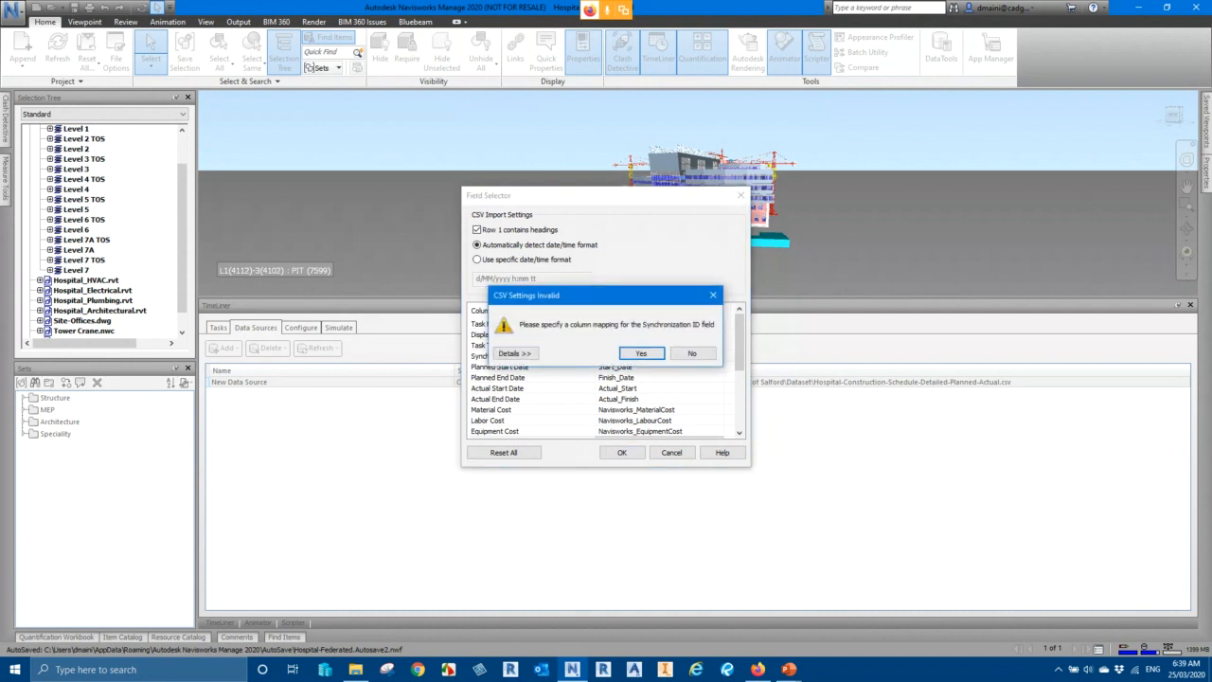
pyautogui.moveTo(608, 295); pyautogui.dragTo(862, 278)
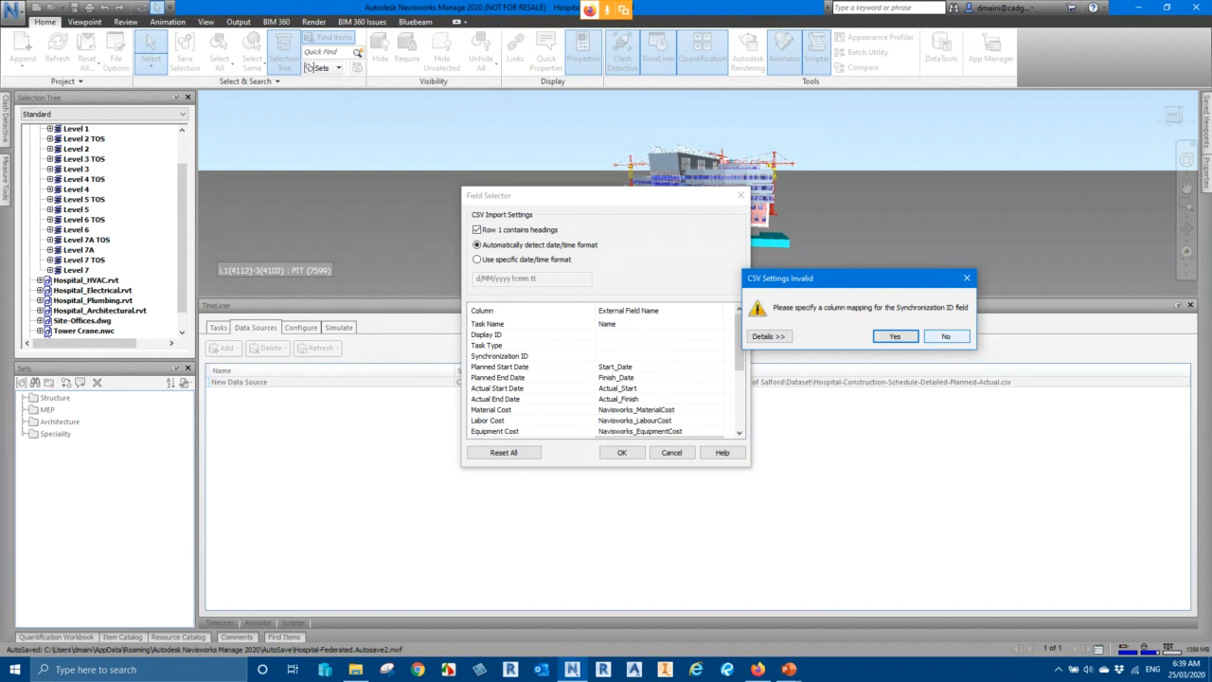
pyautogui.click(945, 336)
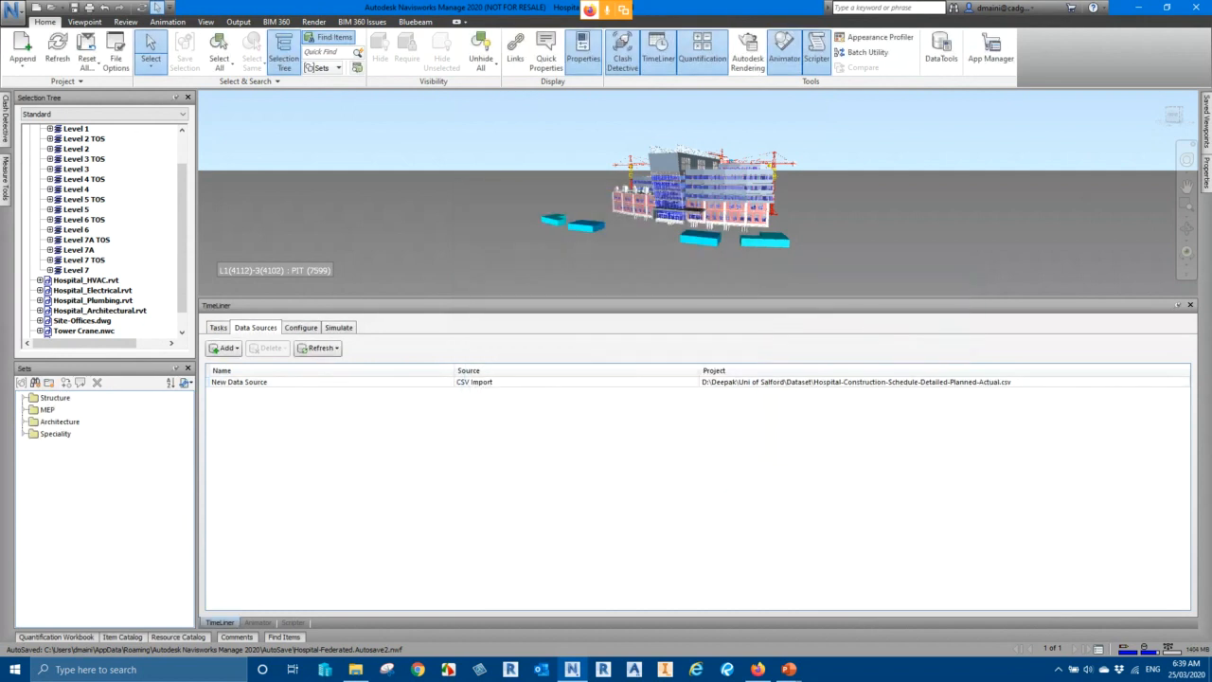
pyautogui.click(218, 326)
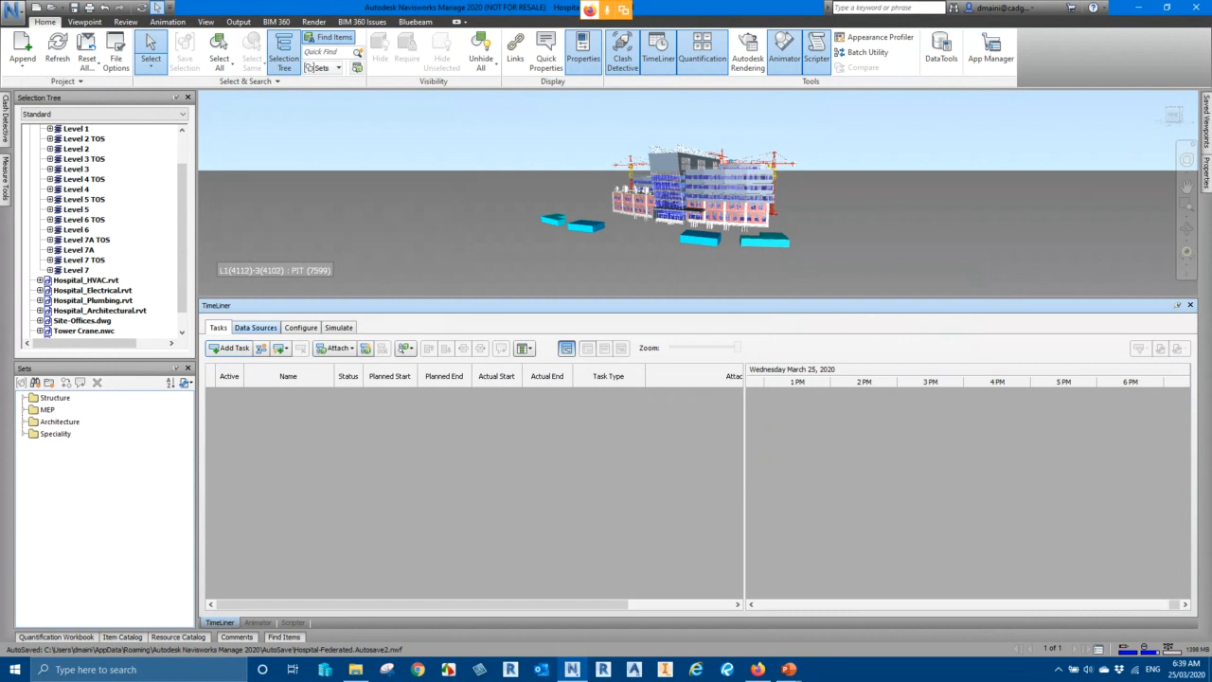
# Step: Rebuild the task hierarchy from the CSV data source to import the schedule tasks
pyautogui.click(255, 327)
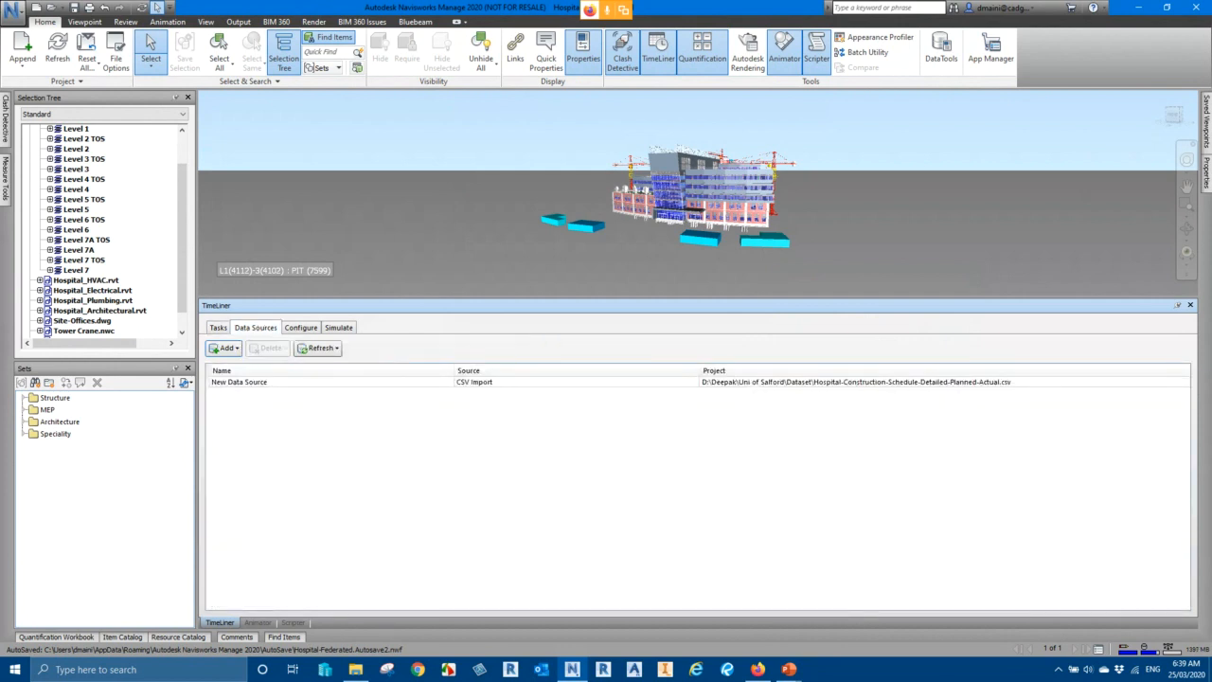
pyautogui.rightClick(315, 382)
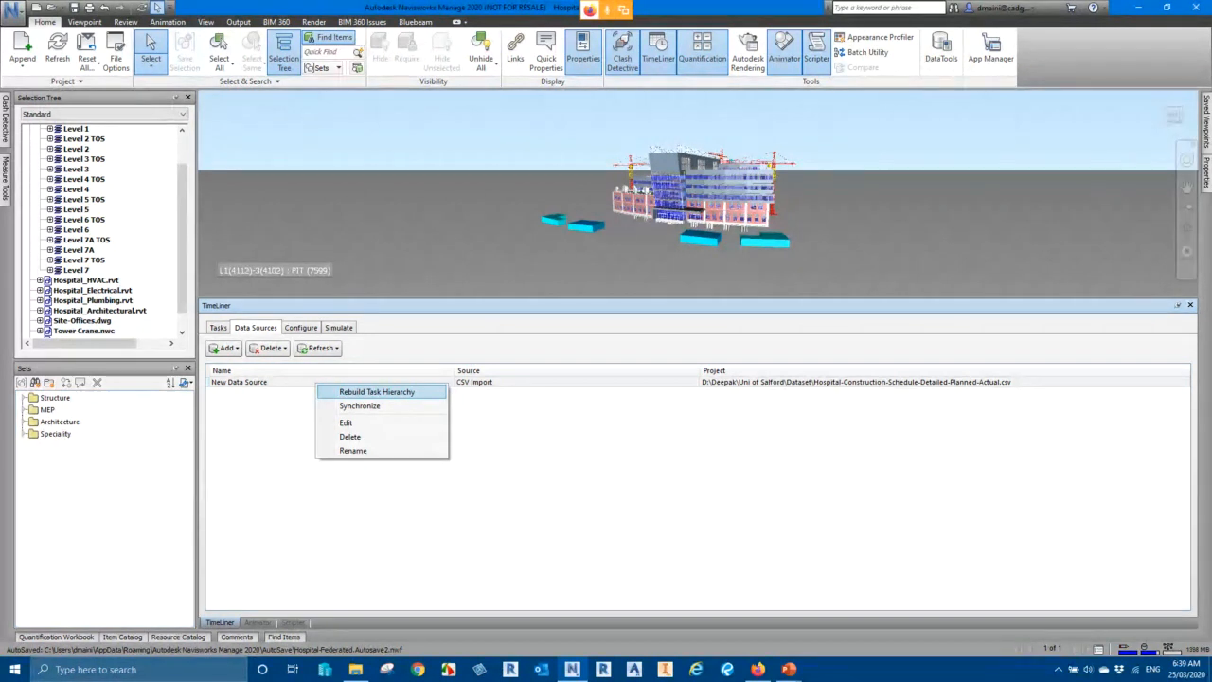
pyautogui.click(377, 392)
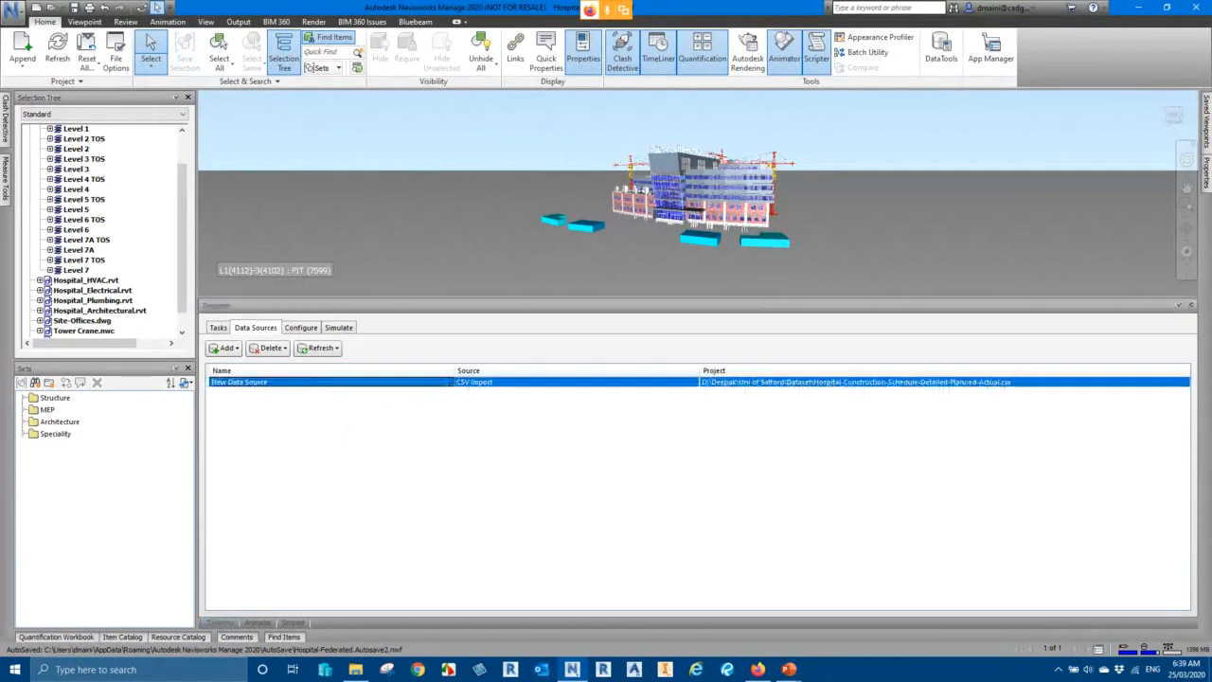
pyautogui.press('Return')
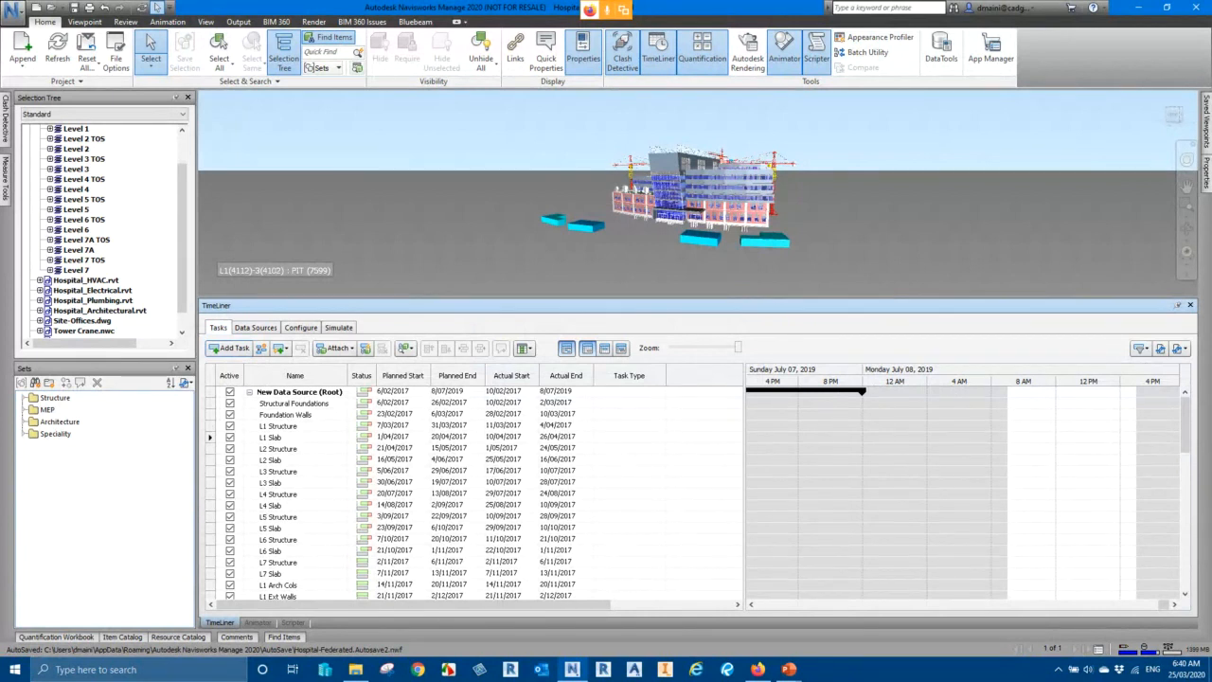
# Step: Review the imported schedule in the Gantt chart, then hide the chart to show the full task table
pyautogui.moveTo(1185, 424)
pyautogui.mouseDown()
pyautogui.moveTo(1185, 486)
pyautogui.moveTo(1186, 424)
pyautogui.mouseUp()
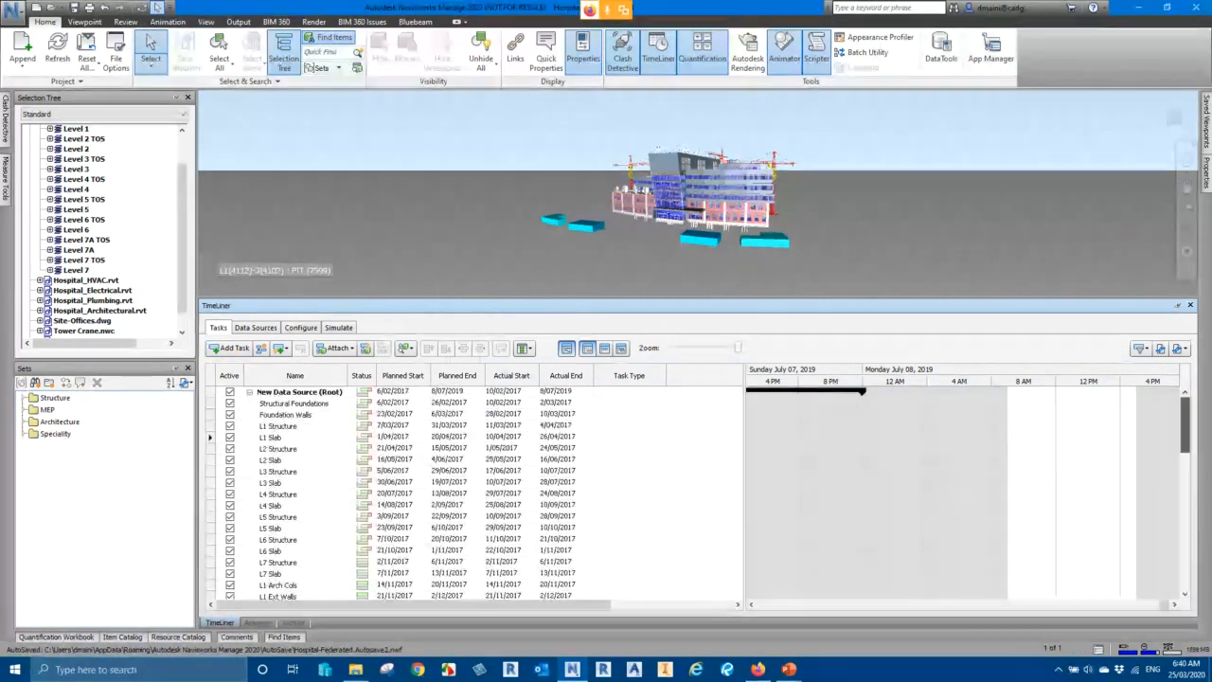
pyautogui.moveTo(1163, 604); pyautogui.dragTo(790, 604)
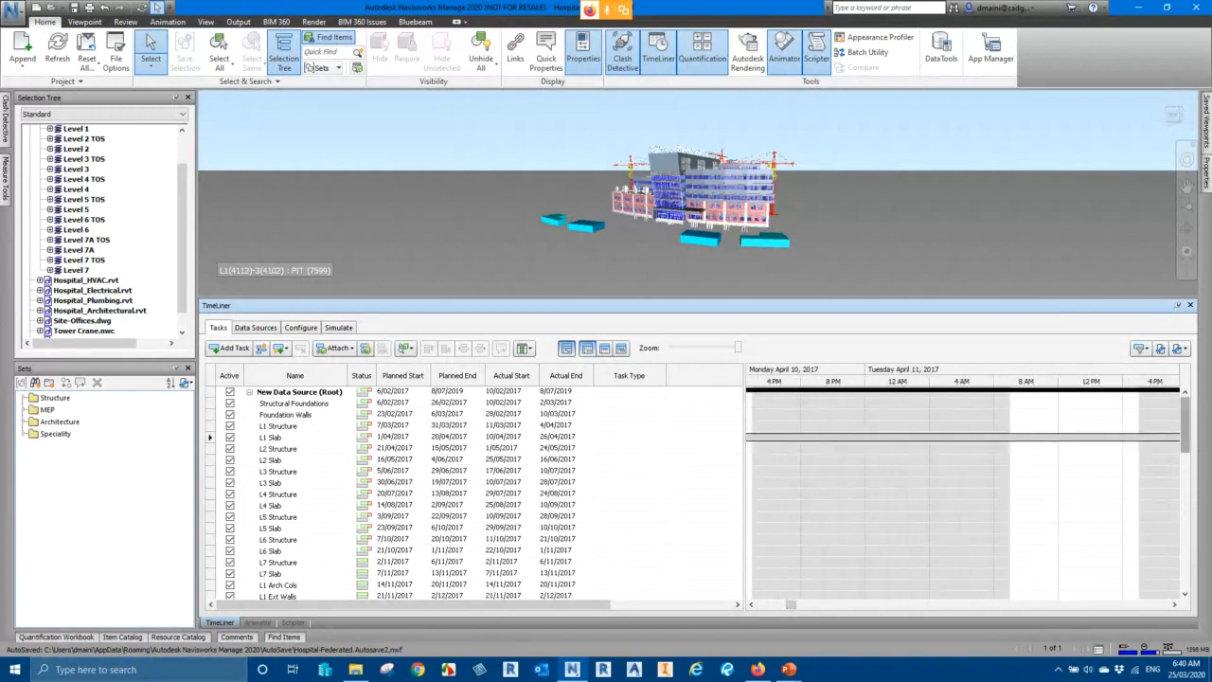
pyautogui.moveTo(1185, 425)
pyautogui.mouseDown()
pyautogui.moveTo(1184, 560)
pyautogui.moveTo(1184, 425)
pyautogui.mouseUp()
pyautogui.click(566, 349)
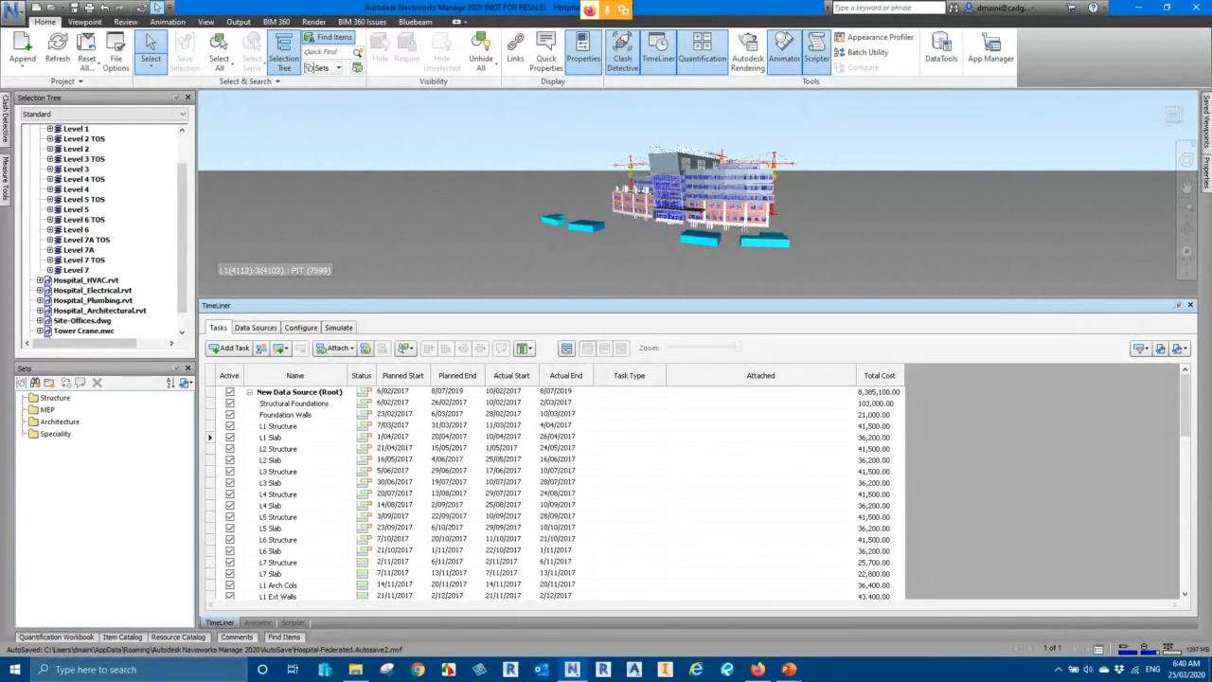
# Step: Set the task type of the Structural Foundations task to Construct
pyautogui.click(629, 402)
pyautogui.click(659, 403)
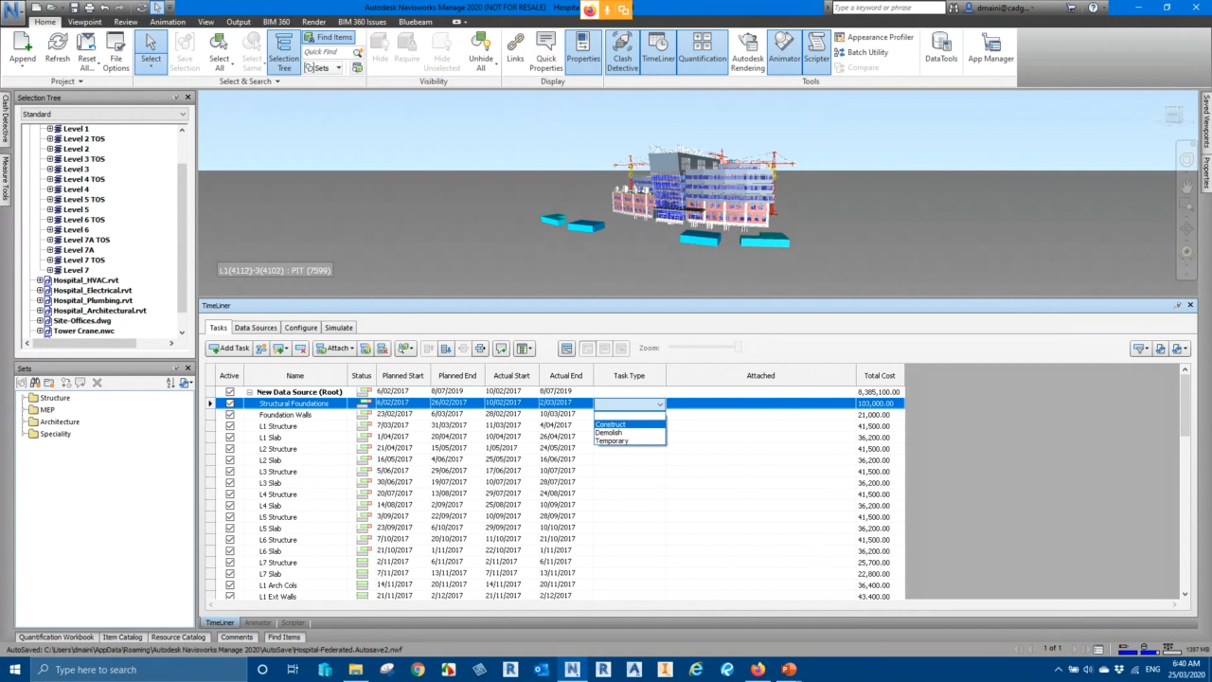
pyautogui.press('Down')
pyautogui.press('Down')
pyautogui.press('Up')
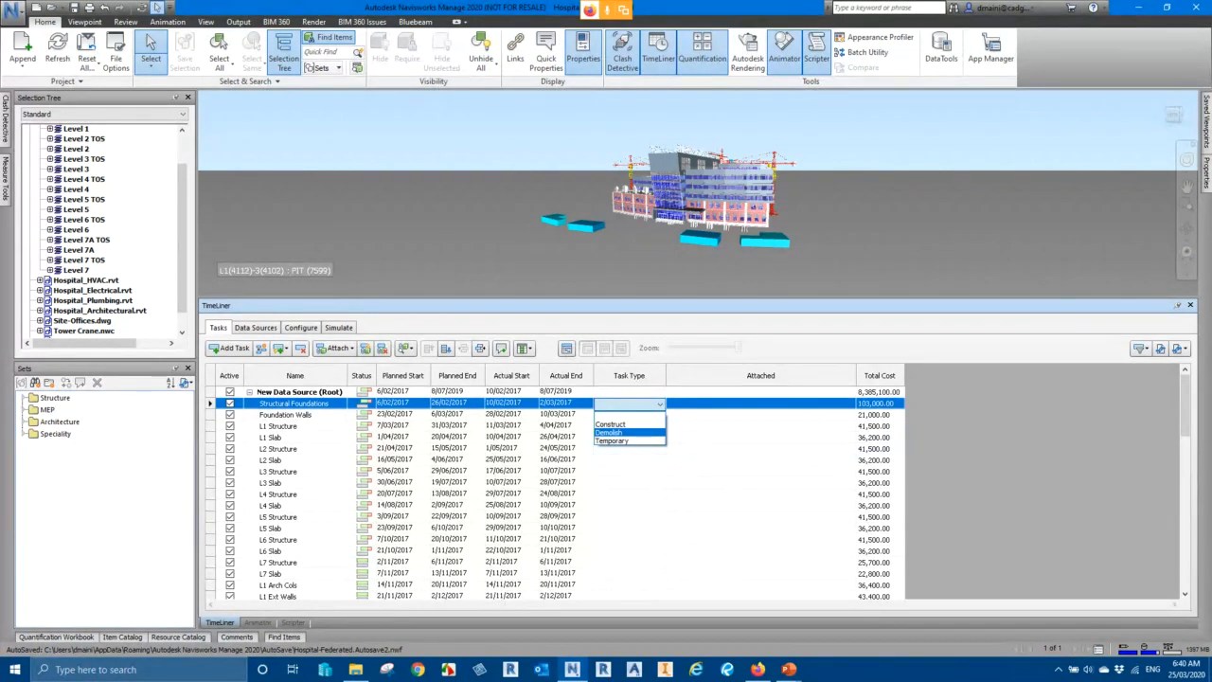
pyautogui.press('Up')
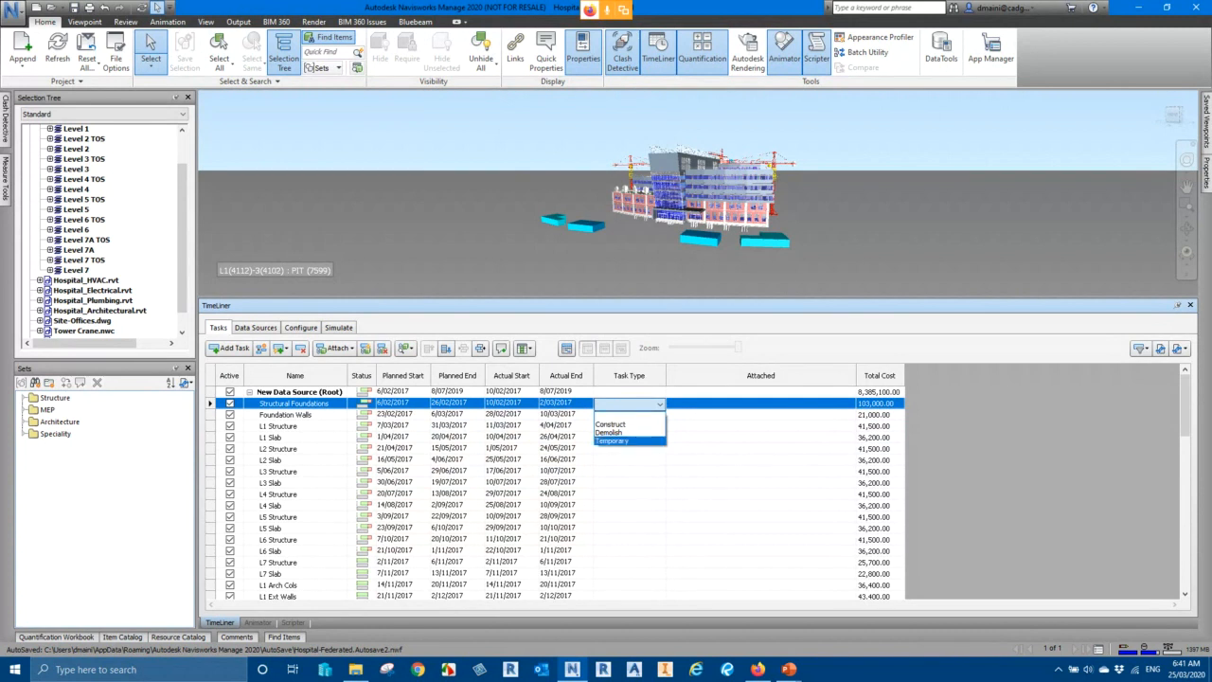
pyautogui.click(611, 424)
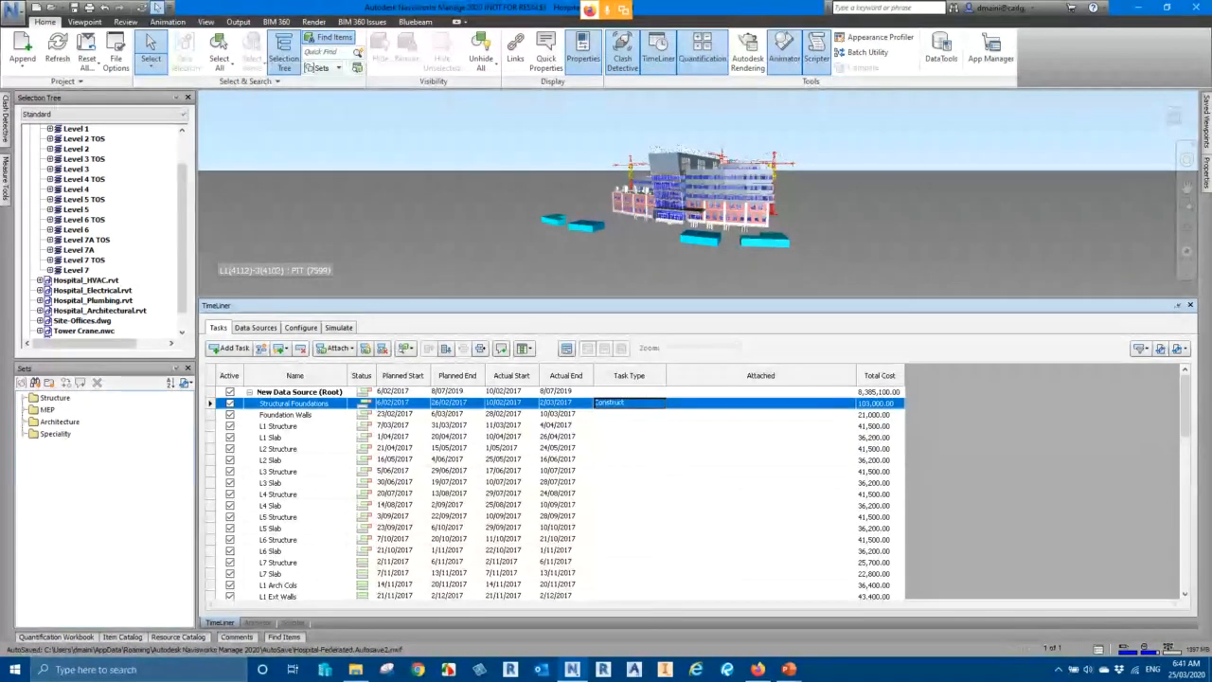
# Step: Fill the Construct task type down from Structural Foundations through all tasks to Plants
pyautogui.click(630, 414)
pyautogui.click(630, 416)
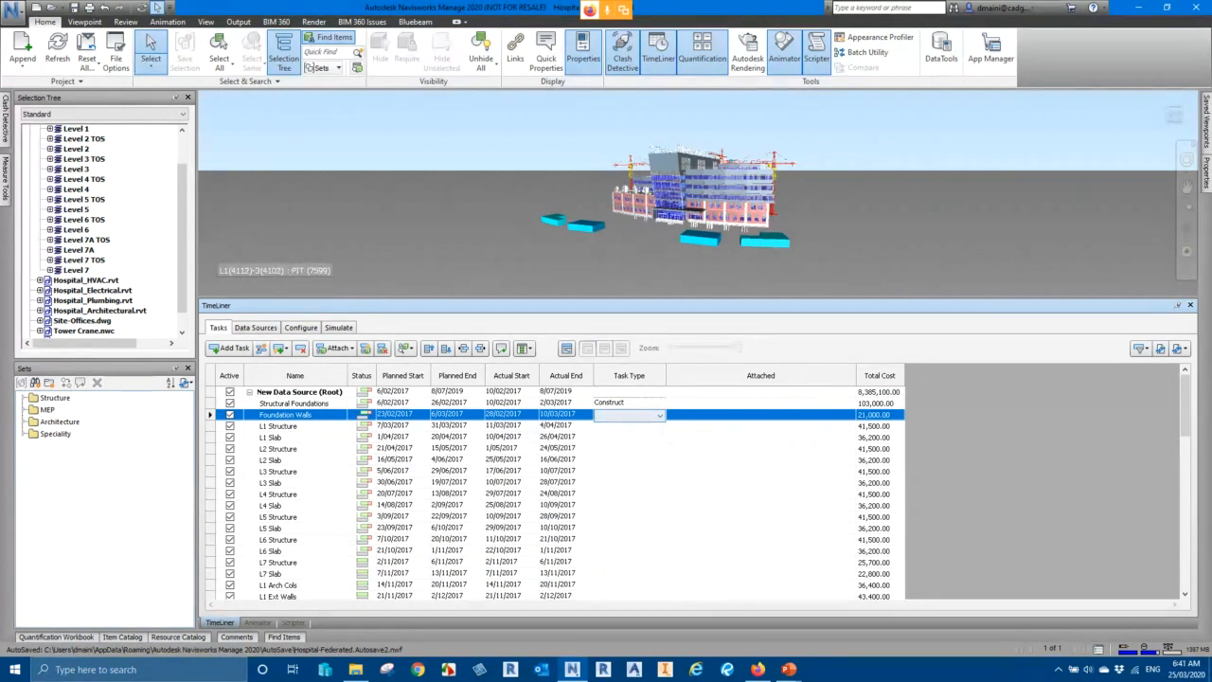
pyautogui.click(624, 404)
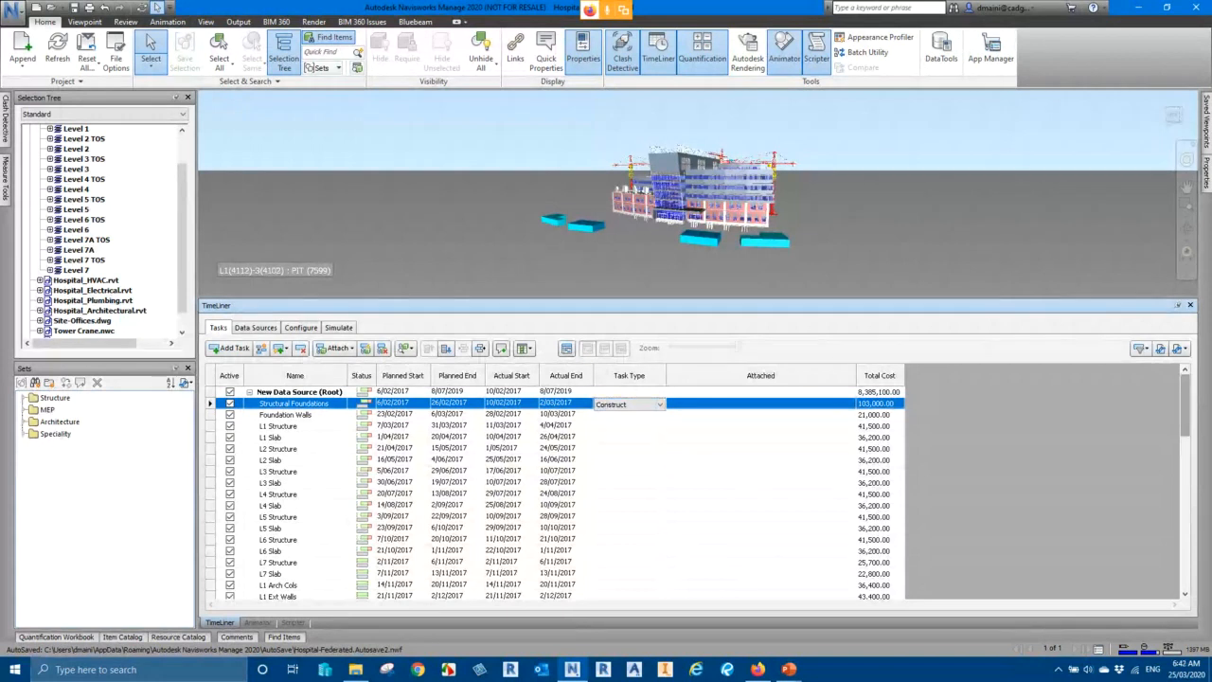
pyautogui.scroll(-4, 644, 493)
pyautogui.scroll(-10, 644, 492)
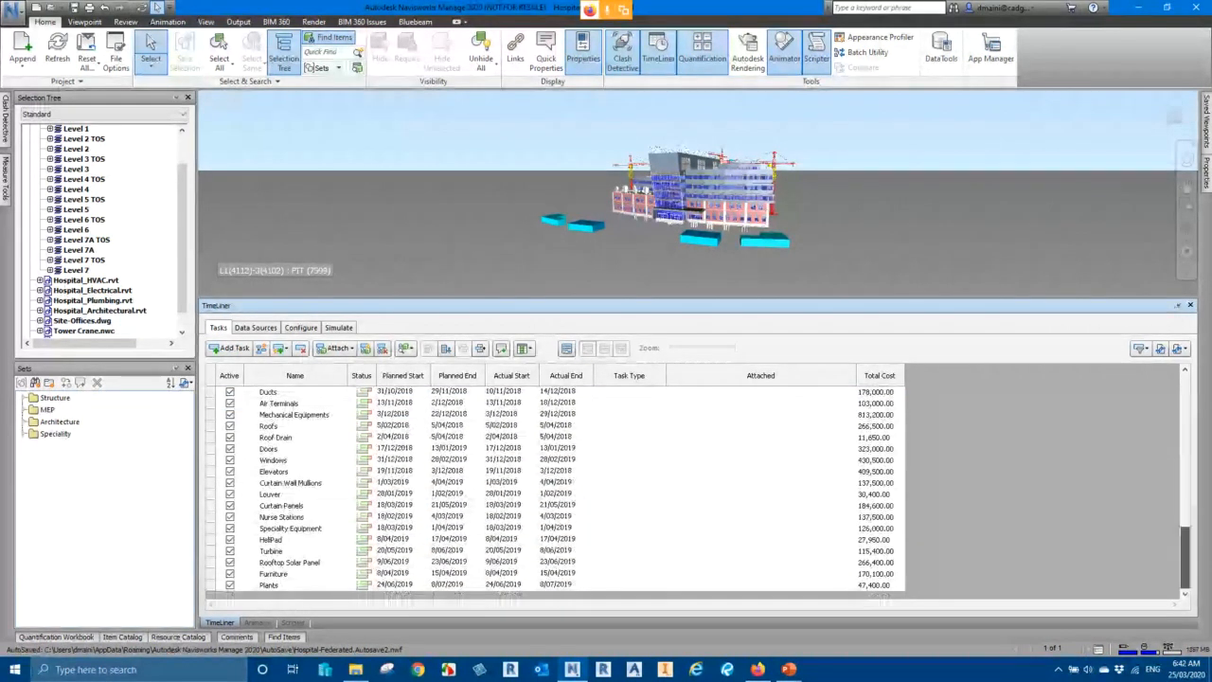
pyautogui.hotkey('ctrl', 'a')
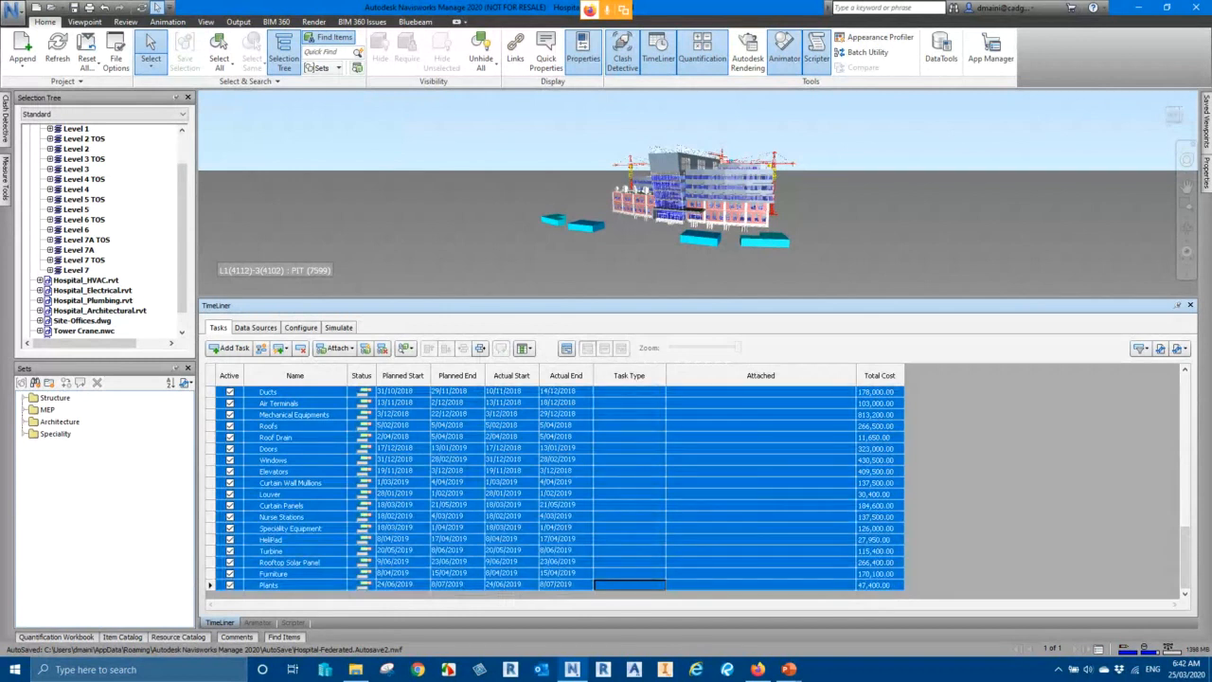
pyautogui.rightClick(622, 403)
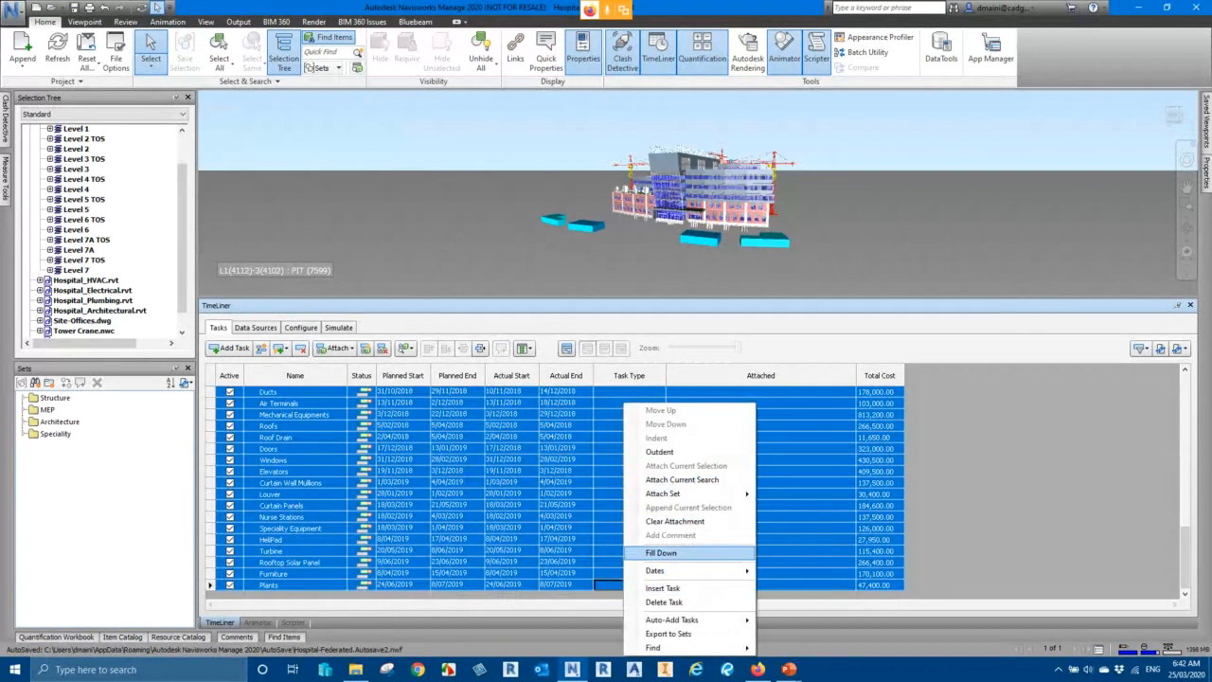
pyautogui.click(661, 552)
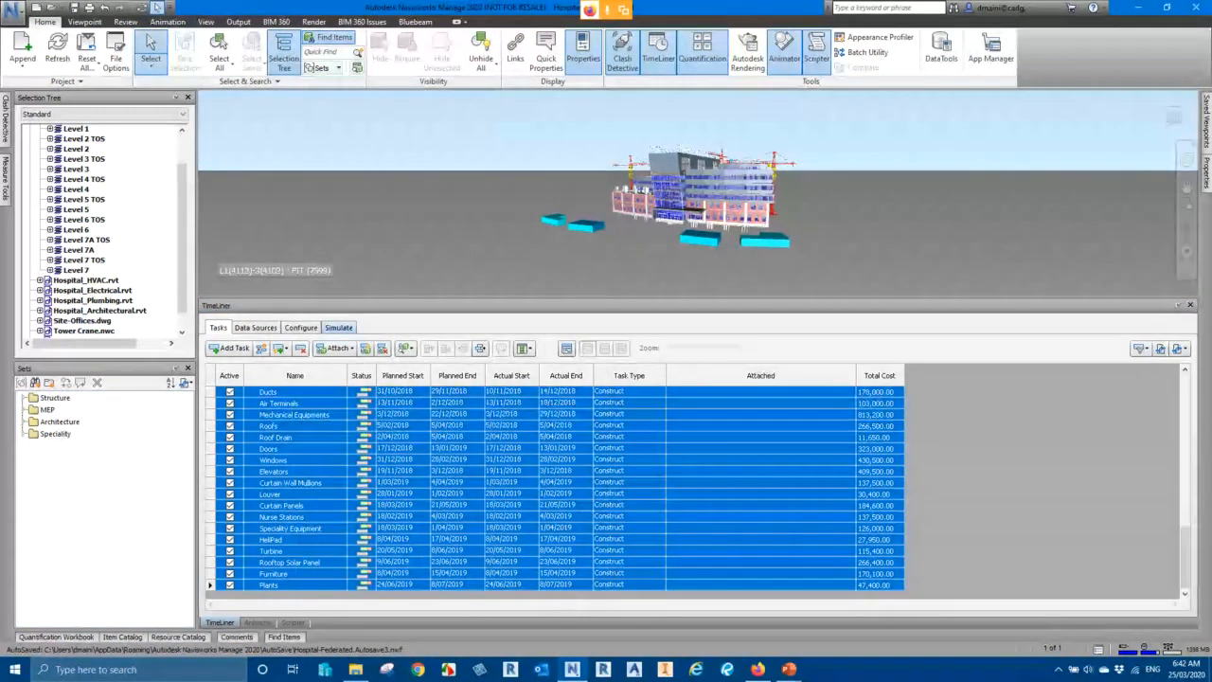
# Step: Play the construction simulation briefly before any model items are attached, and stop it
pyautogui.click(338, 326)
pyautogui.click(302, 347)
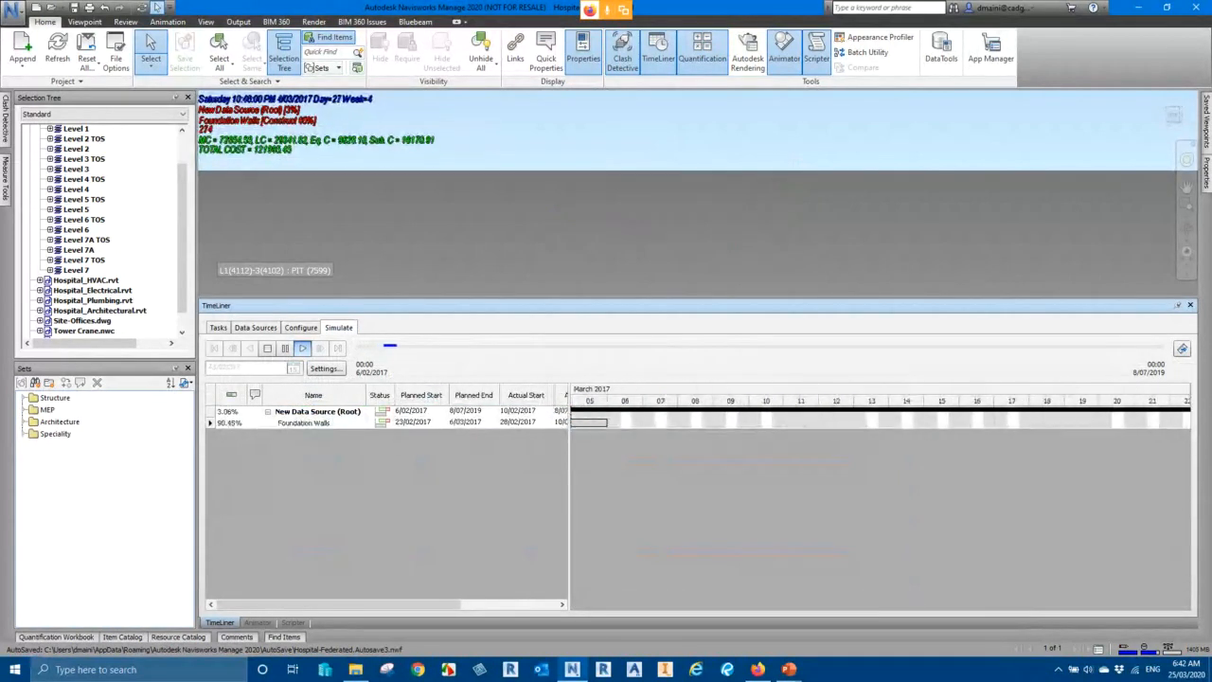
pyautogui.click(266, 347)
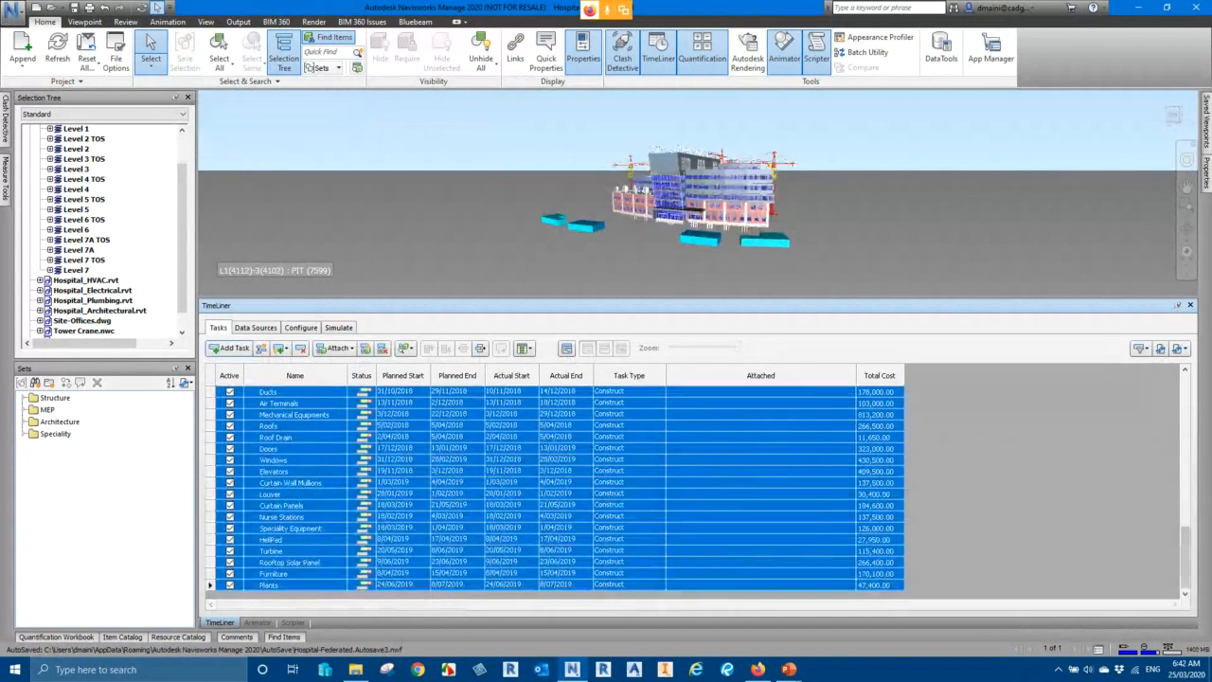
# Step: Auto-attach the selection sets to the tasks by applying the rule that maps task names to Selection Sets with the same name
pyautogui.moveTo(1185, 557); pyautogui.dragTo(1186, 403)
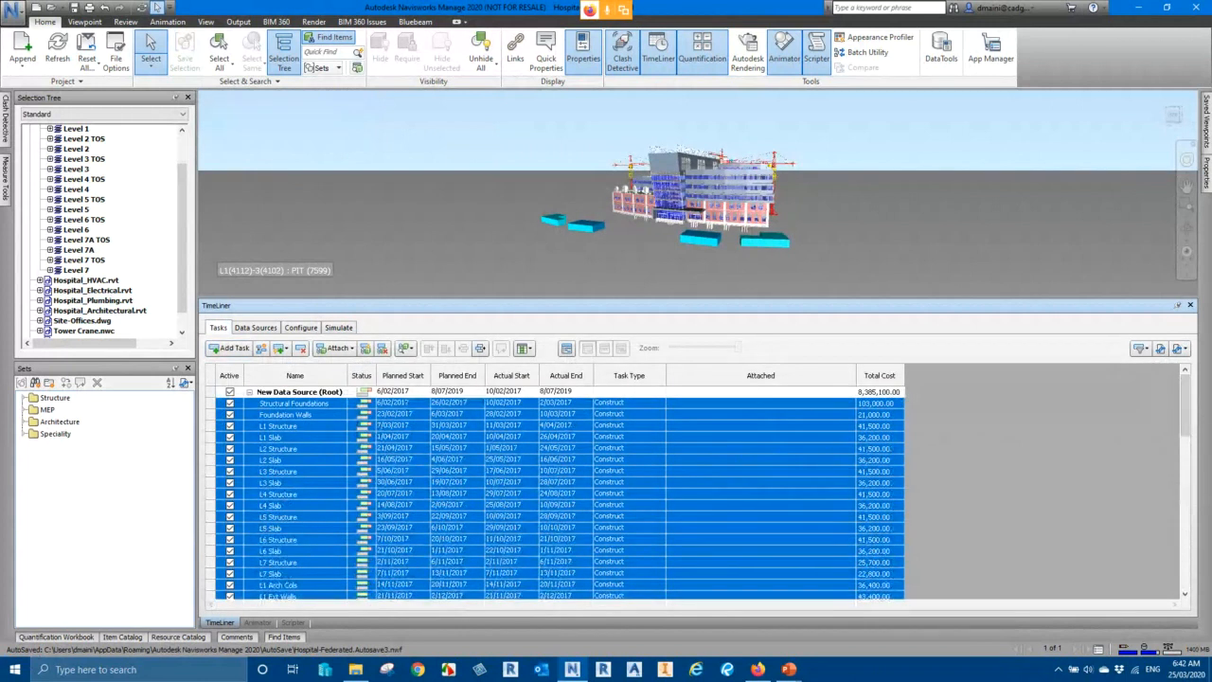
pyautogui.click(760, 403)
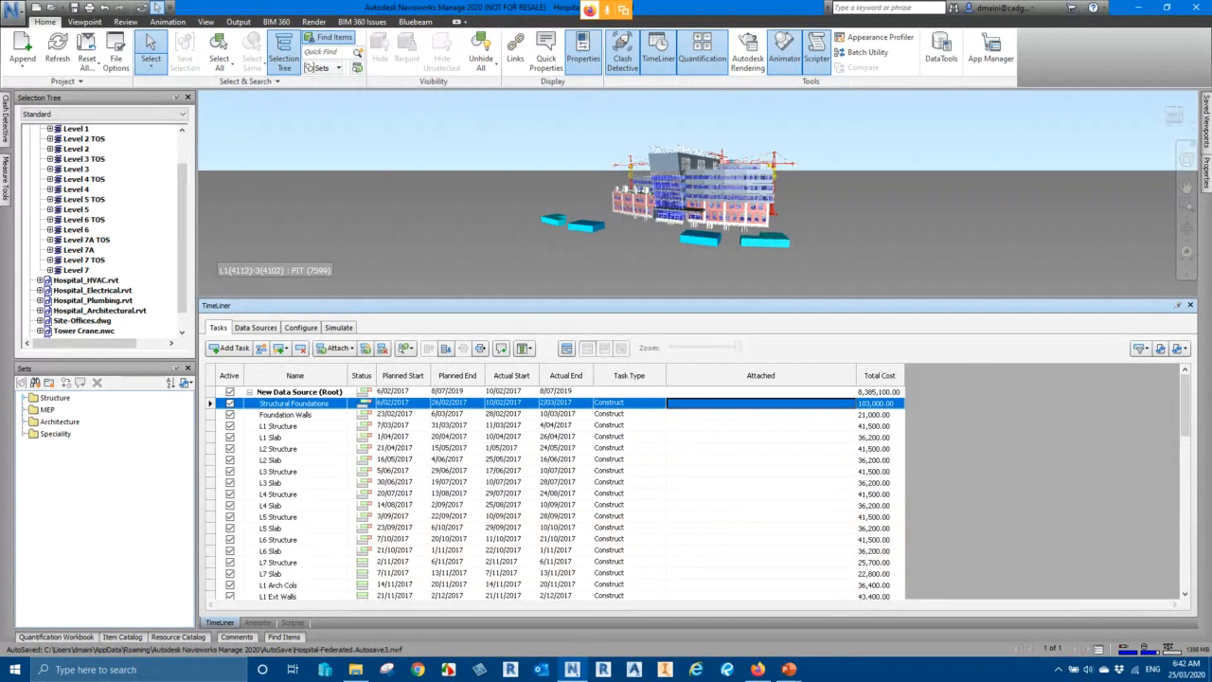
pyautogui.click(25, 397)
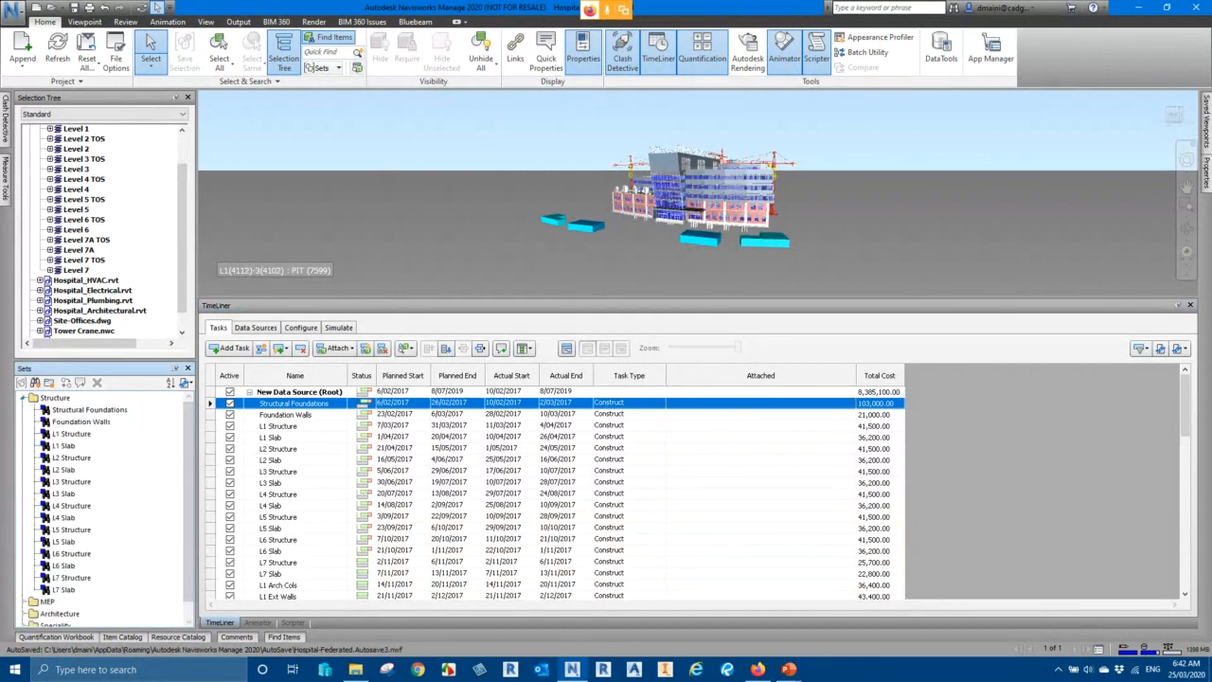
pyautogui.click(25, 397)
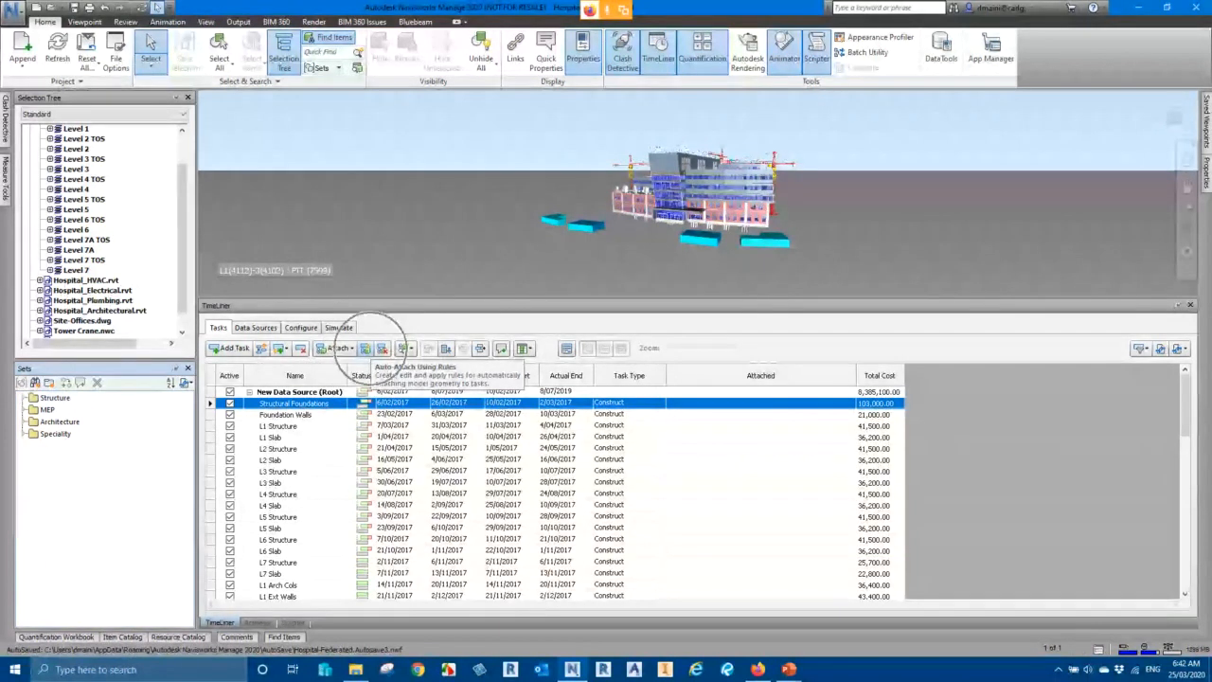
pyautogui.click(382, 349)
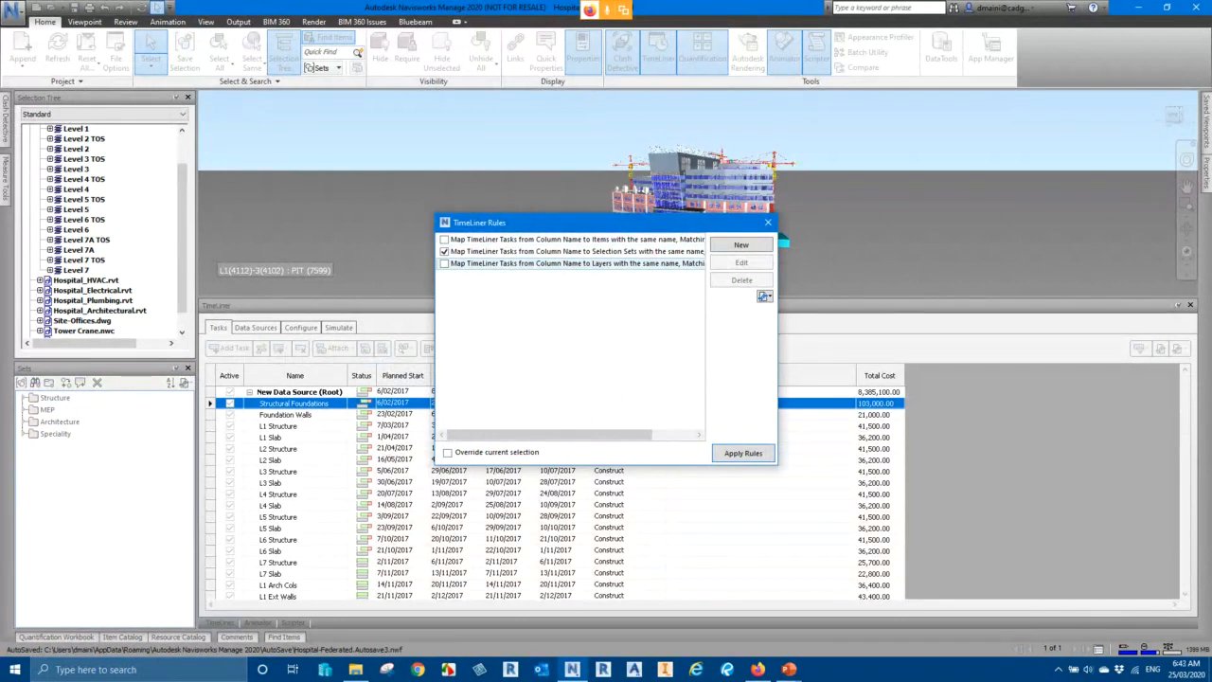
pyautogui.moveTo(561, 435); pyautogui.dragTo(597, 434)
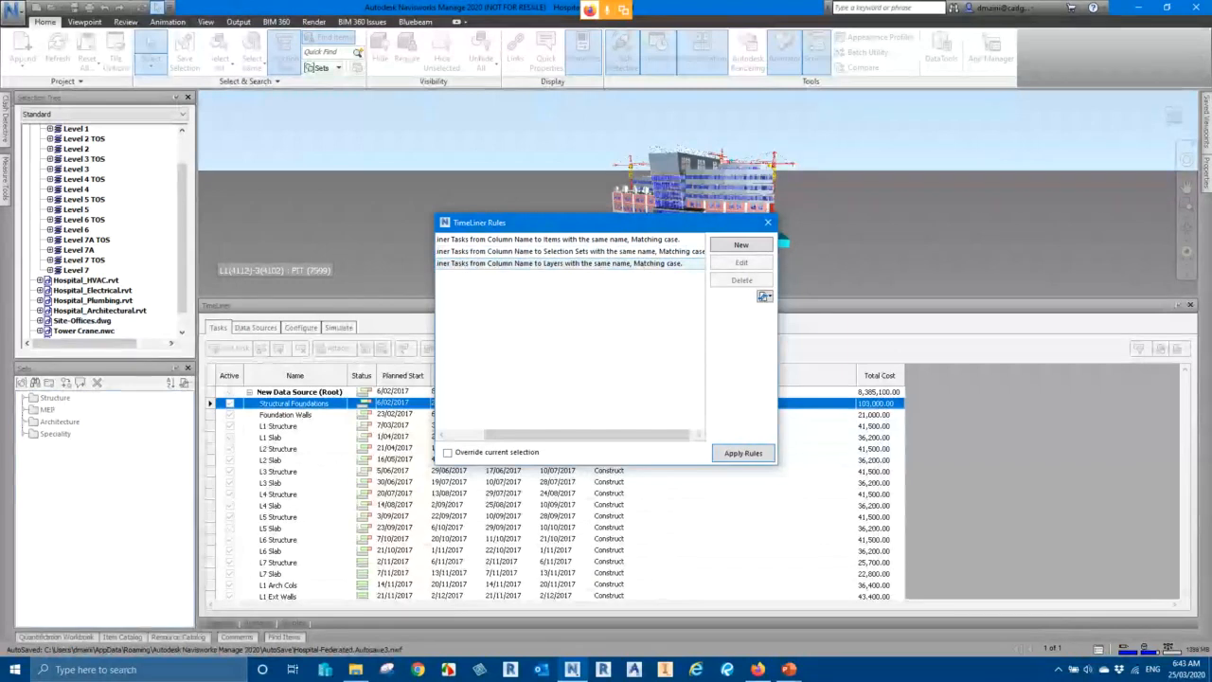
pyautogui.moveTo(624, 435); pyautogui.dragTo(564, 434)
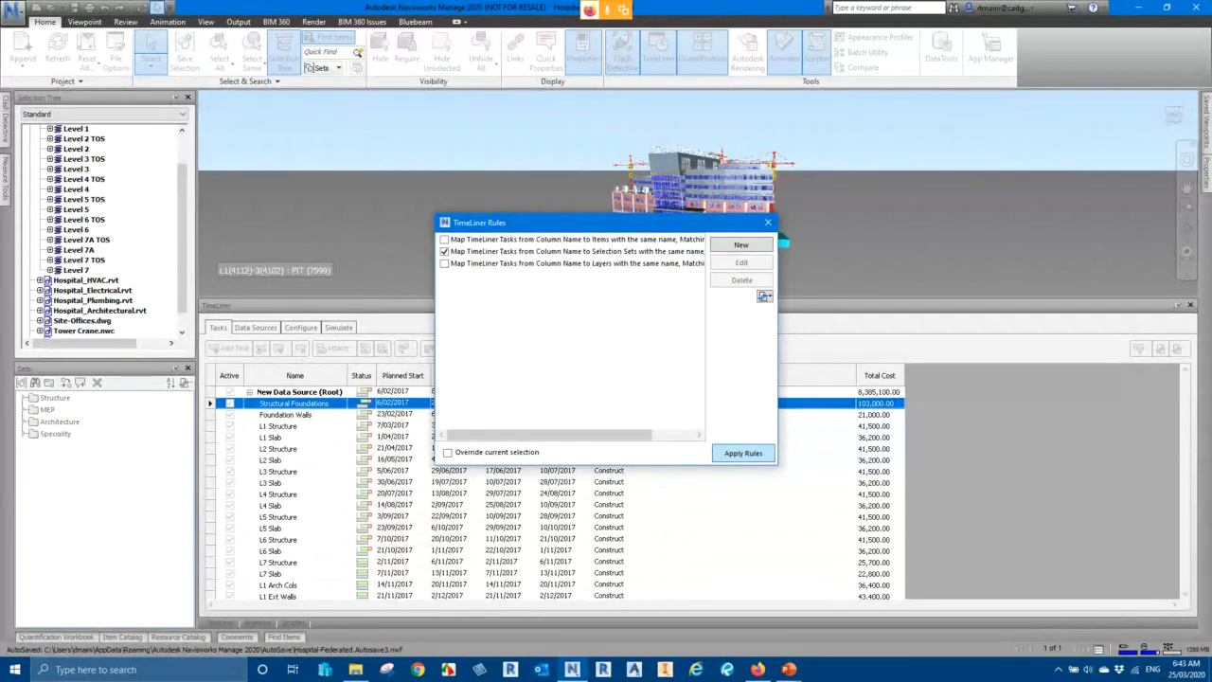
pyautogui.click(743, 453)
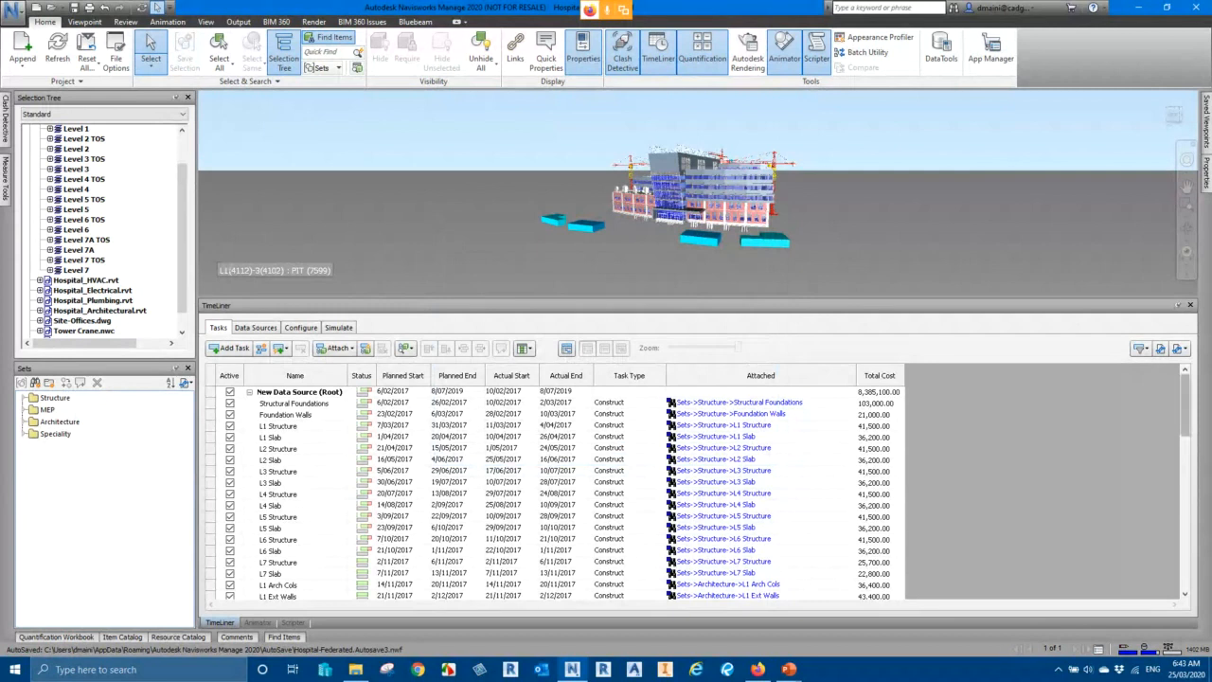
pyautogui.moveTo(1184, 405)
pyautogui.mouseDown()
pyautogui.moveTo(1185, 558)
pyautogui.moveTo(1185, 405)
pyautogui.mouseUp()
# Step: In the simulation overlay text, label $DAY with "No of Days" and move $WEEK onto its own line
pyautogui.click(338, 326)
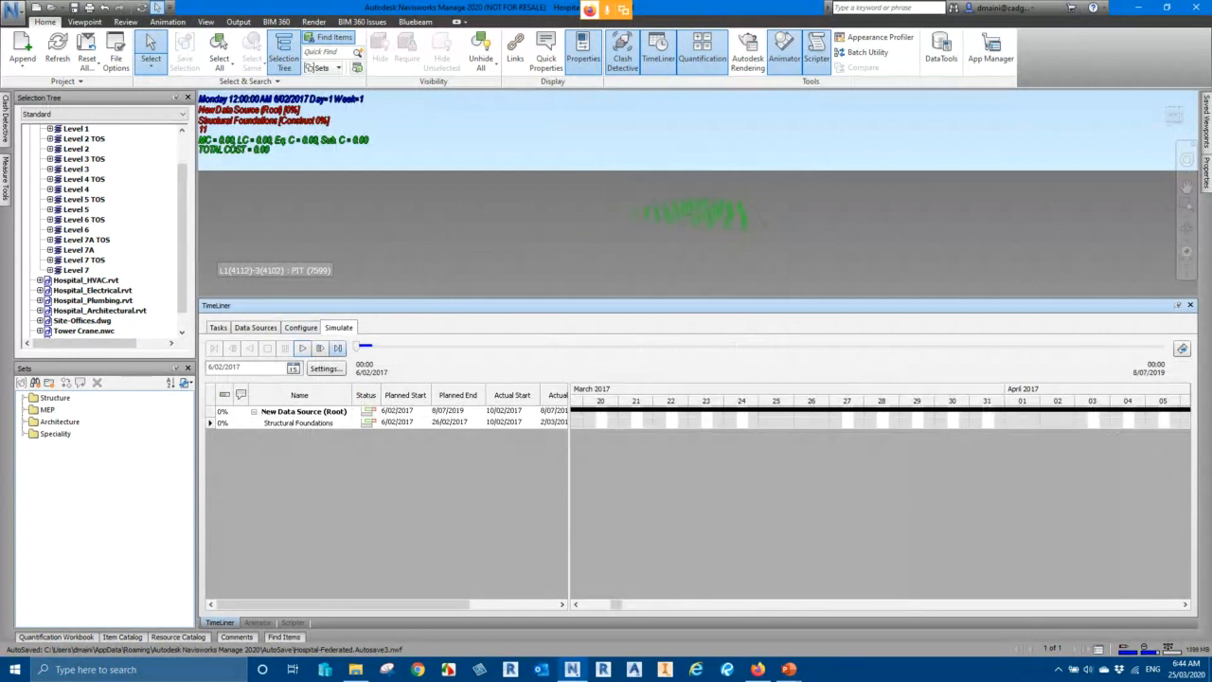
pyautogui.click(326, 369)
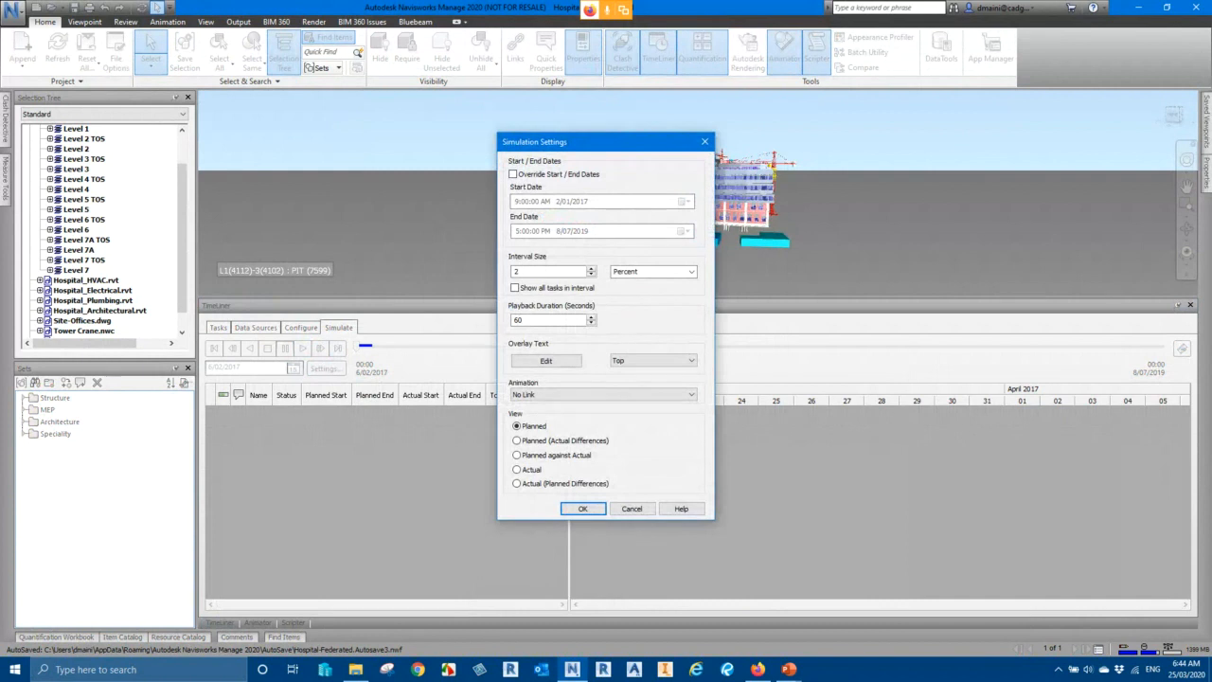
pyautogui.click(549, 272)
pyautogui.click(549, 319)
pyautogui.click(545, 361)
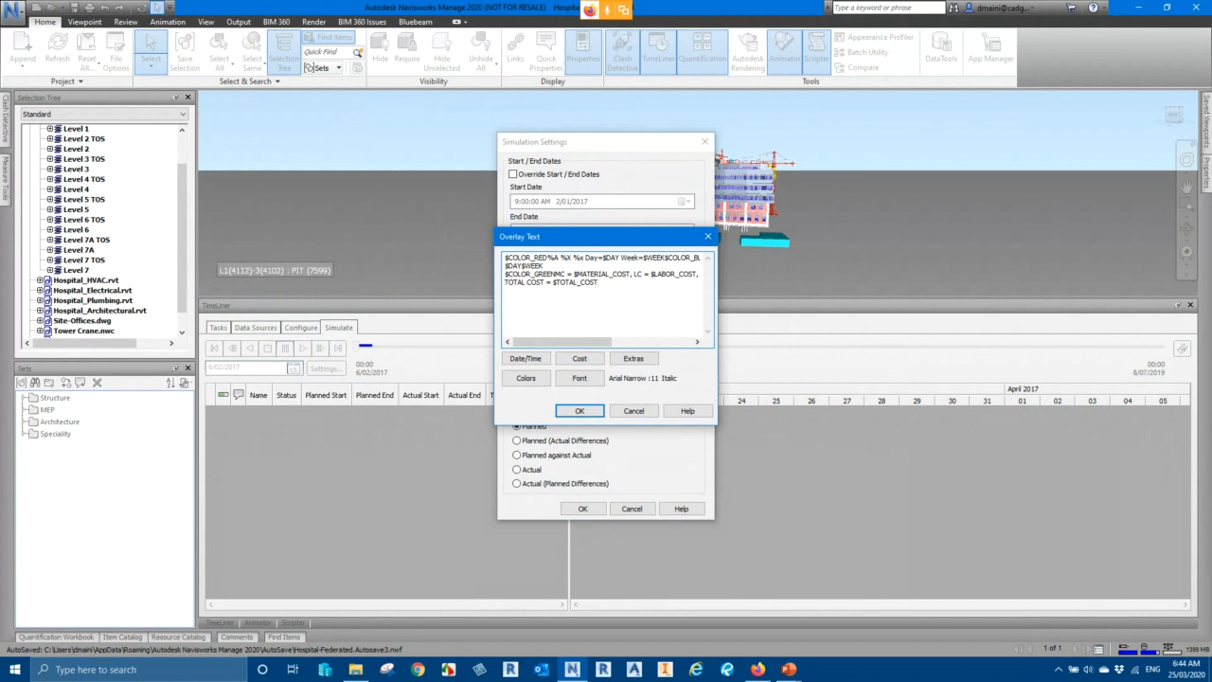
pyautogui.write('No of Days')
pyautogui.click(559, 266)
pyautogui.press('Return')
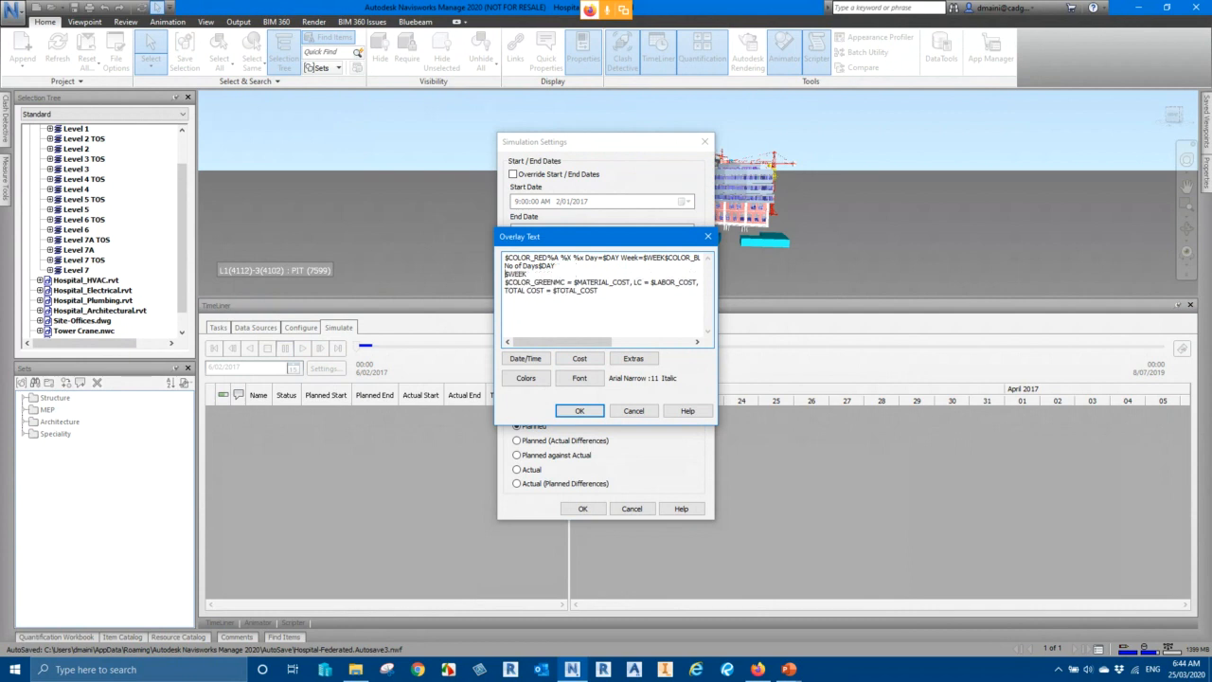
# Step: Label $WEEK with "No of Weeks" in the overlay text and accept the simulation settings
pyautogui.write('No of Wees')
pyautogui.press('BackSpace')
pyautogui.press('BackSpace')
pyautogui.press('BackSpace')
pyautogui.write('eks')
pyautogui.click(579, 410)
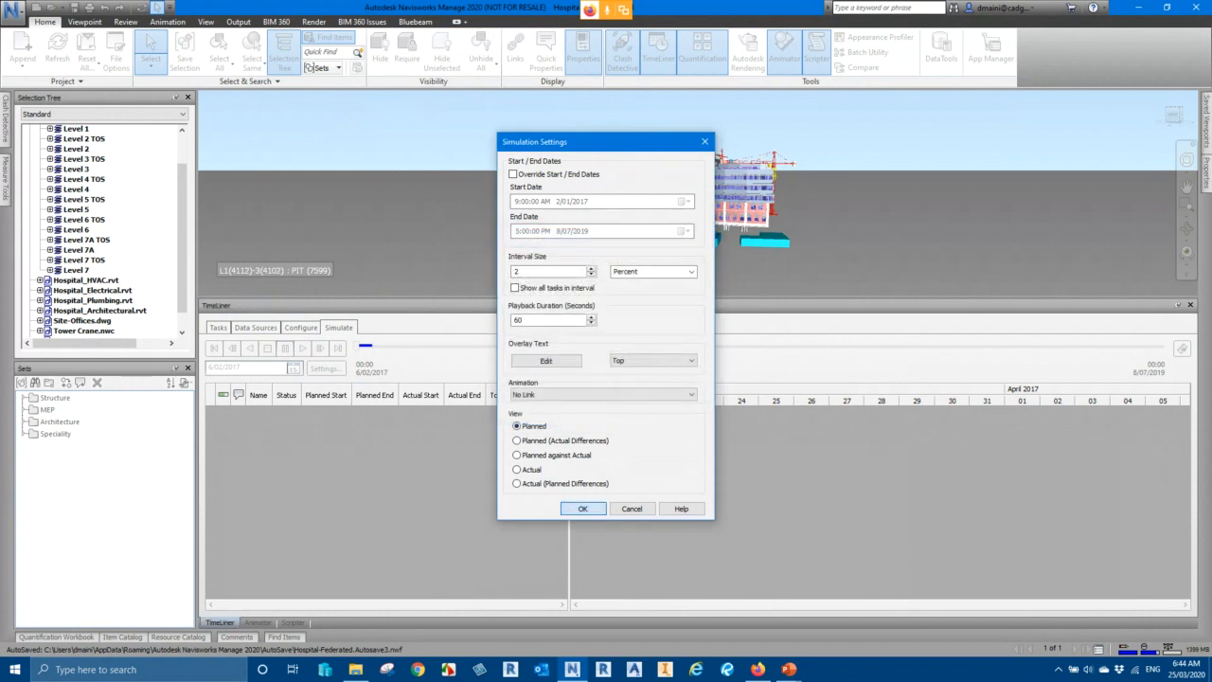
pyautogui.click(582, 509)
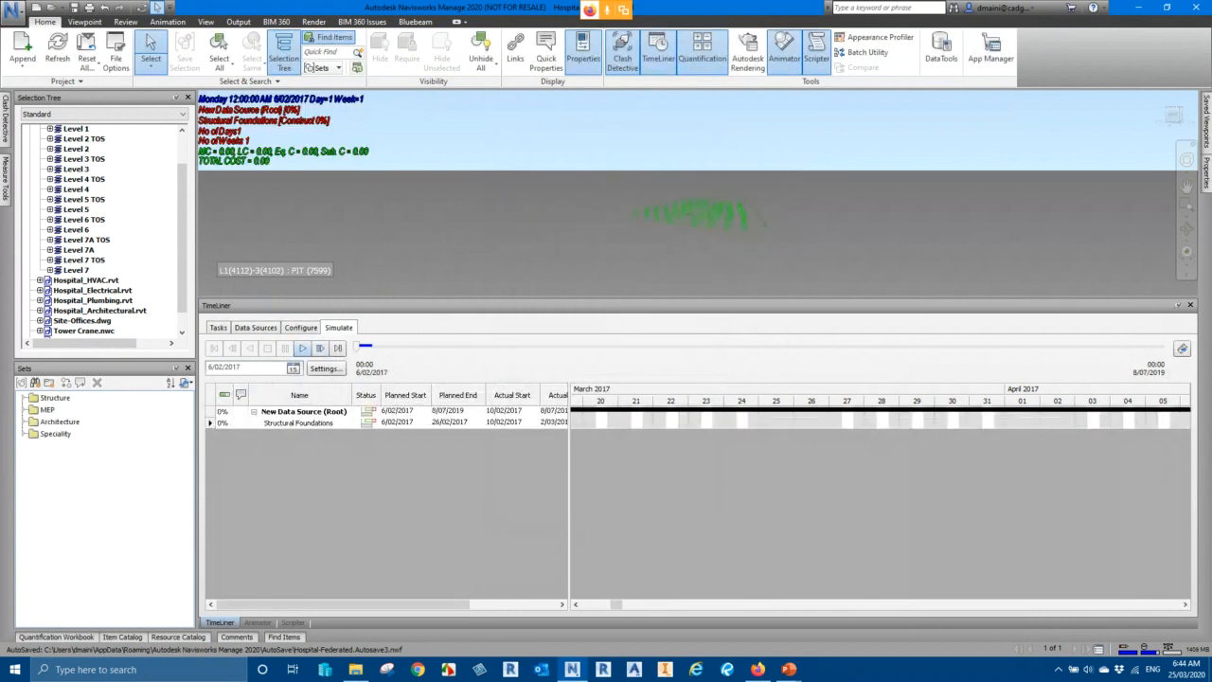
# Step: Play the construction simulation in full screen, return to the normal window and stop the playback
pyautogui.click(303, 349)
pyautogui.press('F11')
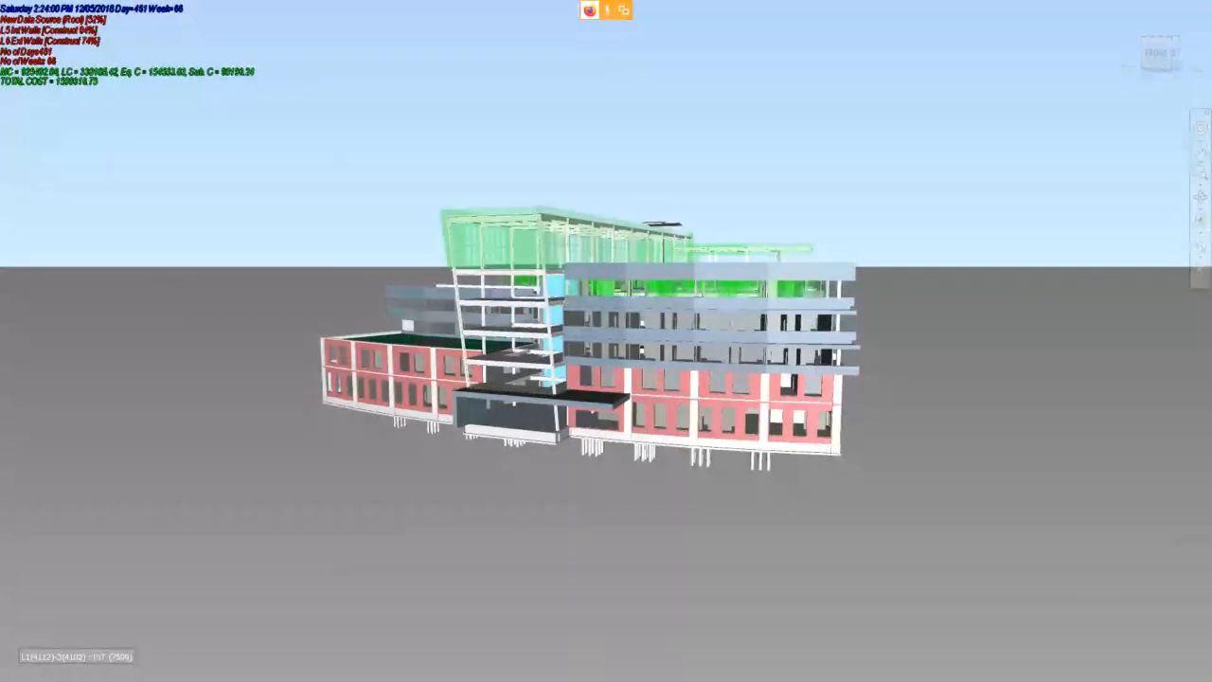
pyautogui.press('F11')
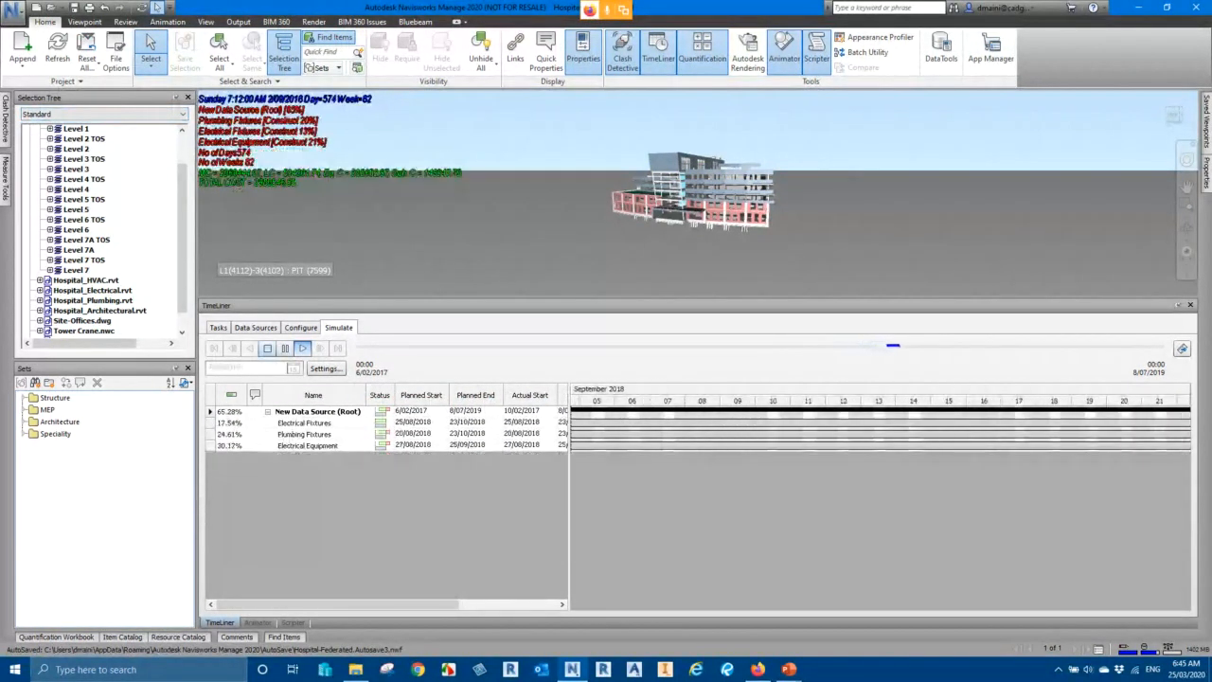
pyautogui.click(268, 348)
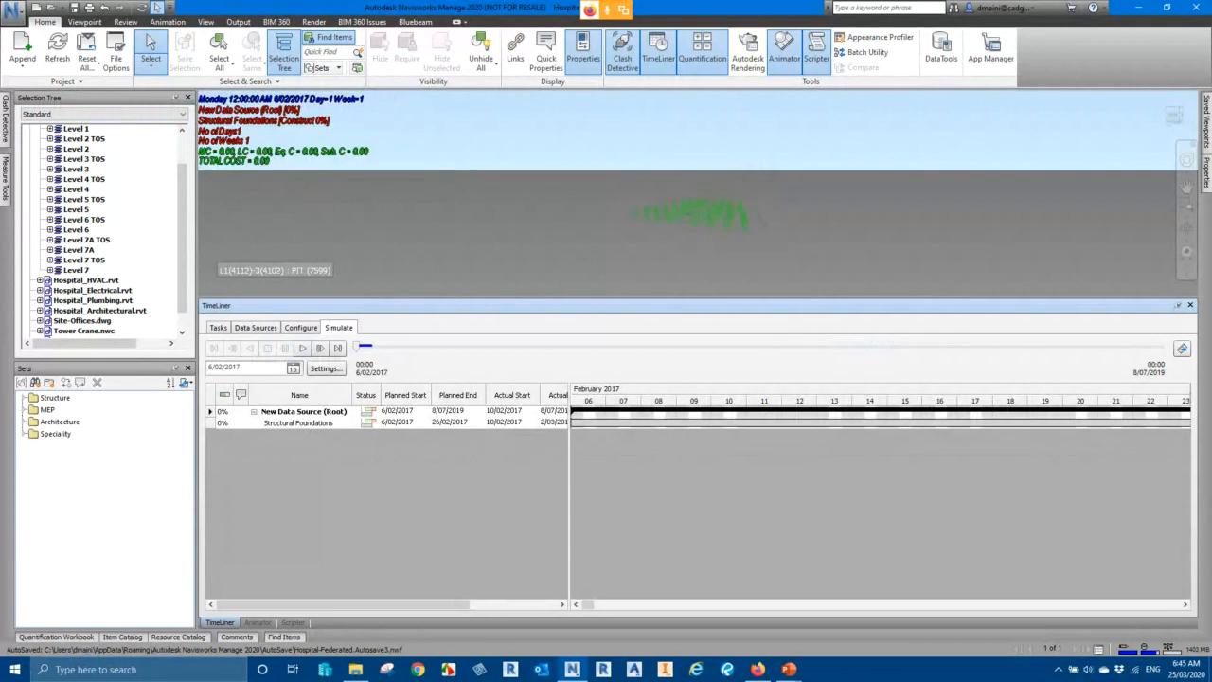
# Step: View the simulated construction state on 15/06/2017, and reset the simulation to its start
pyautogui.click(294, 367)
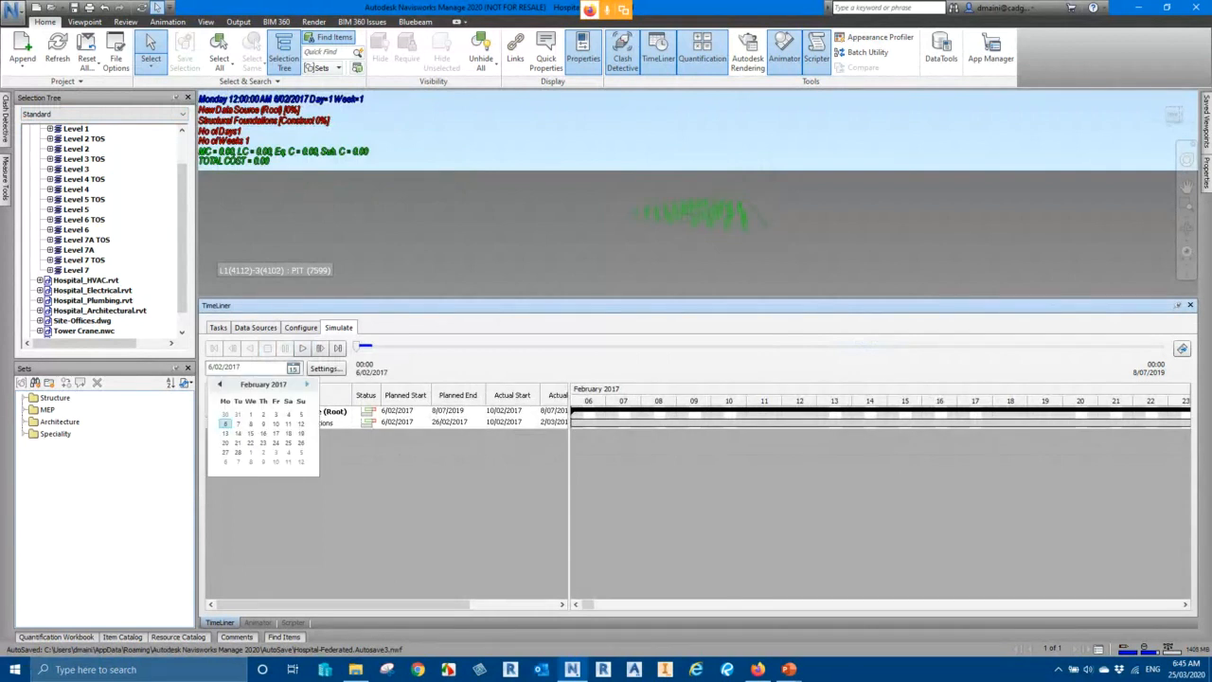
pyautogui.click(307, 384)
pyautogui.click(306, 385)
pyautogui.click(306, 384)
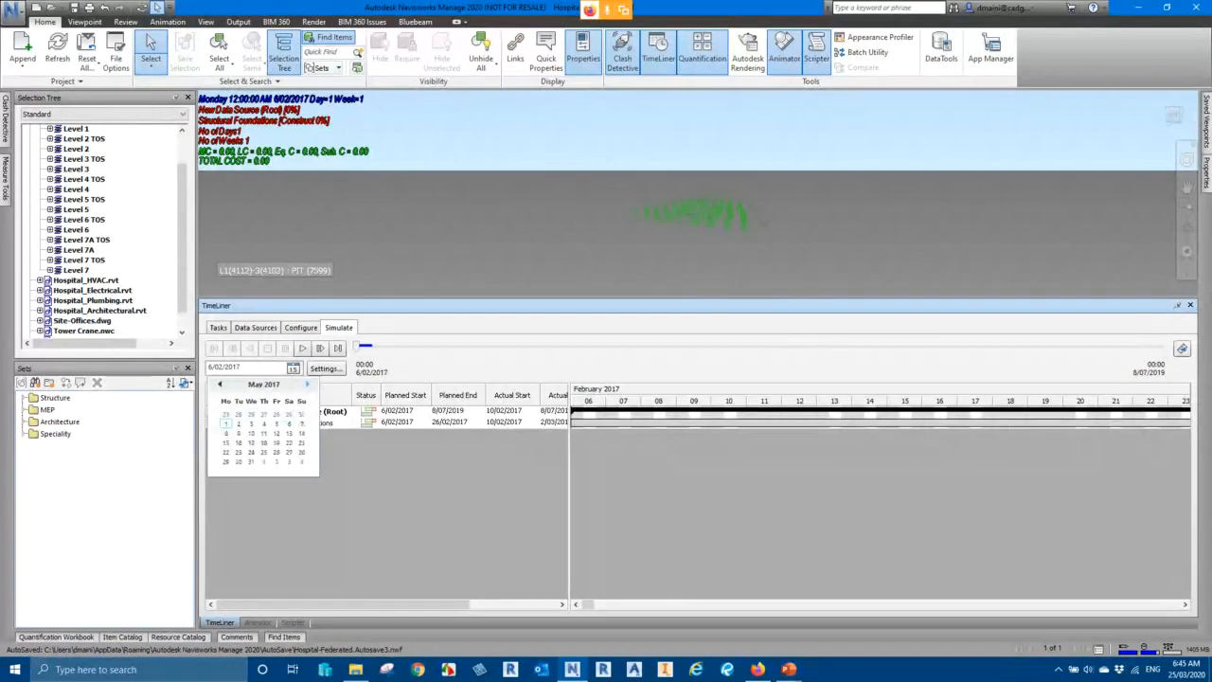
pyautogui.click(307, 384)
pyautogui.click(263, 432)
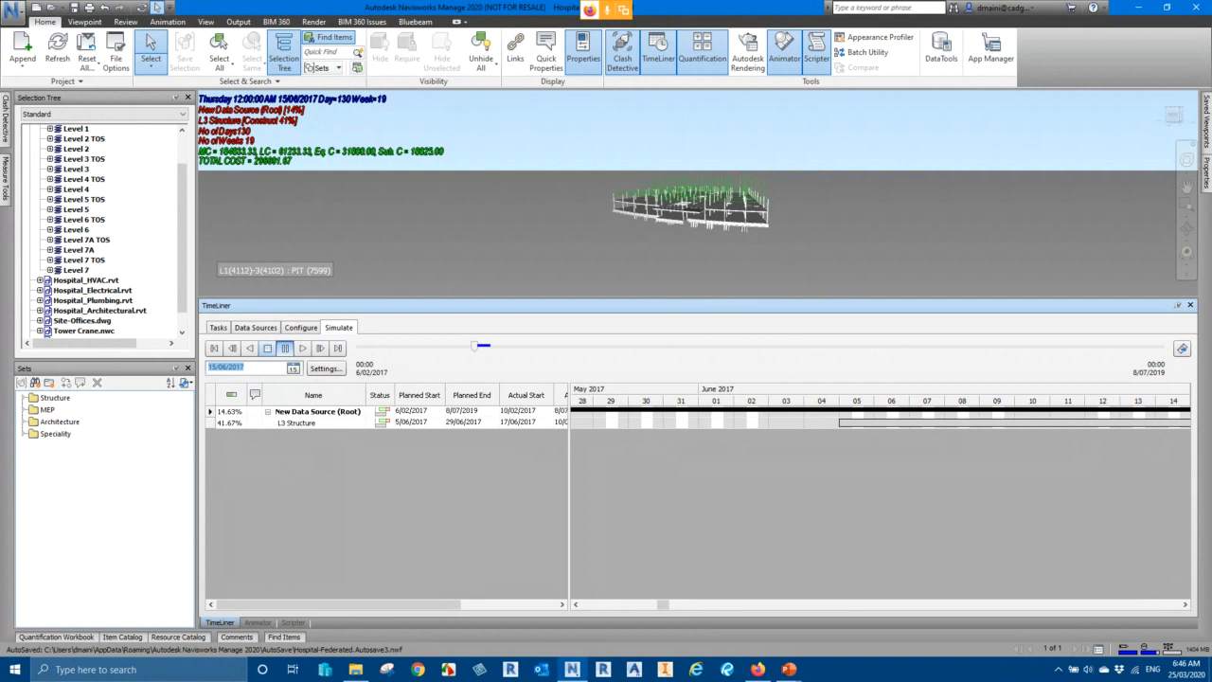
pyautogui.click(267, 348)
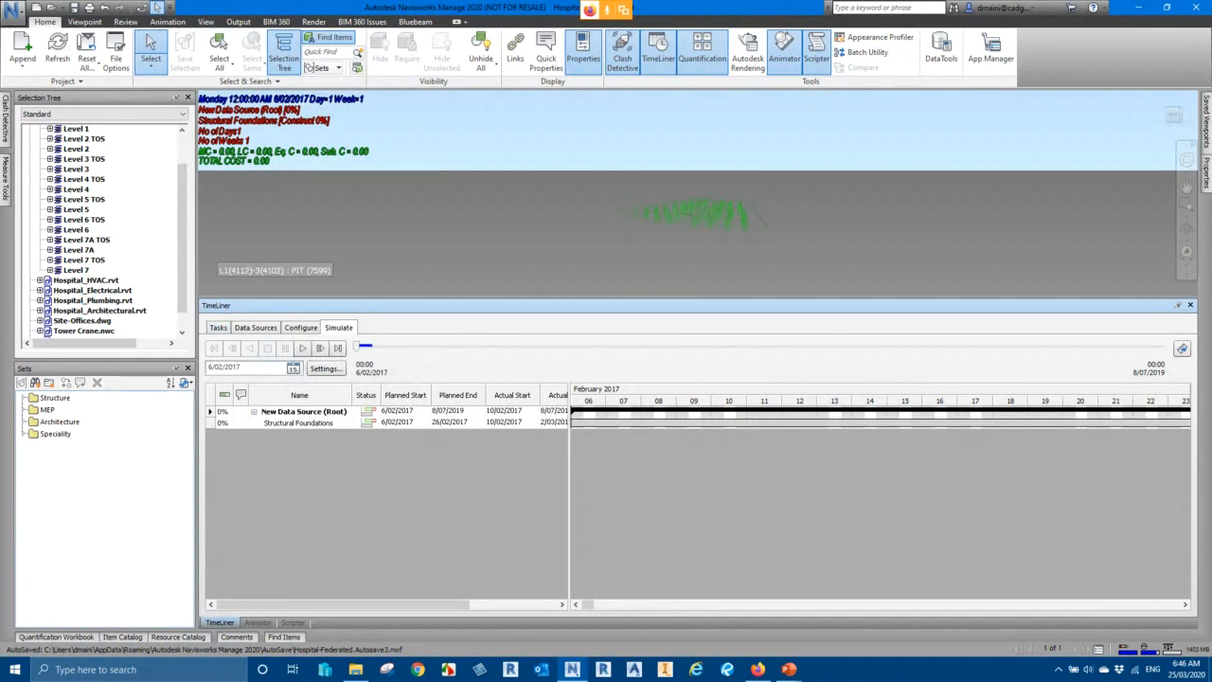
# Step: Check the tasks' attached sets and view the appearance configuration of the Construct, Demolish and Temporary task types
pyautogui.click(218, 326)
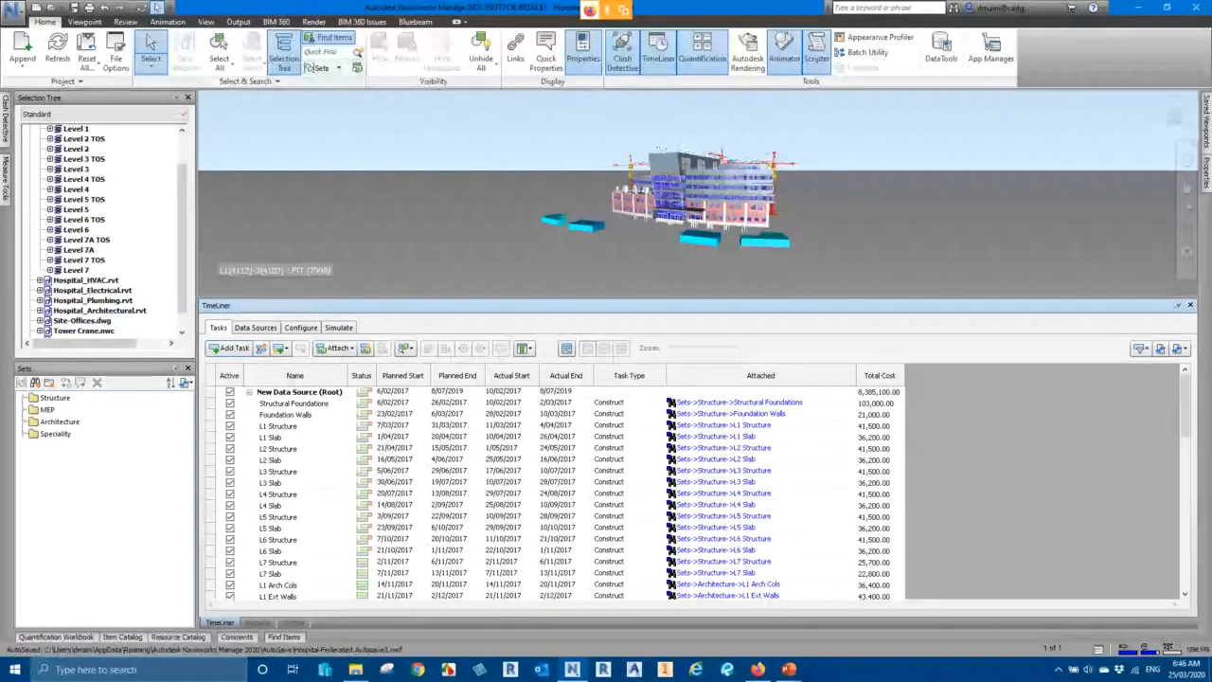
pyautogui.click(301, 328)
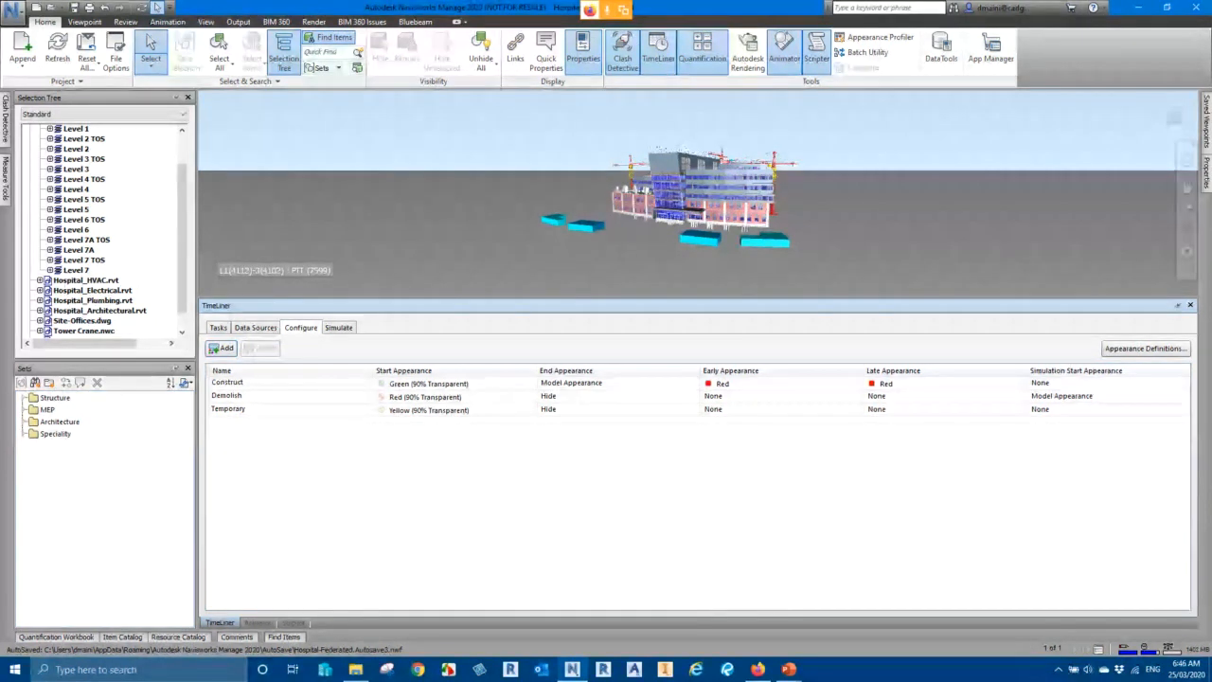
# Step: Set the Early Appearance of the Construct task type to Purple
pyautogui.click(781, 384)
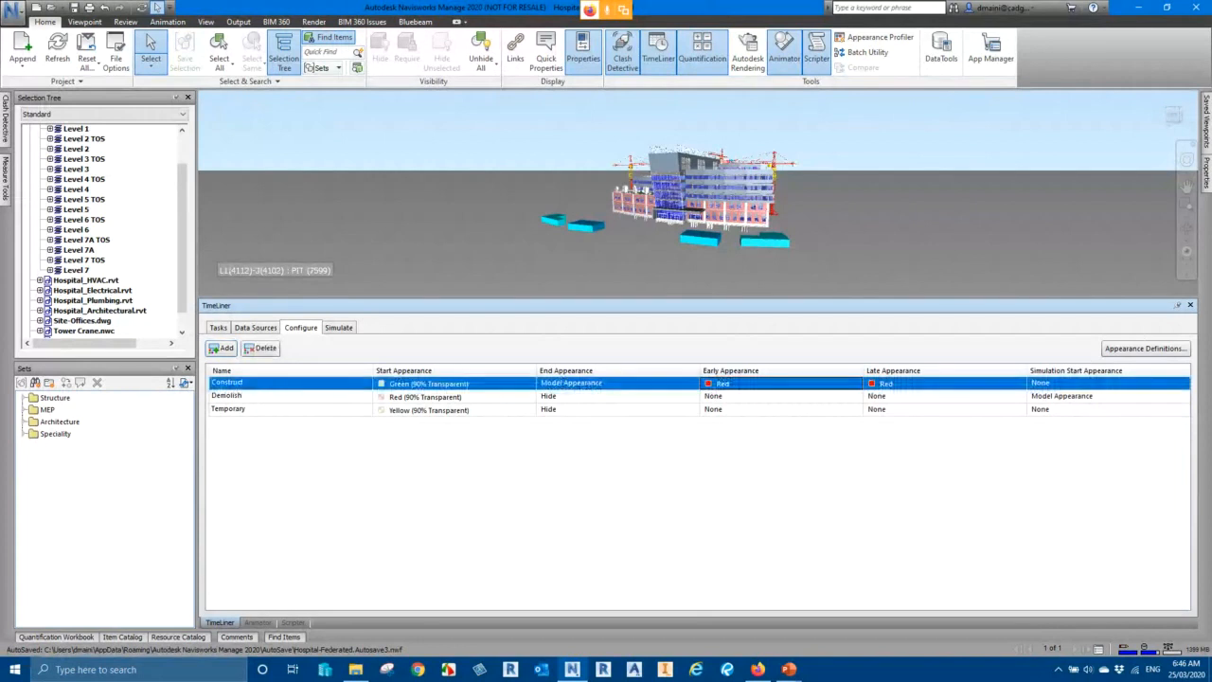
pyautogui.click(781, 384)
pyautogui.click(781, 384)
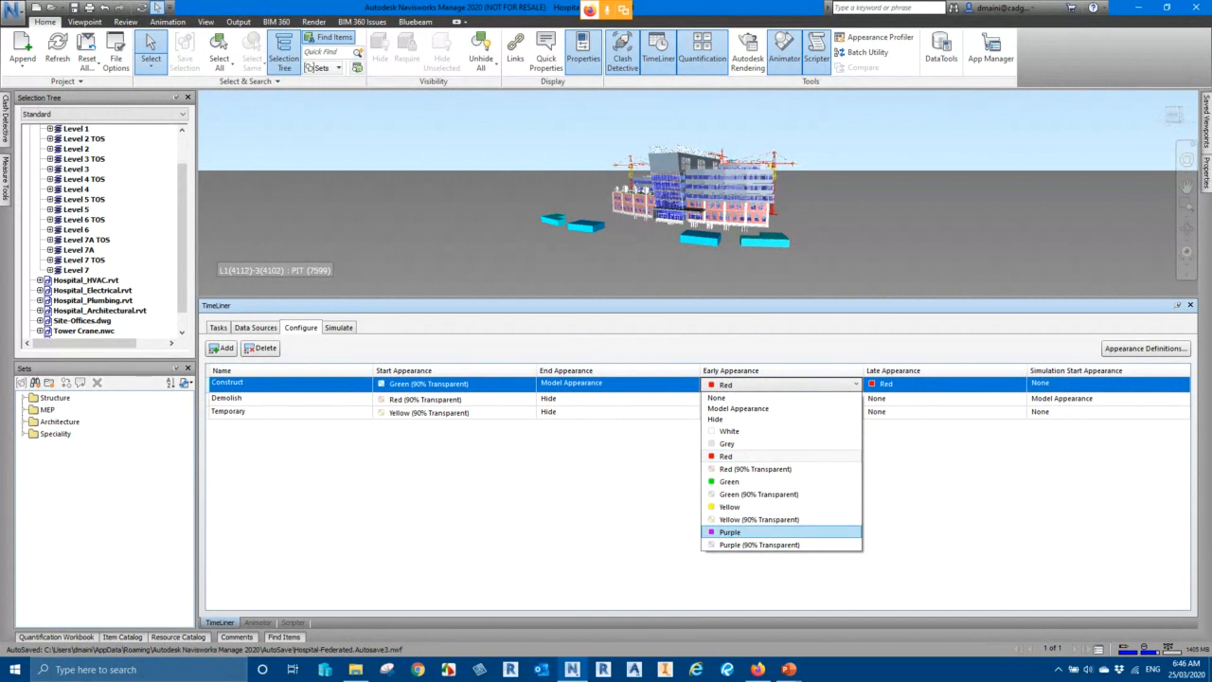
pyautogui.click(730, 532)
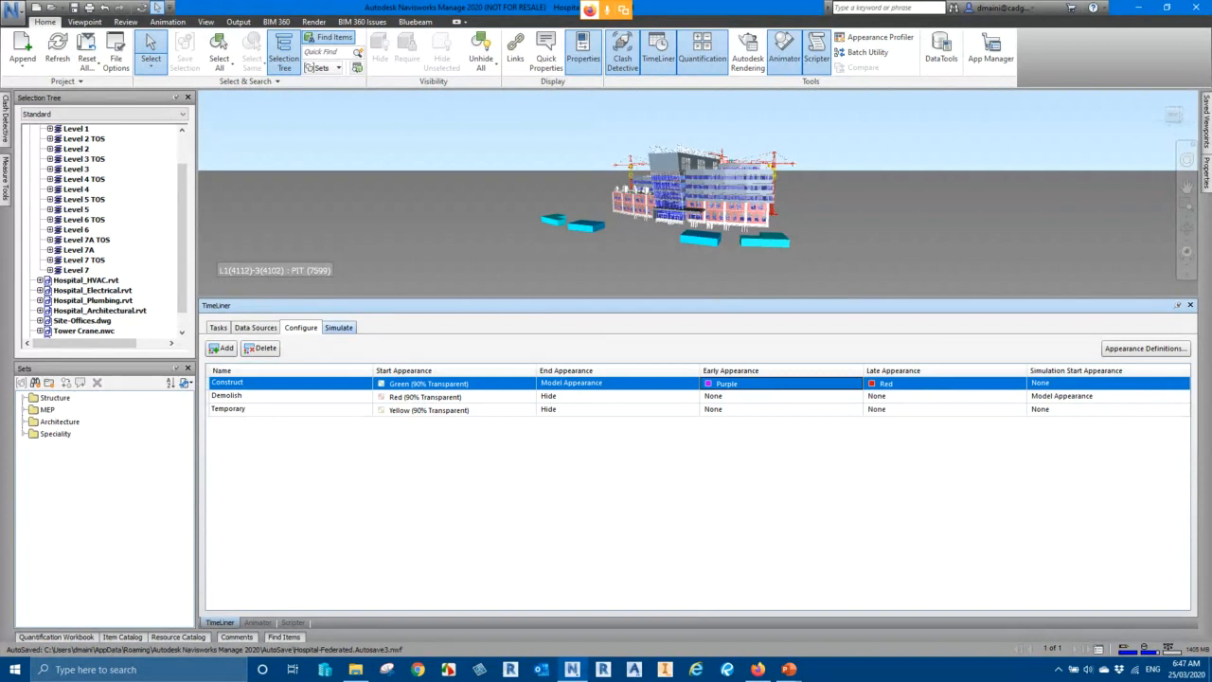
# Step: Set the simulation view to Planned against Actual in the simulation settings and accept them
pyautogui.click(338, 327)
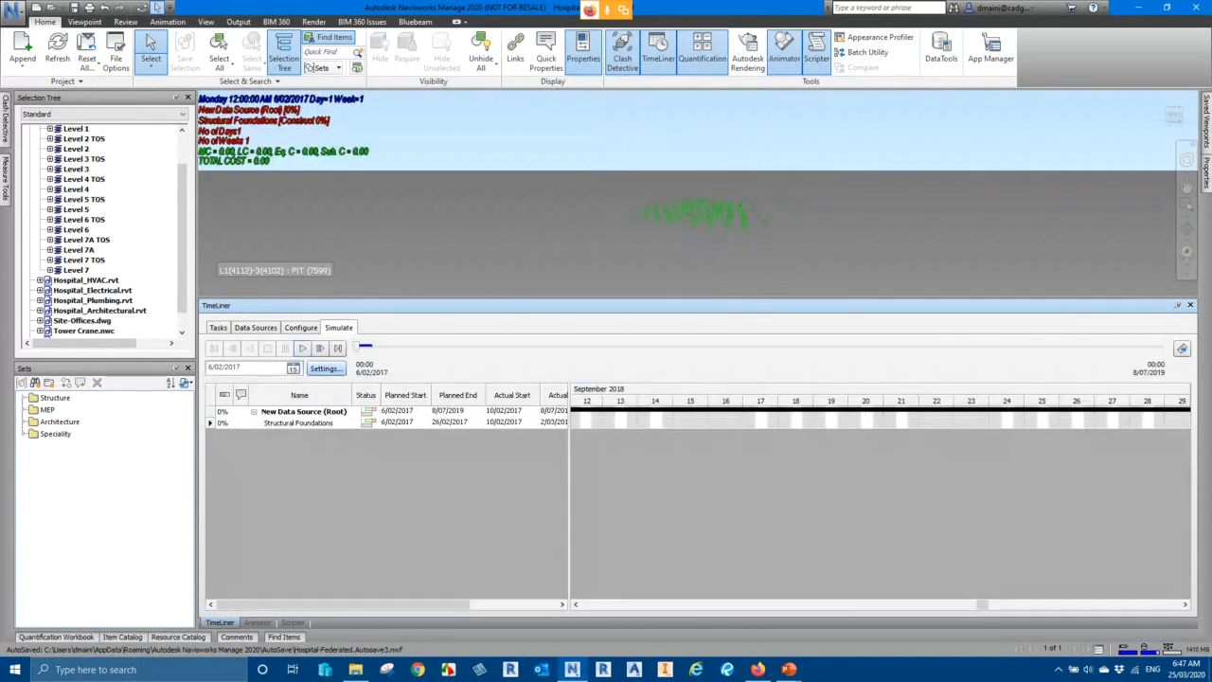
pyautogui.click(324, 368)
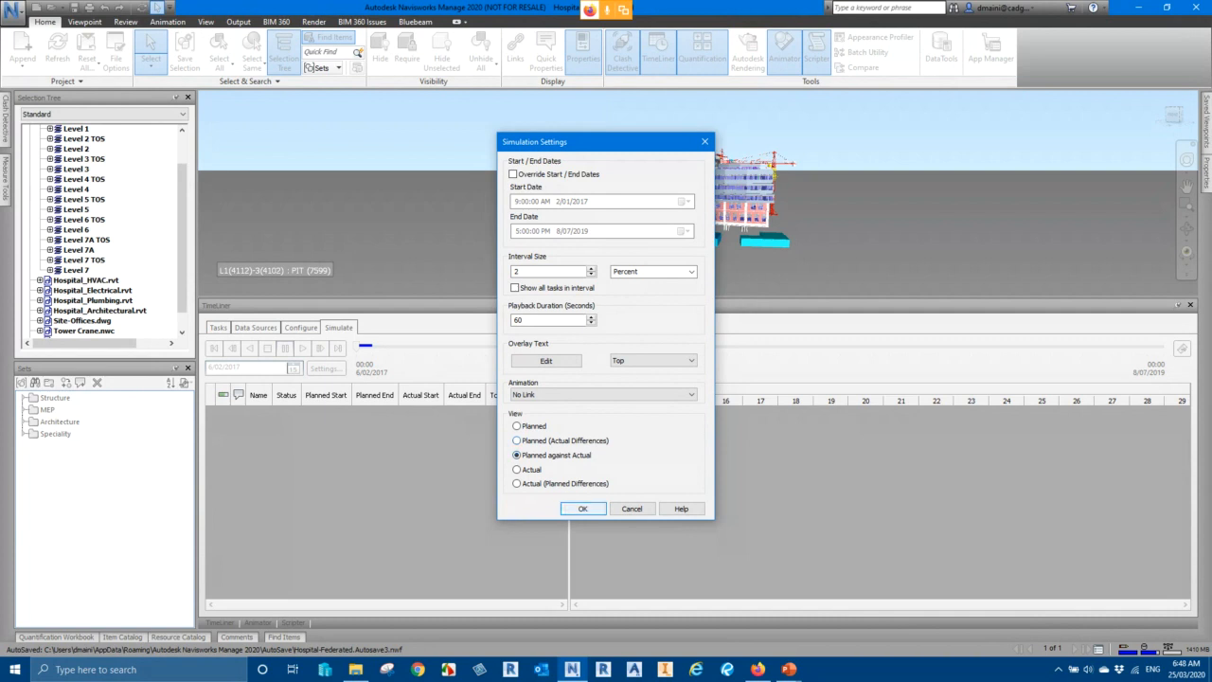
pyautogui.click(582, 508)
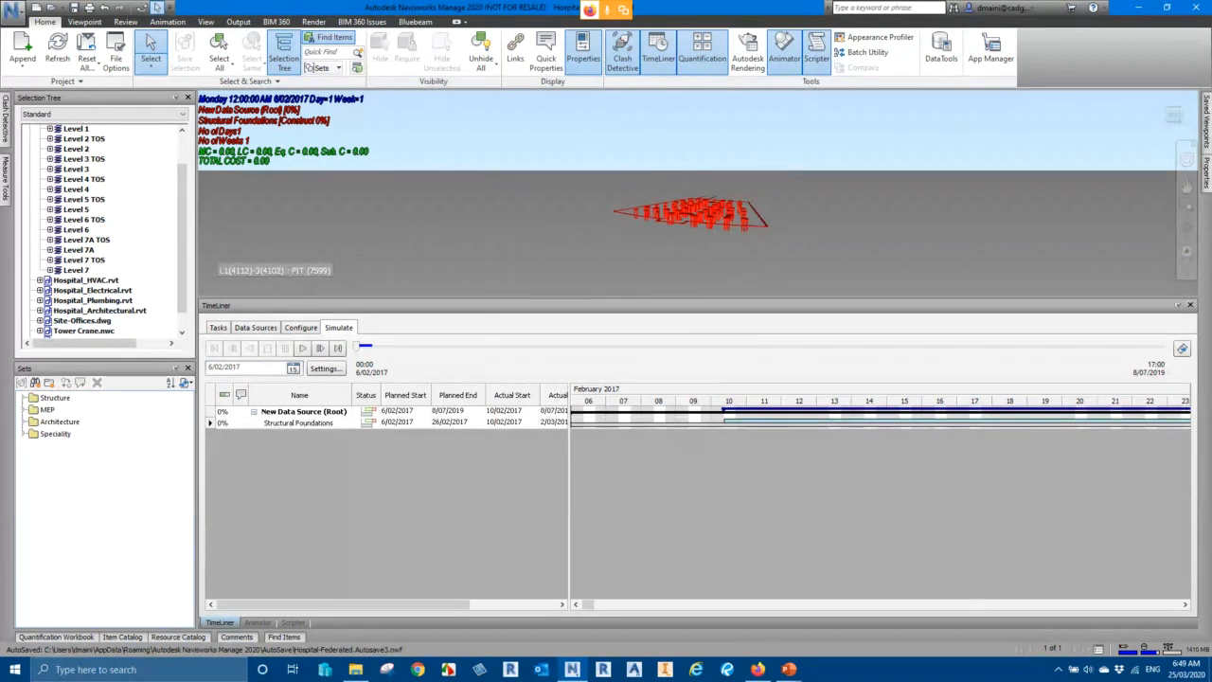
# Step: Step forward through the planned-against-actual simulation and rewind it to its start
pyautogui.press('ctrl')
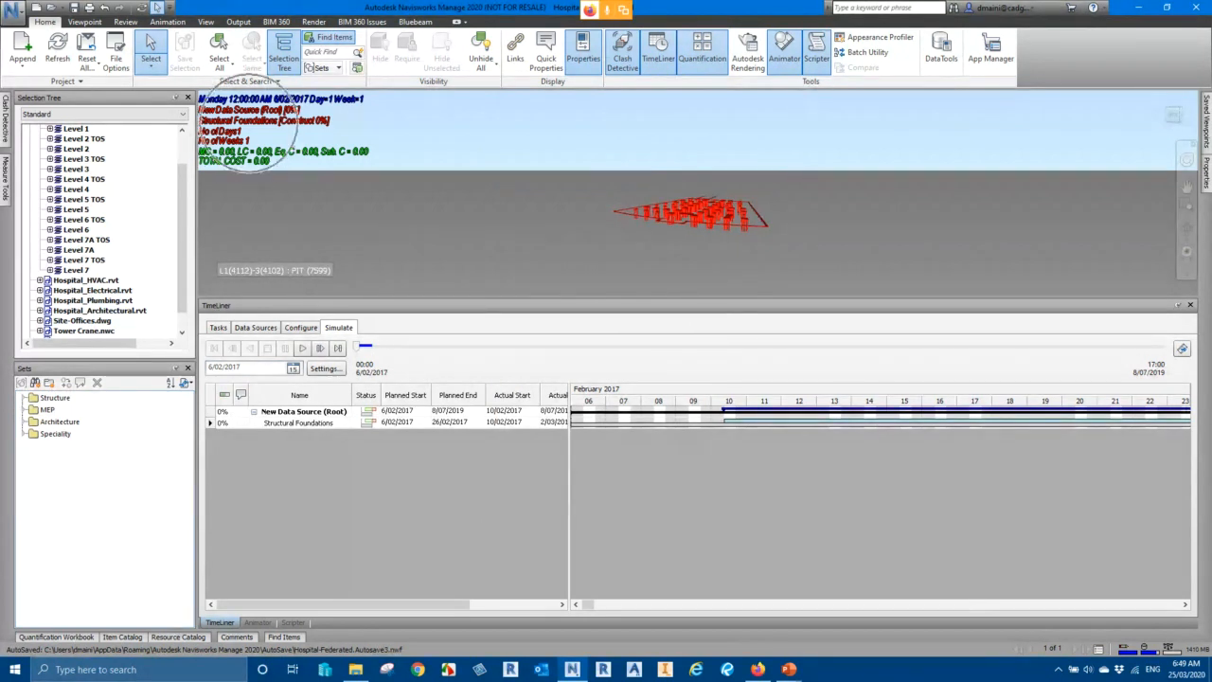
pyautogui.press('ctrl')
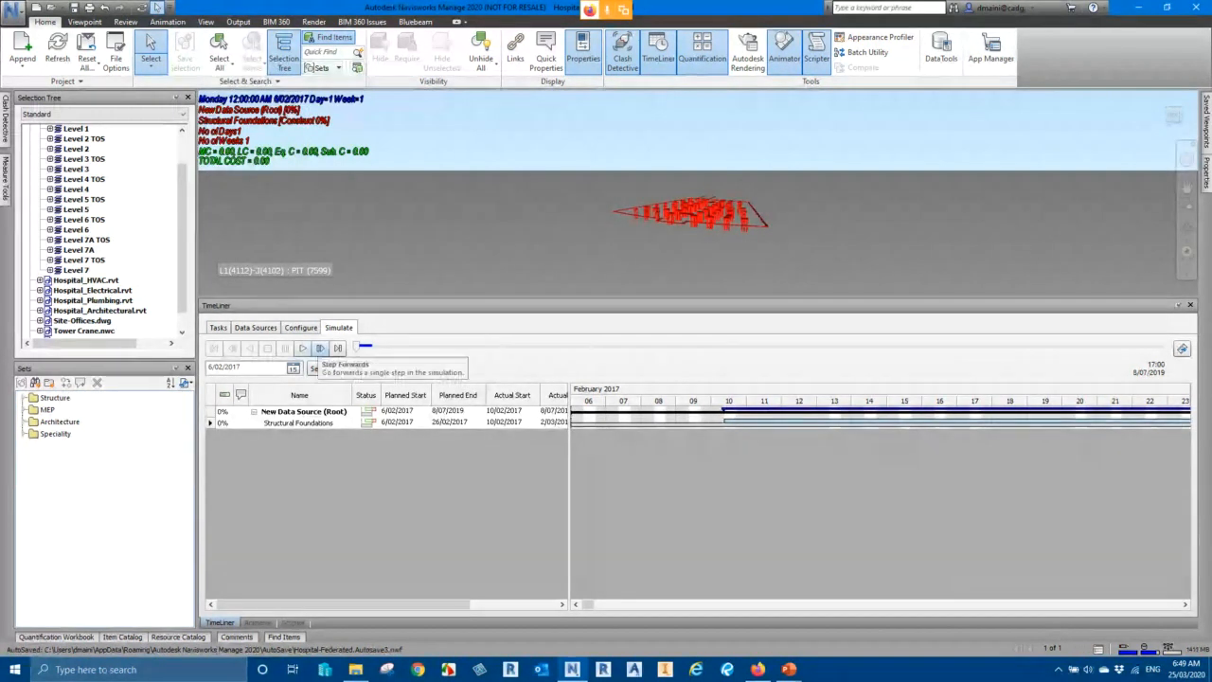
pyautogui.click(320, 347)
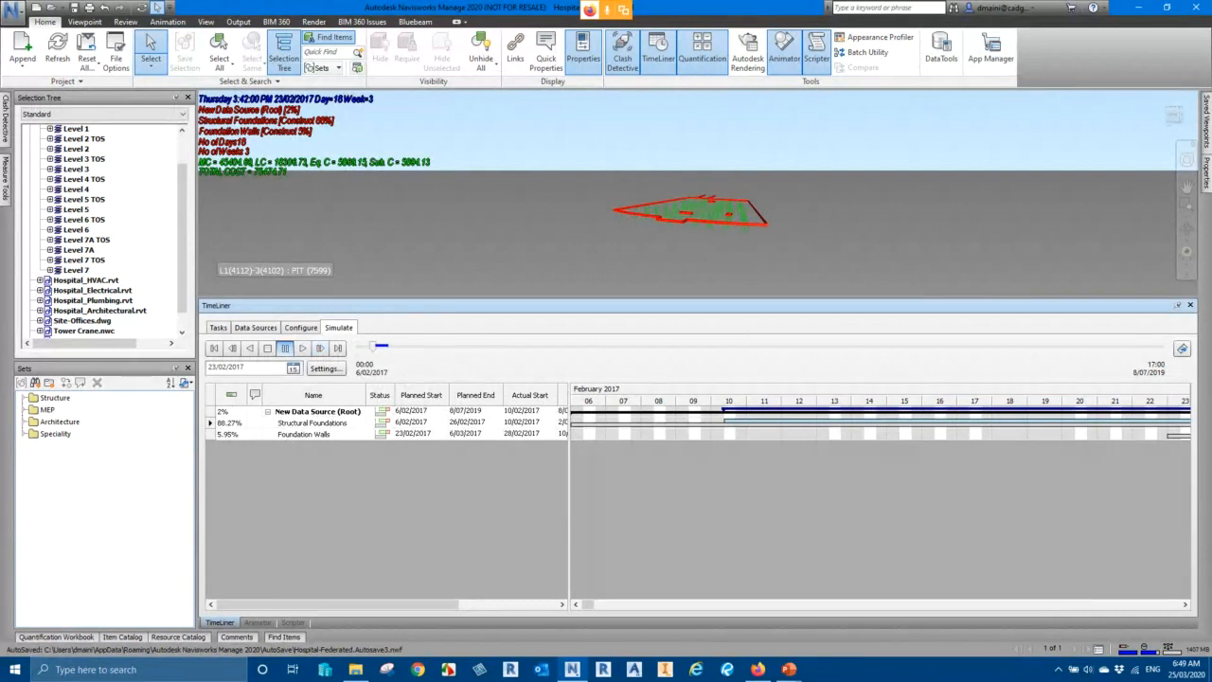
pyautogui.click(320, 347)
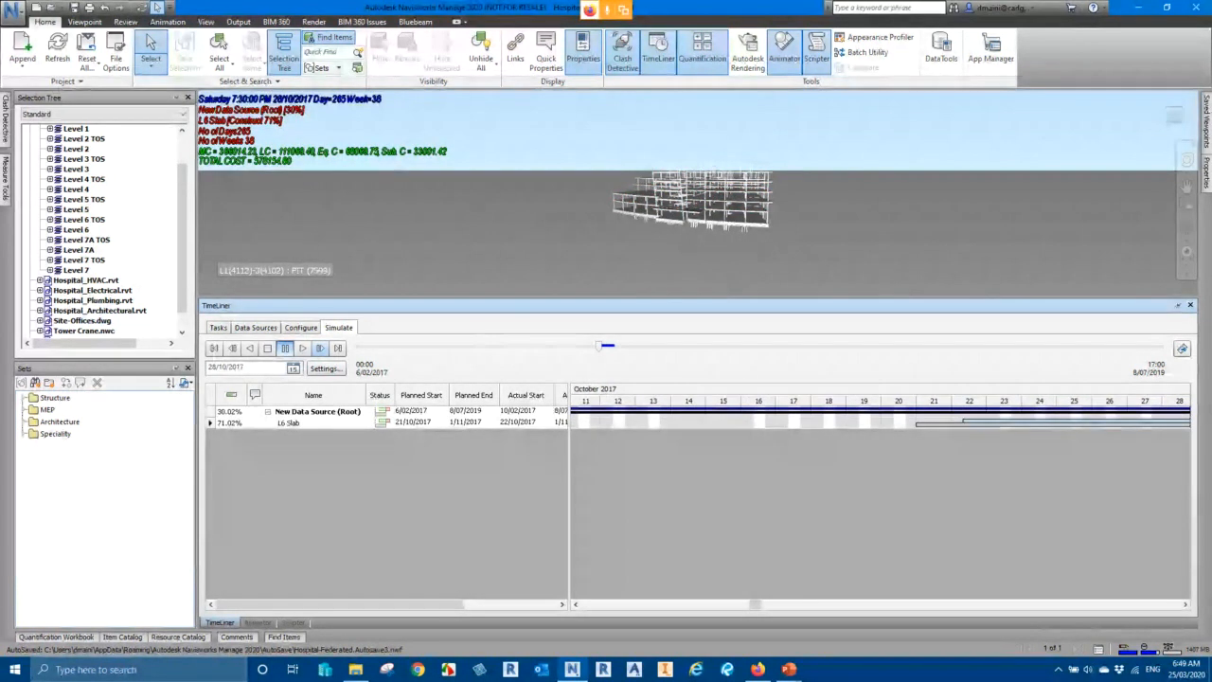
pyautogui.click(215, 348)
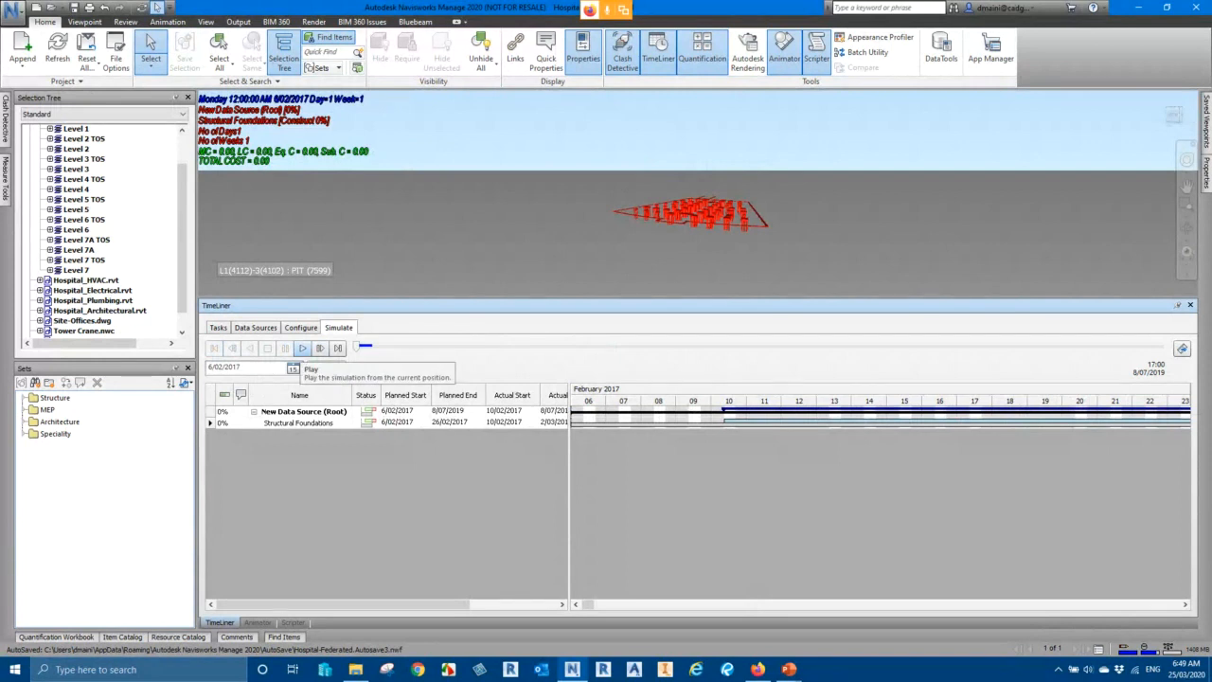
# Step: Play the planned-against-actual simulation to its end in full screen and return to the normal window
pyautogui.click(302, 348)
pyautogui.press('F11')
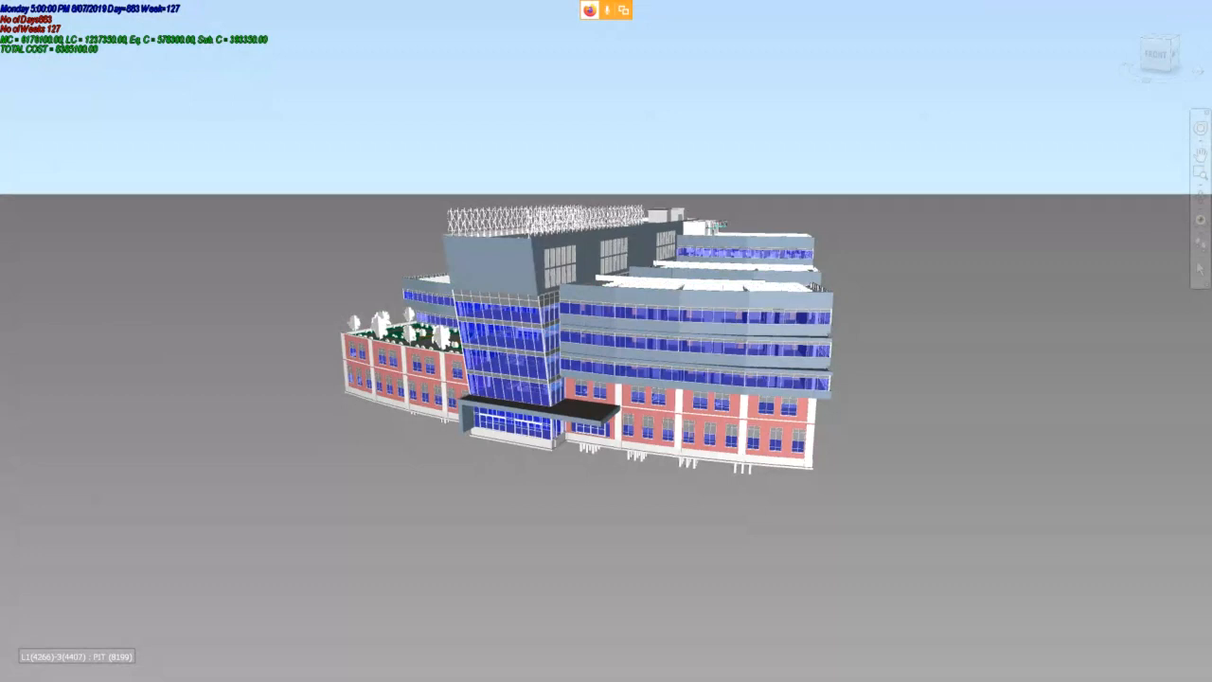
pyautogui.press('F11')
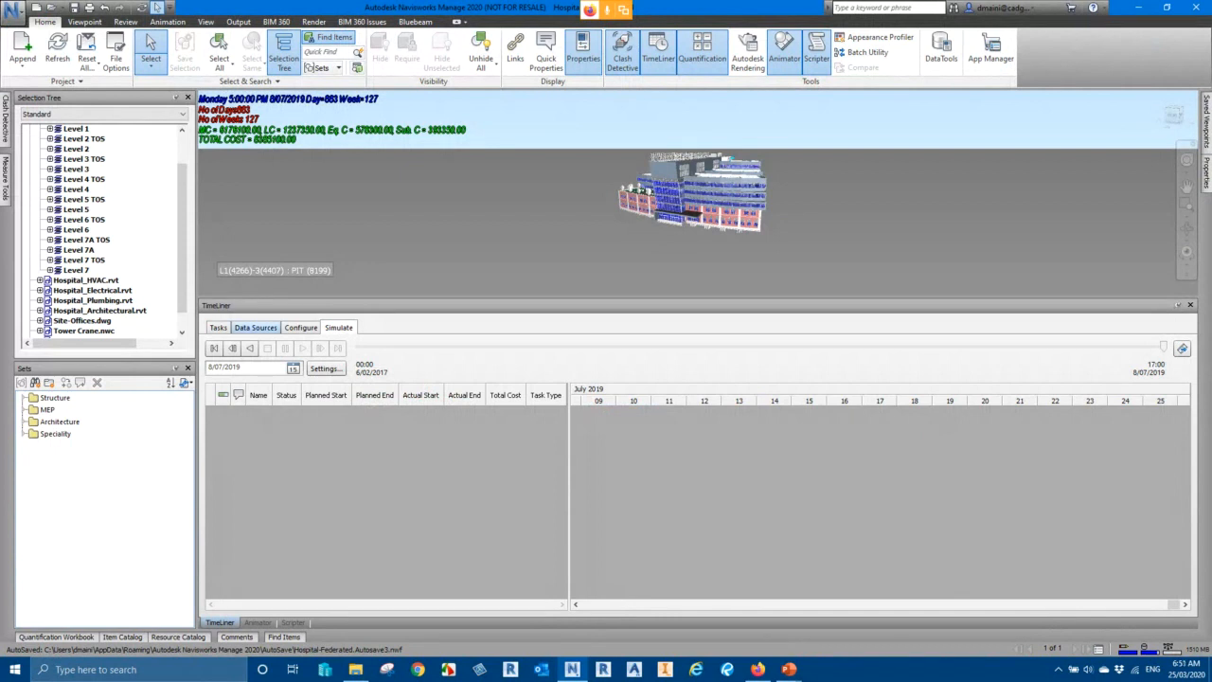
# Step: Rebuild the task hierarchy from the CSV import data source
pyautogui.click(255, 326)
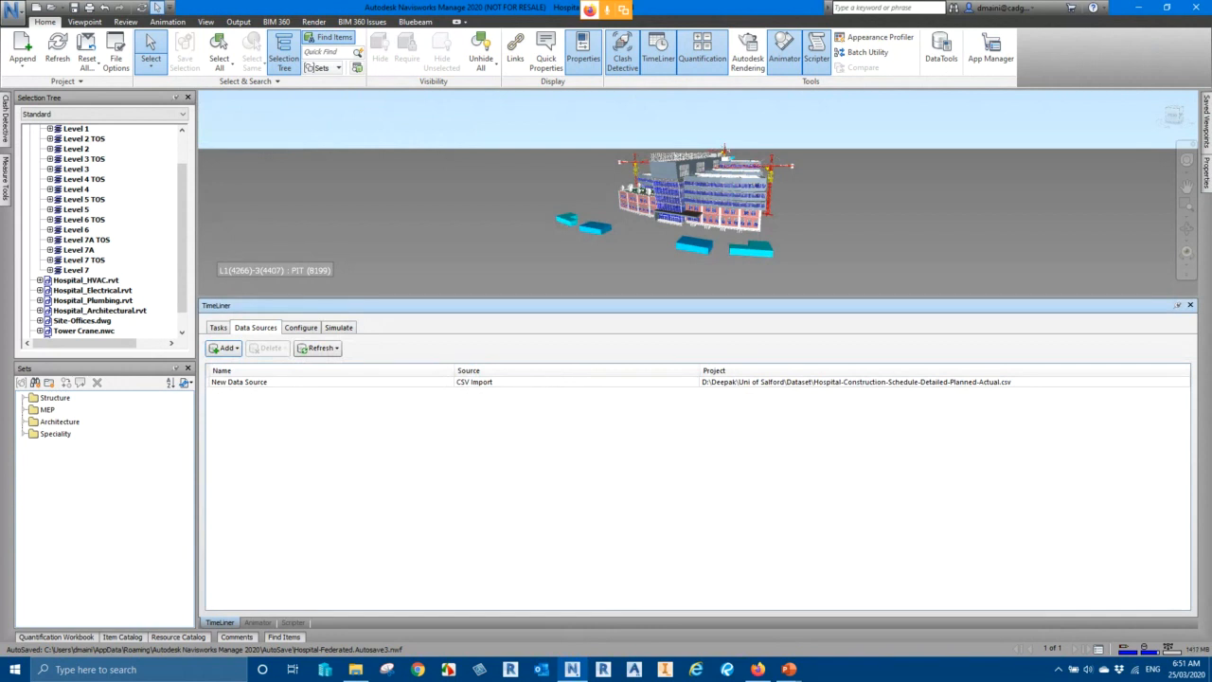
pyautogui.rightClick(553, 384)
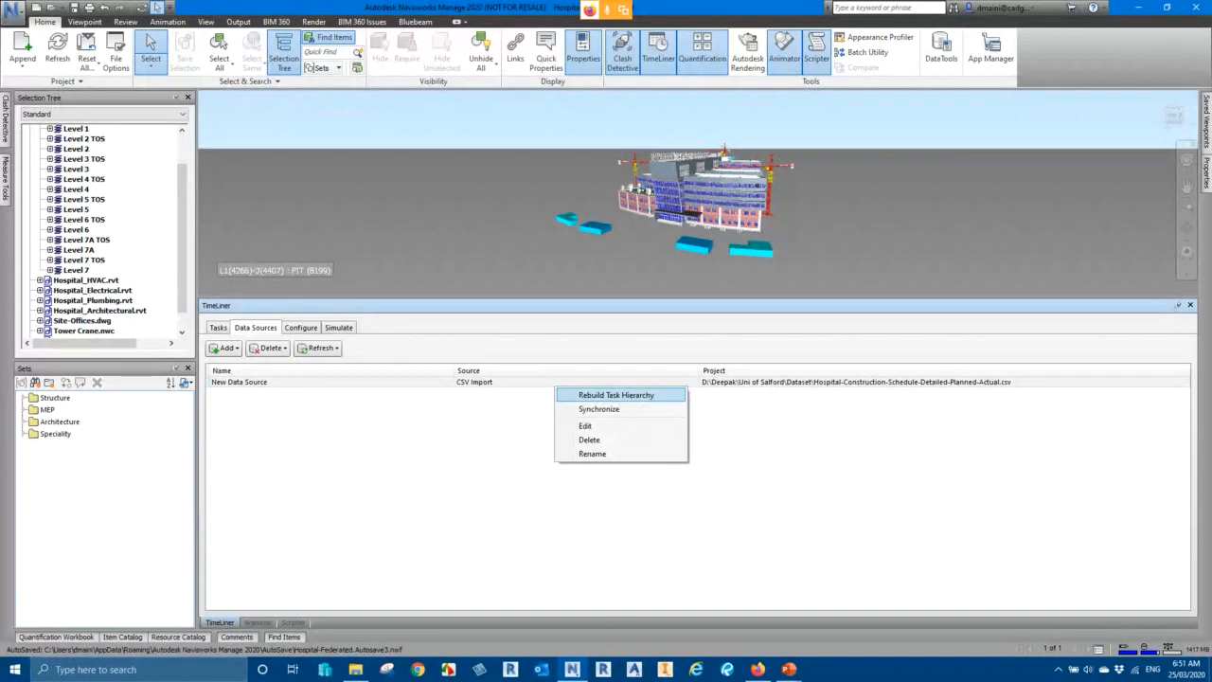
pyautogui.click(616, 395)
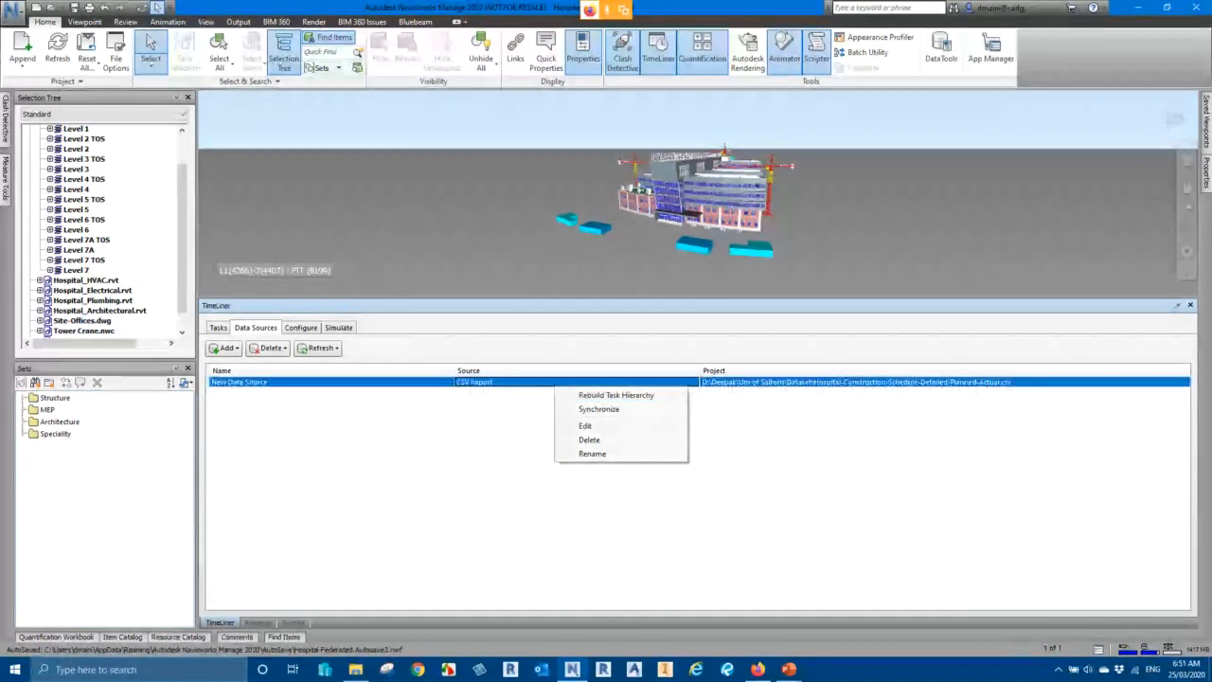
pyautogui.click(708, 387)
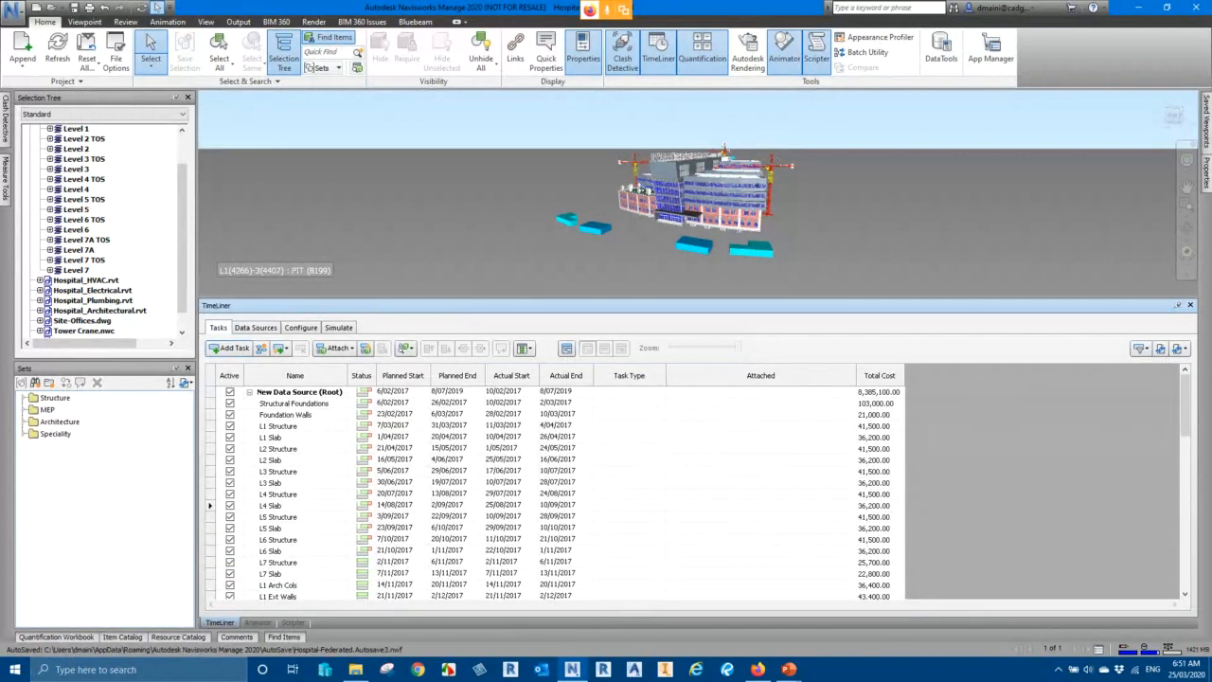
# Step: Edit the CSV data source to map the Task Type column to Navisworks_Task_Type, and accept without a Synchronization ID mapping
pyautogui.click(255, 327)
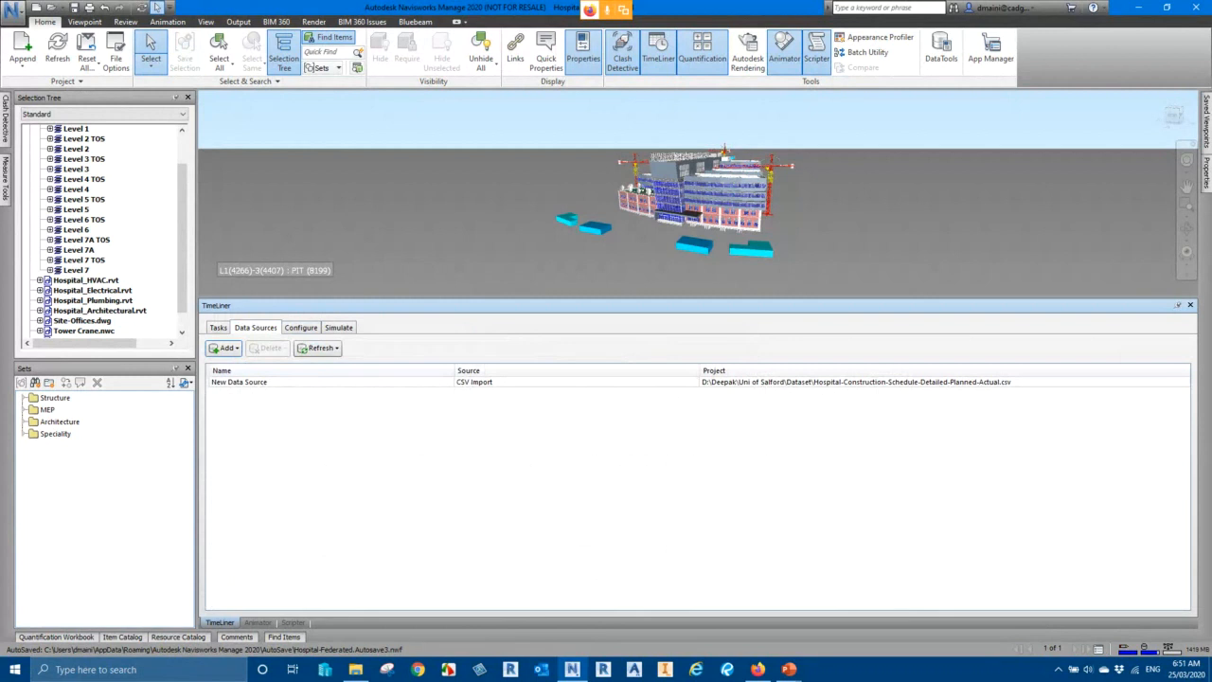
pyautogui.rightClick(360, 381)
pyautogui.click(381, 422)
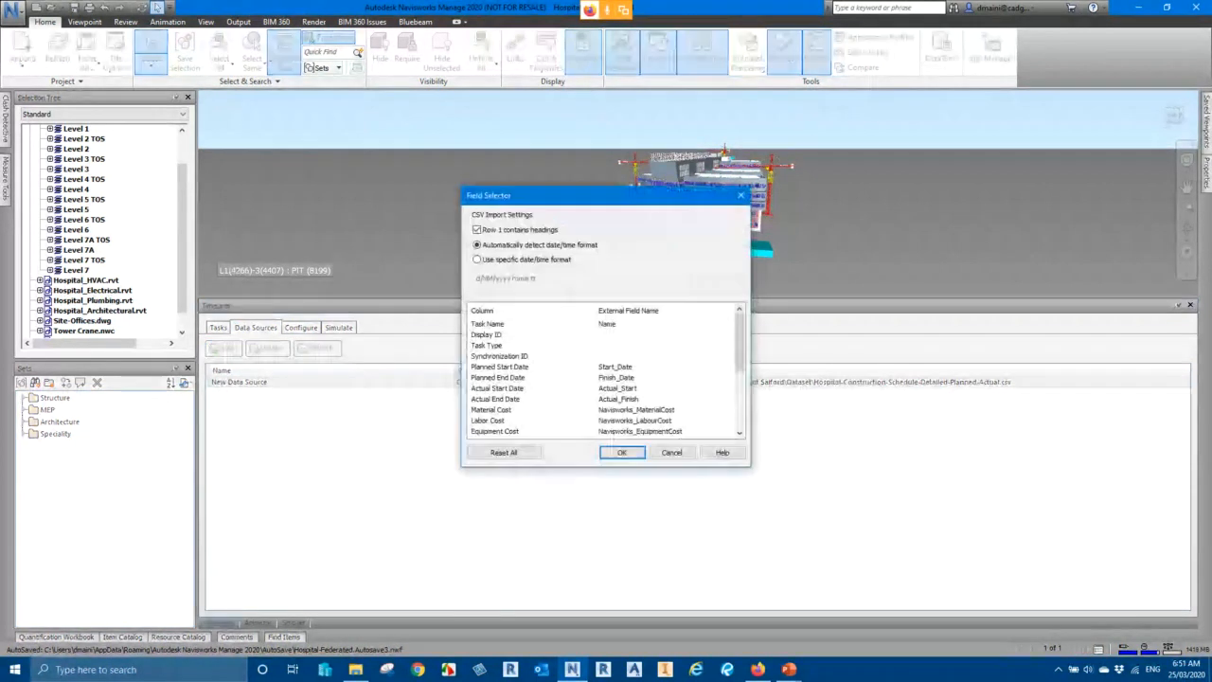
pyautogui.click(653, 346)
pyautogui.click(717, 346)
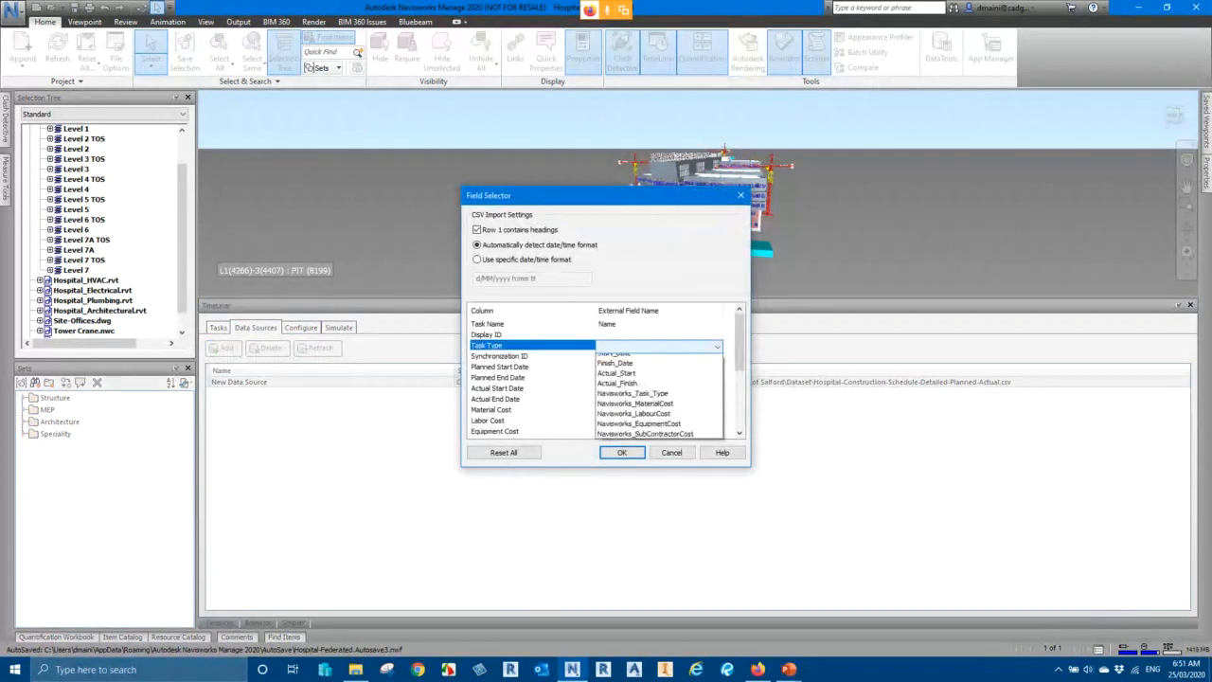
pyautogui.click(645, 420)
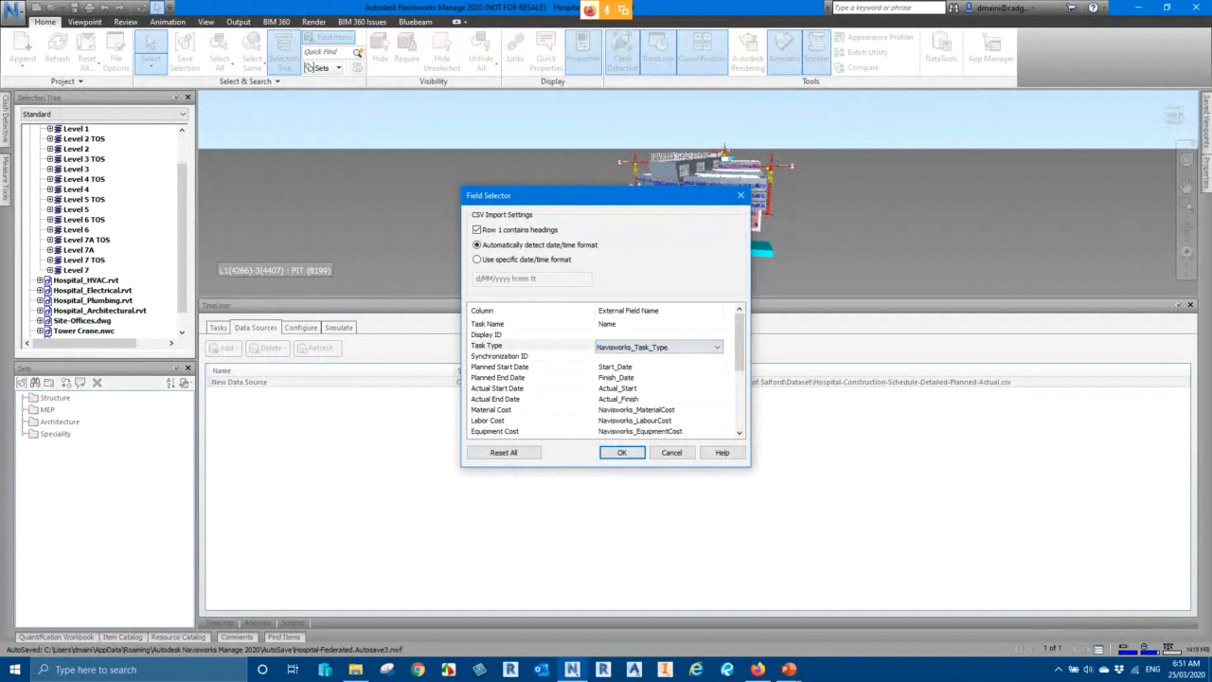
pyautogui.click(621, 452)
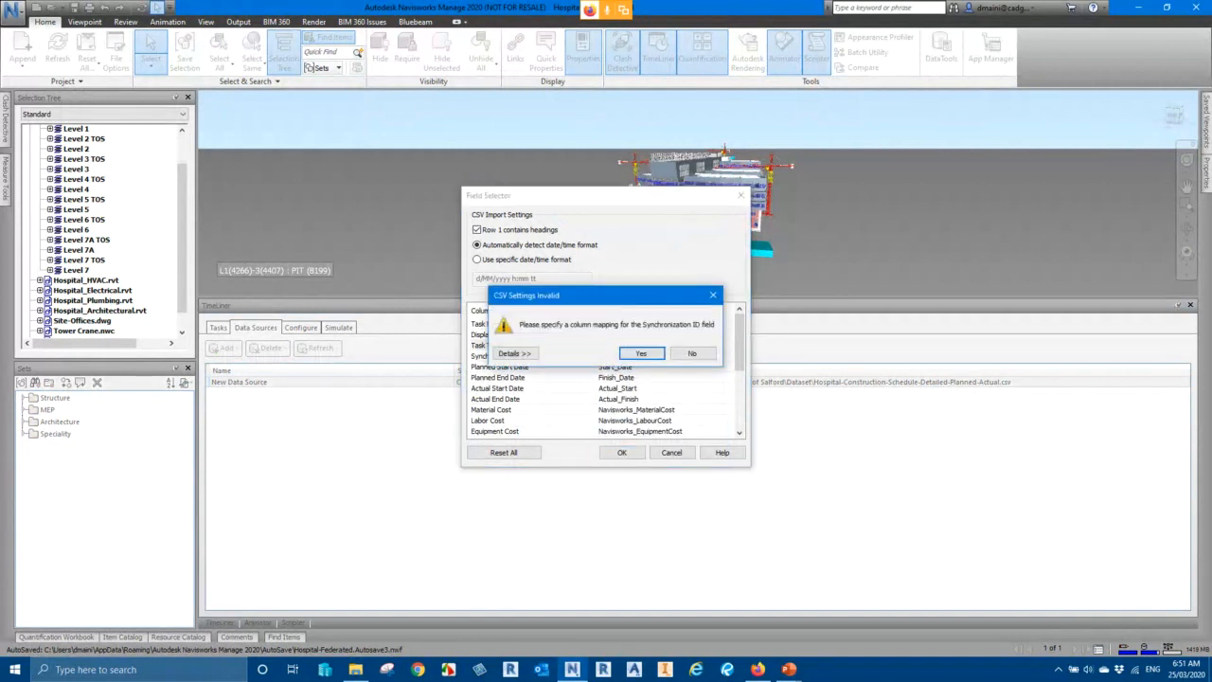
pyautogui.click(641, 354)
# Step: Synchronize the CSV data source and show the updated task list
pyautogui.rightClick(493, 382)
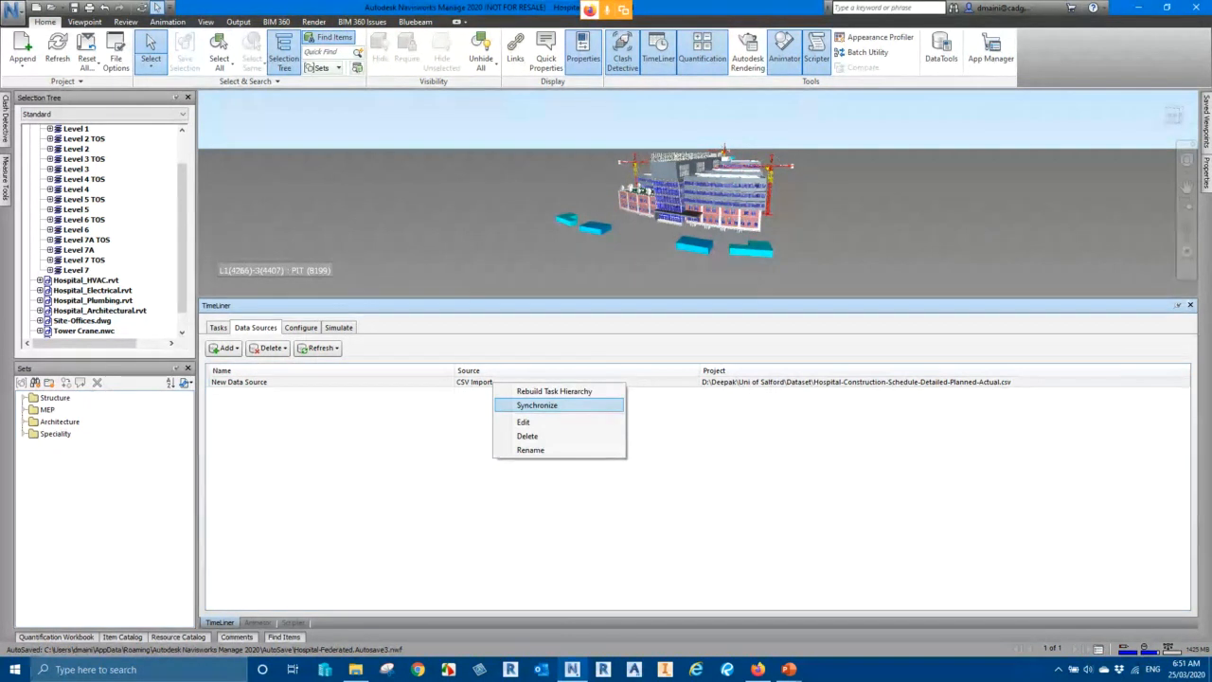
pyautogui.click(536, 405)
pyautogui.click(706, 385)
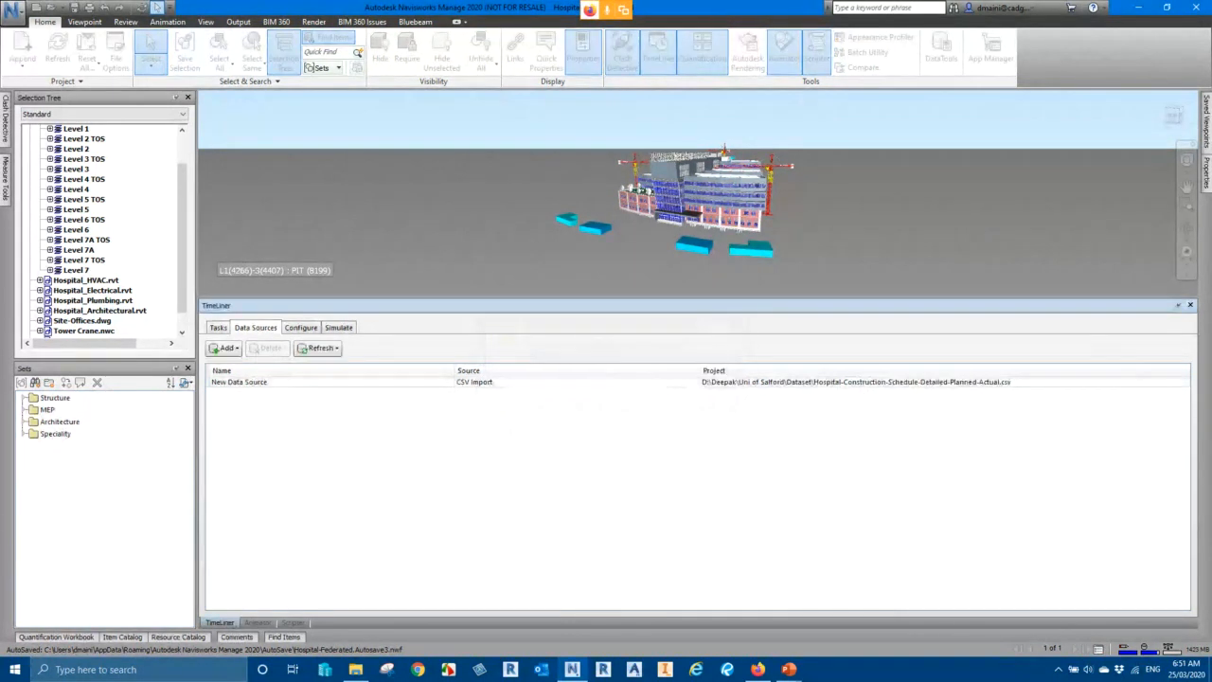
pyautogui.click(218, 328)
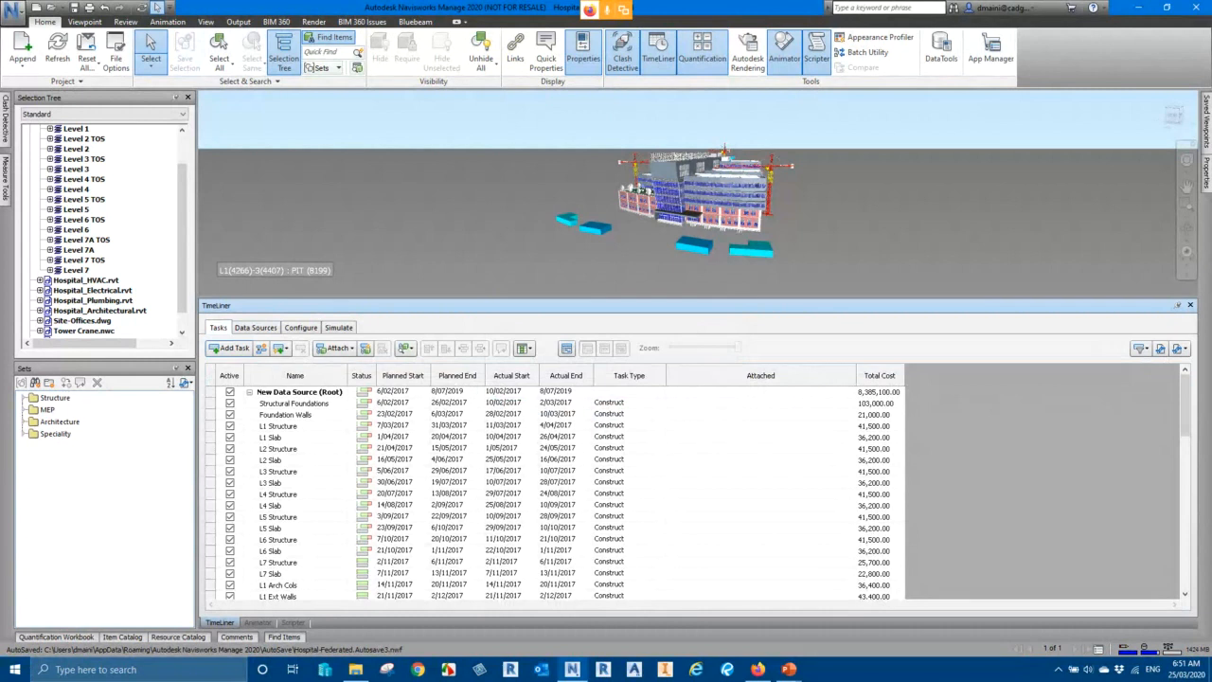
# Step: Auto-attach the tasks to the selection sets of the same name by applying the TimeLiner rule, and check the attachments
pyautogui.click(366, 349)
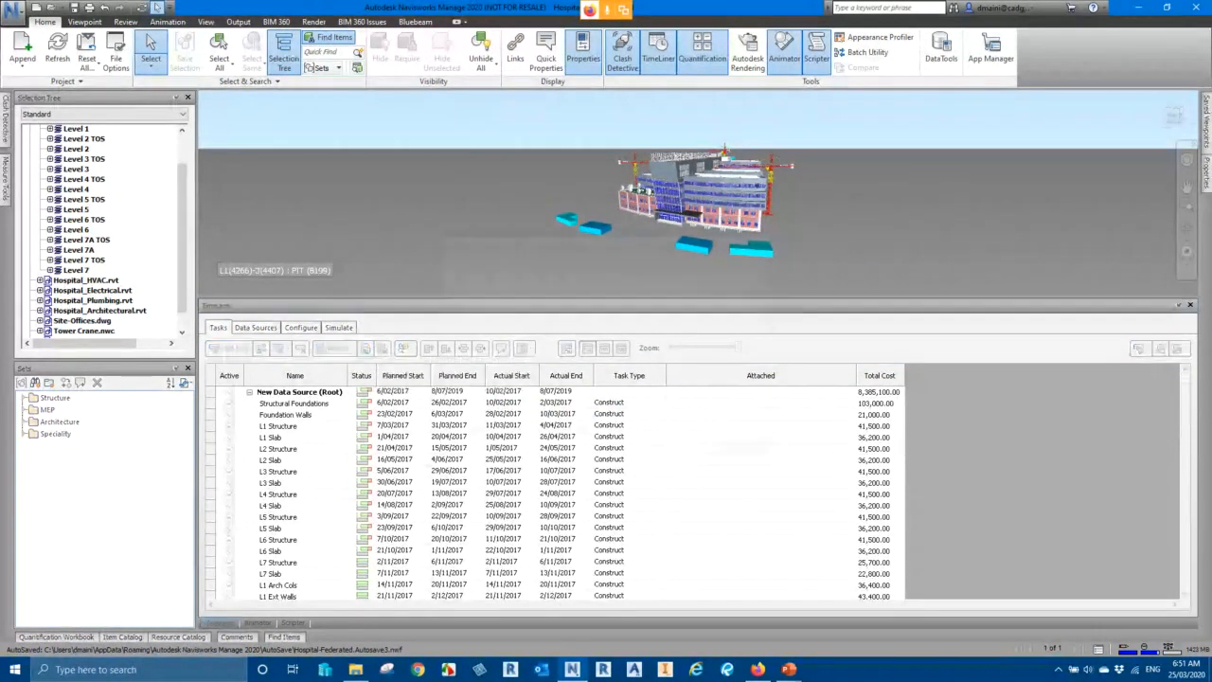
pyautogui.click(743, 452)
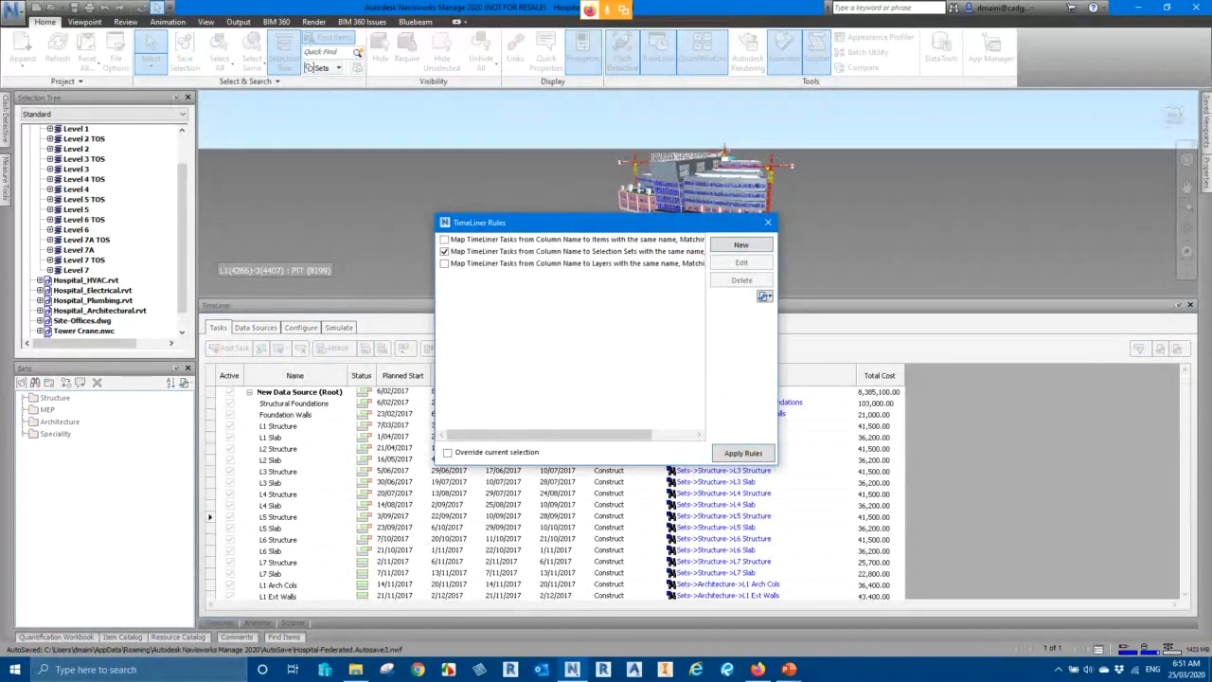
pyautogui.click(767, 221)
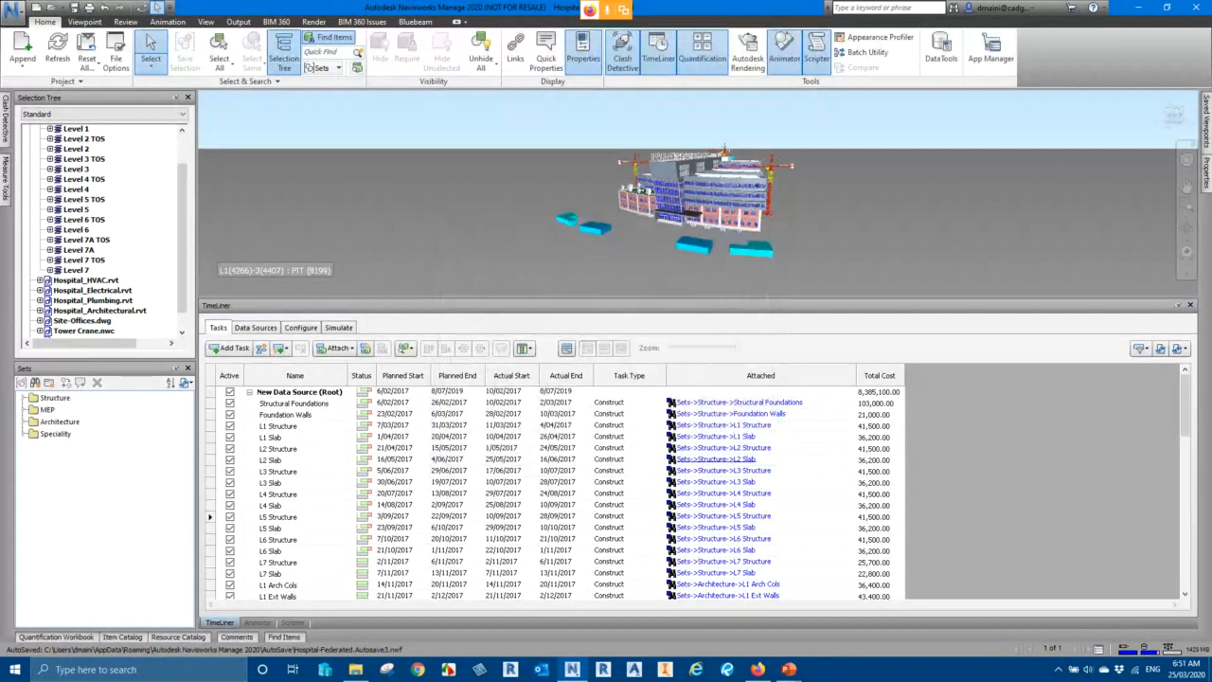
pyautogui.moveTo(1184, 409)
pyautogui.mouseDown()
pyautogui.moveTo(1185, 565)
pyautogui.moveTo(1184, 407)
pyautogui.mouseUp()
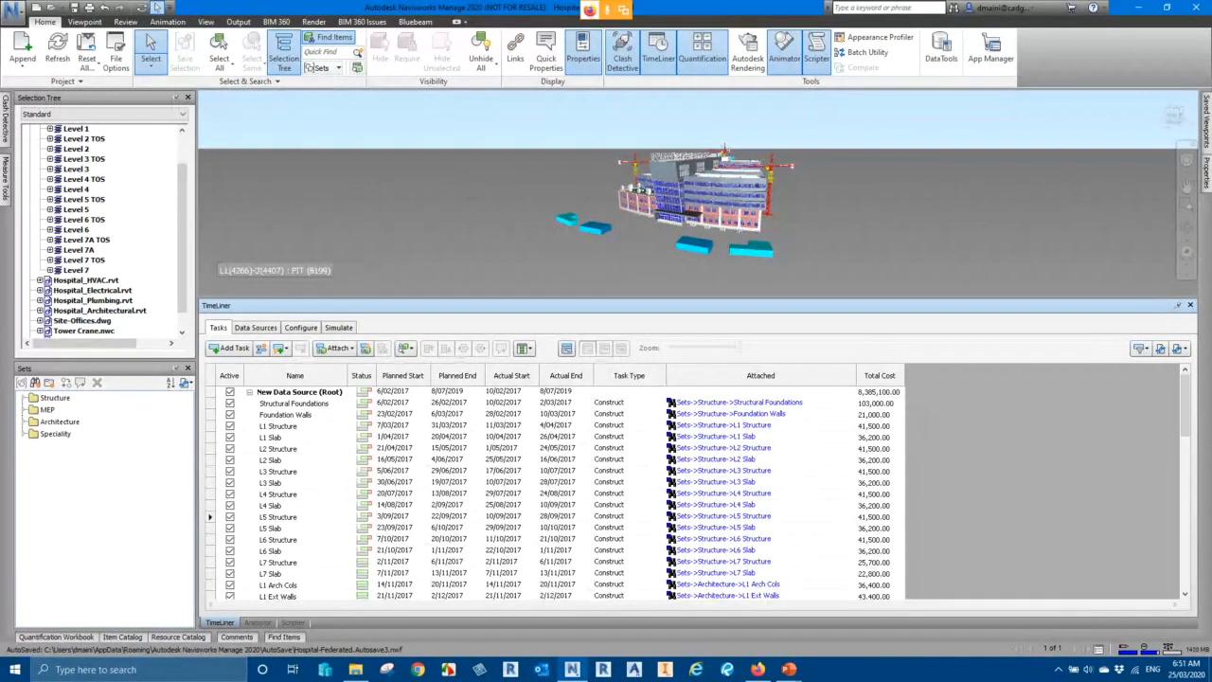
# Step: Review the simulation start, the CSV data source and the task-type appearances, and return to the task list
pyautogui.click(338, 328)
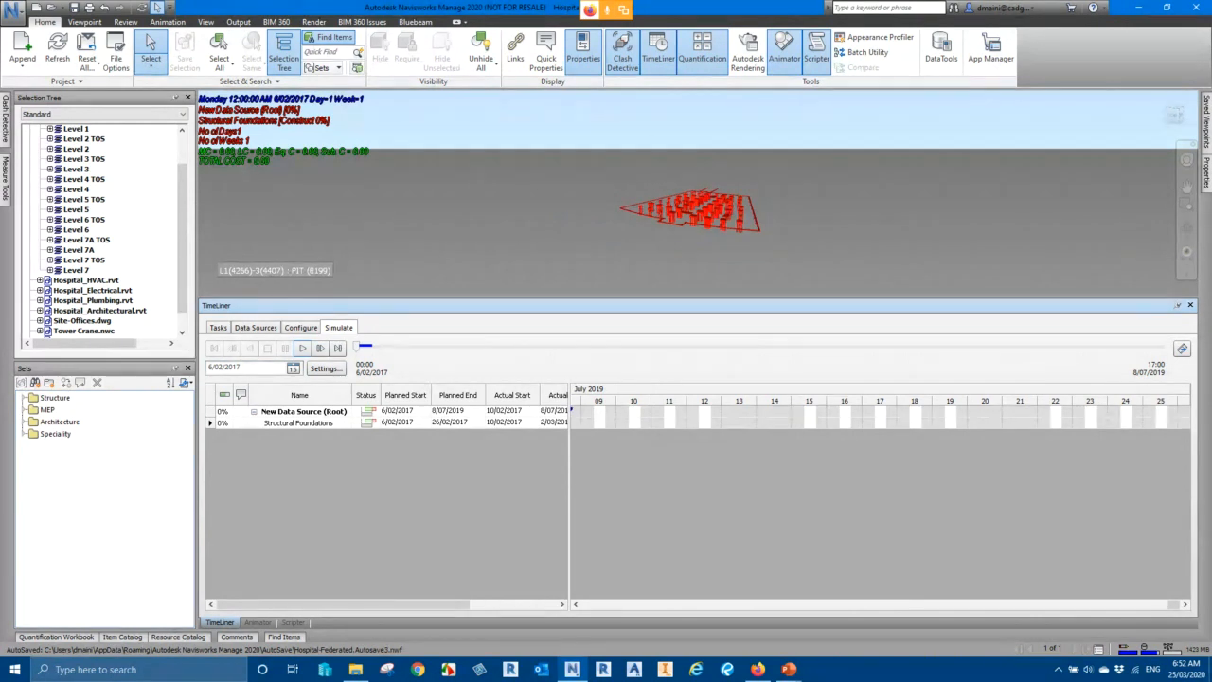
pyautogui.click(256, 327)
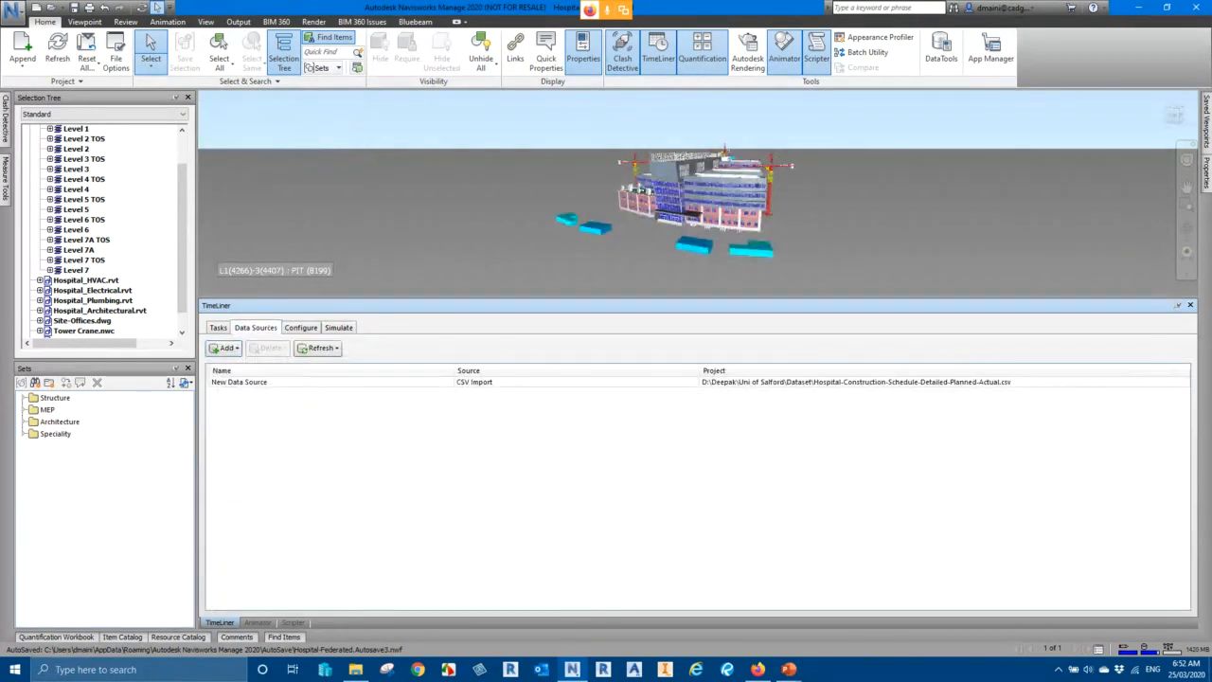
pyautogui.click(338, 327)
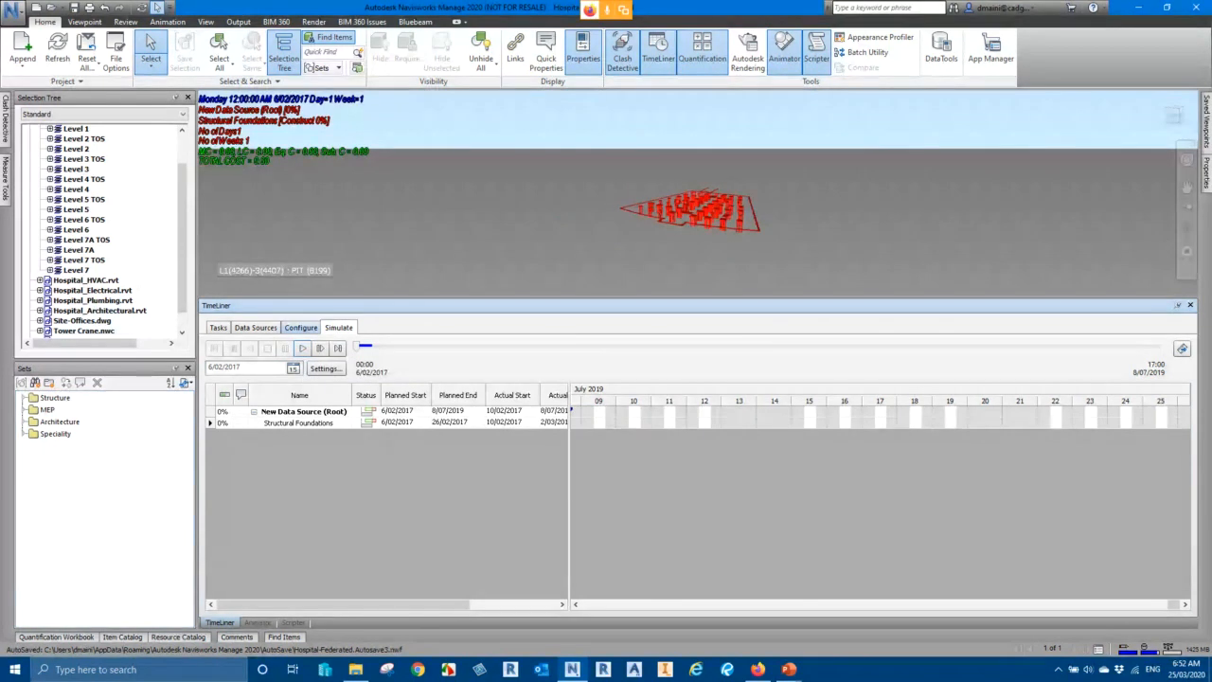
pyautogui.click(301, 327)
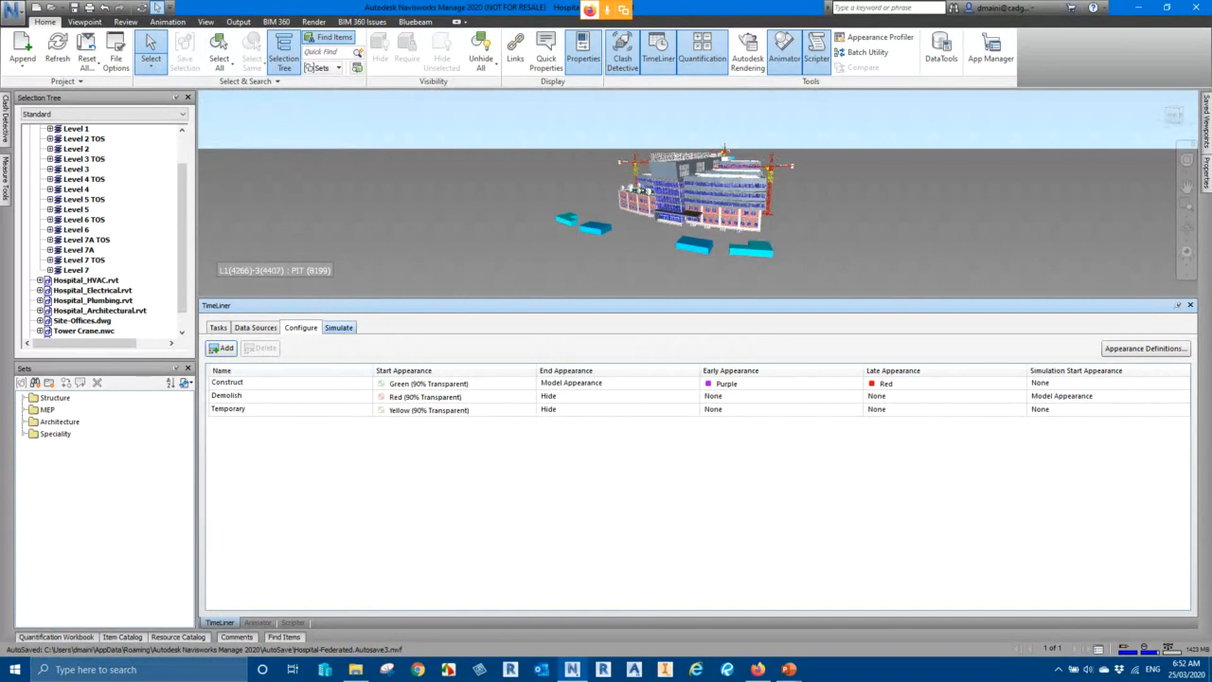
pyautogui.click(338, 326)
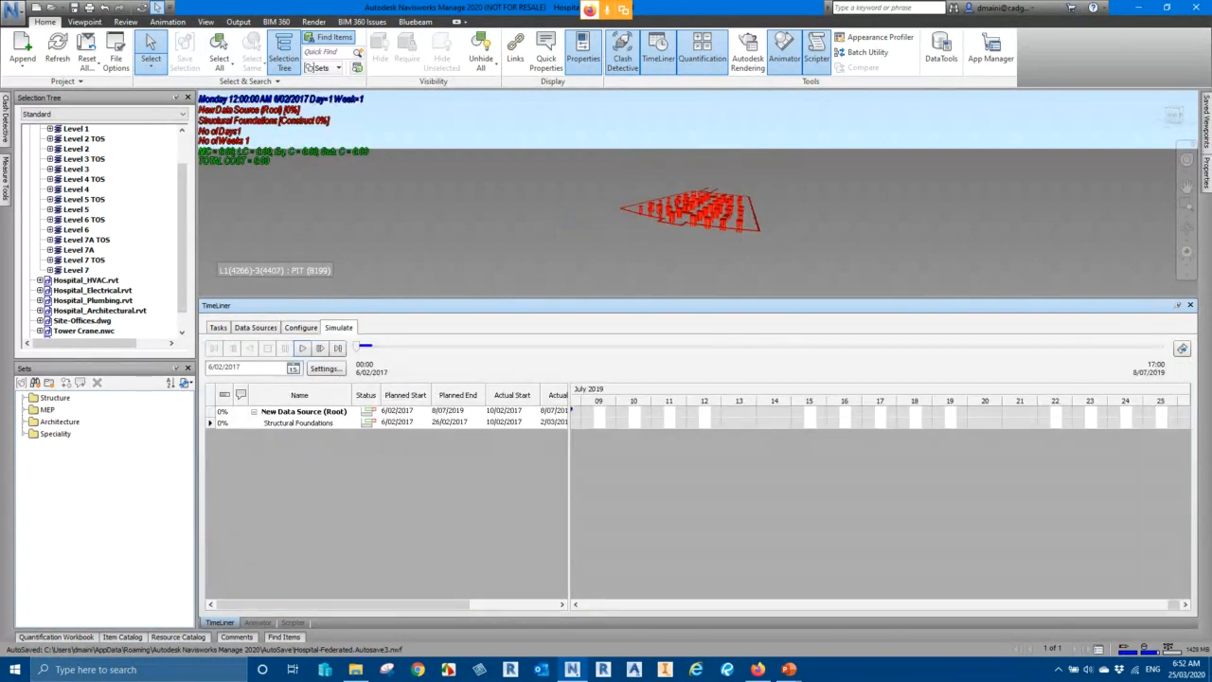
pyautogui.click(218, 327)
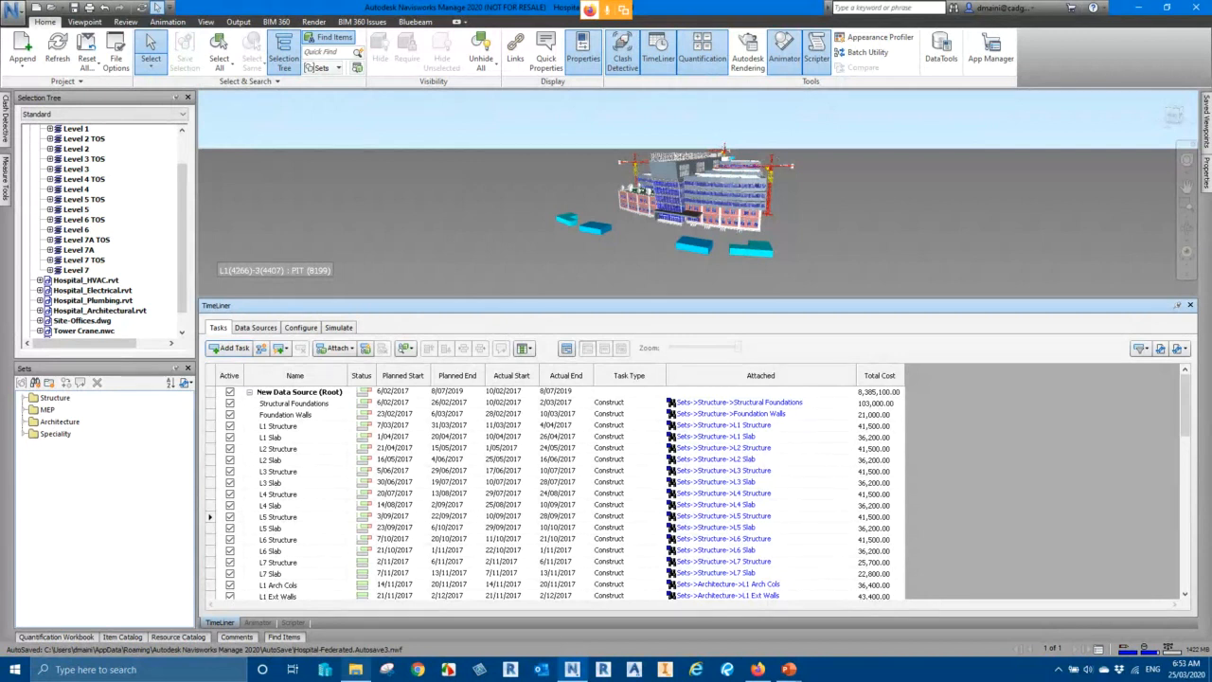
# Step: Open the hospital construction schedule CSV from the Dataset folder in Excel and autofit all its columns
pyautogui.click(355, 669)
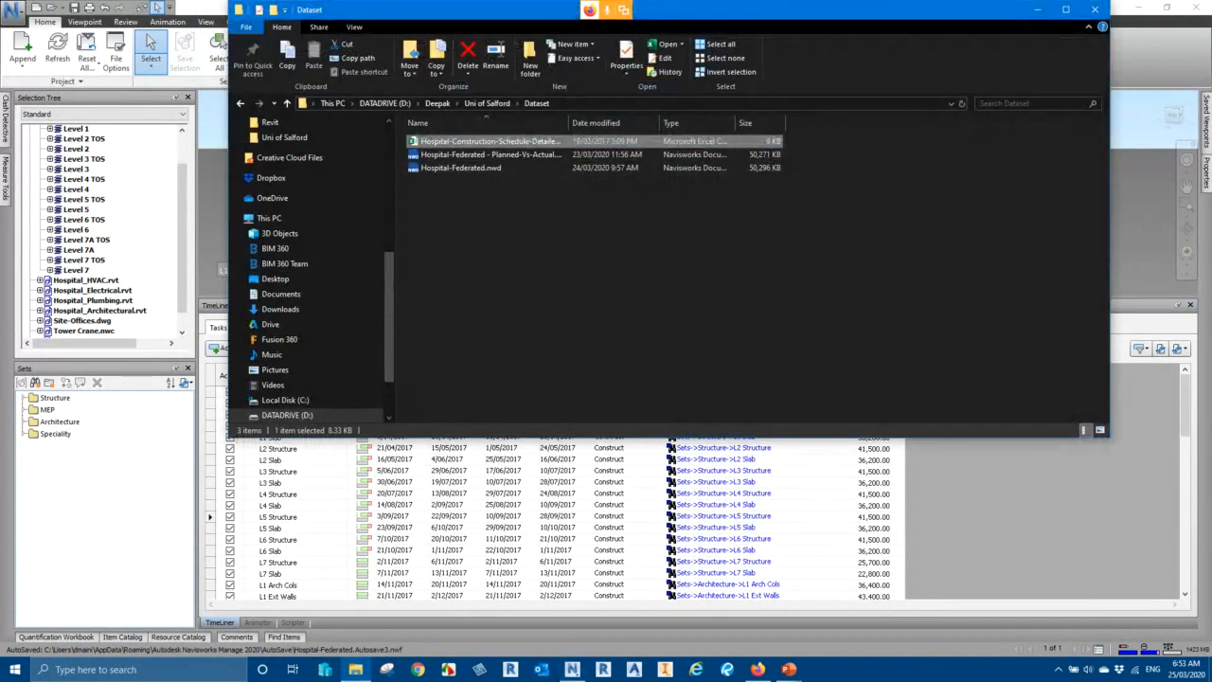
pyautogui.press('Return')
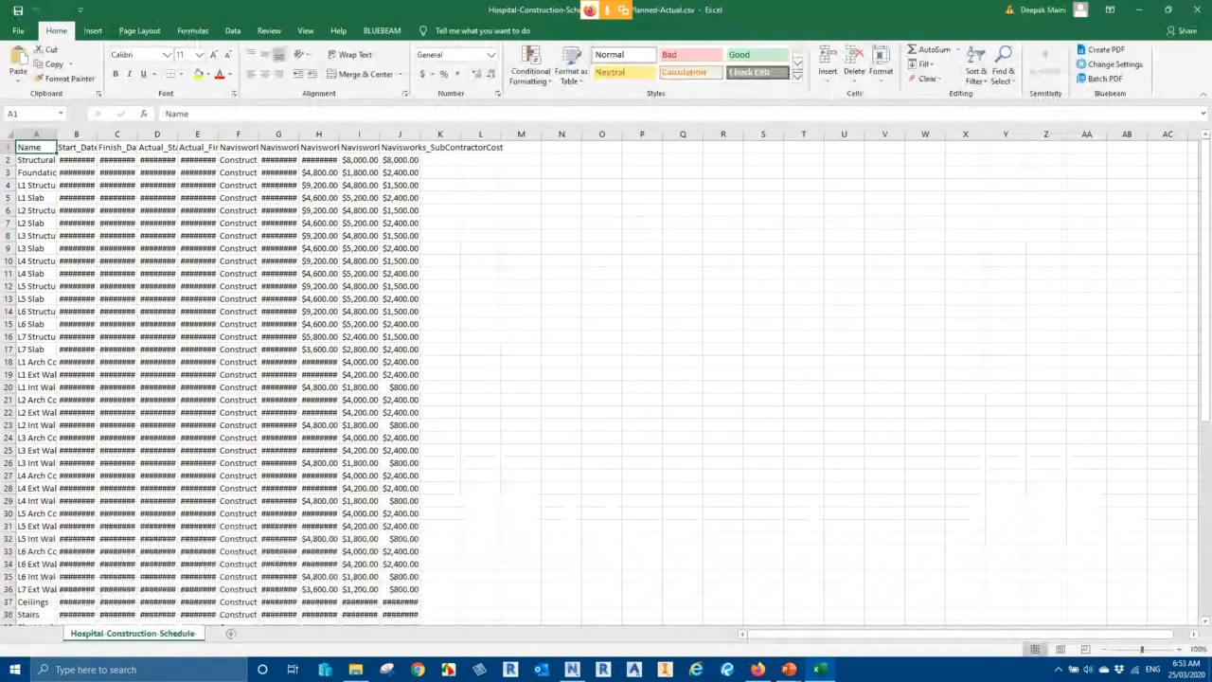
pyautogui.click(7, 135)
pyautogui.doubleClick(57, 135)
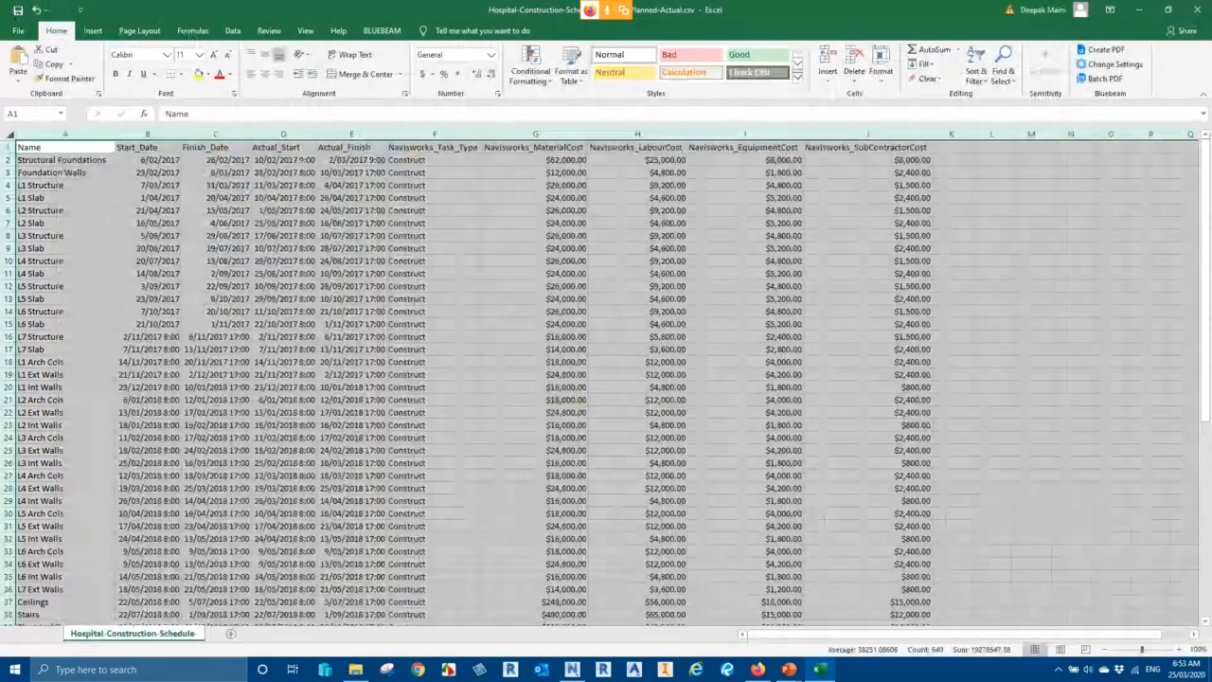
# Step: Compare the Structural Foundations task name in the Excel schedule with the set names in the Structure folder in Navisworks
pyautogui.doubleClick(62, 159)
pyautogui.moveTo(107, 160); pyautogui.dragTo(8, 185)
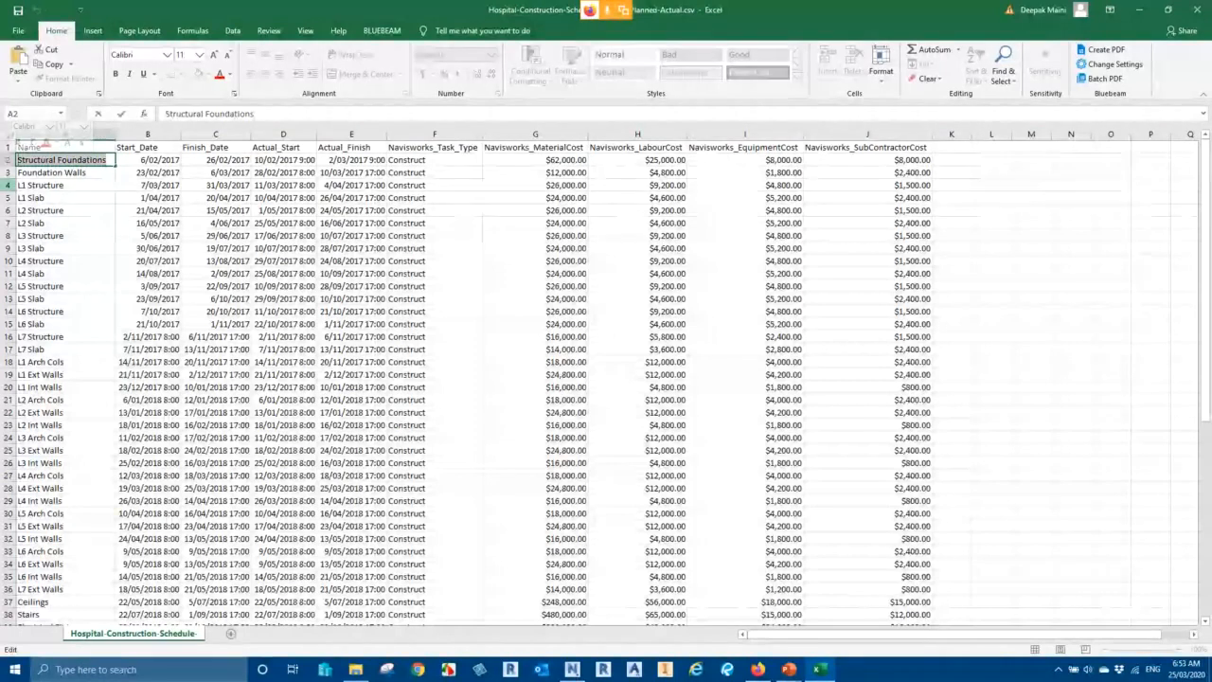
pyautogui.hotkey('alt', 'Tab')
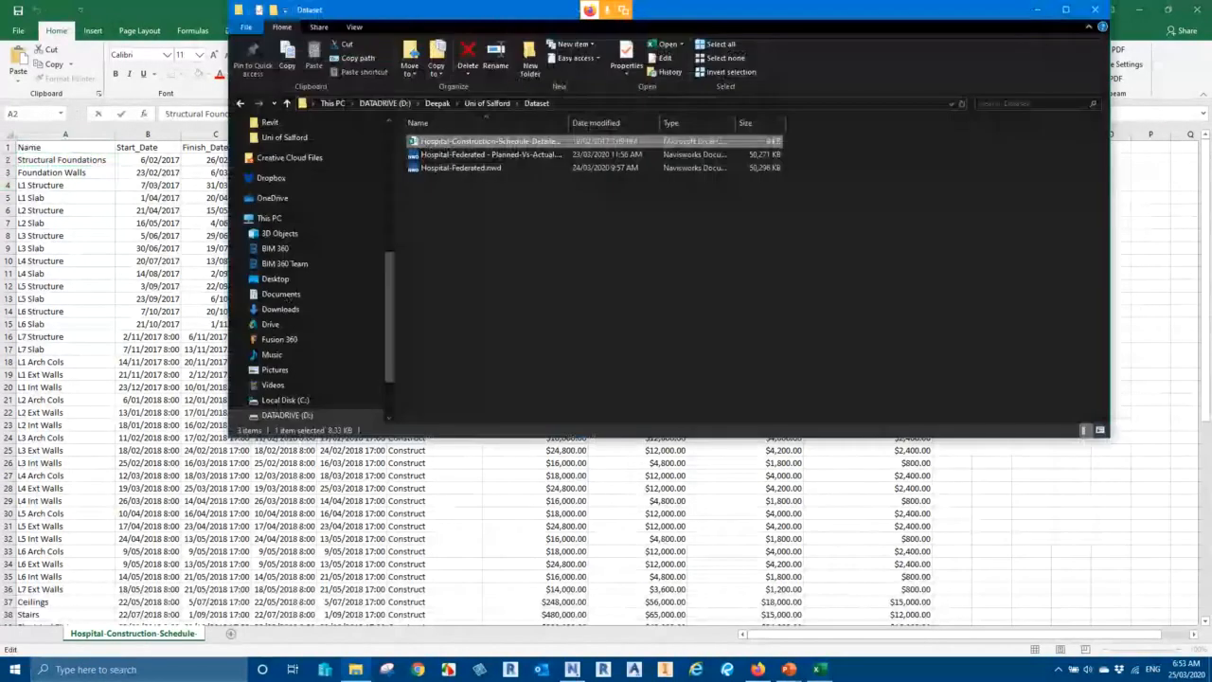
pyautogui.hotkey('alt', 'Tab')
pyautogui.press('Tab')
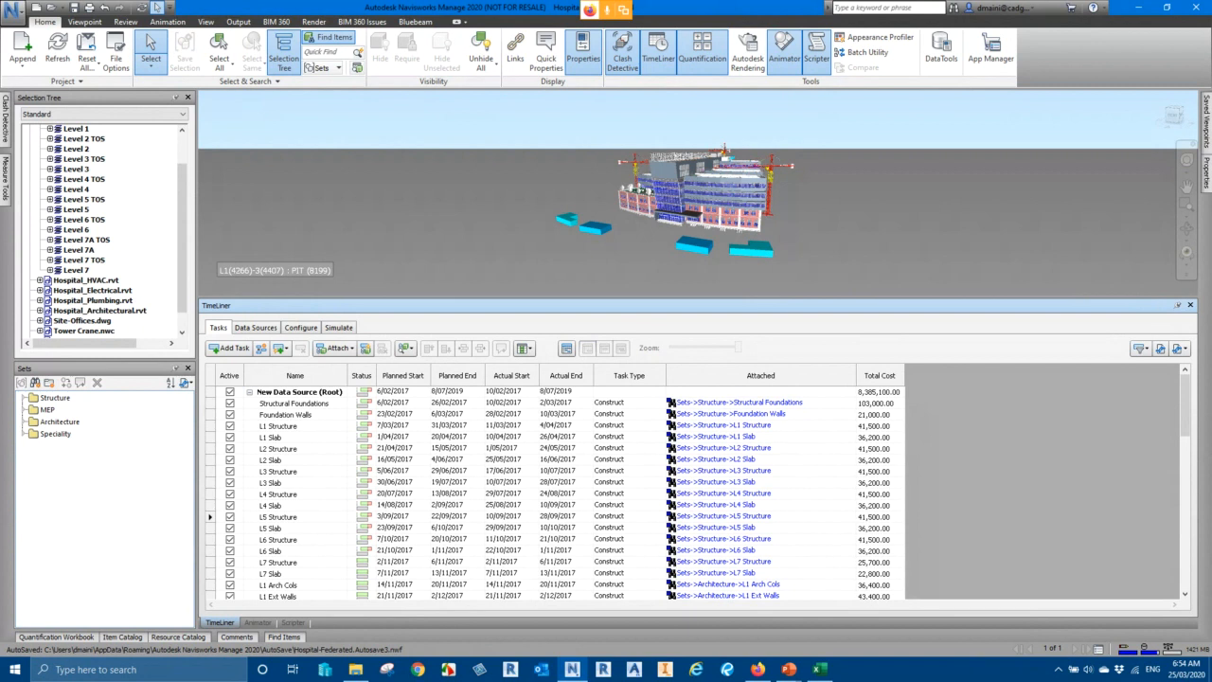
pyautogui.click(23, 398)
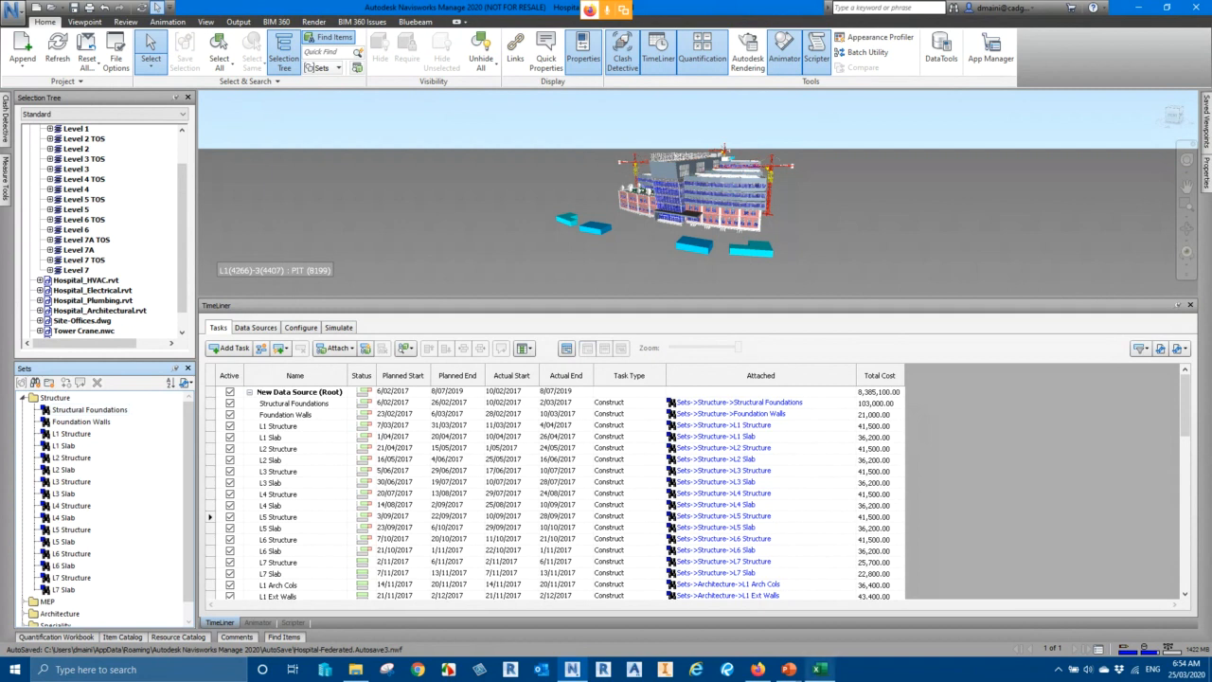
pyautogui.click(820, 670)
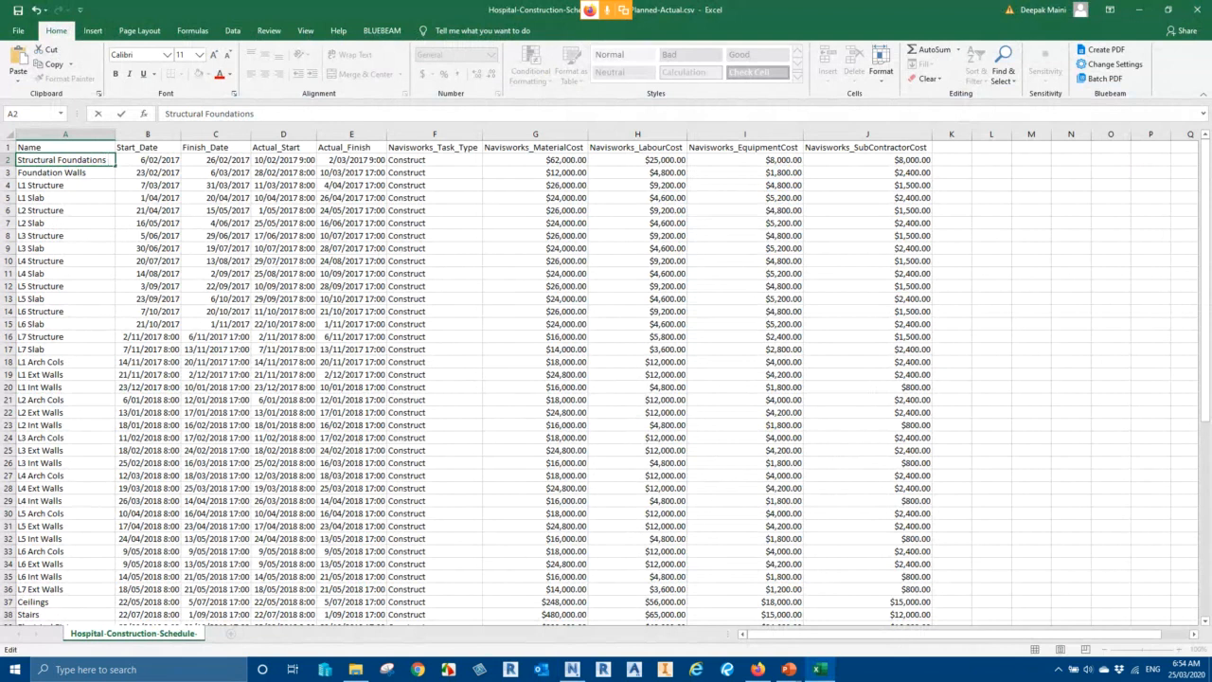
pyautogui.moveTo(108, 159); pyautogui.dragTo(17, 159)
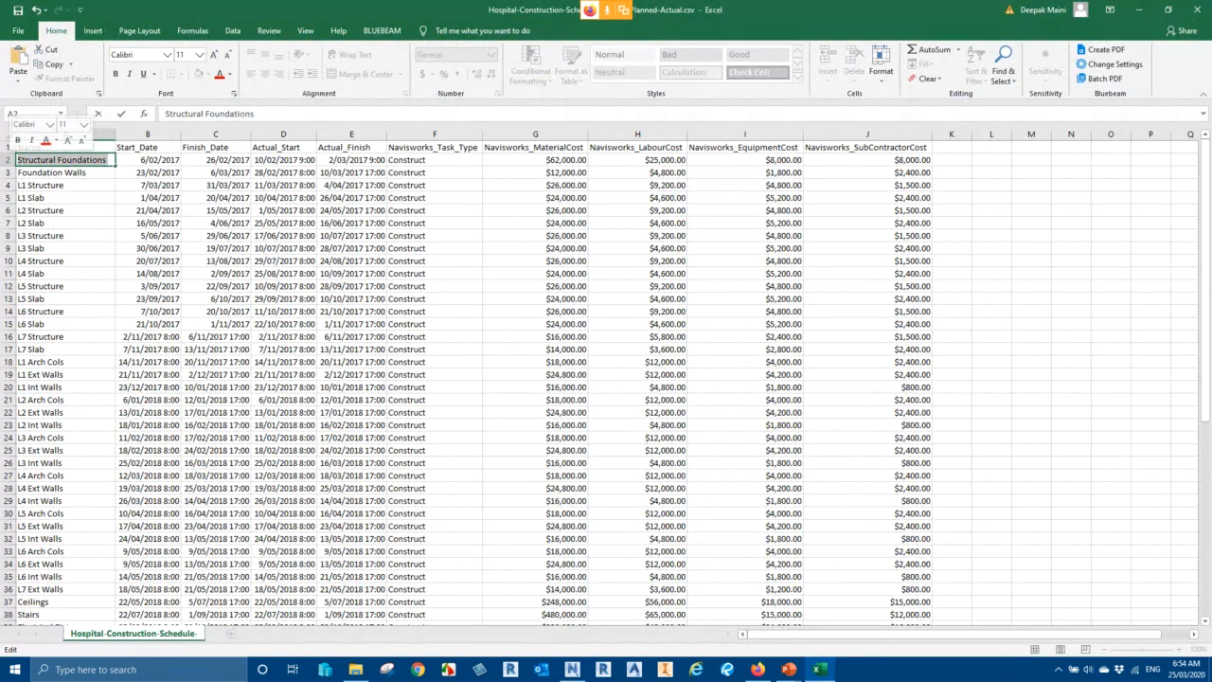
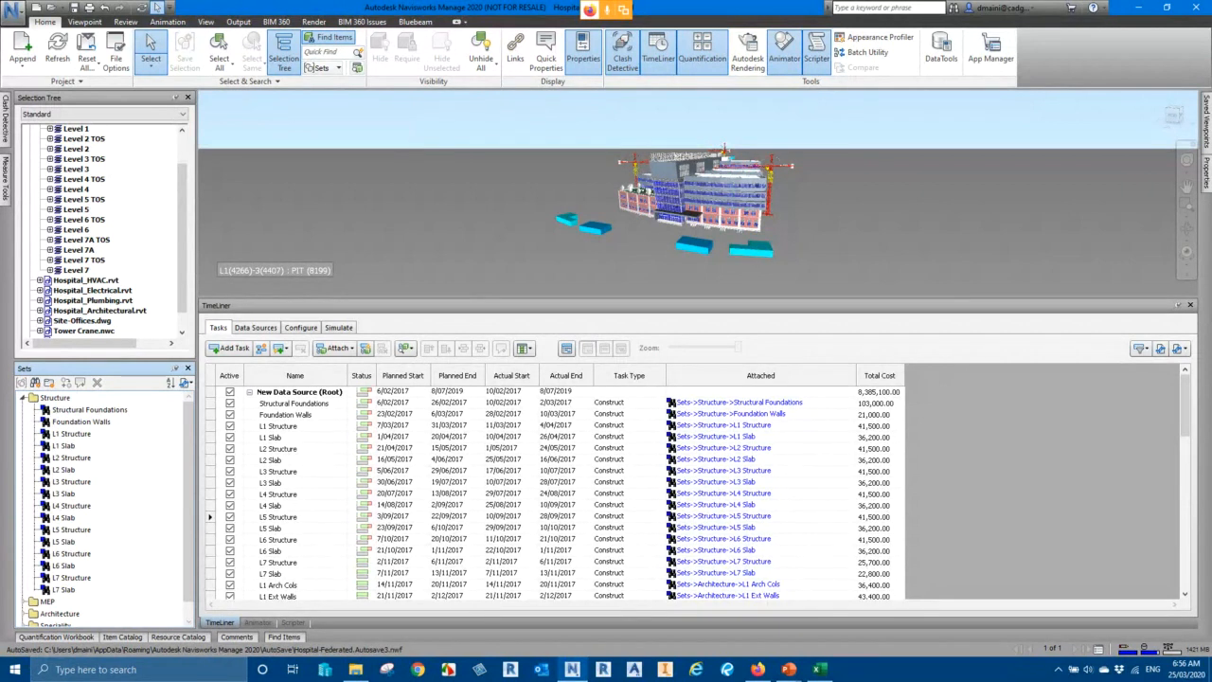
# Step: Switch to BIM 360 Document Management in Chrome, dismiss the release notice and look through the available project modules
pyautogui.click(417, 670)
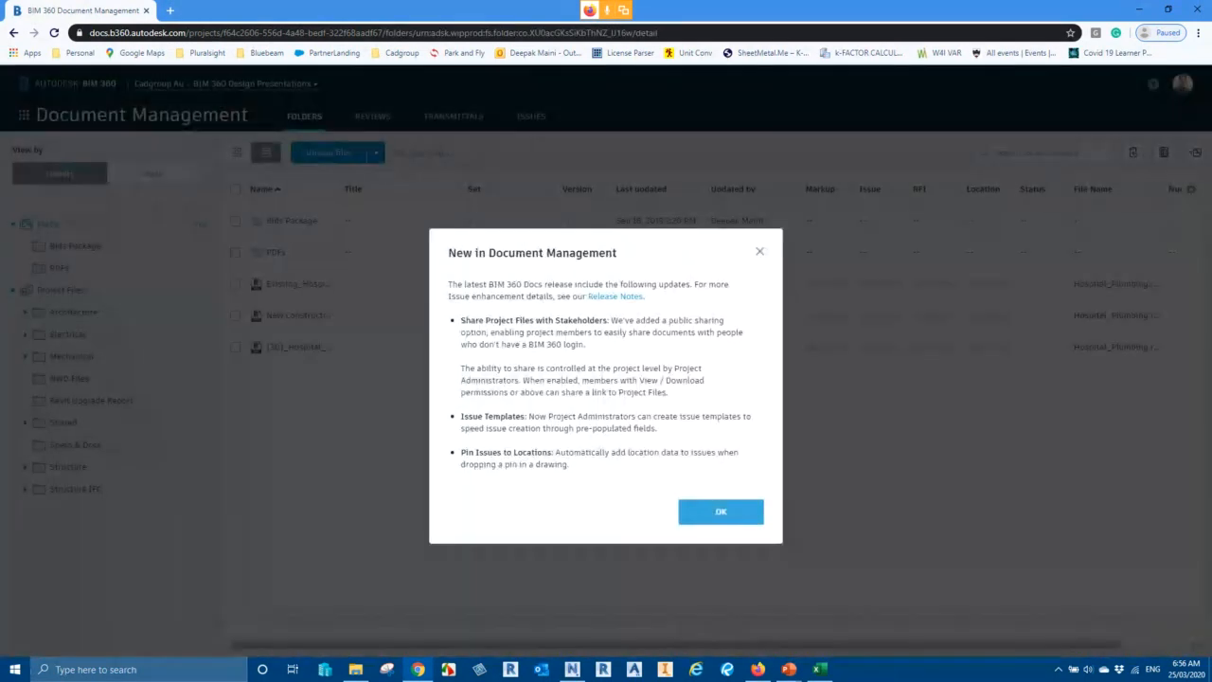
pyautogui.click(720, 511)
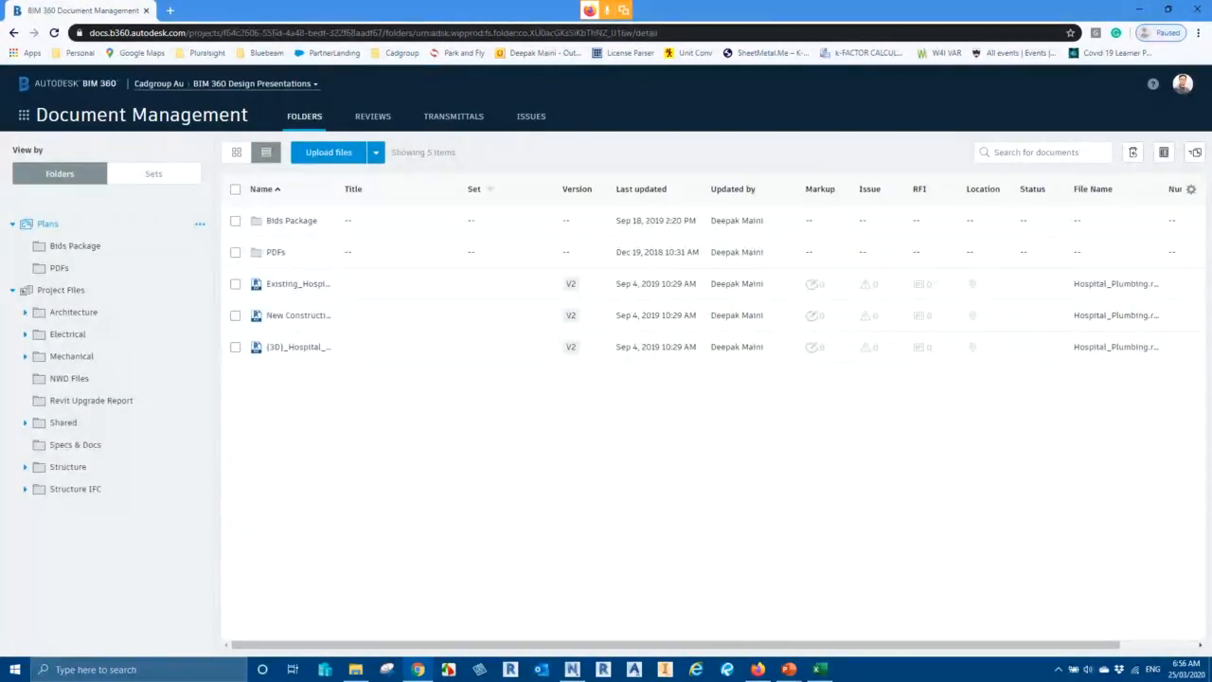
pyautogui.click(23, 115)
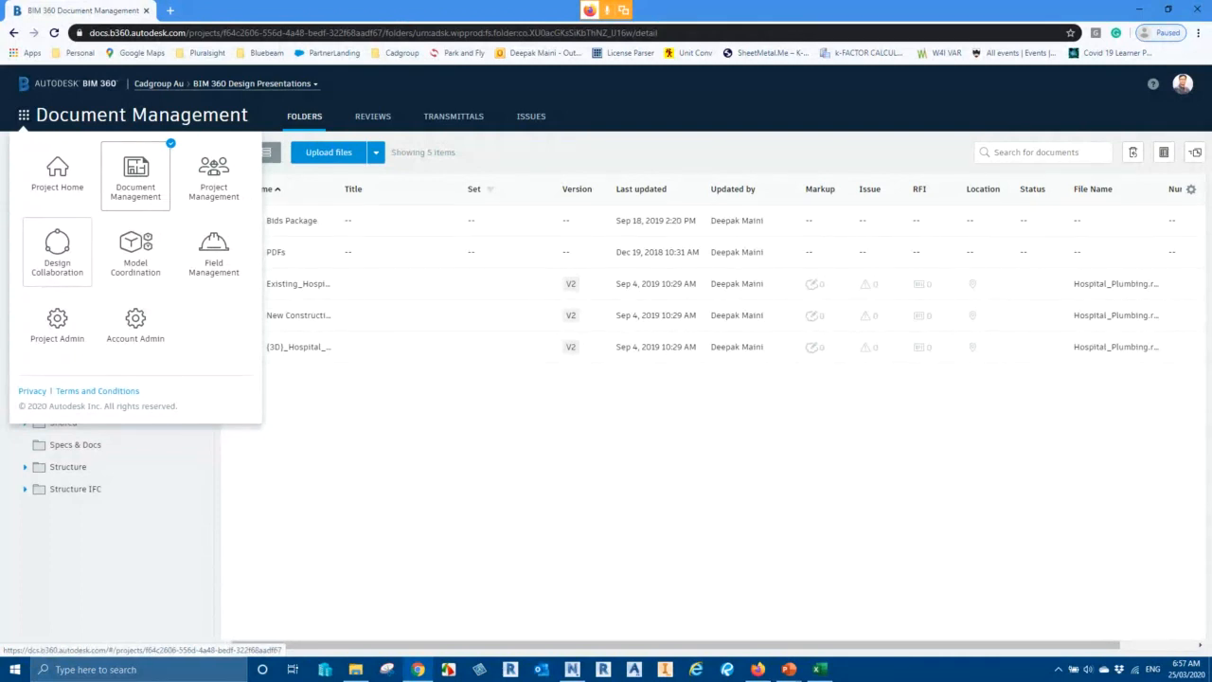
pyautogui.click(56, 251)
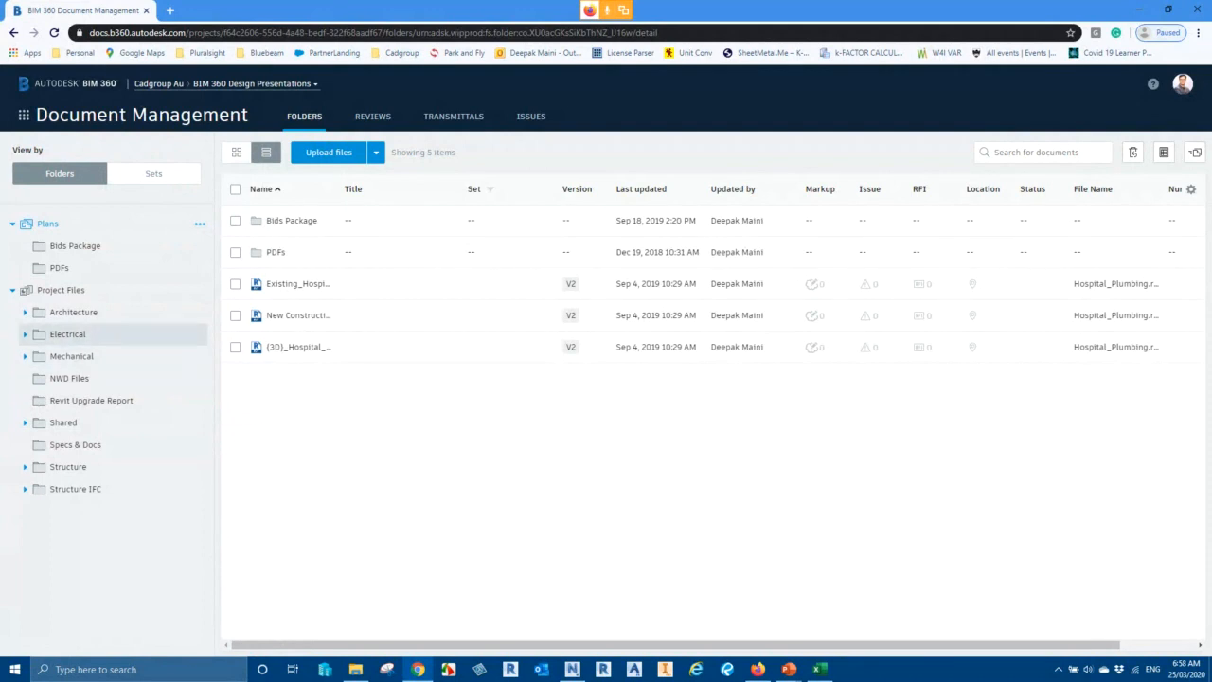
# Step: Show the contents of the Mechanical project folder and view the version history of Hospital_HVAC.rvt
pyautogui.click(71, 356)
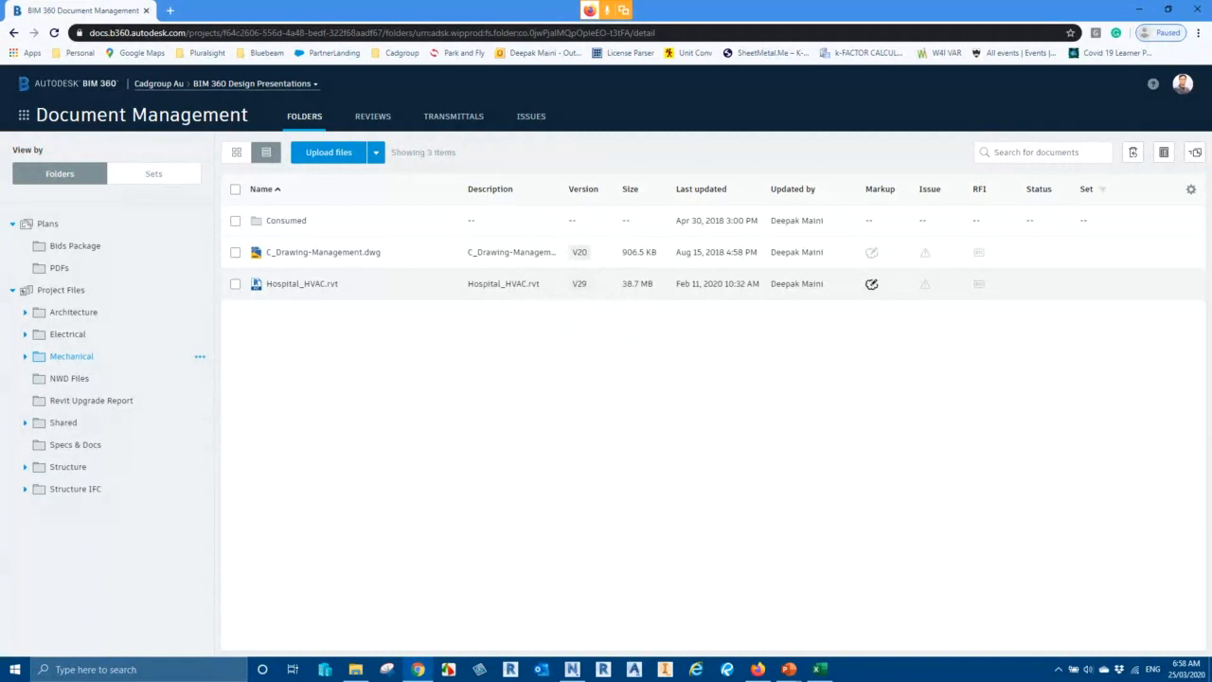
pyautogui.click(579, 283)
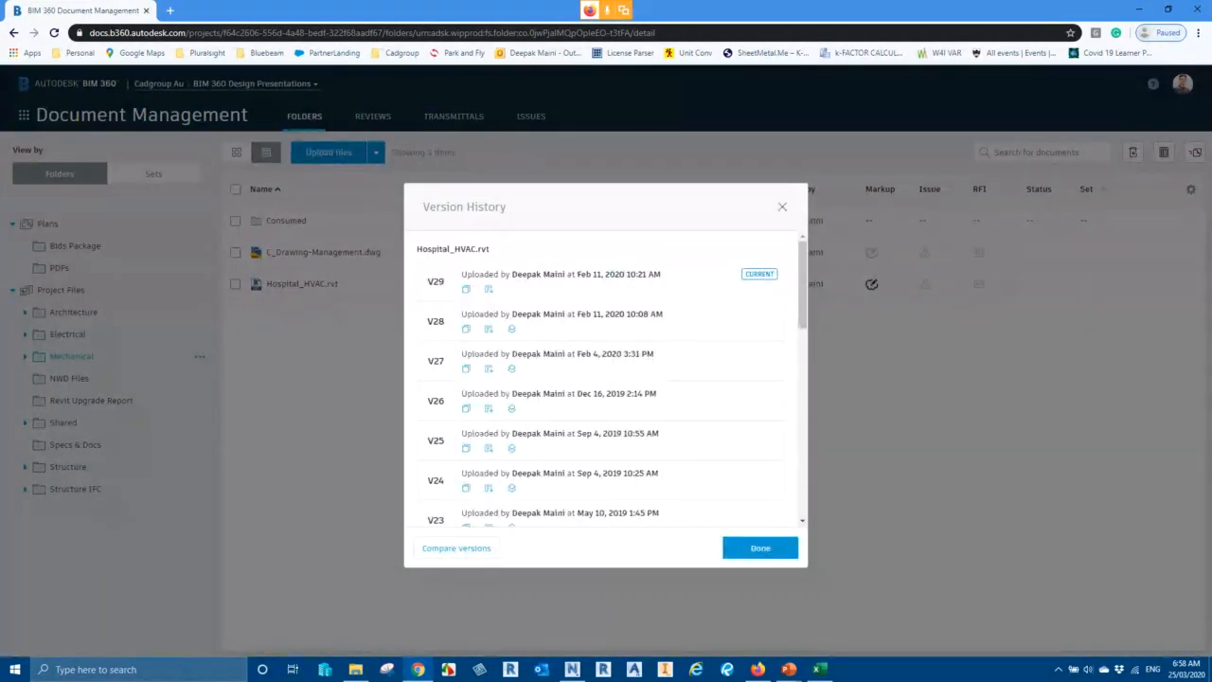
pyautogui.press('Escape')
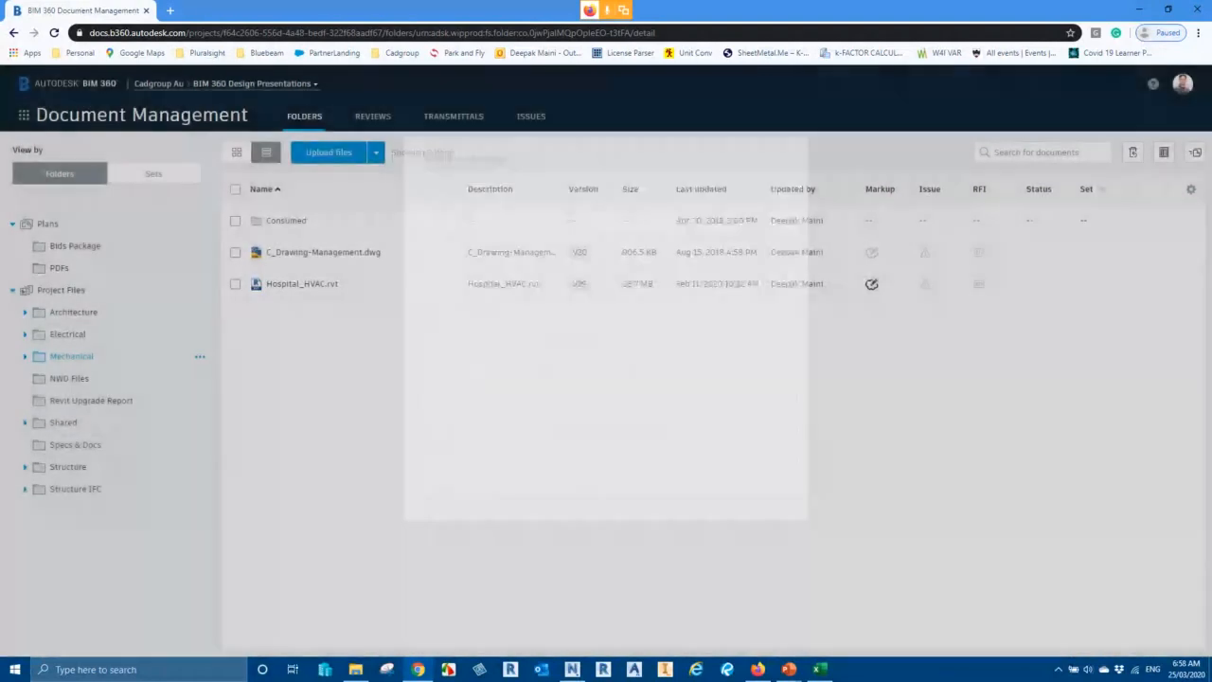
# Step: Open Hospital_HVAC.rvt in the 3D viewer and examine the ductwork from the front
pyautogui.click(301, 283)
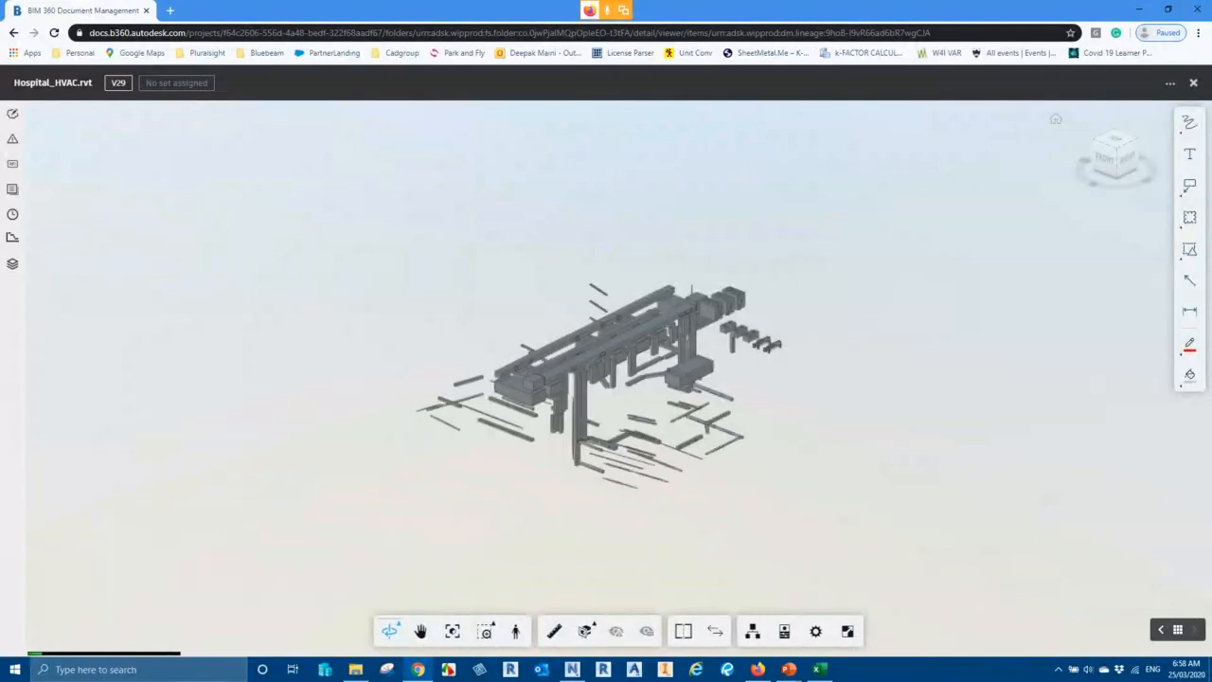
pyautogui.moveTo(521, 473); pyautogui.dragTo(613, 408)
pyautogui.scroll(4, 614, 408)
pyautogui.scroll(-2, 606, 421)
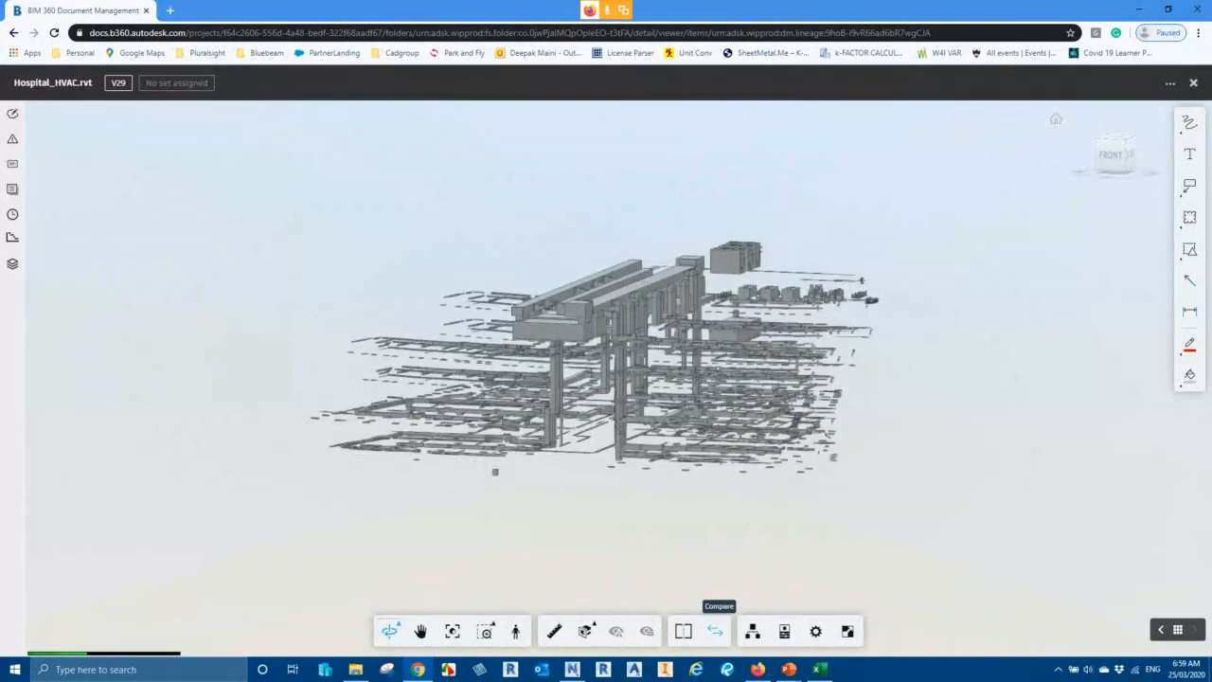
# Step: Set up a document comparison of Hospital_HVAC.rvt version v29 against version v26
pyautogui.click(714, 630)
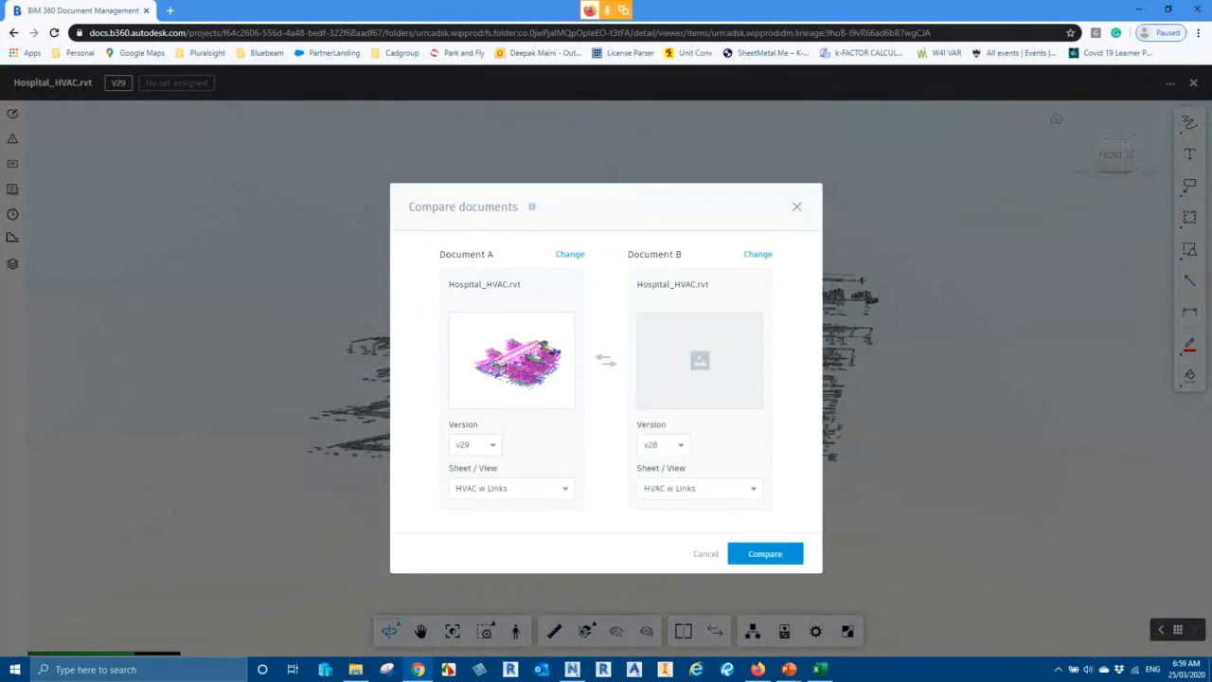
pyautogui.click(680, 445)
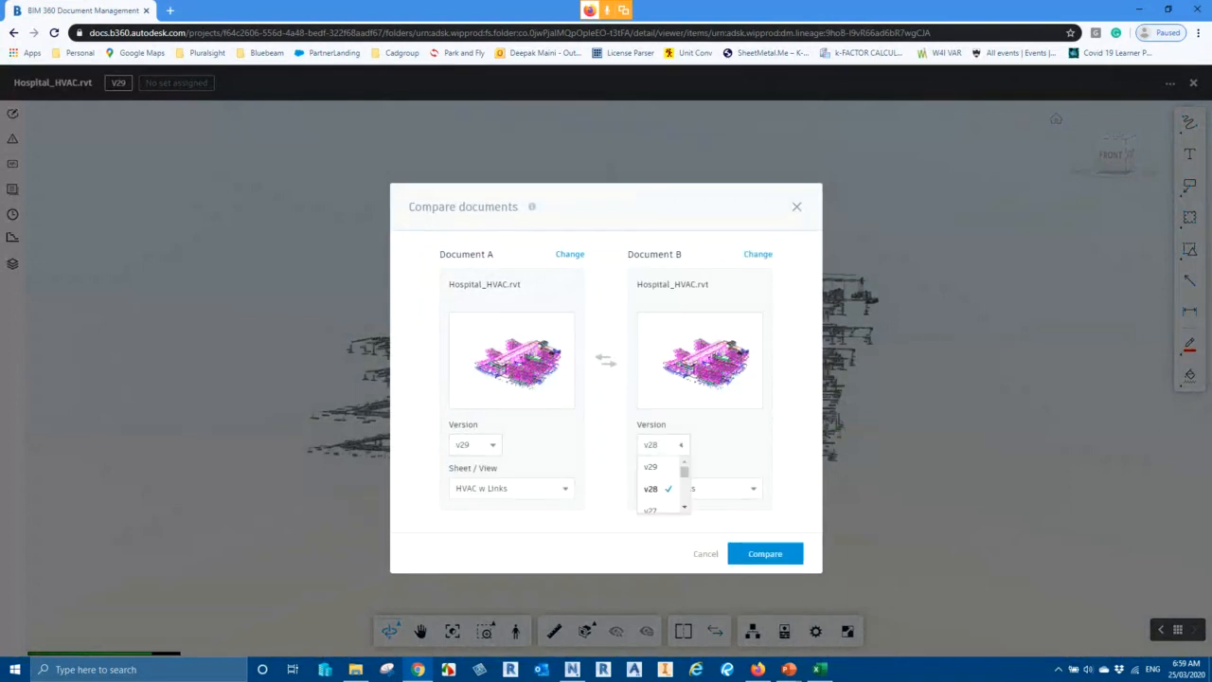
pyautogui.click(684, 508)
pyautogui.click(685, 507)
pyautogui.click(652, 483)
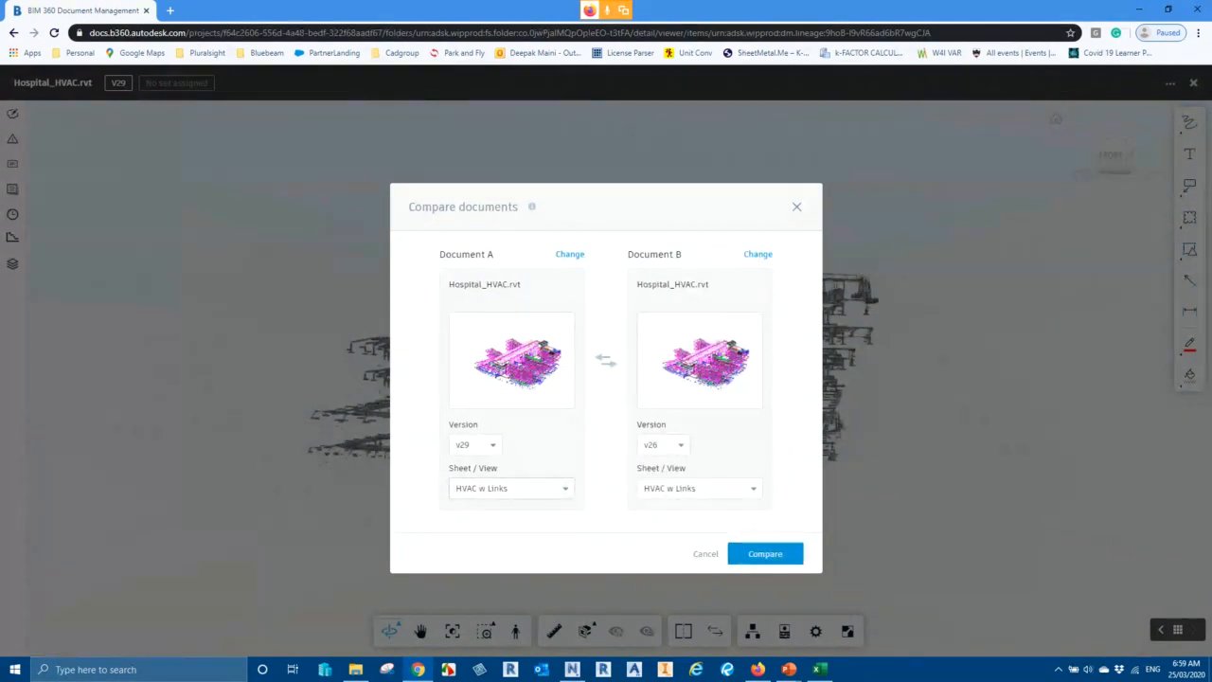
# Step: Use the HVAC Share view for both compared documents and run the comparison
pyautogui.click(458, 488)
pyautogui.click(478, 588)
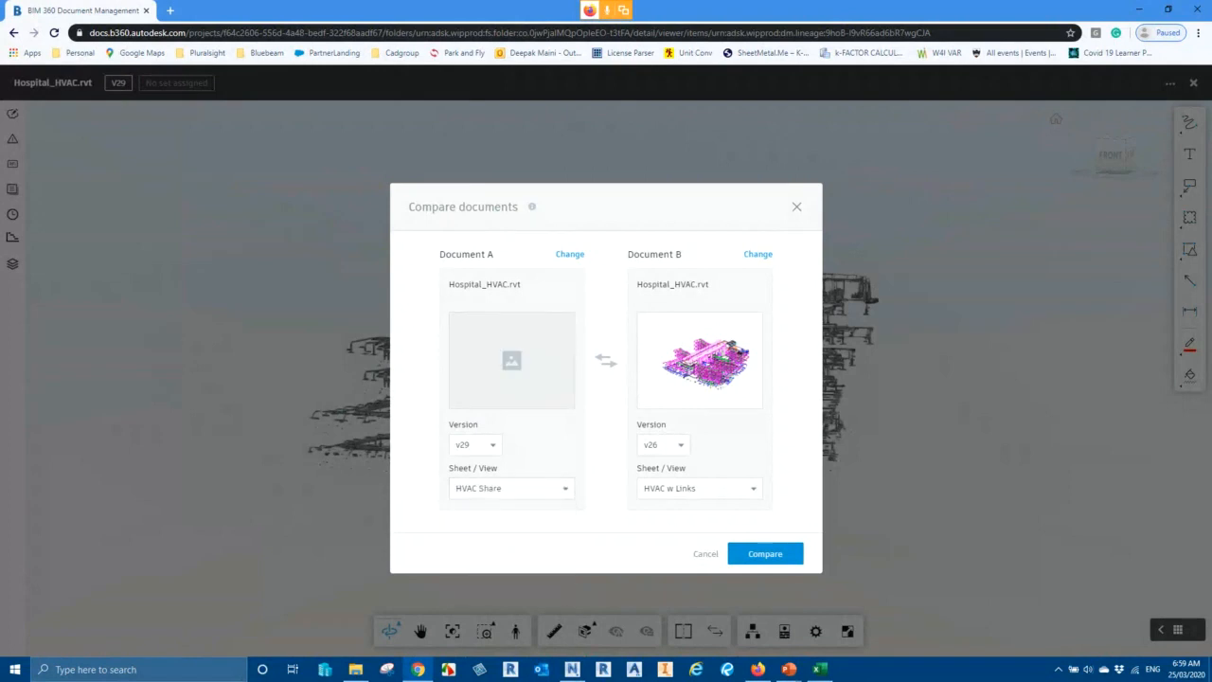
pyautogui.click(646, 487)
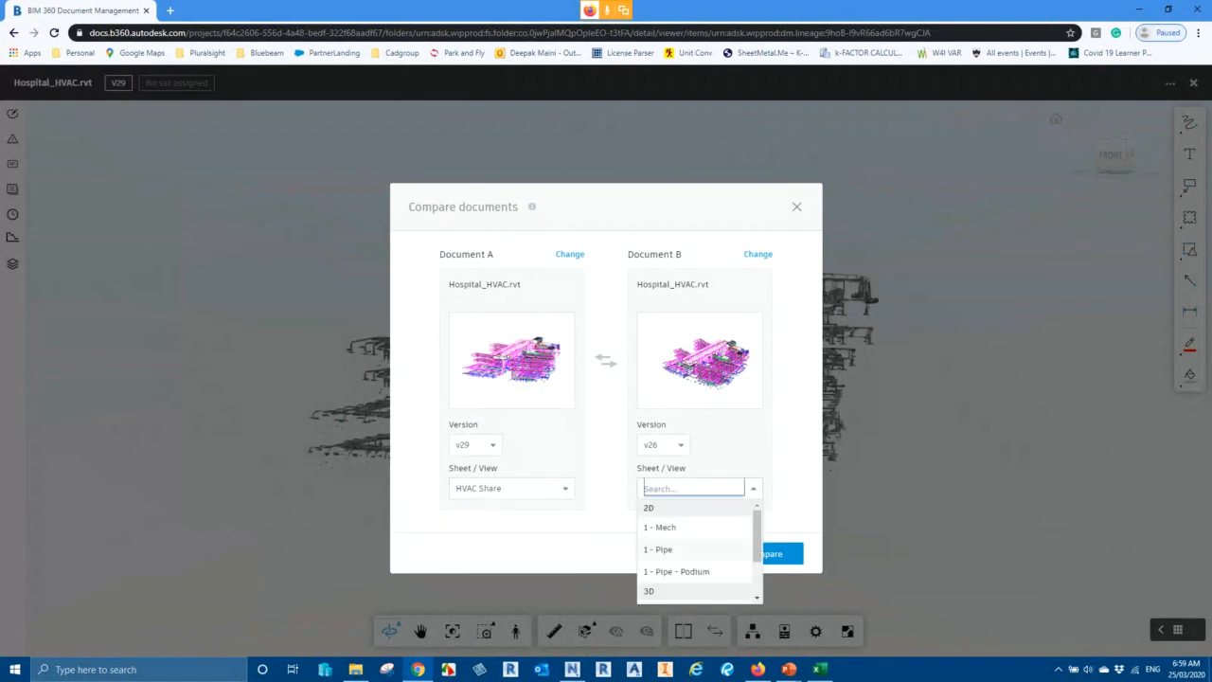
pyautogui.moveTo(756, 536); pyautogui.dragTo(756, 569)
pyautogui.click(668, 571)
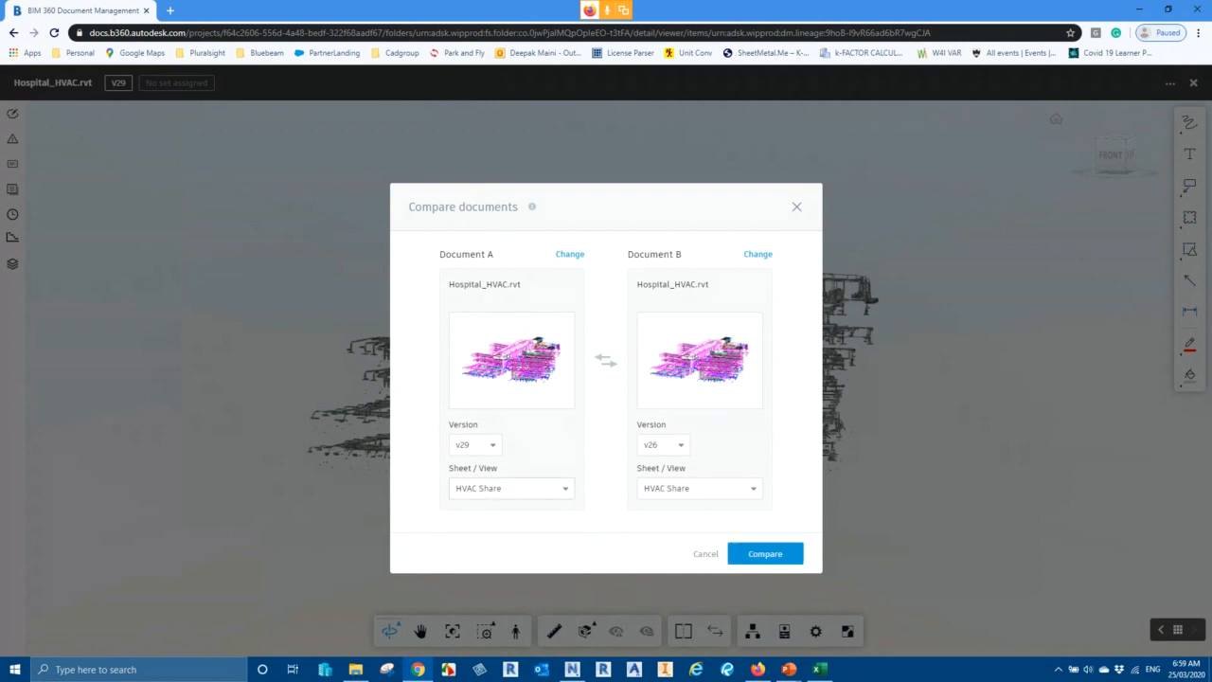
pyautogui.click(458, 487)
pyautogui.click(482, 567)
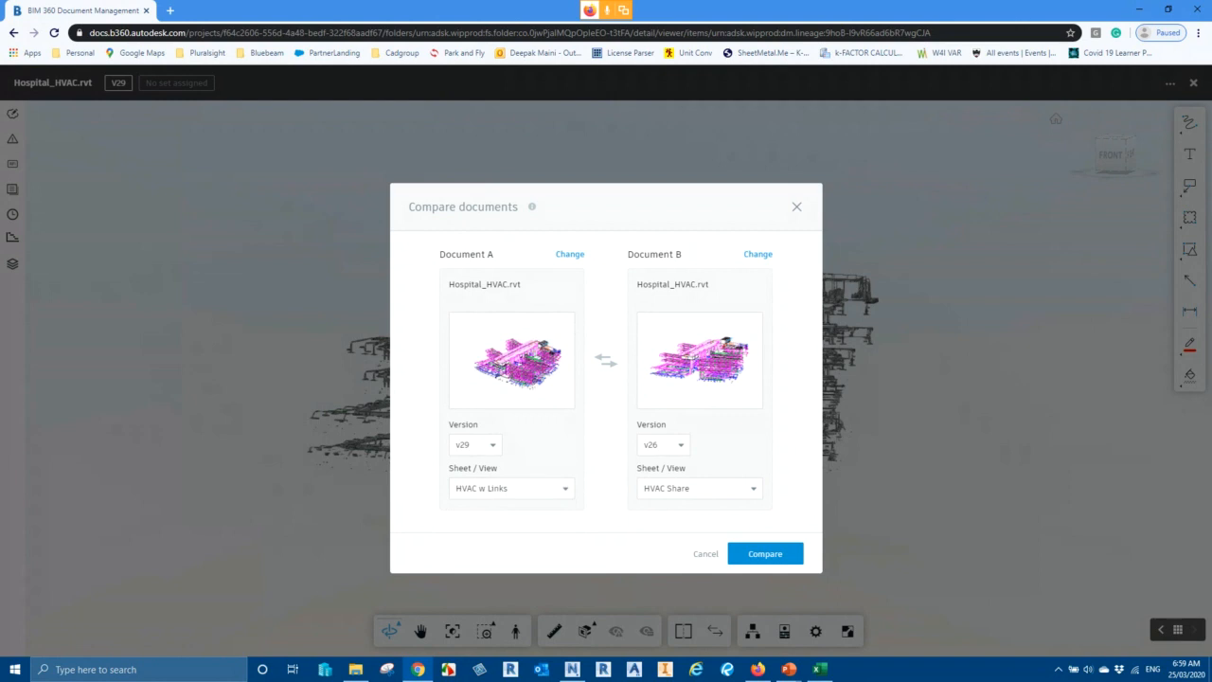
pyautogui.click(511, 487)
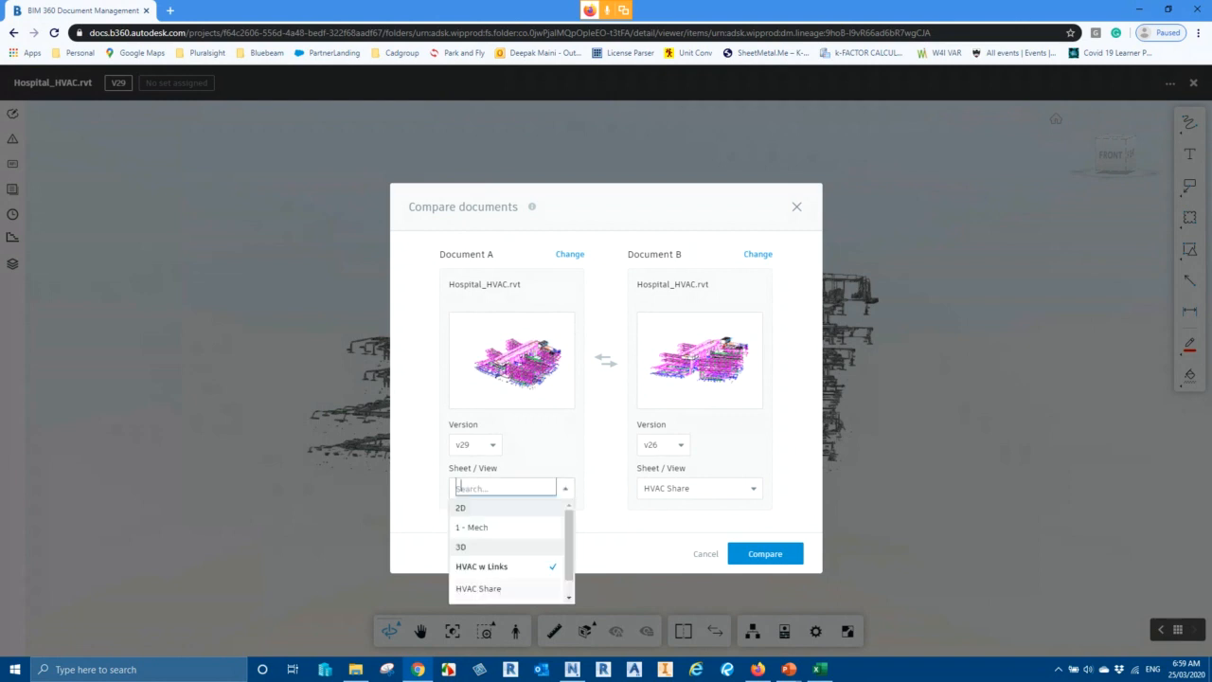
pyautogui.click(473, 584)
pyautogui.click(765, 553)
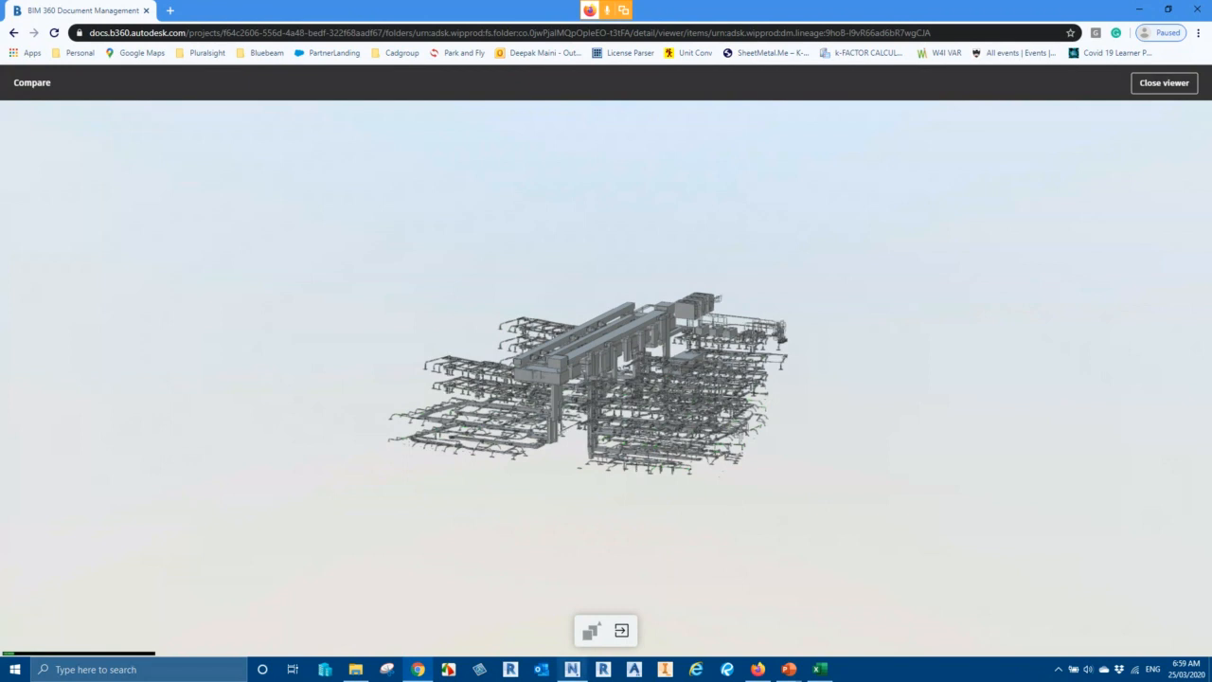
# Step: Switch to the bbcollab online session in Firefox, hide the attendee list and start sharing the camera video
pyautogui.click(572, 669)
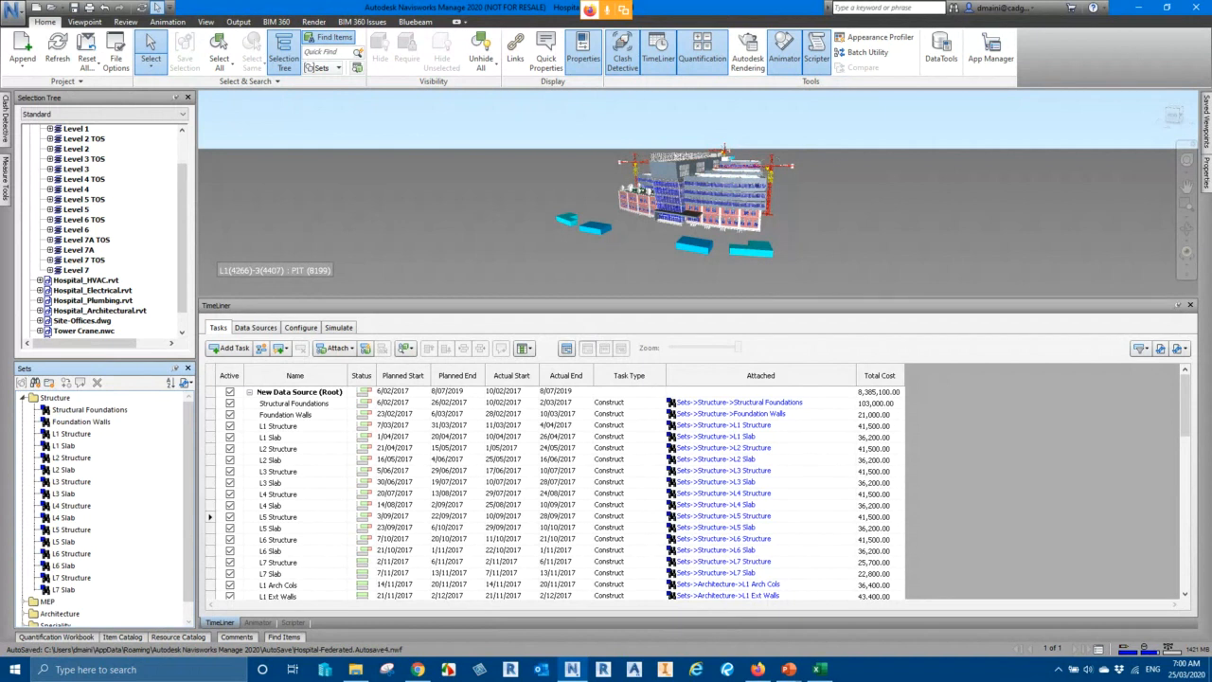
pyautogui.moveTo(757, 669)
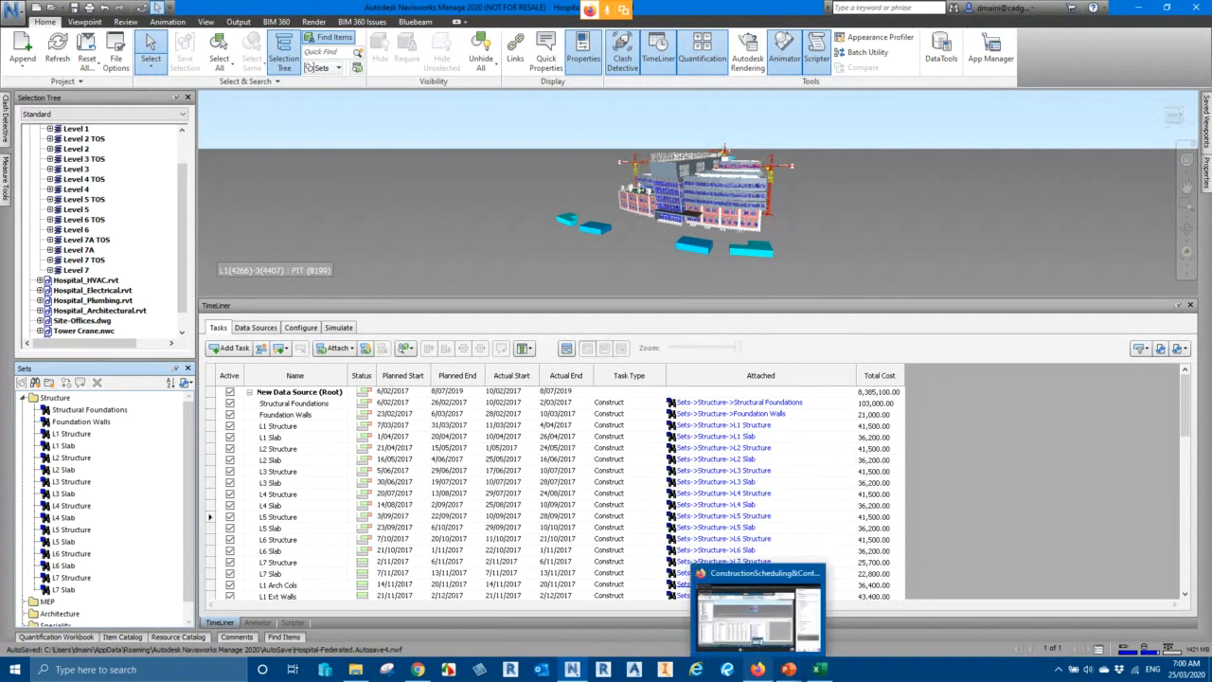
pyautogui.click(758, 615)
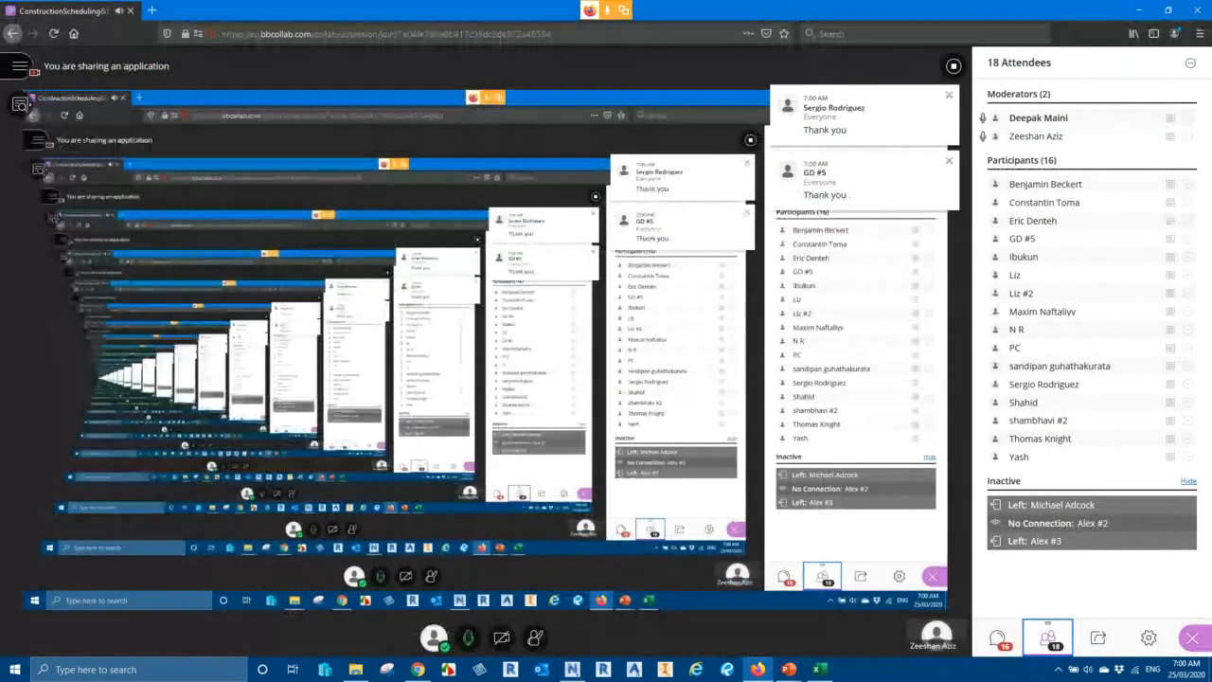
pyautogui.hotkey('alt', 'Tab')
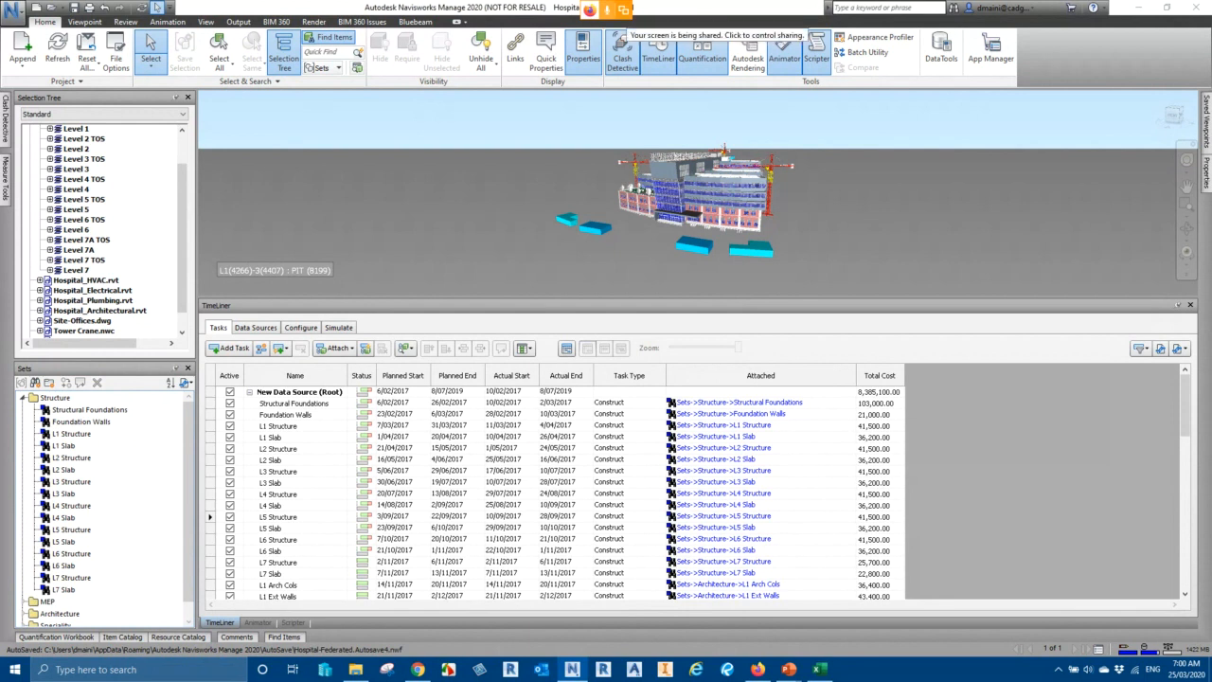
pyautogui.hotkey('alt', 'Tab')
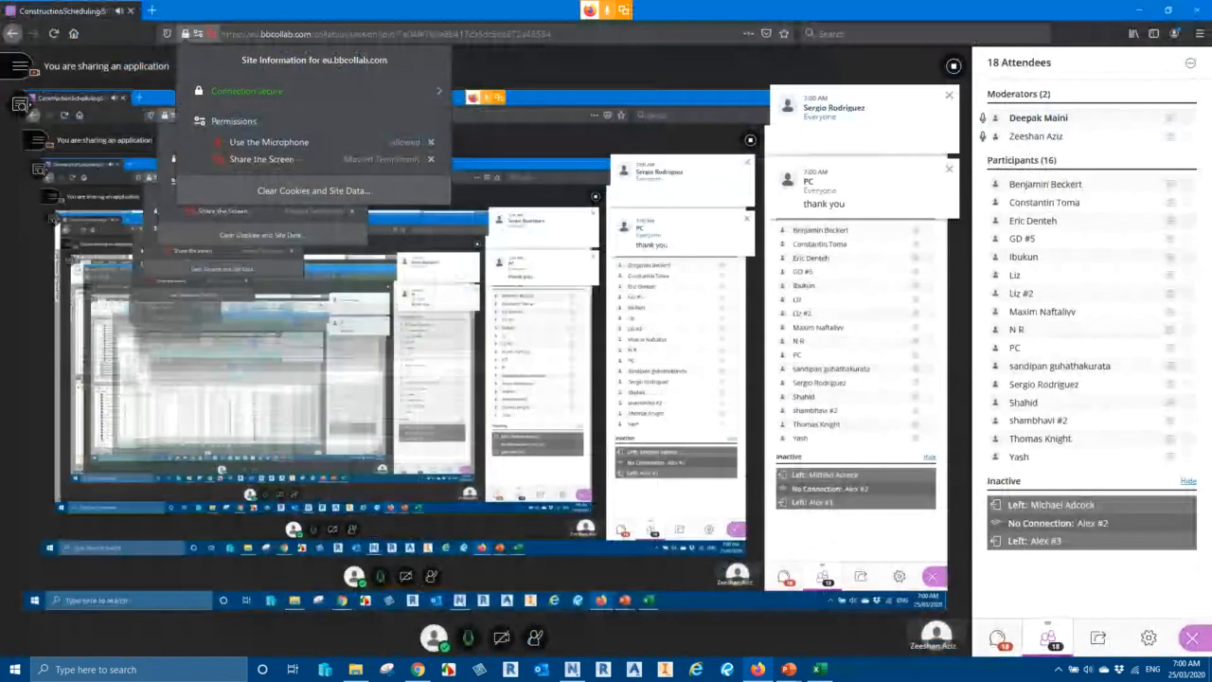
pyautogui.press('Escape')
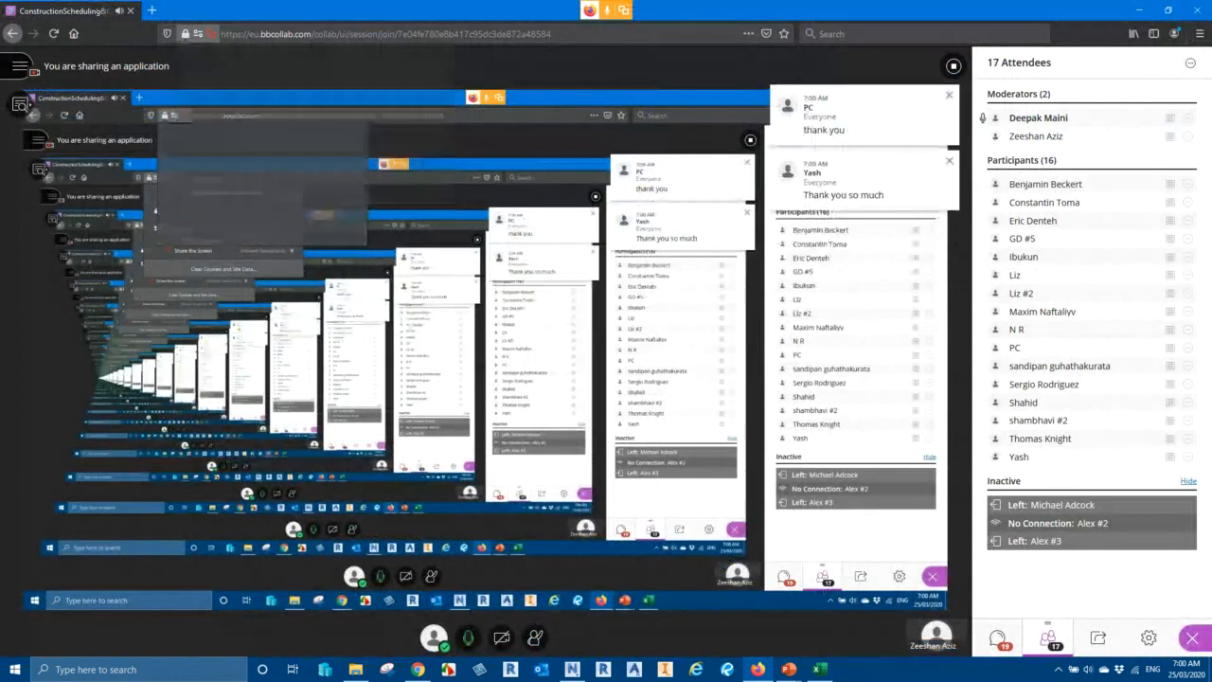
pyautogui.click(1193, 638)
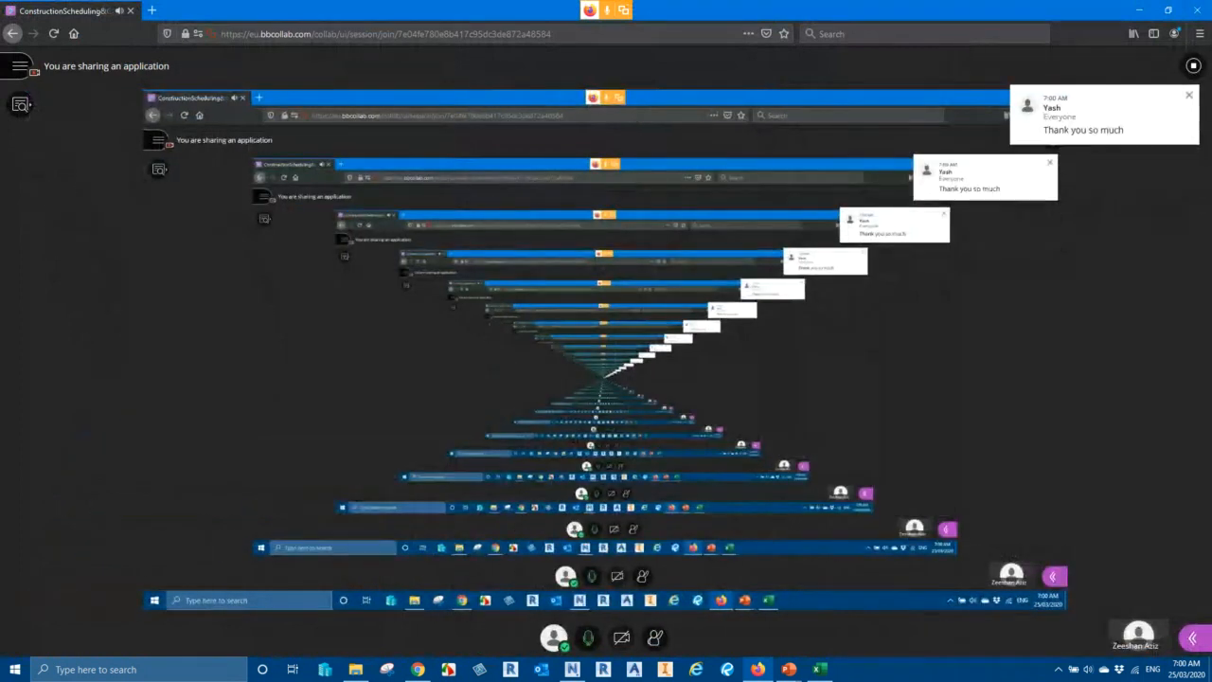
pyautogui.click(621, 638)
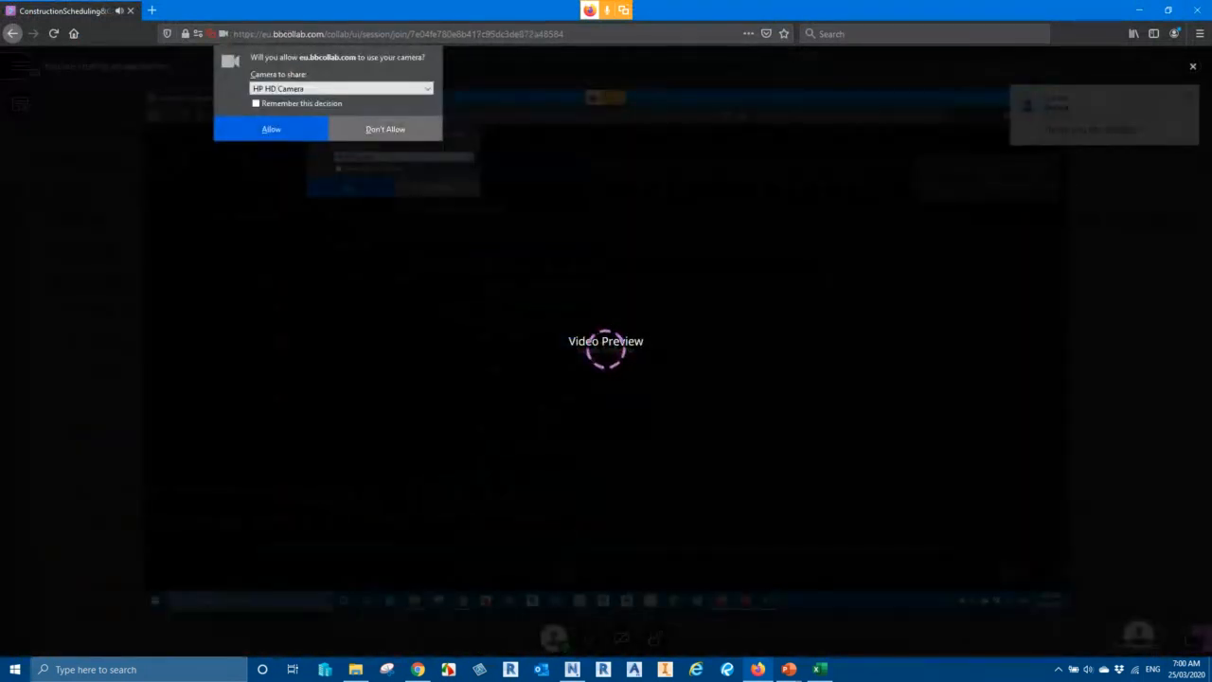